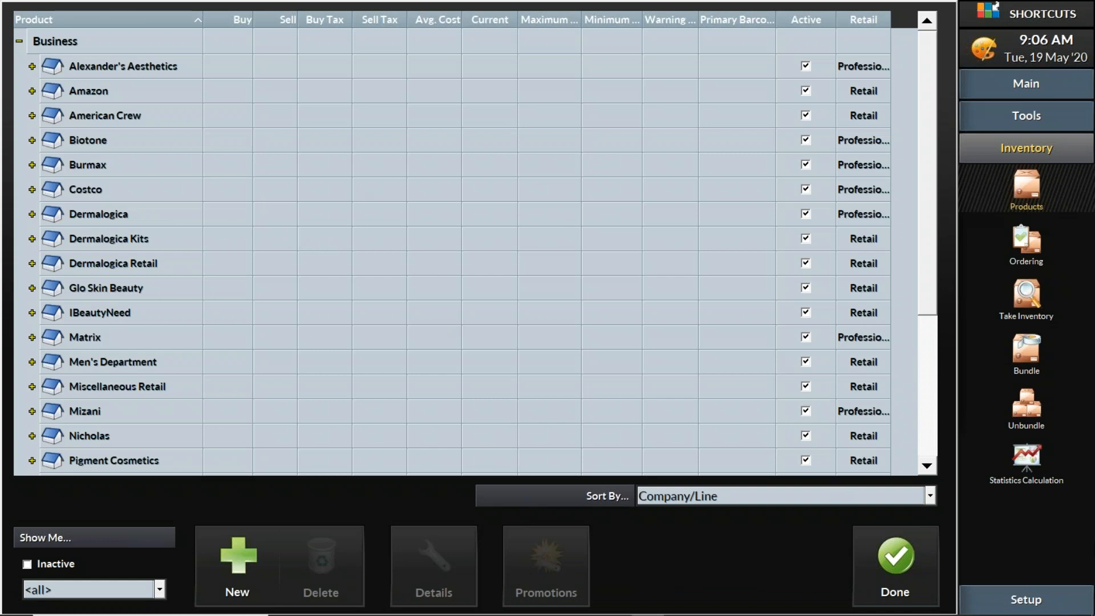
Sort the product list by Supplier and switch the sorting back to Company/Line.
{"action": "left_click", "coordinate": [834, 501]}
{"action": "left_click", "coordinate": [819, 535]}
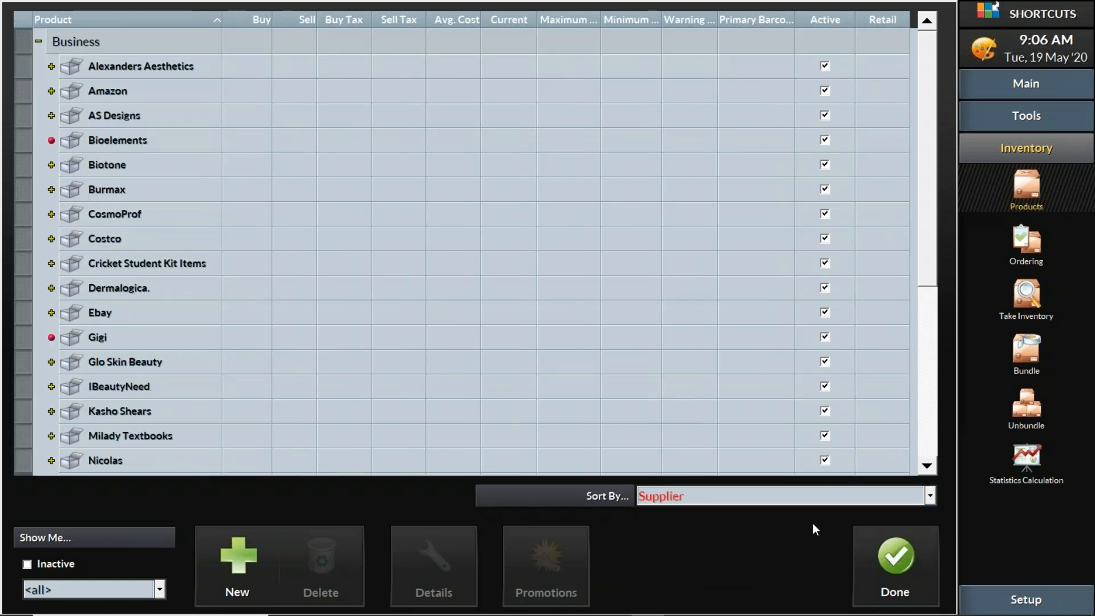
{"action": "left_click", "coordinate": [801, 496]}
{"action": "left_click", "coordinate": [780, 517]}
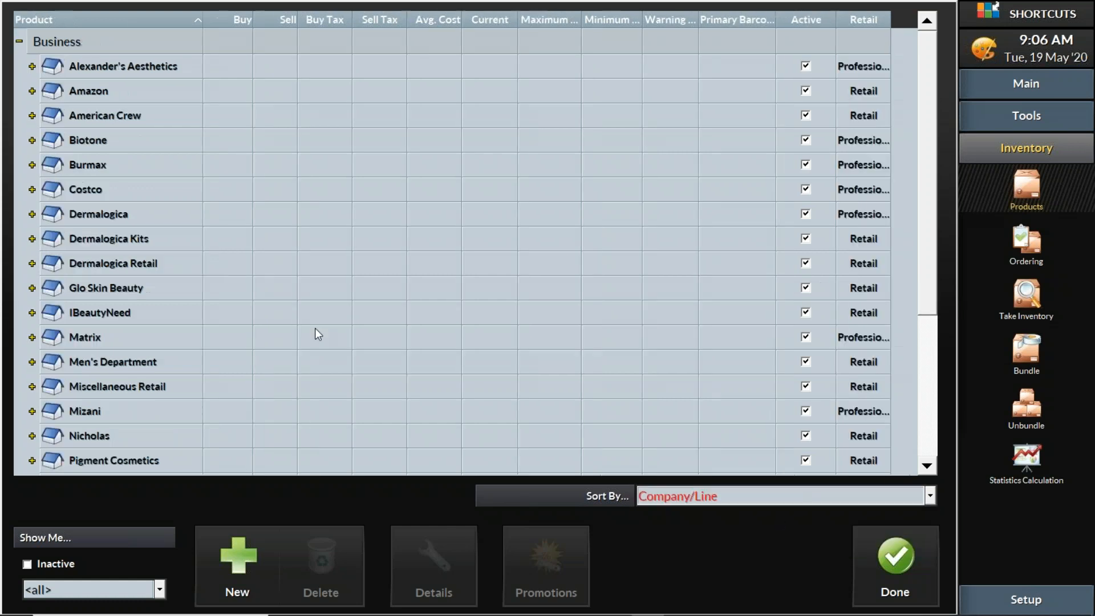
Look through the Costco Miscellaneous products and their stock figures, and collapse the Costco group.
{"action": "left_click", "coordinate": [33, 190]}
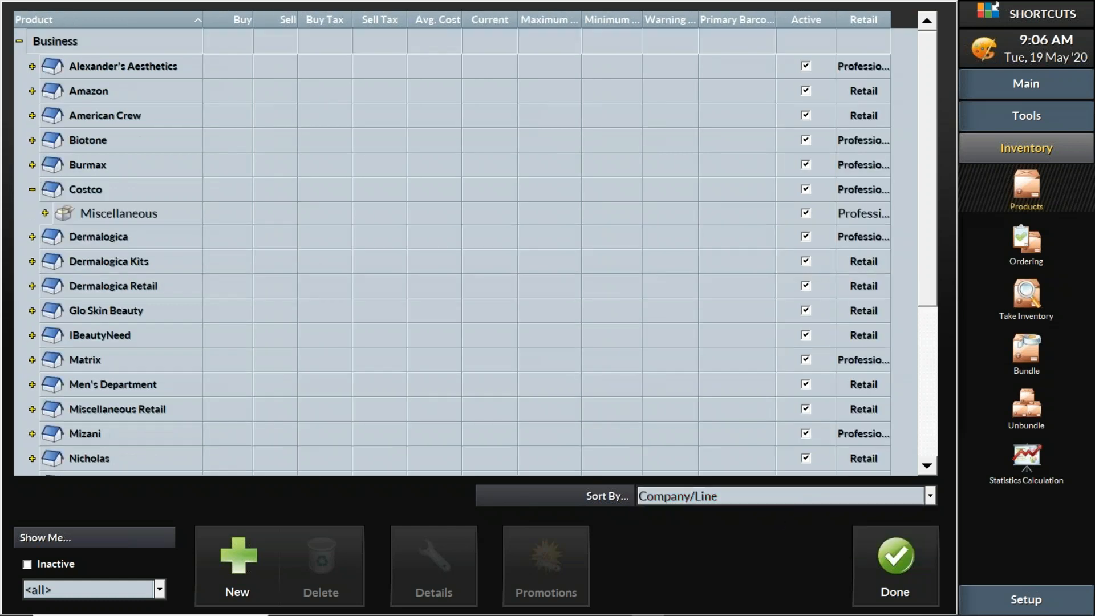
{"action": "left_click", "coordinate": [45, 213]}
{"action": "scroll", "coordinate": [86, 268], "scroll_direction": "down", "scroll_amount": 2}
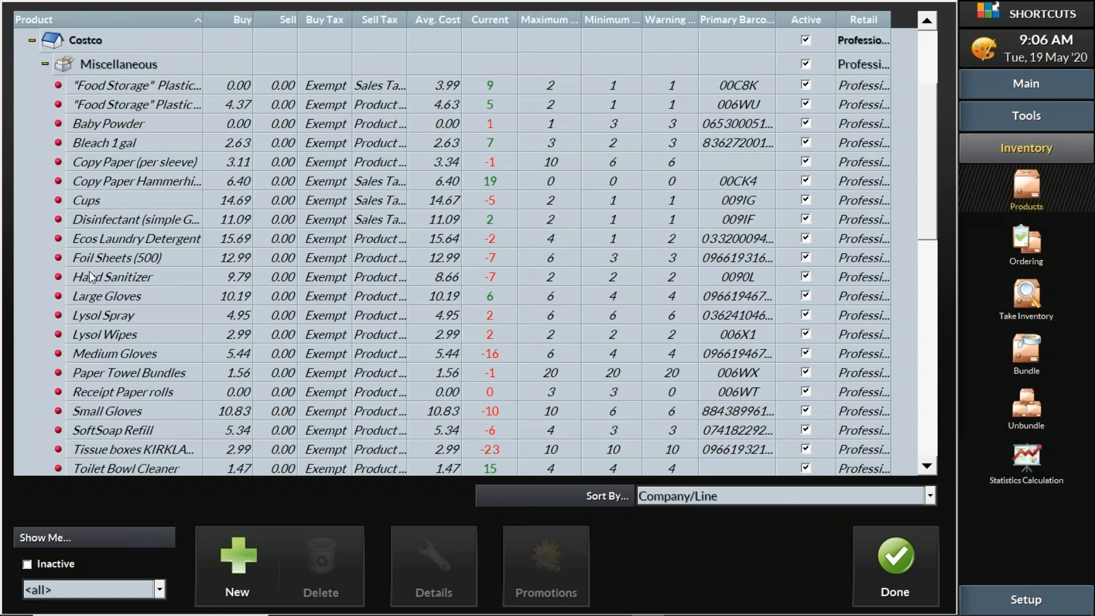
{"action": "scroll", "coordinate": [89, 271], "scroll_direction": "down", "scroll_amount": 4}
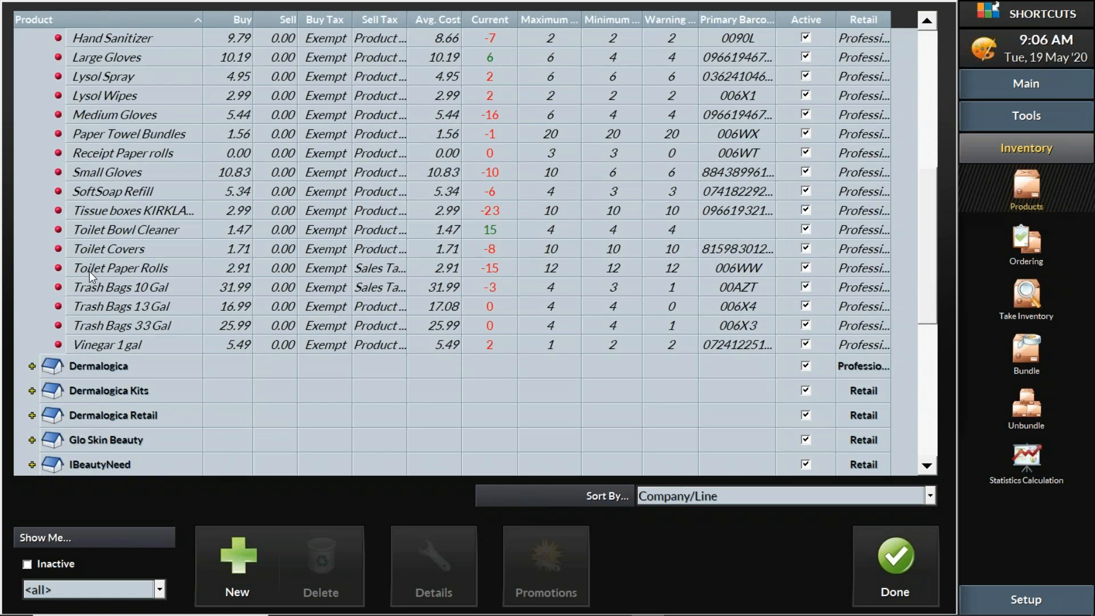
{"action": "scroll", "coordinate": [89, 271], "scroll_direction": "up", "scroll_amount": 6}
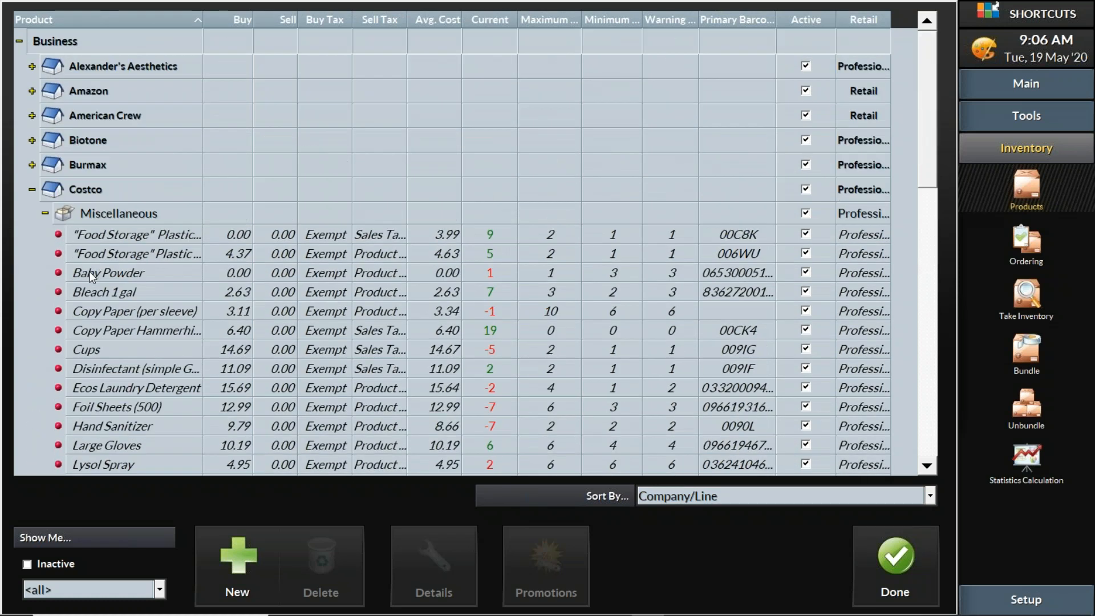
{"action": "left_click", "coordinate": [31, 189]}
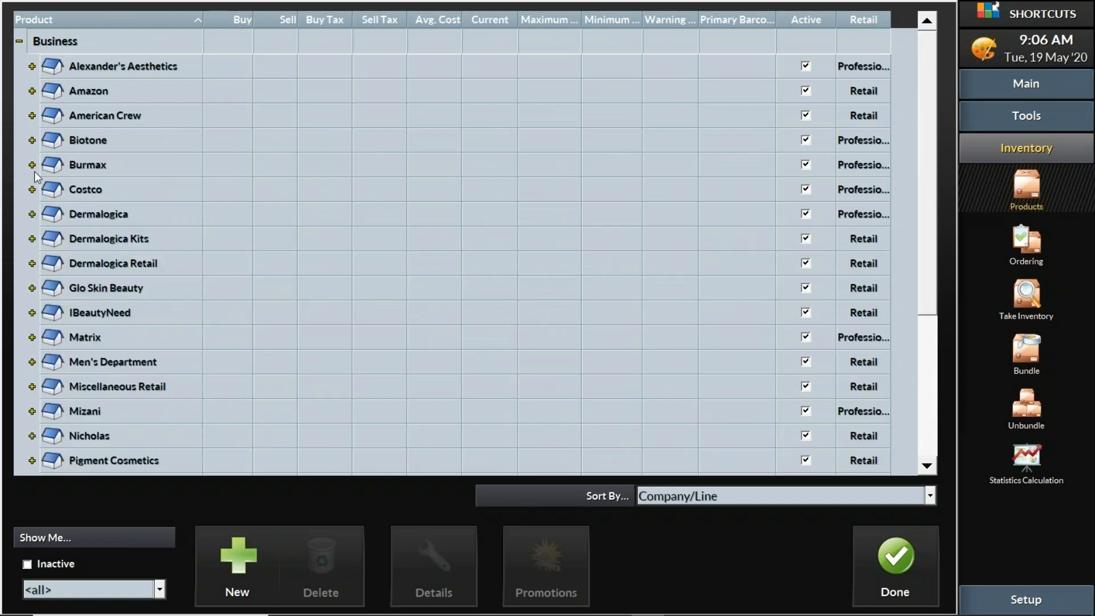
View the Salon BackBar products under Burmax and collapse that product line again.
{"action": "left_click", "coordinate": [32, 166]}
{"action": "left_click", "coordinate": [44, 189]}
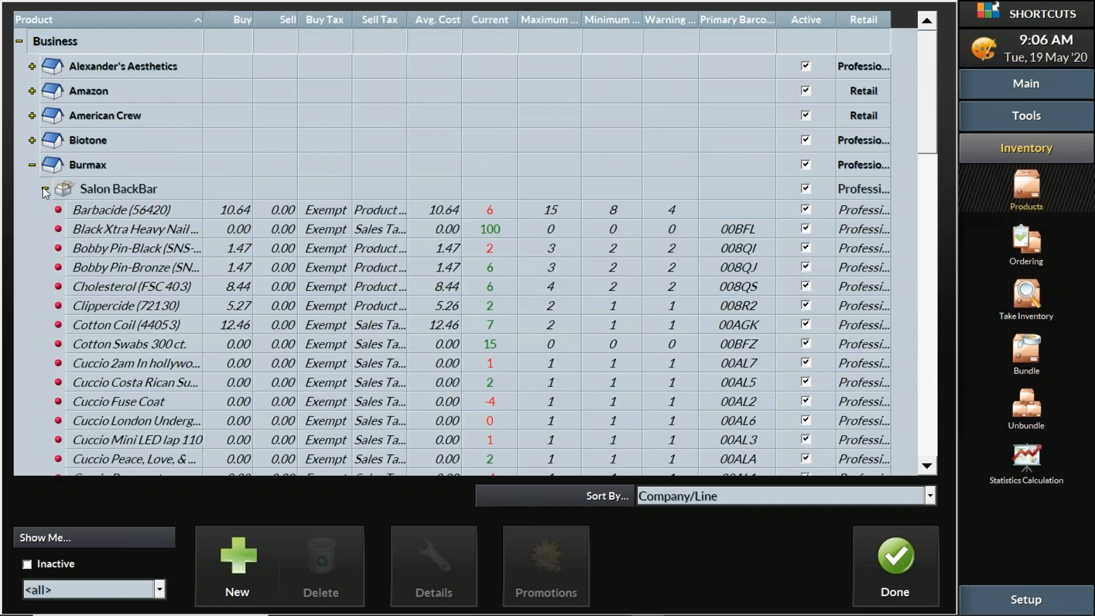
{"action": "left_click", "coordinate": [44, 189]}
Examine the current, maximum and minimum quantities of the first Biotone Massage Oils product, and collapse the Biotone and Burmax groups.
{"action": "left_click", "coordinate": [32, 140]}
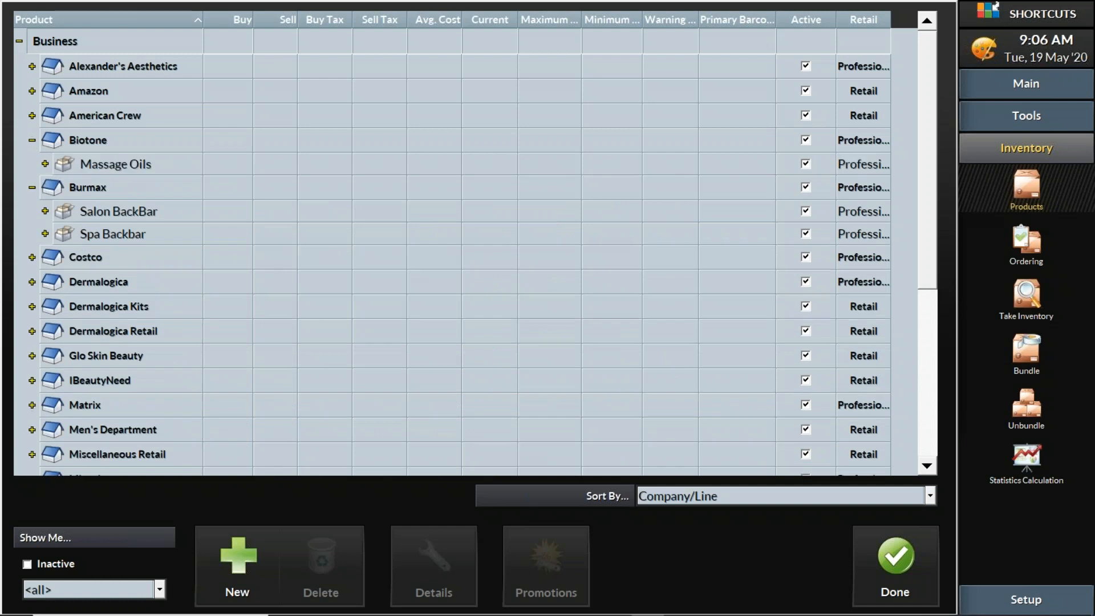
{"action": "left_click", "coordinate": [44, 163]}
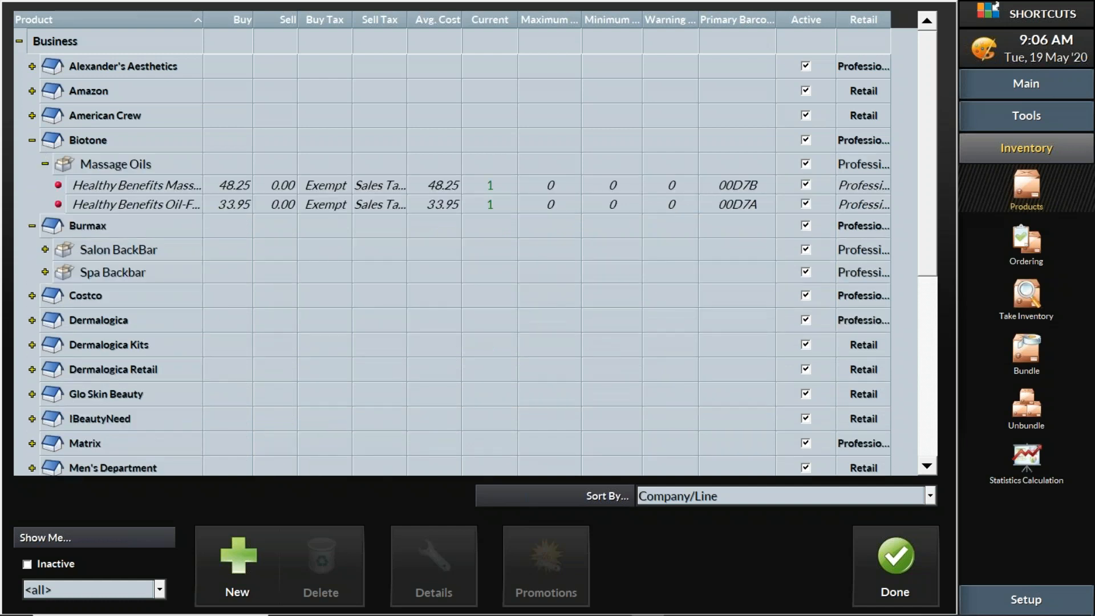
{"action": "left_click", "coordinate": [496, 186]}
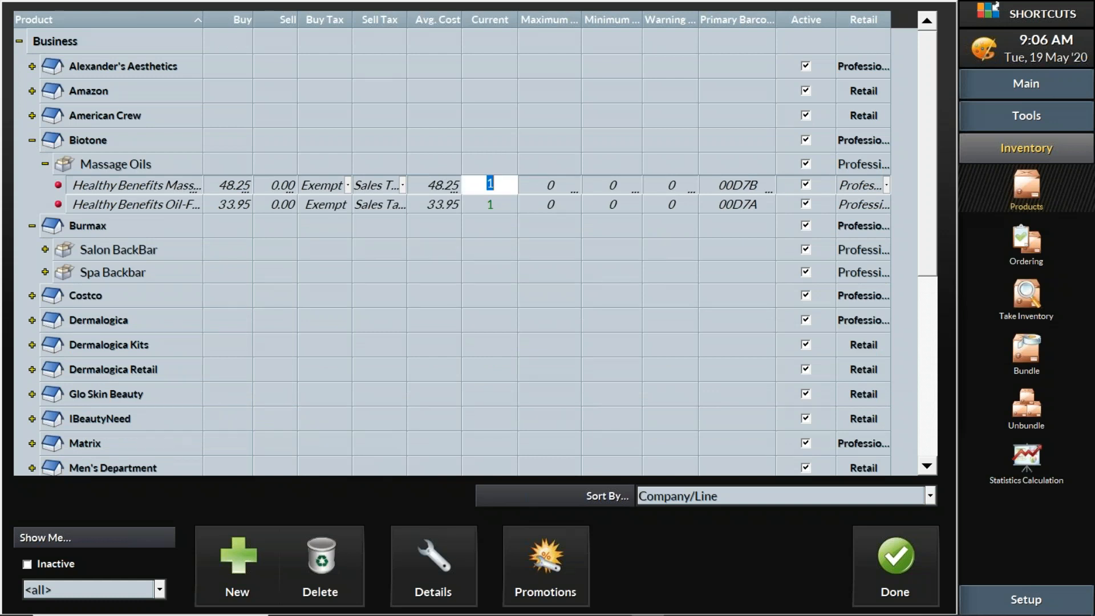
{"action": "left_click", "coordinate": [556, 184]}
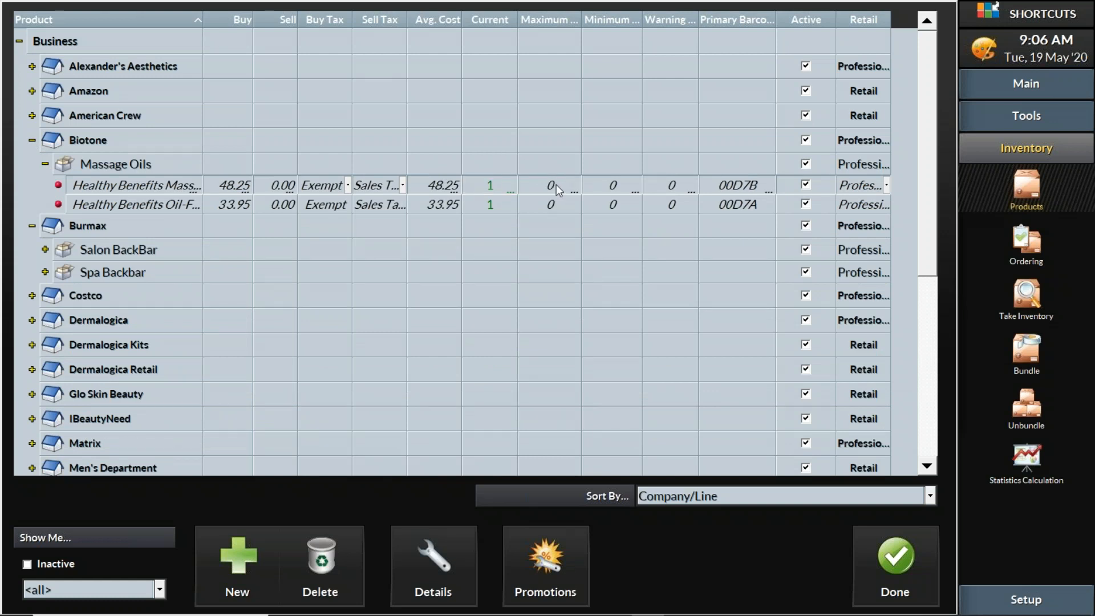
{"action": "left_click", "coordinate": [620, 184]}
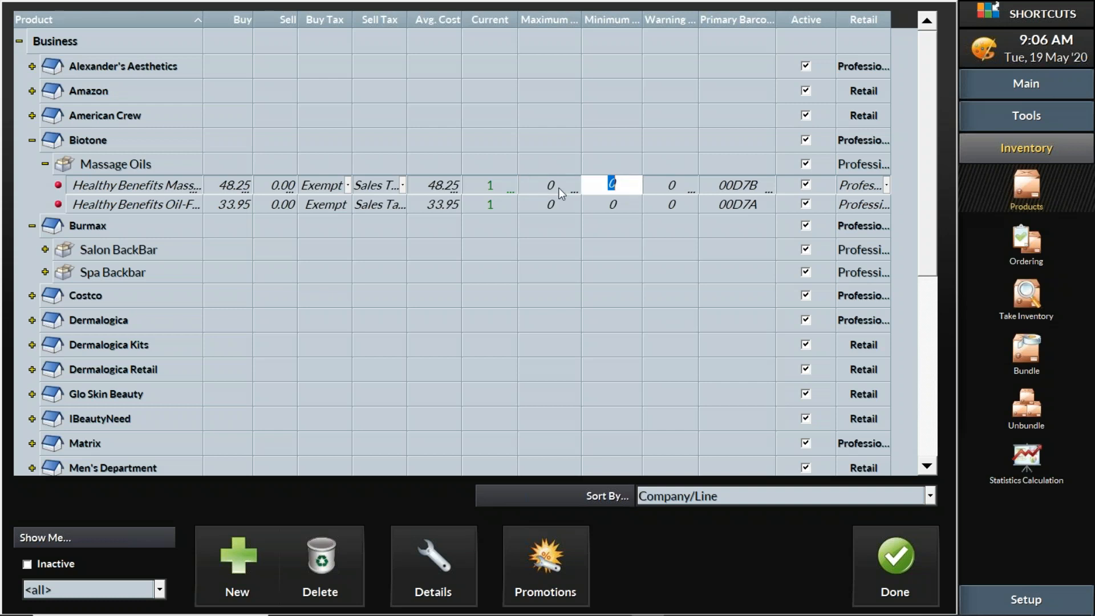
{"action": "left_click", "coordinate": [495, 185]}
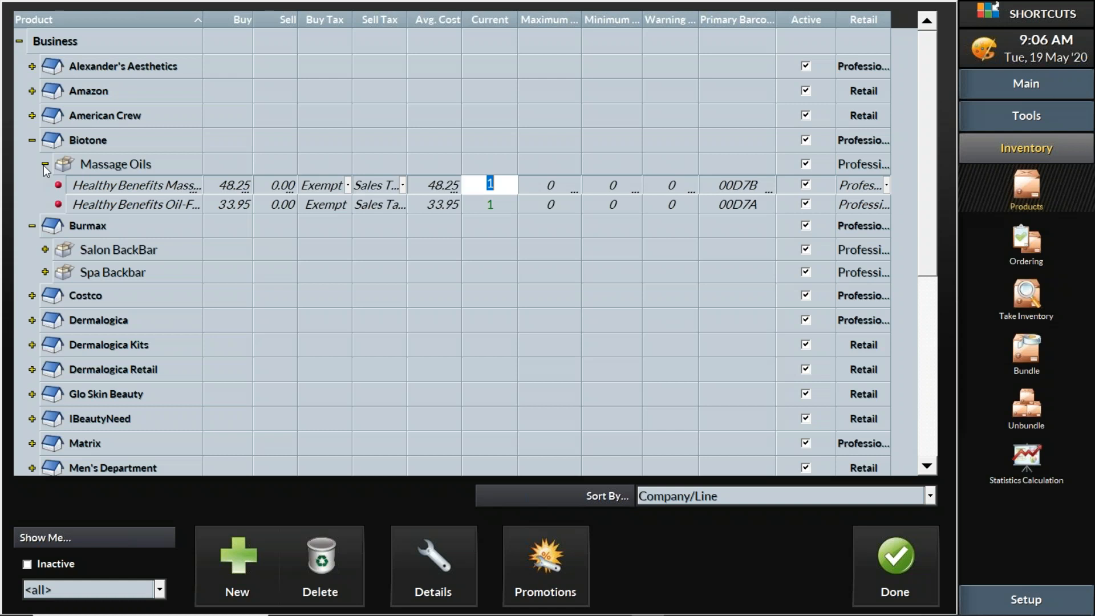
{"action": "left_click", "coordinate": [44, 164]}
{"action": "left_click", "coordinate": [32, 140]}
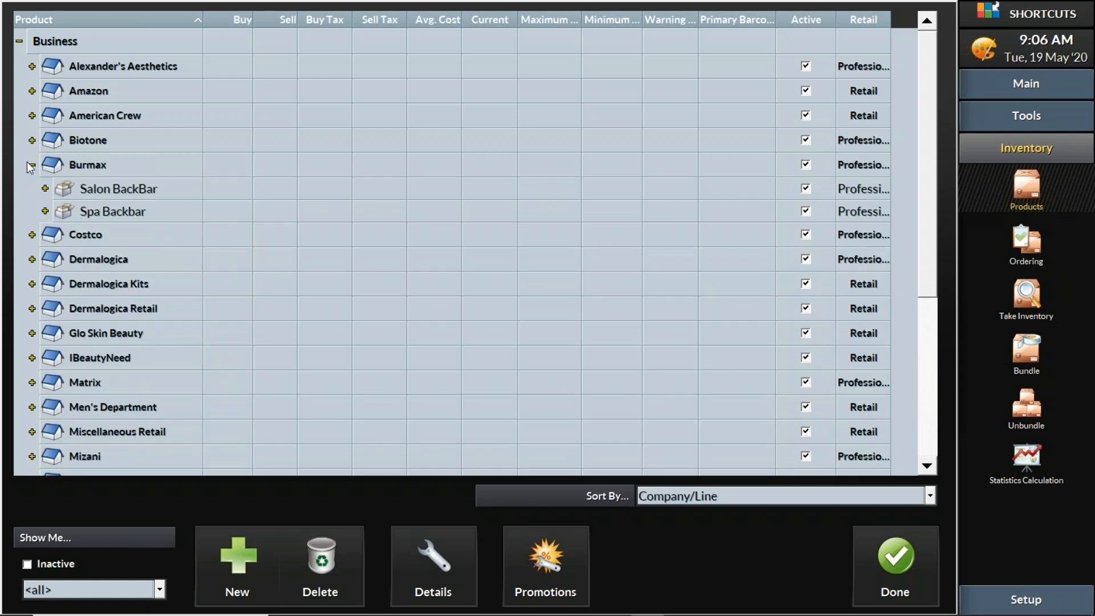
{"action": "left_click", "coordinate": [32, 165]}
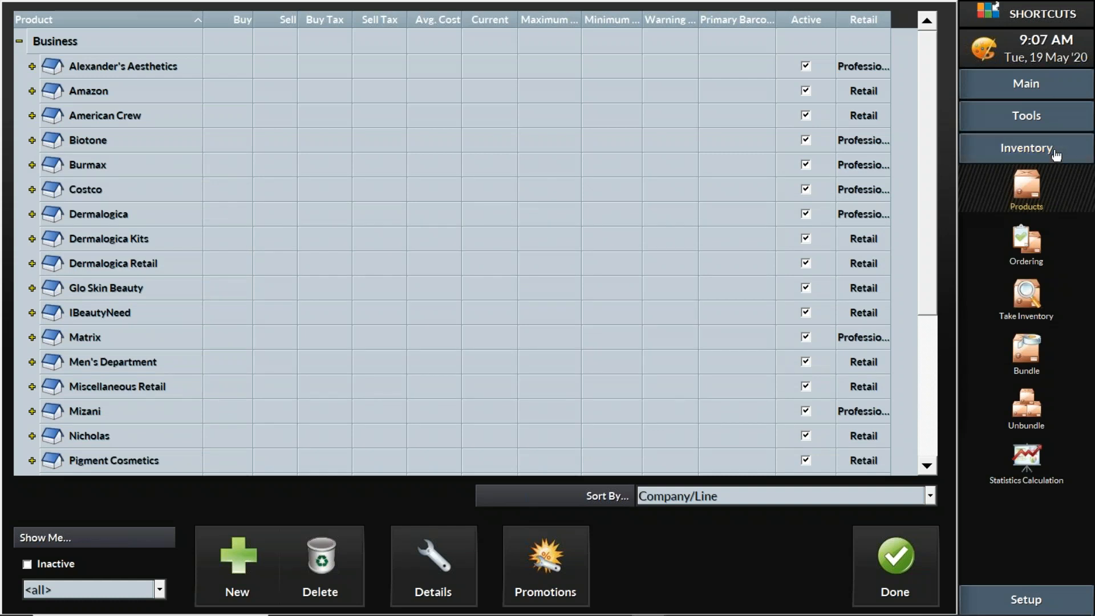
Create a new inventory count definition described as "Redken" under Take Inventory and continue to its count entries.
{"action": "left_click", "coordinate": [1021, 301]}
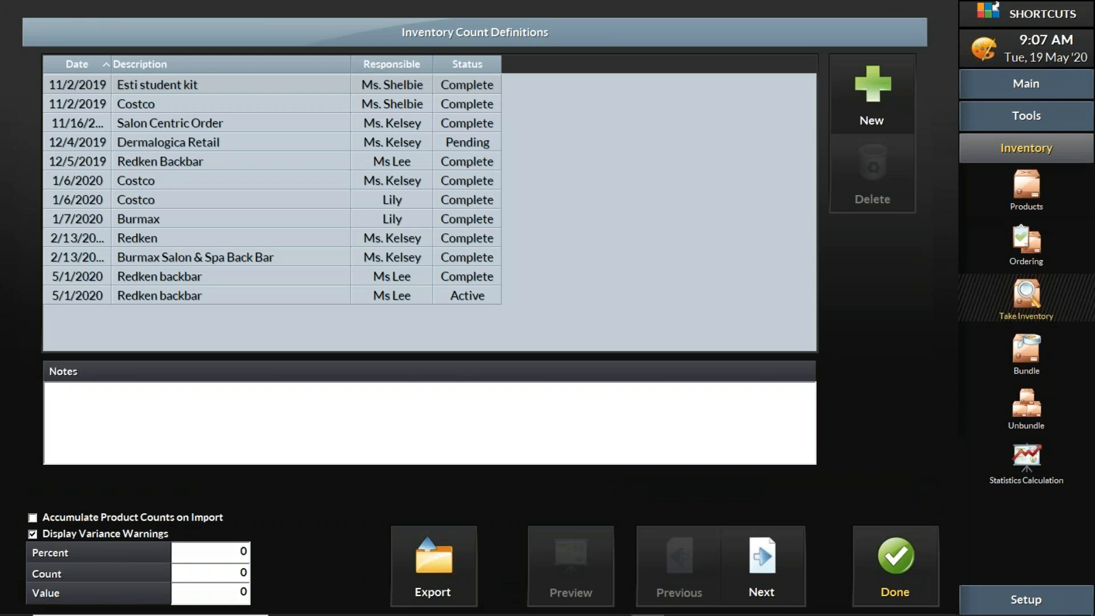
{"action": "left_click", "coordinate": [889, 86]}
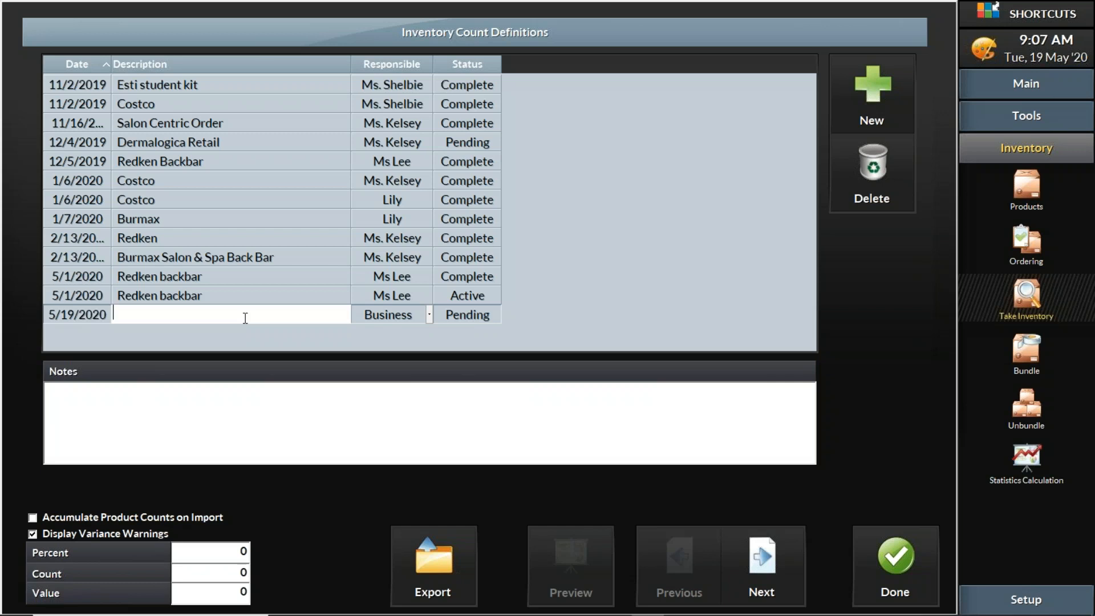
{"action": "type", "text": "Red"}
{"action": "type", "text": "ken"}
{"action": "left_click", "coordinate": [772, 554]}
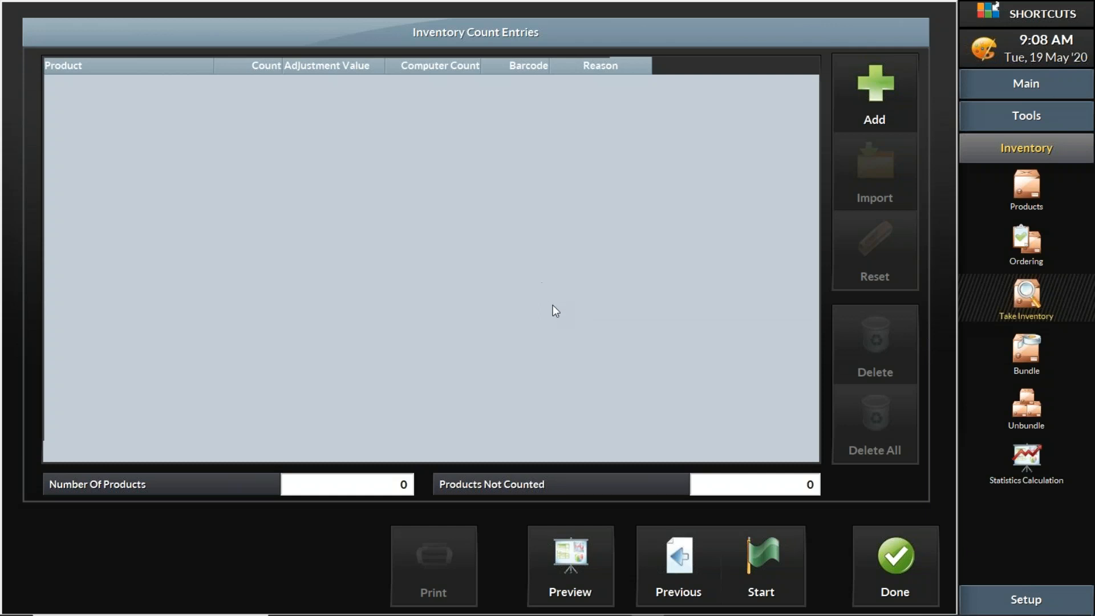
Open the product selection for the count, view it sorted by Supplier, and return the sorting to Company/Line.
{"action": "left_click", "coordinate": [890, 95]}
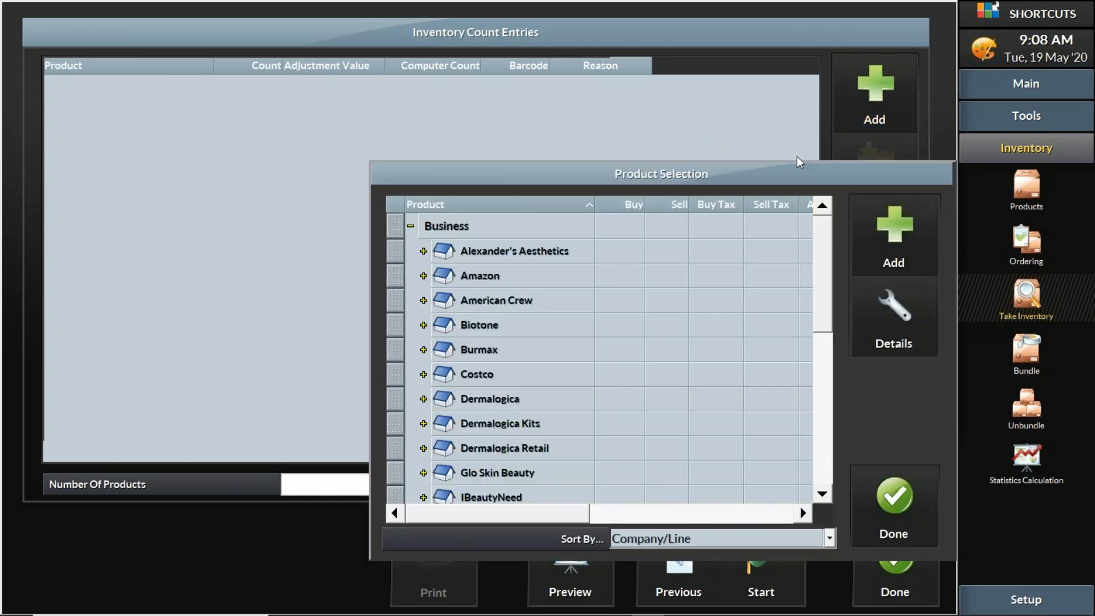
{"action": "left_click_drag", "start_coordinate": [822, 269], "coordinate": [814, 483]}
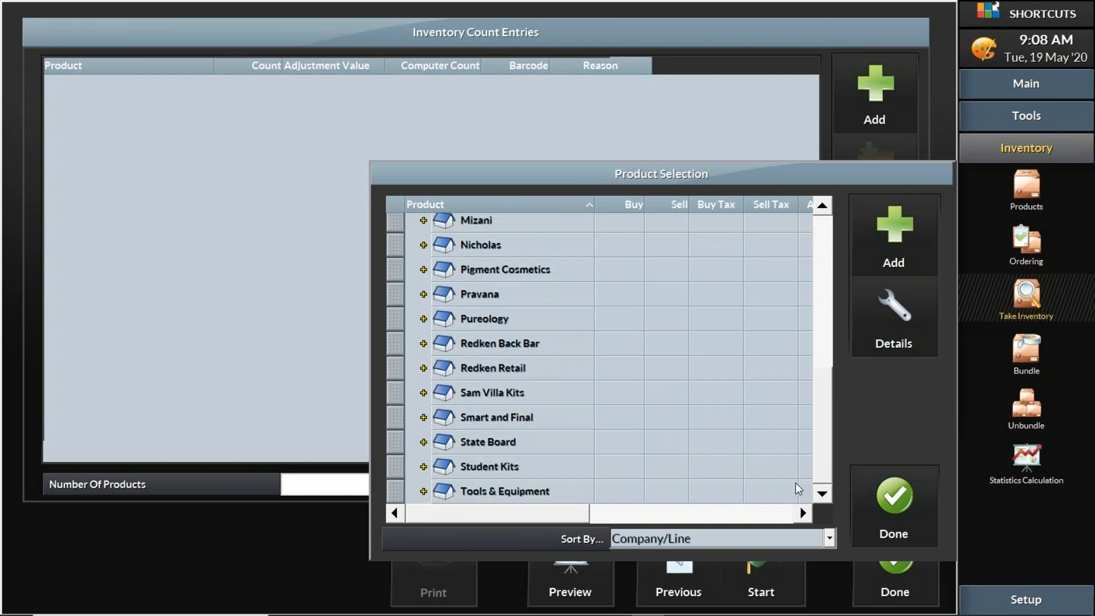
{"action": "left_click", "coordinate": [743, 540]}
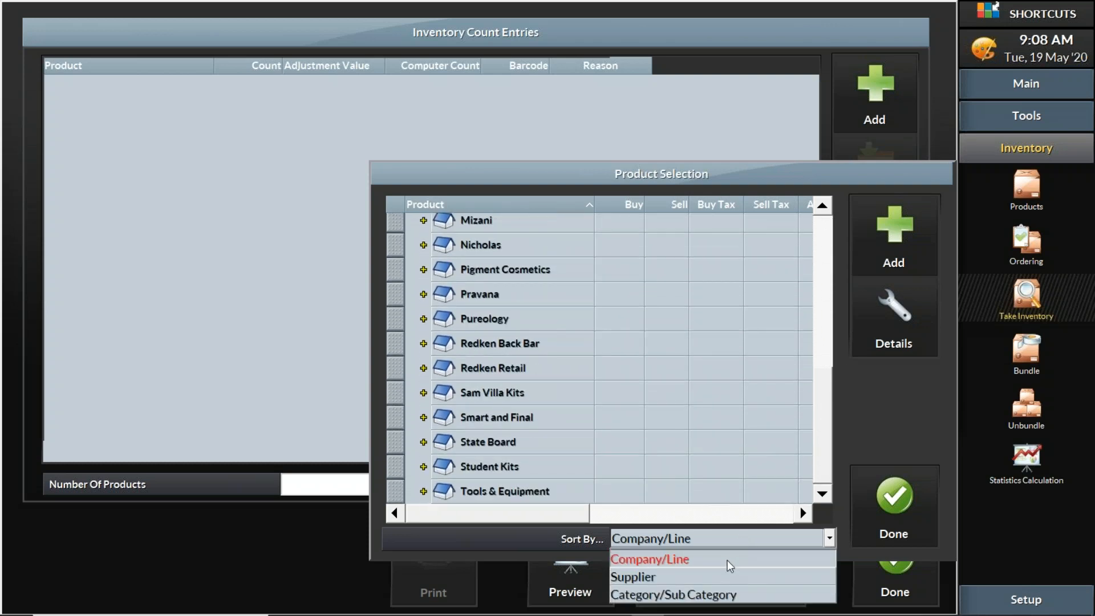
{"action": "left_click", "coordinate": [687, 581]}
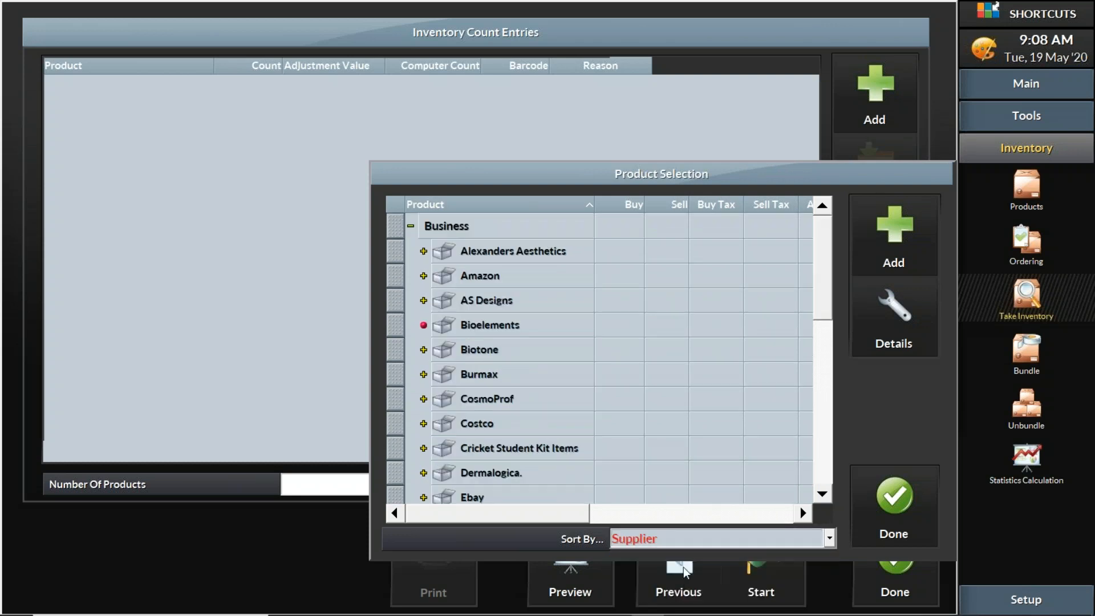
{"action": "left_click_drag", "start_coordinate": [827, 309], "coordinate": [843, 237]}
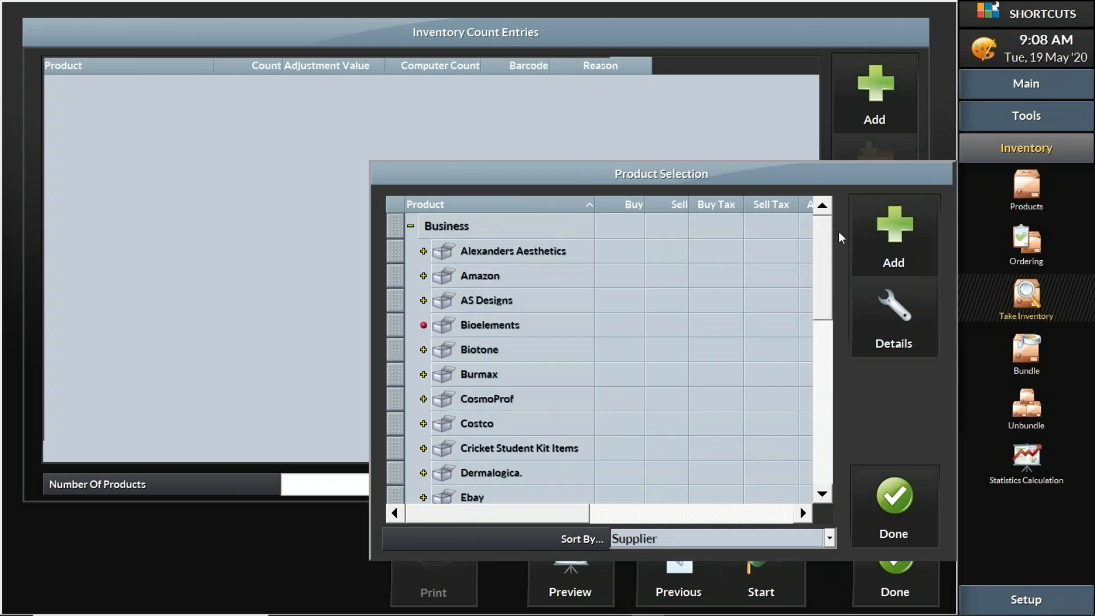
{"action": "left_click", "coordinate": [774, 541]}
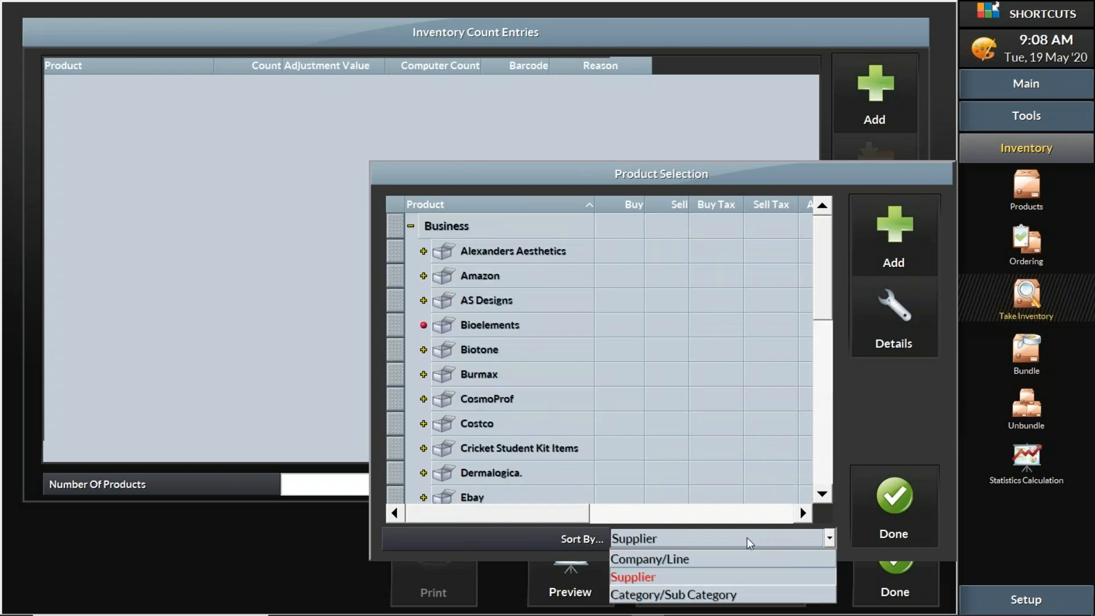
{"action": "left_click", "coordinate": [716, 560]}
Expand Redken Back Bar, mark the two Alkaline Waves products and the Alkaline Waves line itself, and collapse that line.
{"action": "scroll", "coordinate": [571, 320], "scroll_direction": "down", "scroll_amount": 3}
{"action": "scroll", "coordinate": [569, 346], "scroll_direction": "down", "scroll_amount": 2}
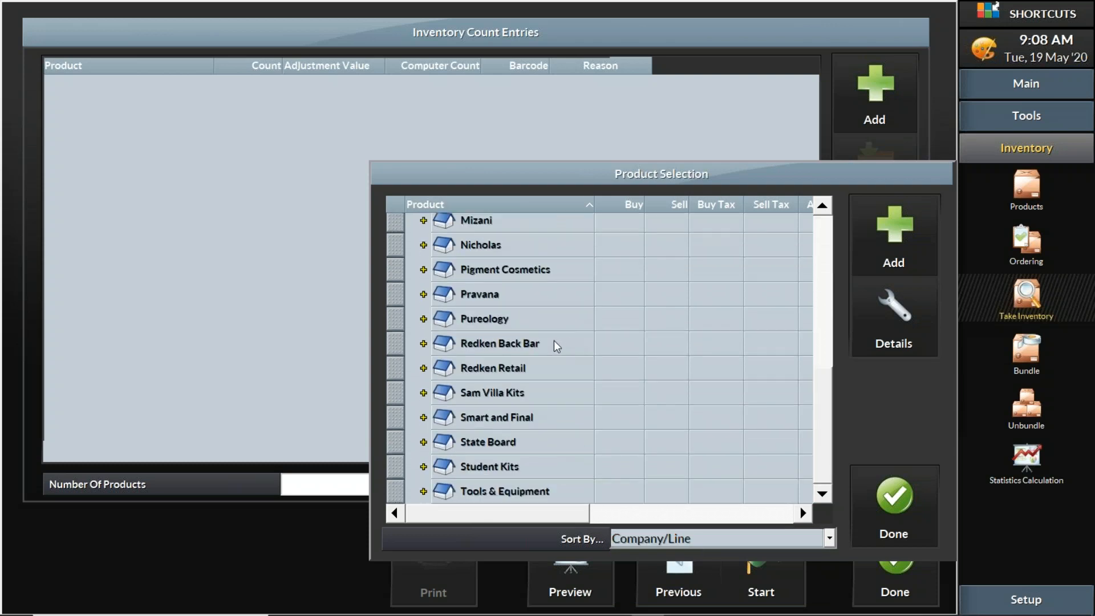
{"action": "left_click", "coordinate": [422, 344]}
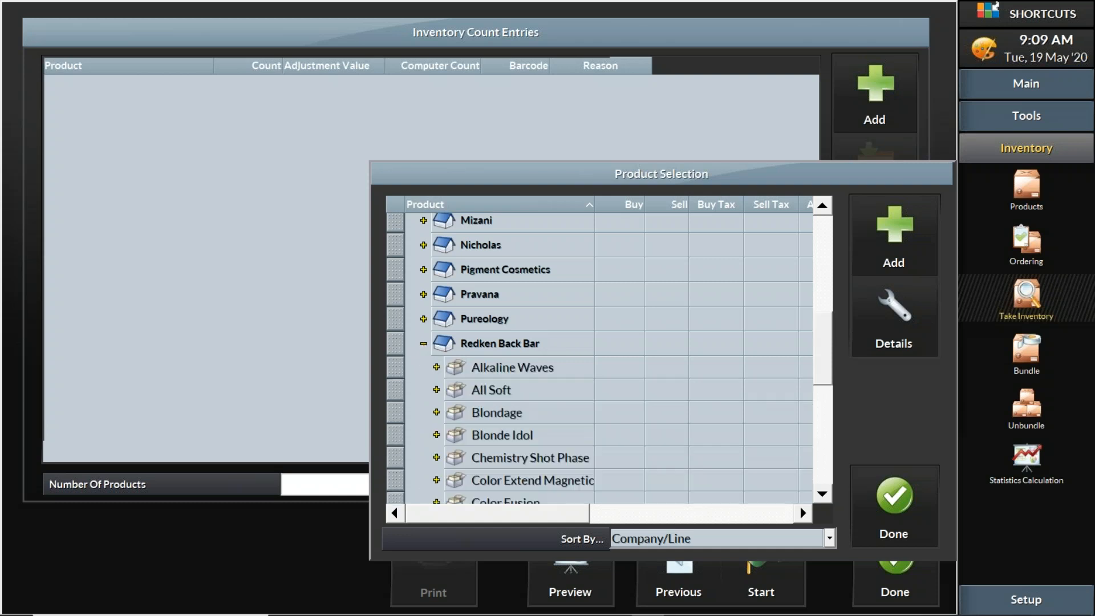
{"action": "left_click", "coordinate": [436, 368]}
{"action": "left_click", "coordinate": [400, 395]}
{"action": "left_click", "coordinate": [399, 409]}
{"action": "left_click", "coordinate": [399, 371]}
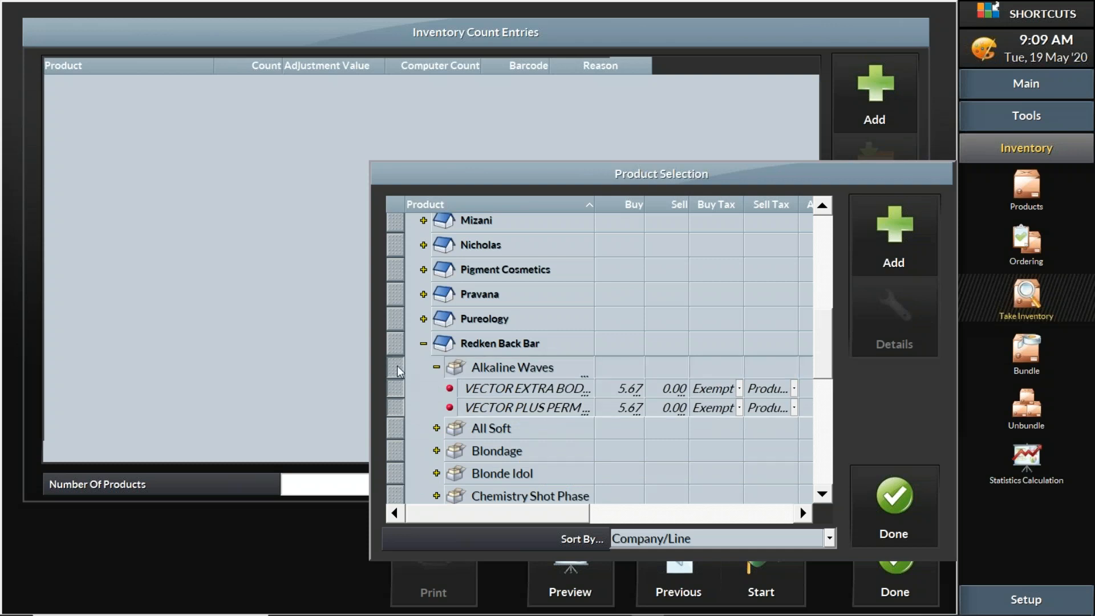
{"action": "left_click", "coordinate": [436, 367]}
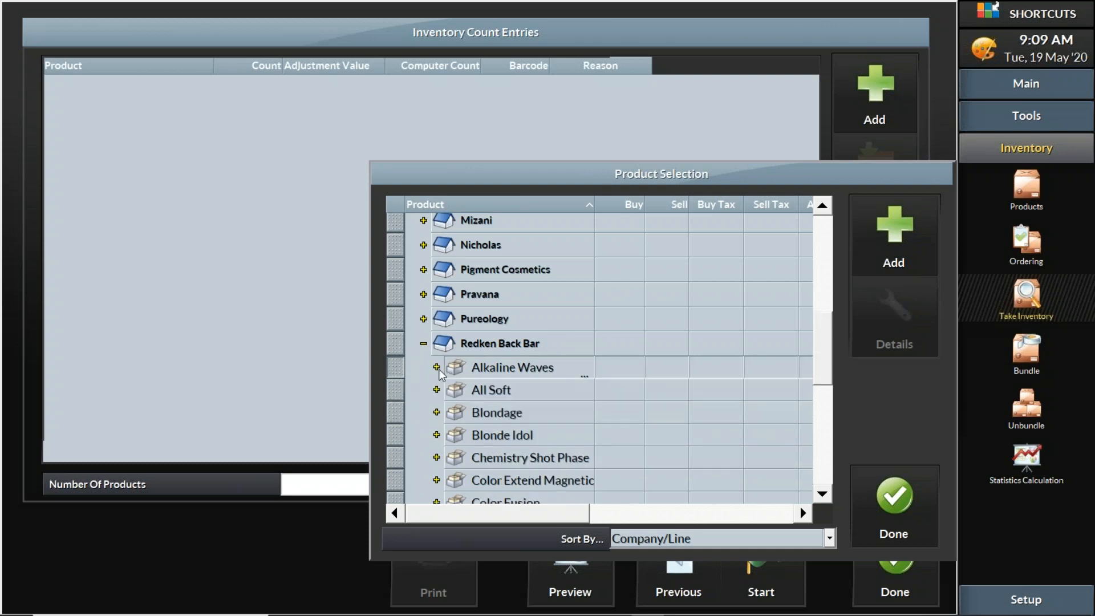
Mark the All Soft and Color Extend Magnetic lines and the whole Redken Back Bar group, and collapse the group.
{"action": "left_click", "coordinate": [401, 393]}
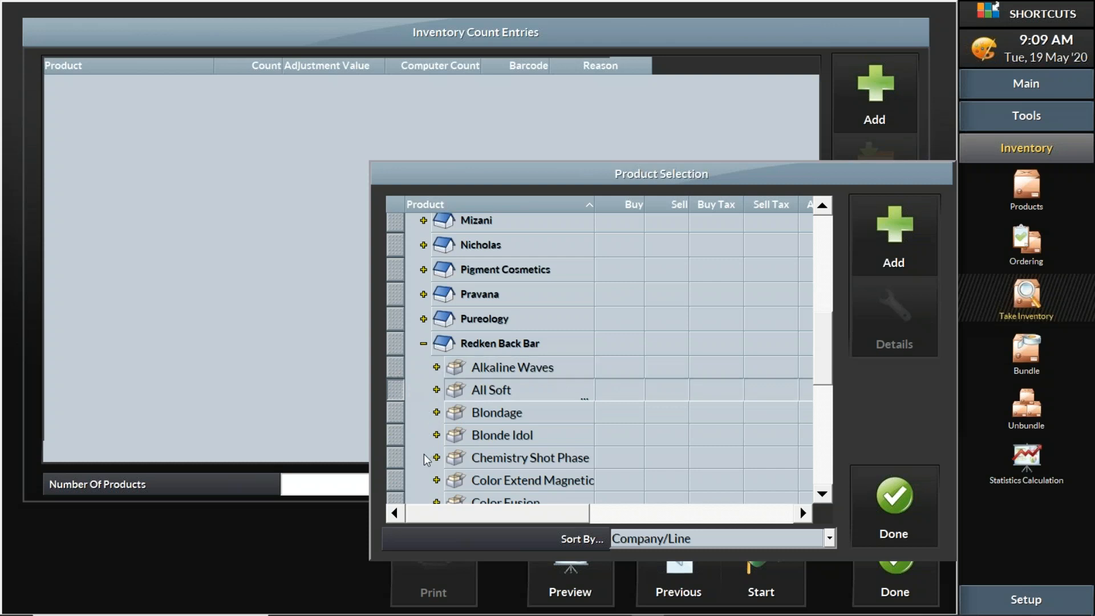
{"action": "left_click", "coordinate": [401, 485]}
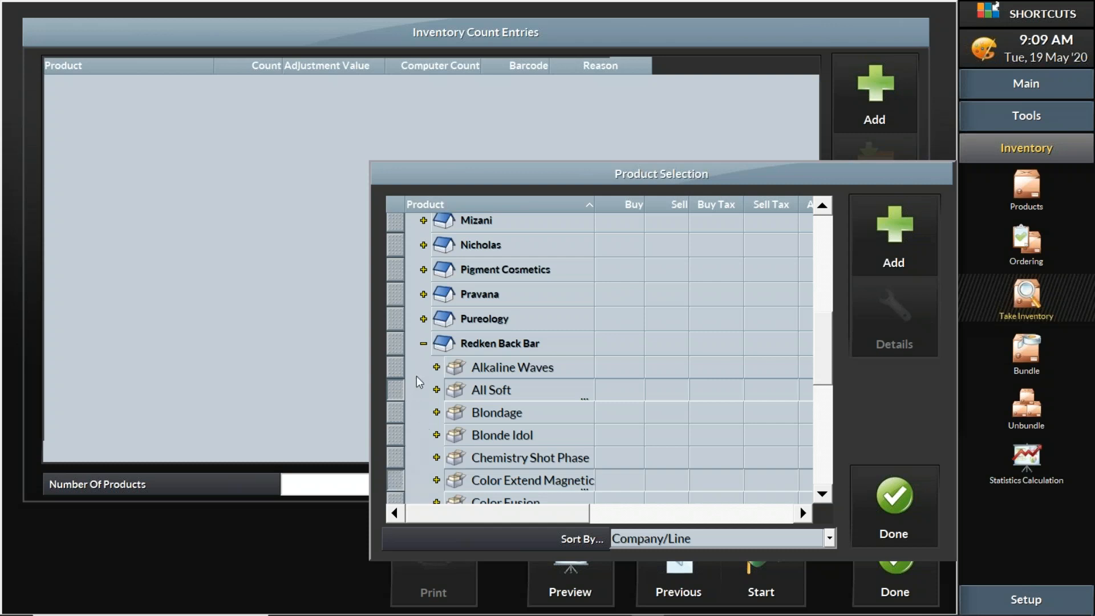
{"action": "left_click", "coordinate": [399, 346]}
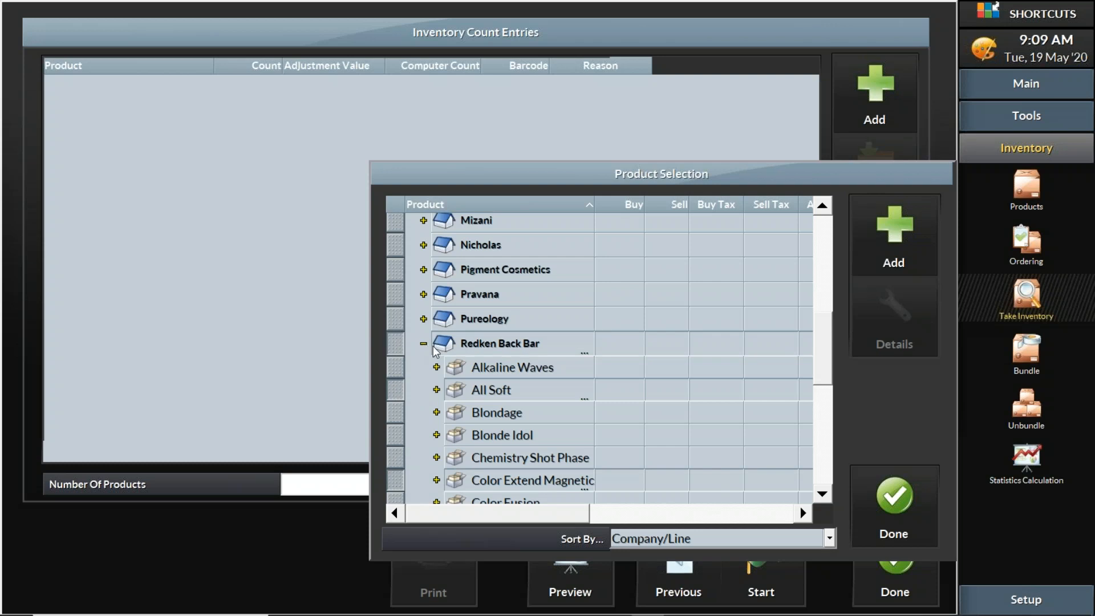
{"action": "left_click", "coordinate": [424, 343]}
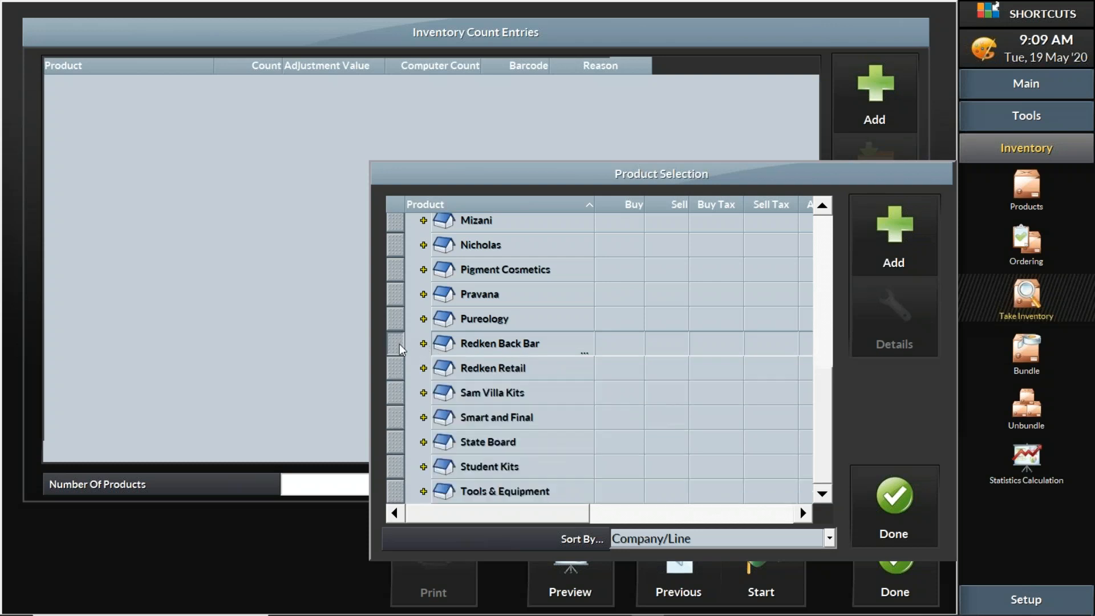
Extend the selection to the Redken Retail group, check its contents, and close the product selection.
{"action": "left_click", "coordinate": [396, 374]}
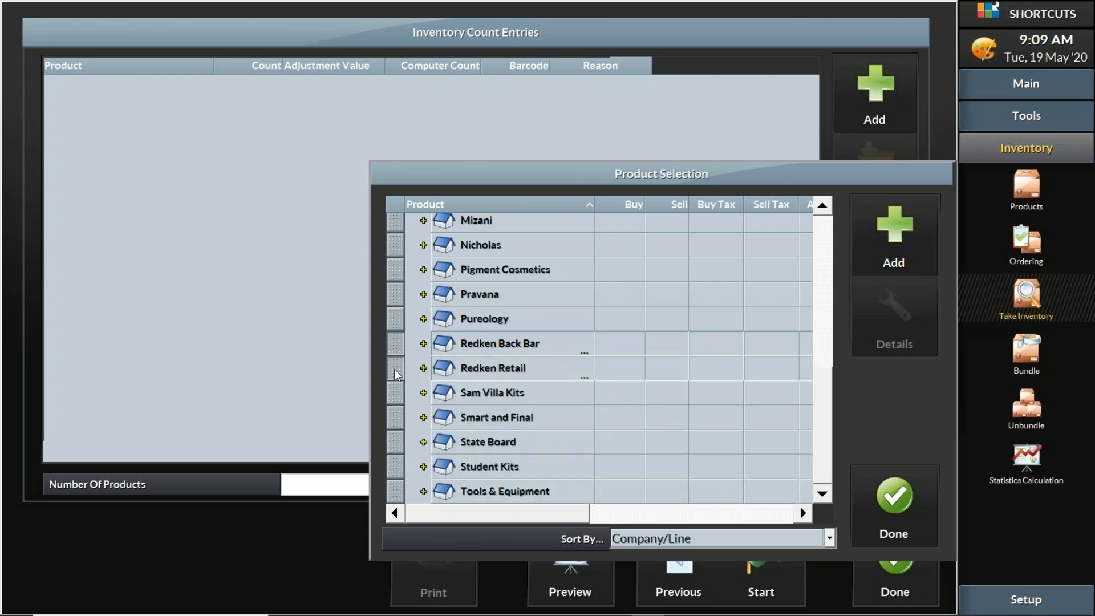
{"action": "left_click", "coordinate": [424, 368]}
{"action": "left_click", "coordinate": [424, 368]}
{"action": "left_click", "coordinate": [902, 509]}
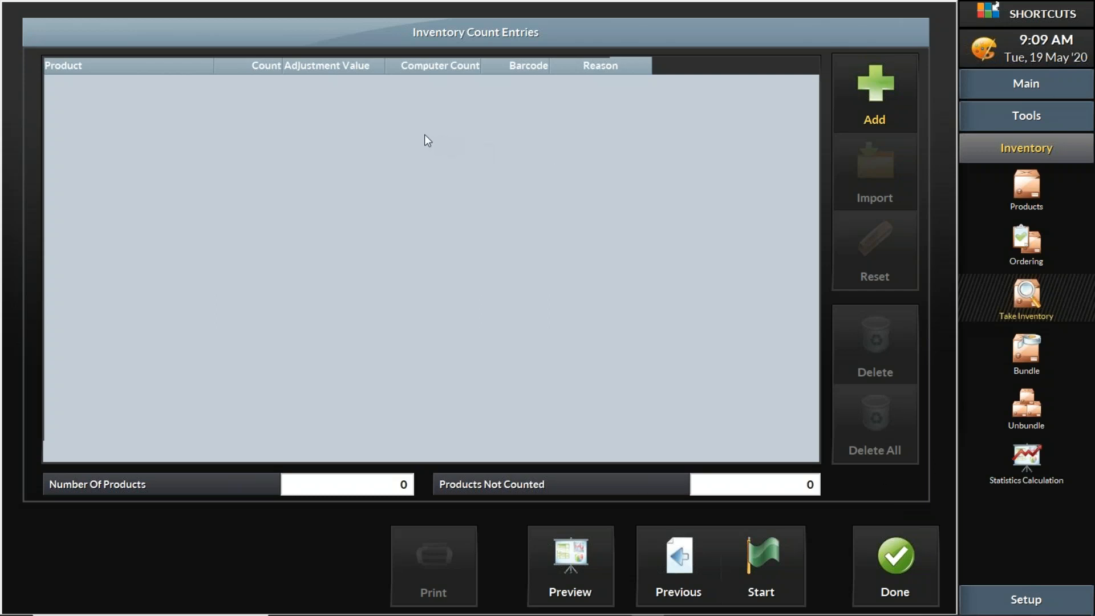
Add all products of the Redken Back Bar and Redken Retail groups to the inventory count and close the product selection.
{"action": "left_click", "coordinate": [868, 72]}
{"action": "scroll", "coordinate": [485, 463], "scroll_direction": "down", "scroll_amount": 4}
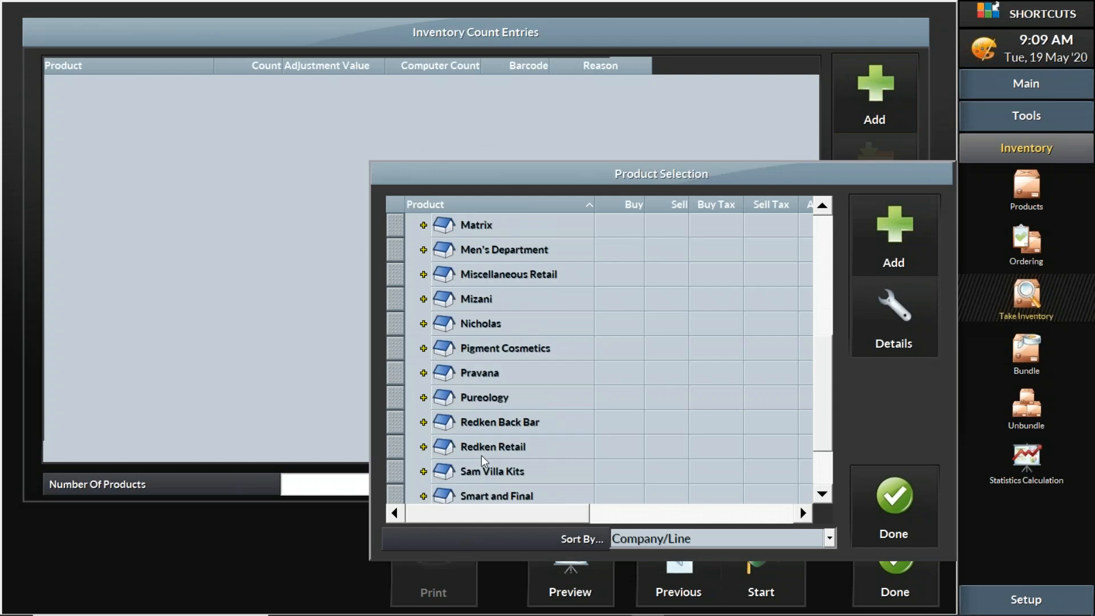
{"action": "left_click", "coordinate": [401, 431]}
{"action": "left_click", "coordinate": [397, 450], "text": "ctrl"}
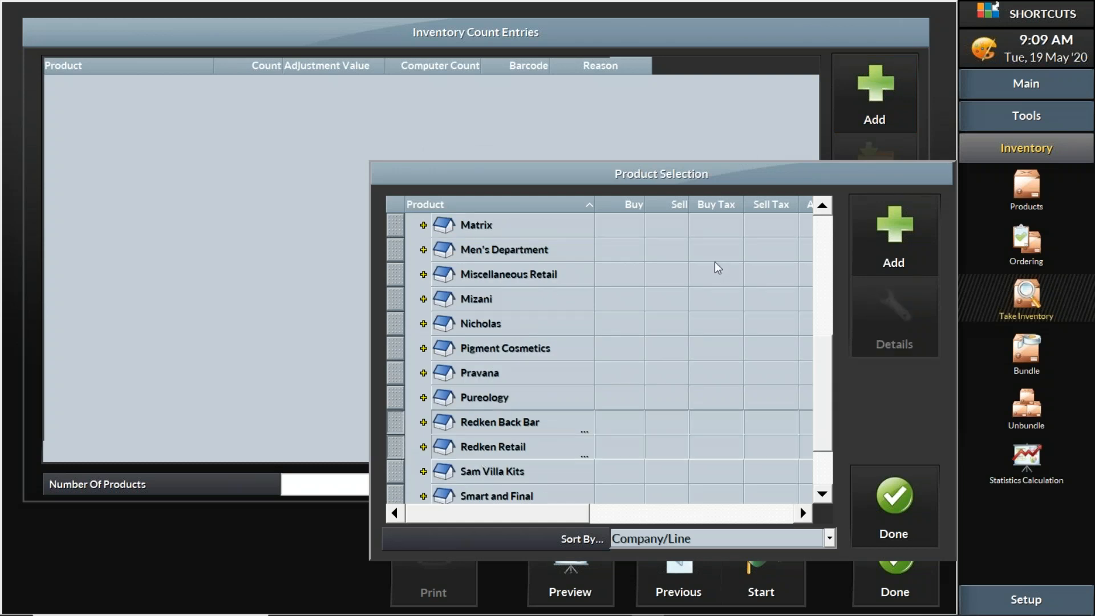
{"action": "left_click", "coordinate": [872, 226]}
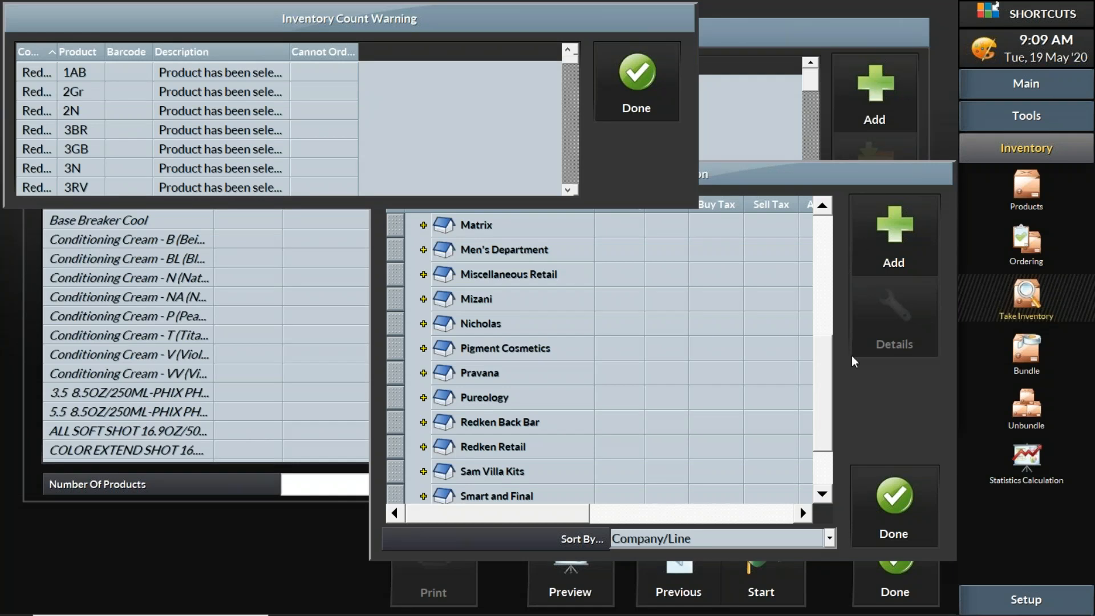
{"action": "left_click", "coordinate": [905, 508]}
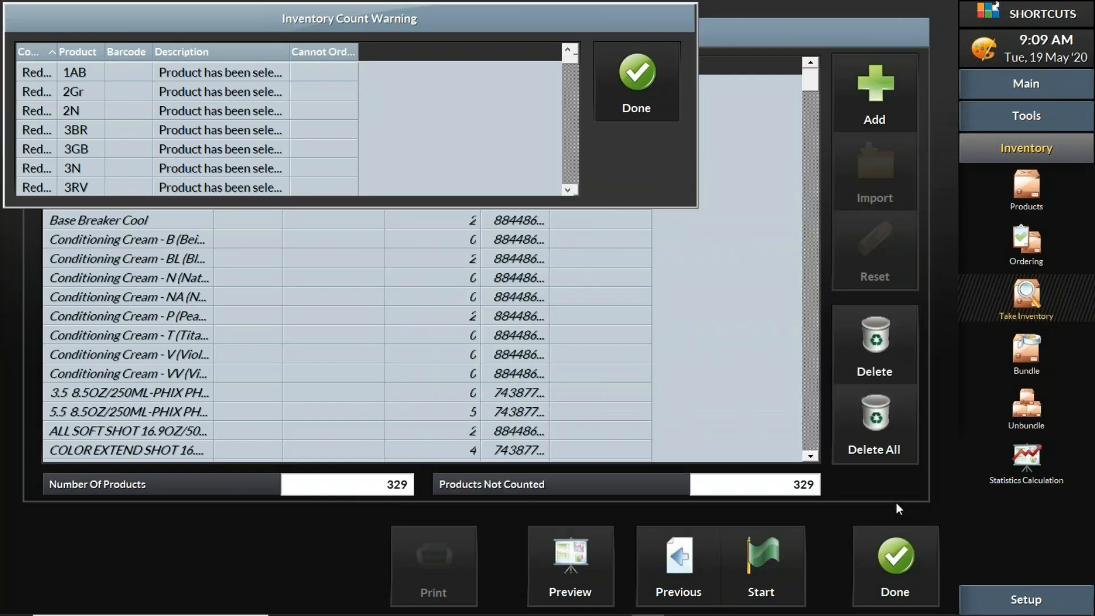
Review the products listed in the Inventory Count Warning and dismiss it.
{"action": "left_click", "coordinate": [573, 167]}
{"action": "left_click", "coordinate": [574, 167]}
{"action": "left_click", "coordinate": [573, 167]}
{"action": "left_click", "coordinate": [573, 167]}
{"action": "left_click", "coordinate": [574, 167]}
{"action": "left_click", "coordinate": [574, 167]}
{"action": "left_click", "coordinate": [574, 167]}
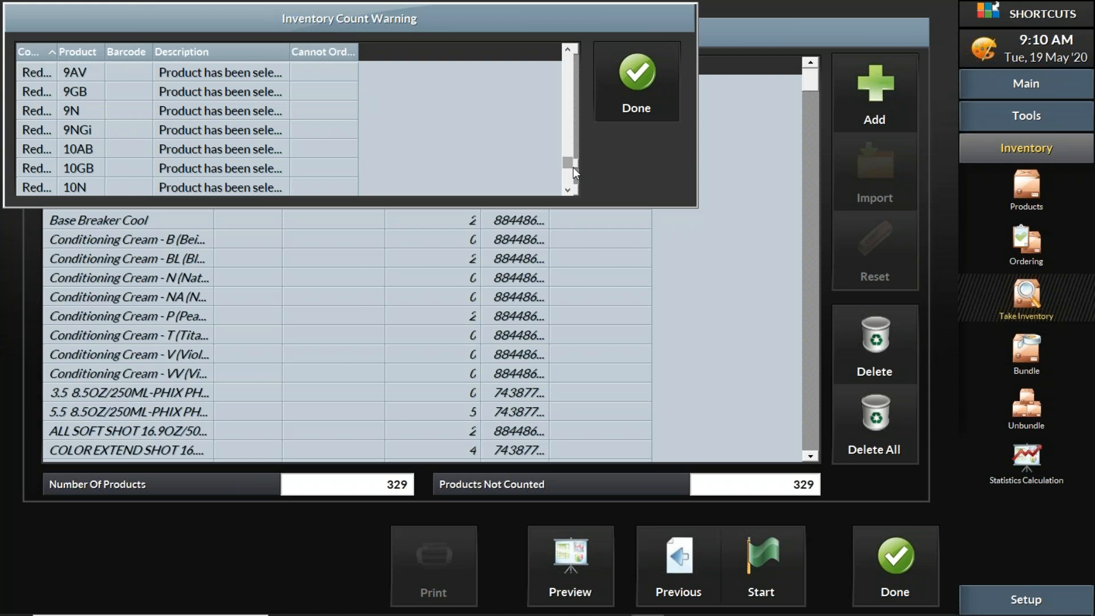
{"action": "left_click_drag", "start_coordinate": [574, 166], "coordinate": [592, 58]}
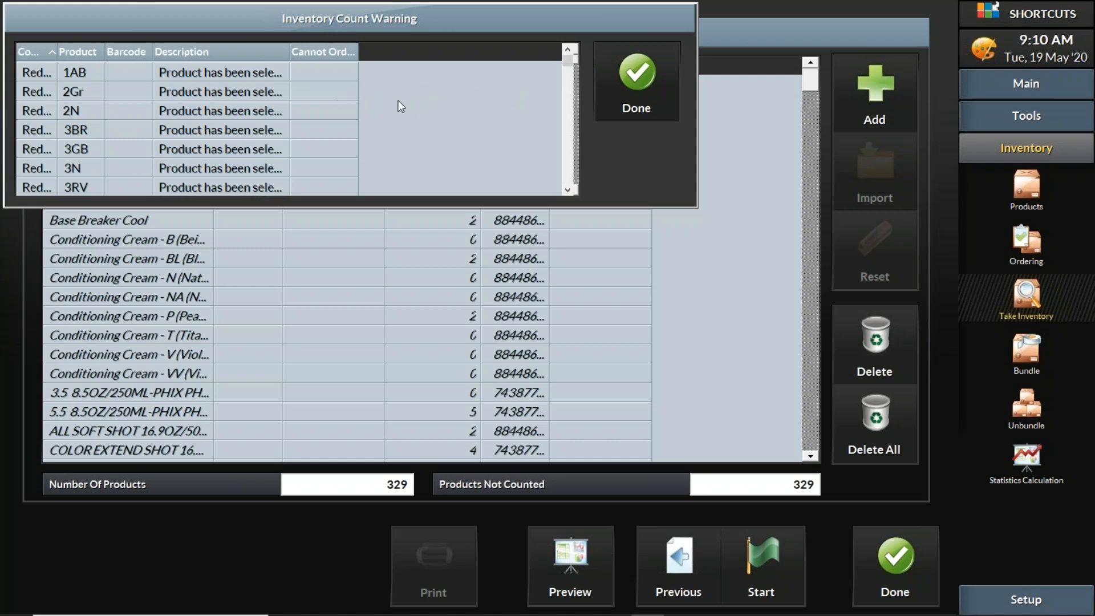
{"action": "left_click", "coordinate": [642, 84]}
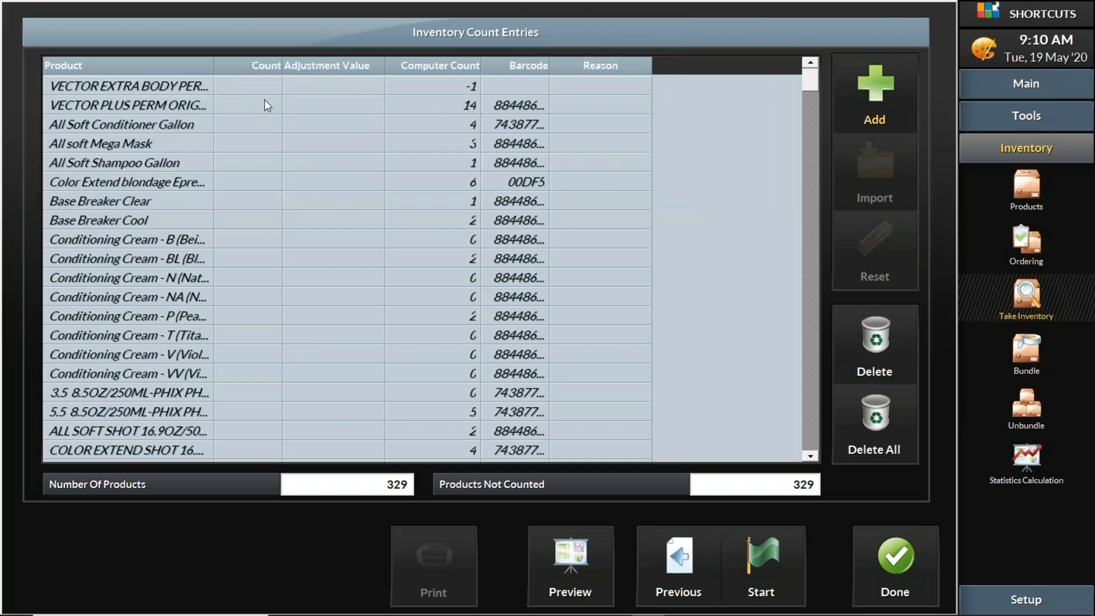
Widen the Product column of the count entries and sort the list by Computer Count in ascending order.
{"action": "scroll", "coordinate": [255, 121], "scroll_direction": "down", "scroll_amount": 10}
{"action": "scroll", "coordinate": [255, 123], "scroll_direction": "down", "scroll_amount": 12}
{"action": "scroll", "coordinate": [255, 123], "scroll_direction": "down", "scroll_amount": 16}
{"action": "scroll", "coordinate": [255, 123], "scroll_direction": "down", "scroll_amount": 12}
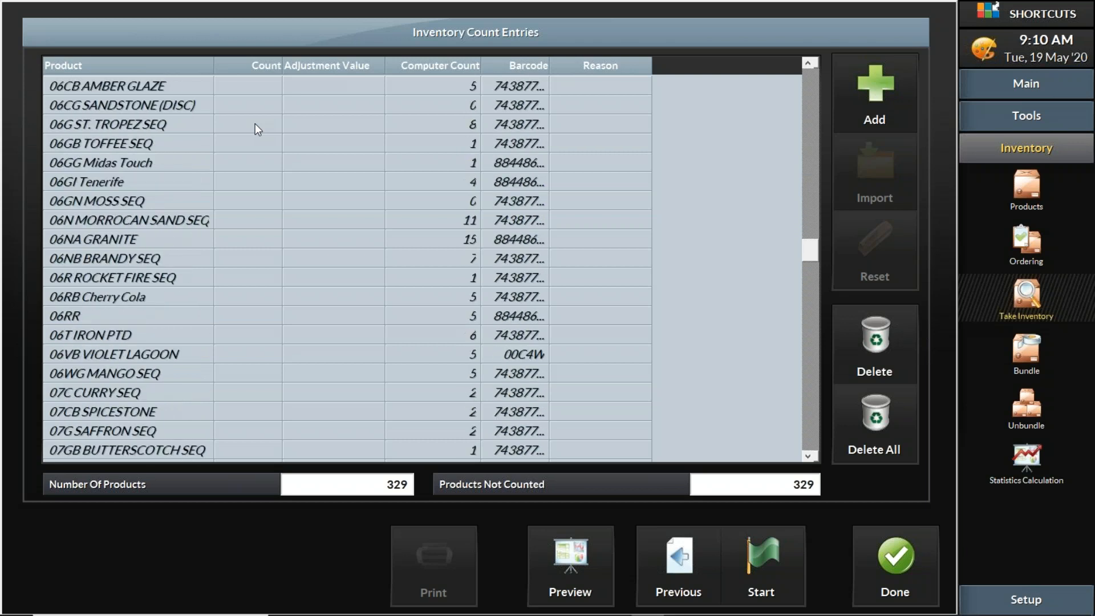
{"action": "scroll", "coordinate": [255, 124], "scroll_direction": "down", "scroll_amount": 4}
{"action": "left_click_drag", "start_coordinate": [211, 66], "coordinate": [239, 66]}
{"action": "scroll", "coordinate": [335, 133], "scroll_direction": "up", "scroll_amount": 4}
{"action": "scroll", "coordinate": [334, 133], "scroll_direction": "up", "scroll_amount": 20}
{"action": "scroll", "coordinate": [515, 105], "scroll_direction": "up", "scroll_amount": 10}
{"action": "left_click", "coordinate": [487, 64]}
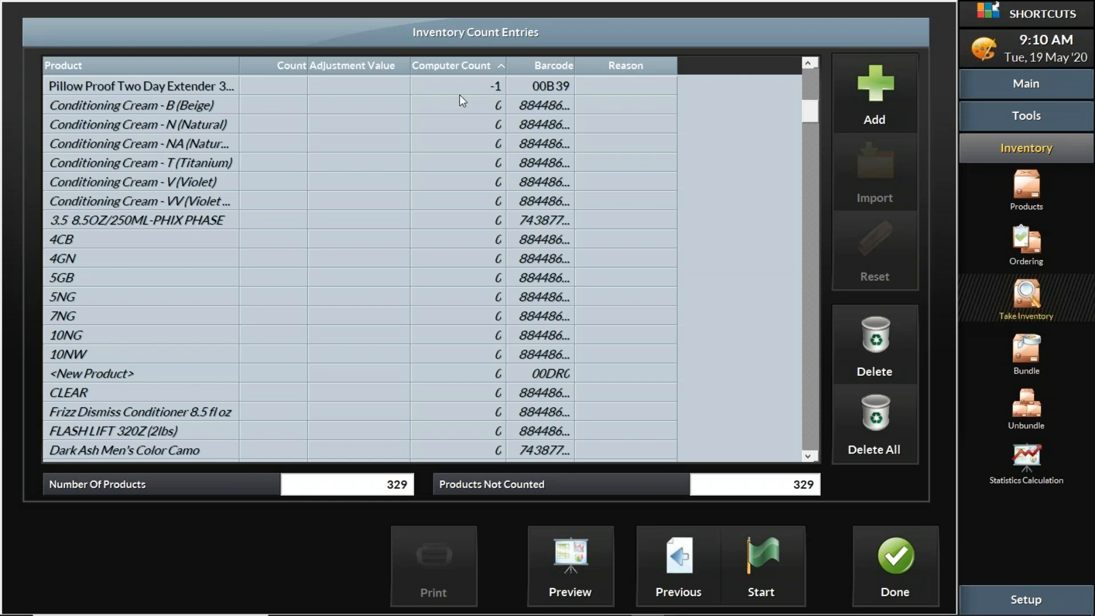
Examine the sorted entries for products with negative, zero and low computer counts, and return to the start of the list.
{"action": "left_click", "coordinate": [269, 84]}
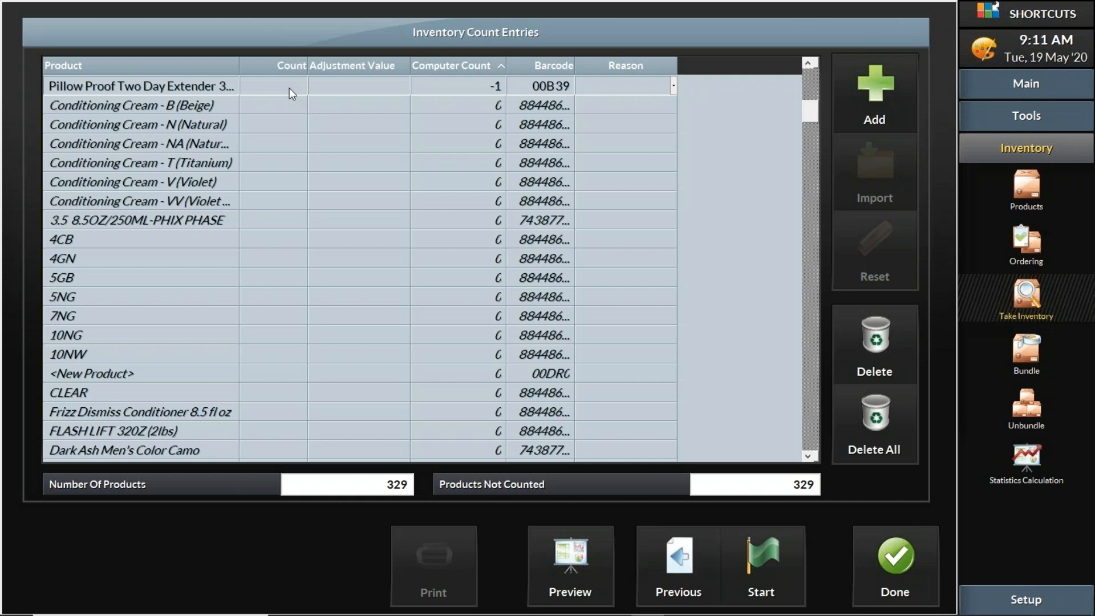
{"action": "scroll", "coordinate": [282, 88], "scroll_direction": "up", "scroll_amount": 10}
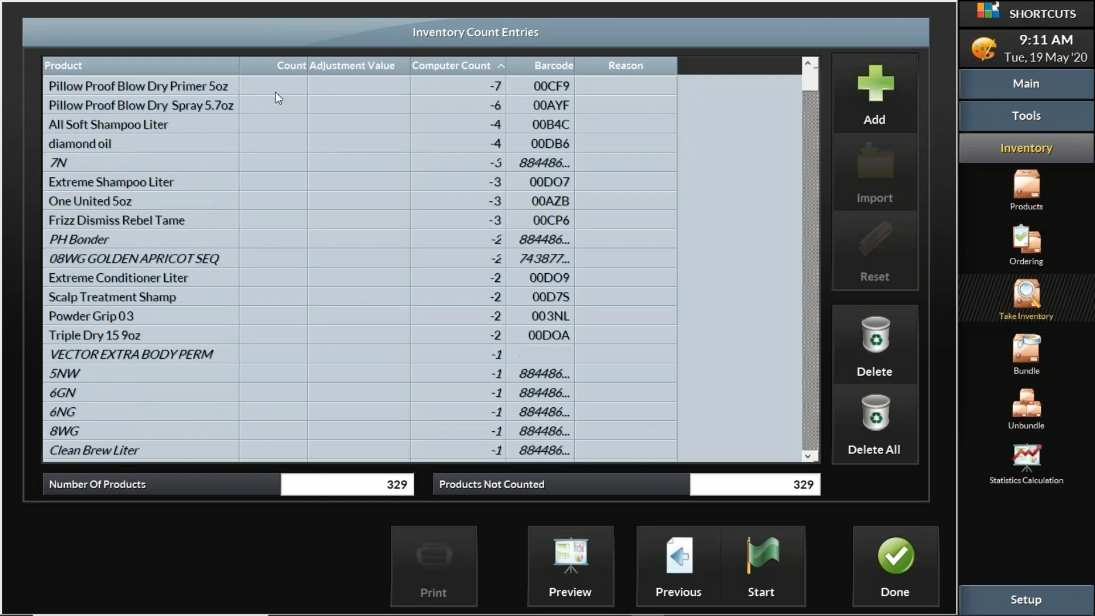
{"action": "scroll", "coordinate": [273, 93], "scroll_direction": "down", "scroll_amount": 10}
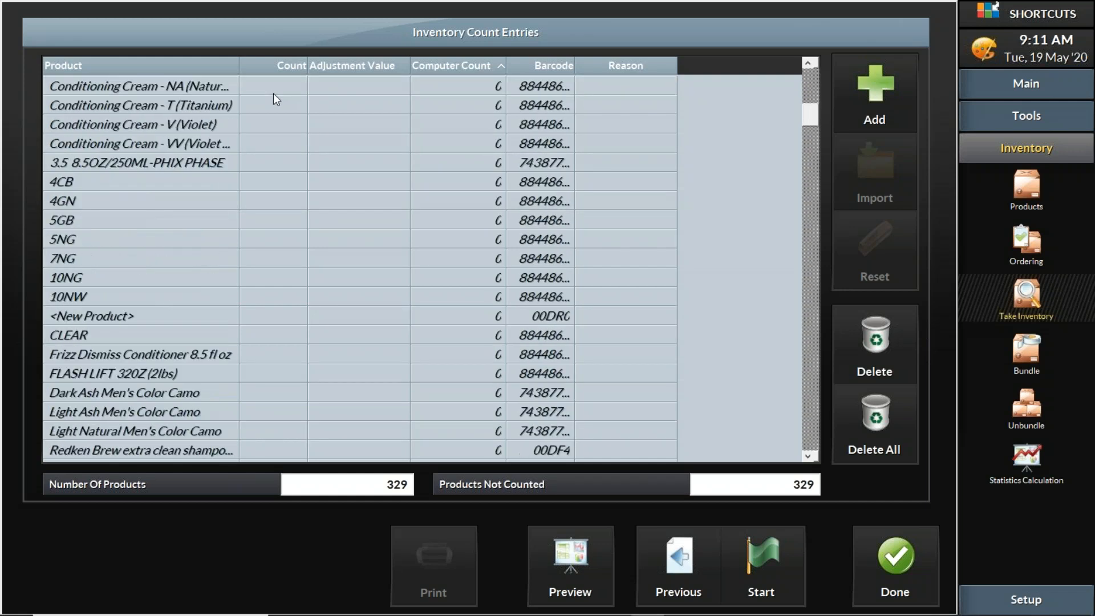
{"action": "scroll", "coordinate": [272, 99], "scroll_direction": "down", "scroll_amount": 20}
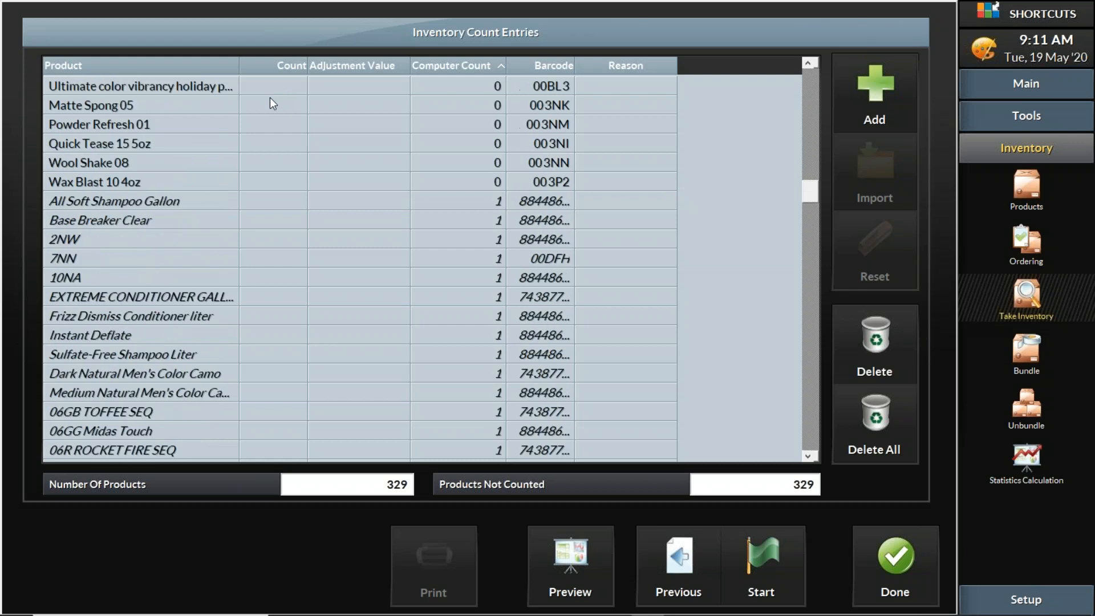
{"action": "scroll", "coordinate": [270, 104], "scroll_direction": "down", "scroll_amount": 20}
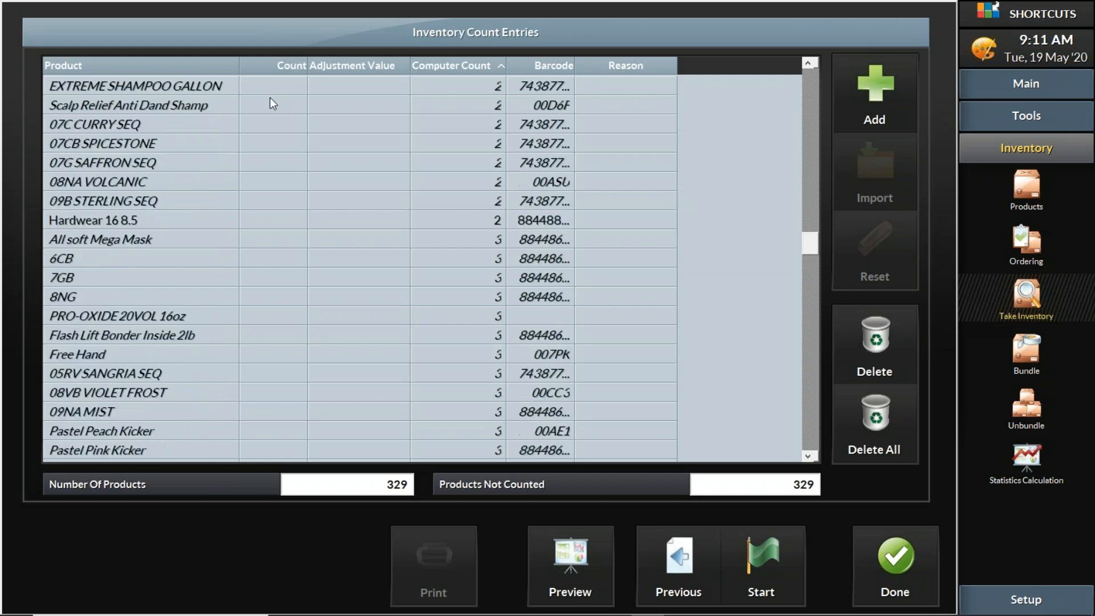
{"action": "scroll", "coordinate": [272, 103], "scroll_direction": "down", "scroll_amount": 6}
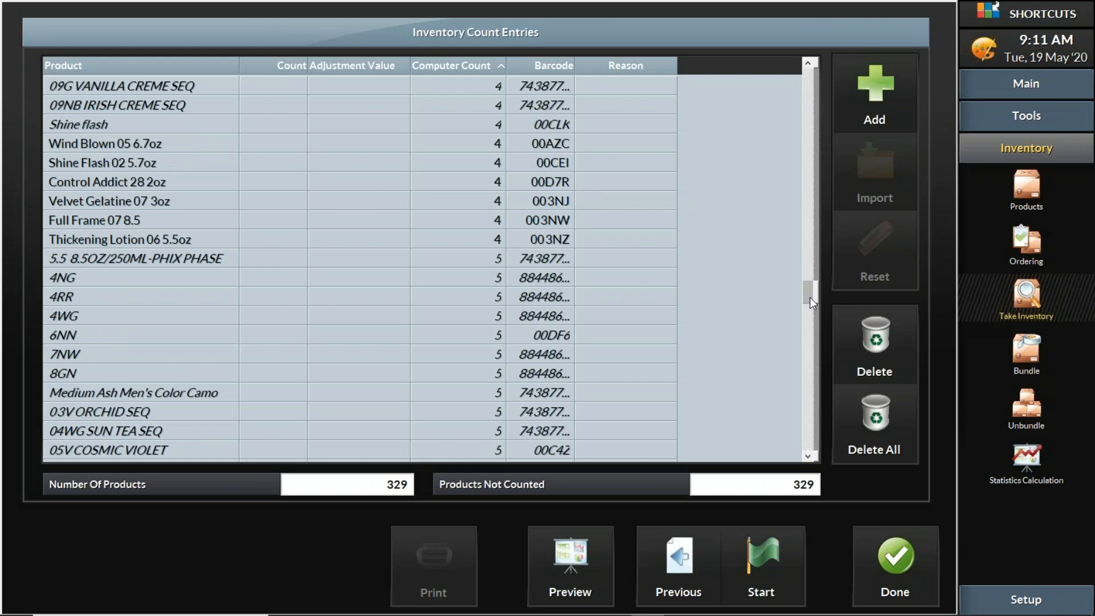
{"action": "left_click_drag", "start_coordinate": [810, 295], "coordinate": [814, 71]}
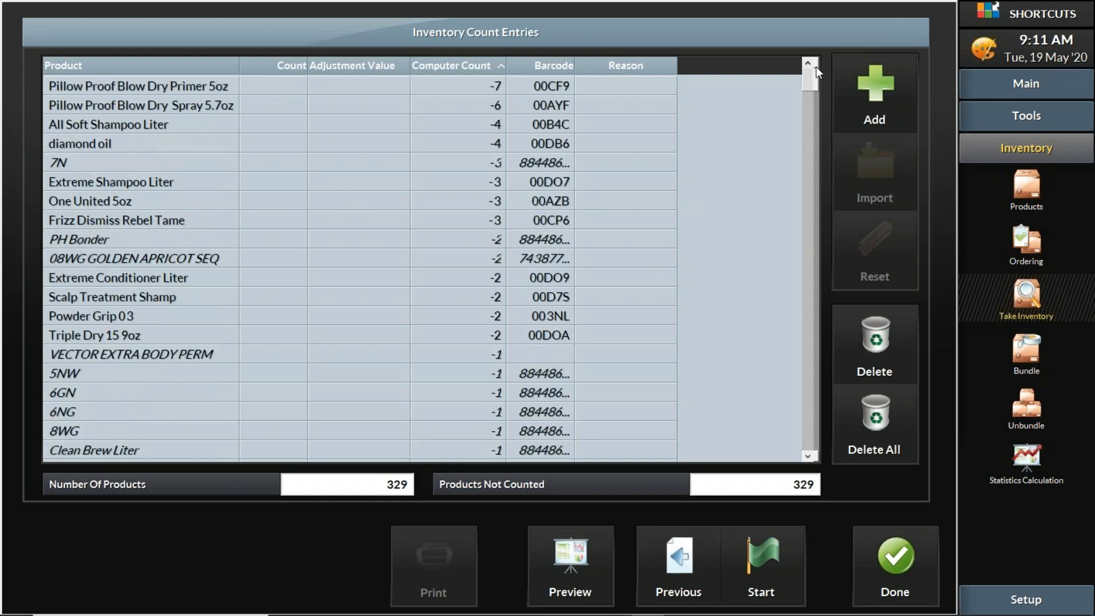
Activate the inventory count and close its reports with the Inventory Count, Unlist Items and Inventory Maintenance forms excluded from printing.
{"action": "left_click", "coordinate": [779, 560]}
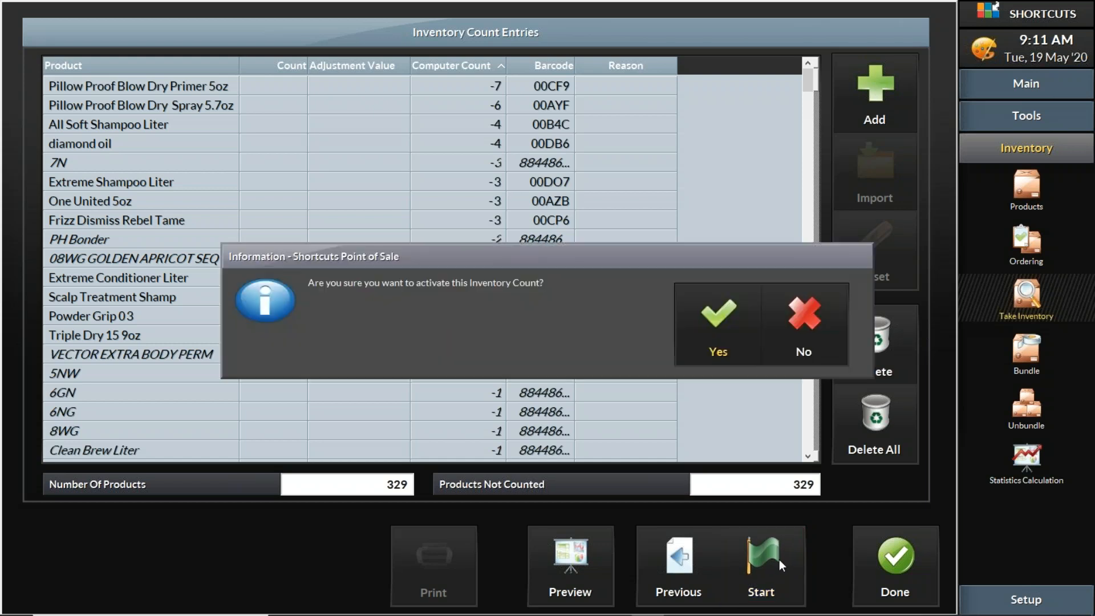
{"action": "left_click", "coordinate": [716, 327]}
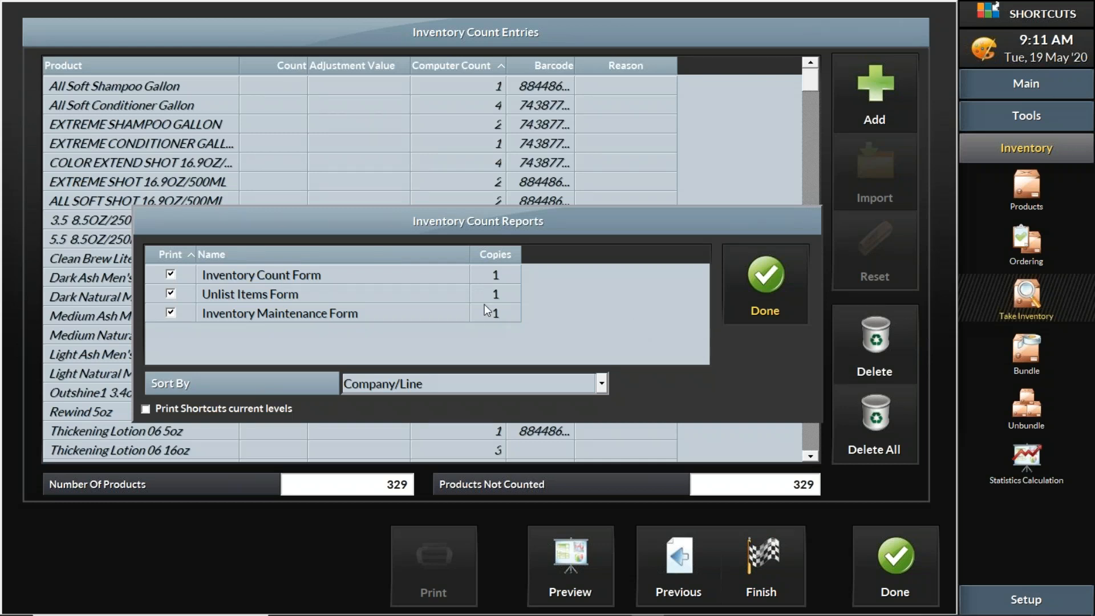
{"action": "left_click", "coordinate": [501, 279]}
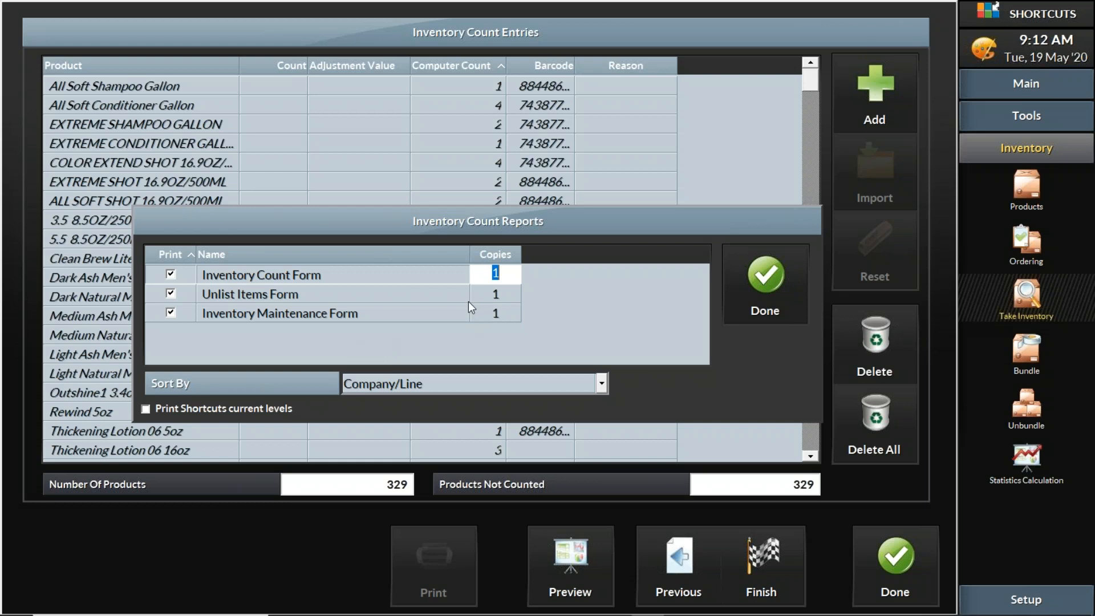
{"action": "left_click", "coordinate": [170, 275]}
{"action": "left_click", "coordinate": [171, 294]}
{"action": "left_click", "coordinate": [170, 313]}
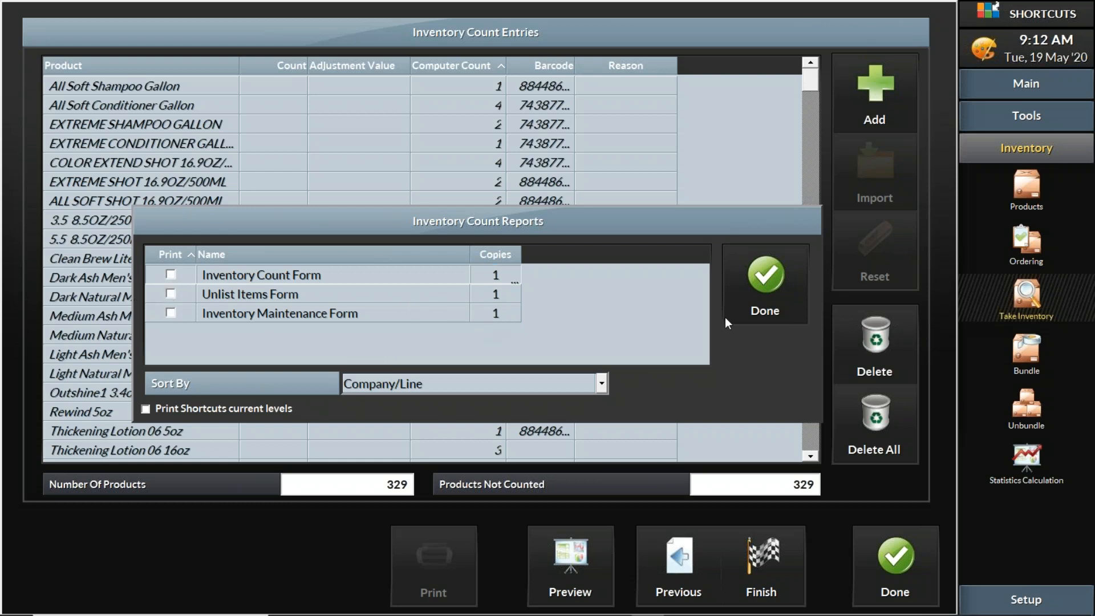
{"action": "left_click", "coordinate": [759, 293]}
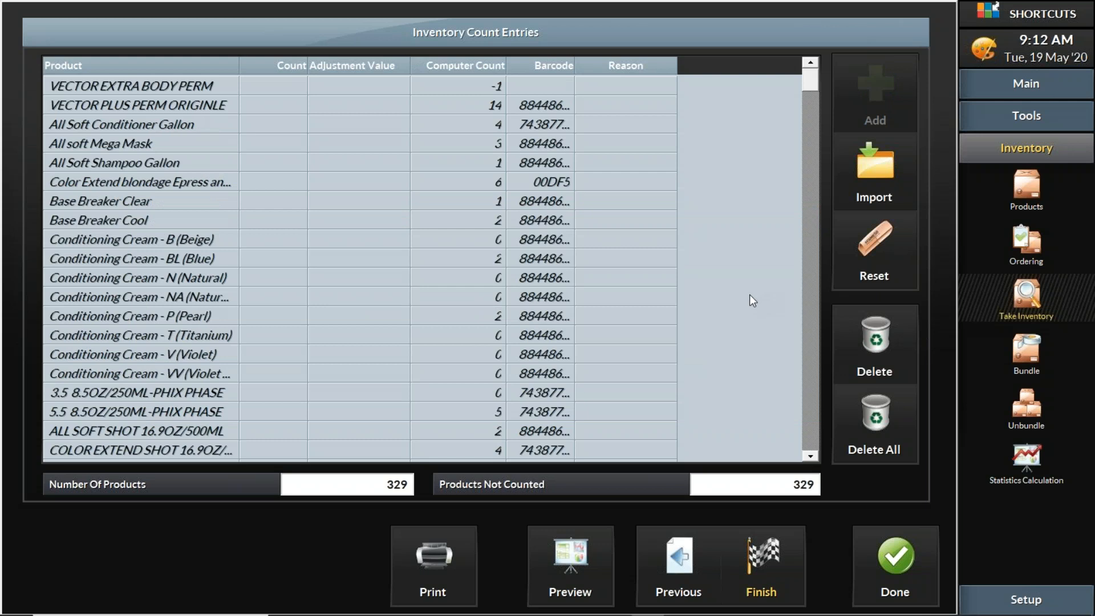
Look through the activated count's entries and close the inventory count.
{"action": "scroll", "coordinate": [749, 294], "scroll_direction": "down", "scroll_amount": 3}
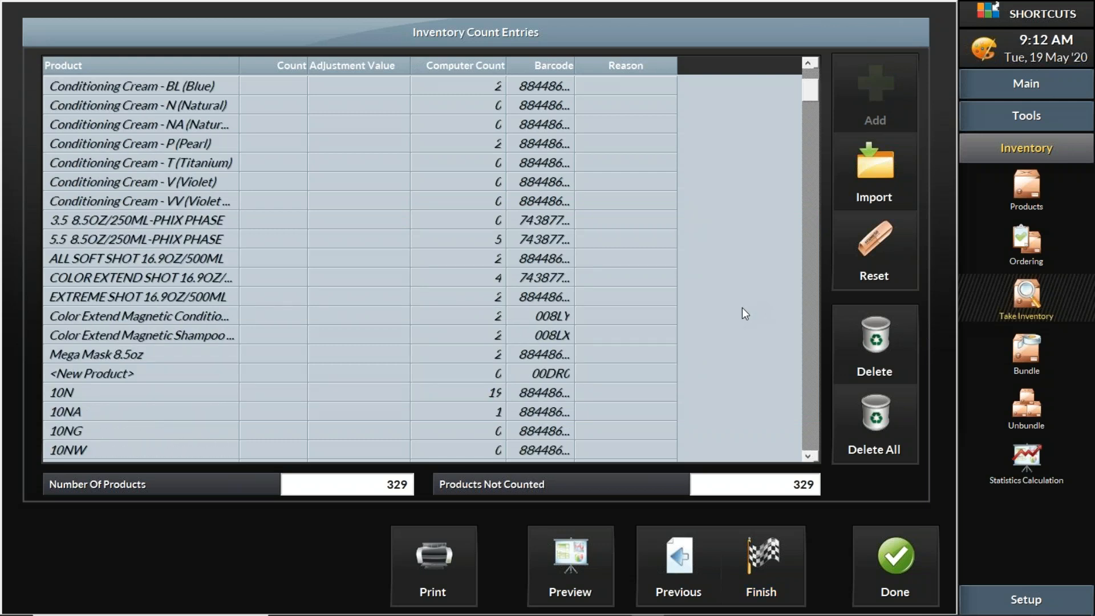
{"action": "scroll", "coordinate": [745, 303], "scroll_direction": "down", "scroll_amount": 12}
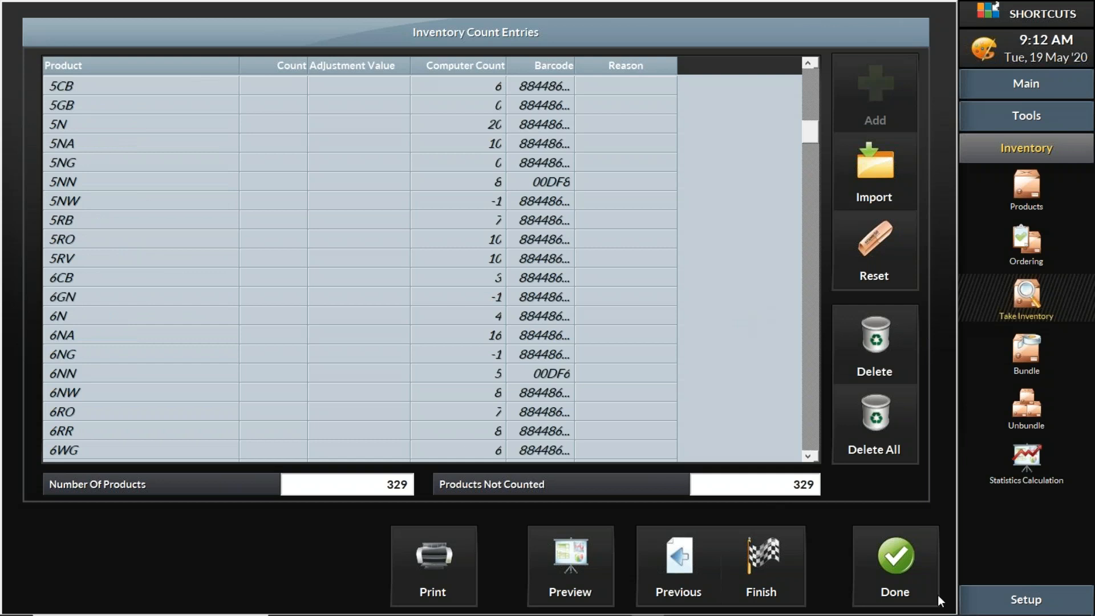
{"action": "left_click", "coordinate": [909, 566]}
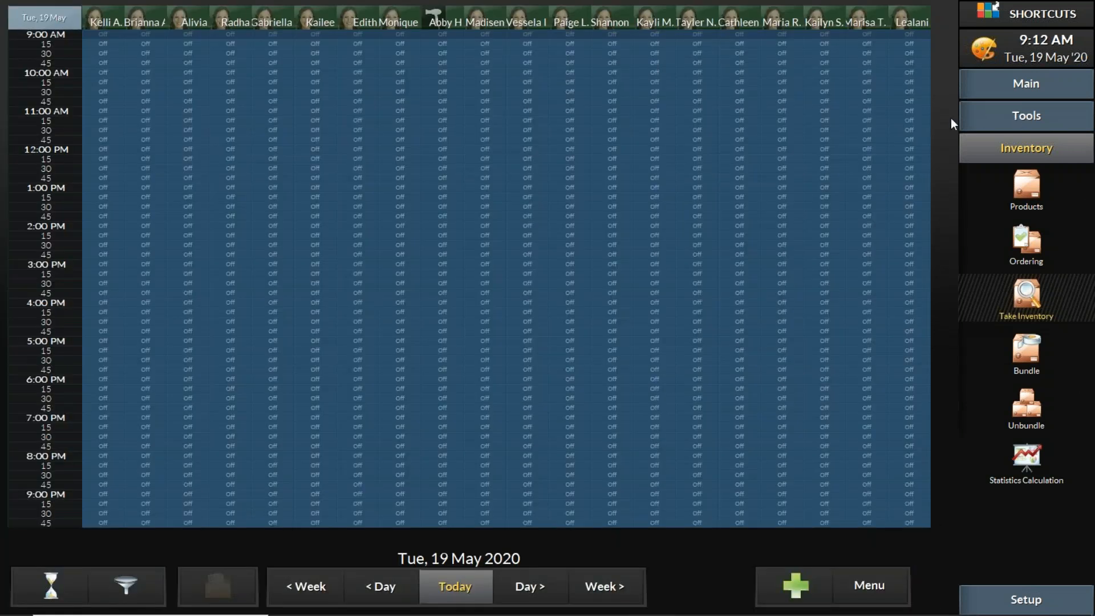
Return to Take Inventory and open the entries of the Redken count dated 5/19/2020.
{"action": "left_click", "coordinate": [1050, 87]}
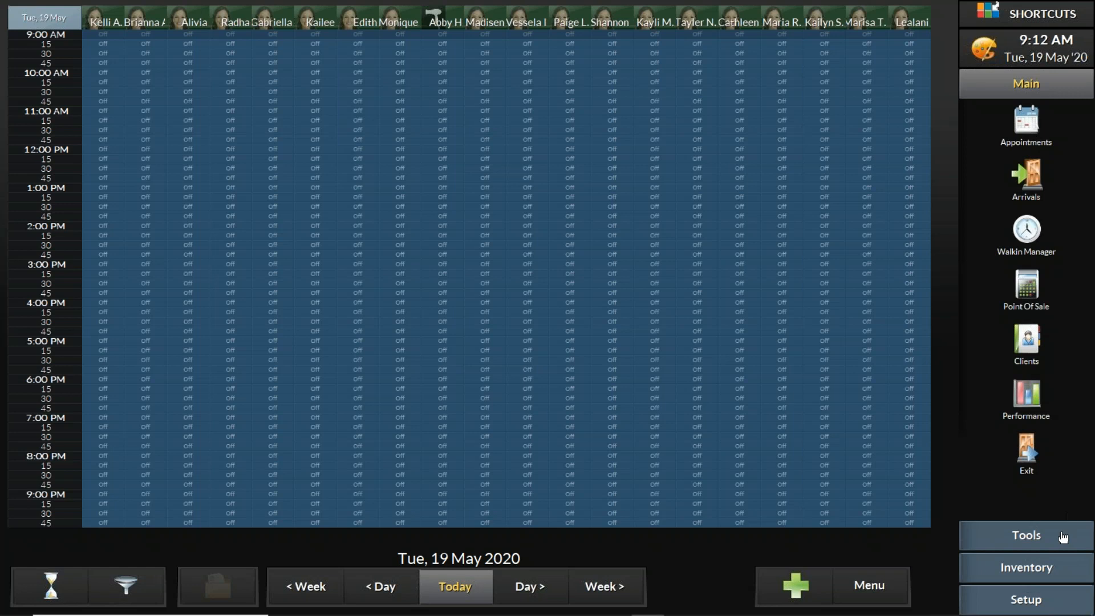
{"action": "left_click", "coordinate": [1050, 572]}
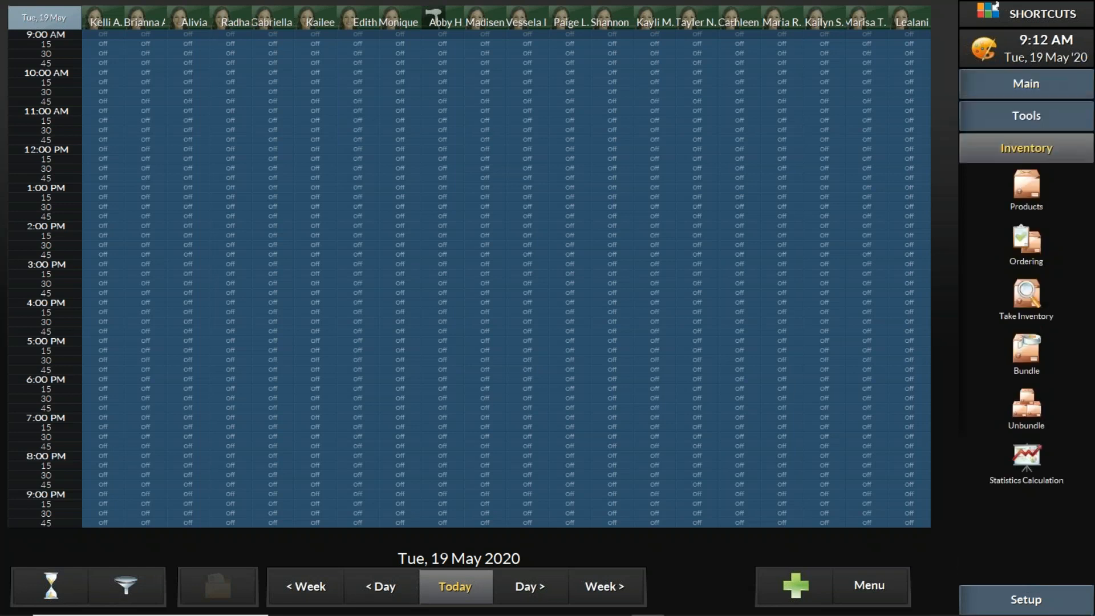
{"action": "left_click", "coordinate": [1021, 293]}
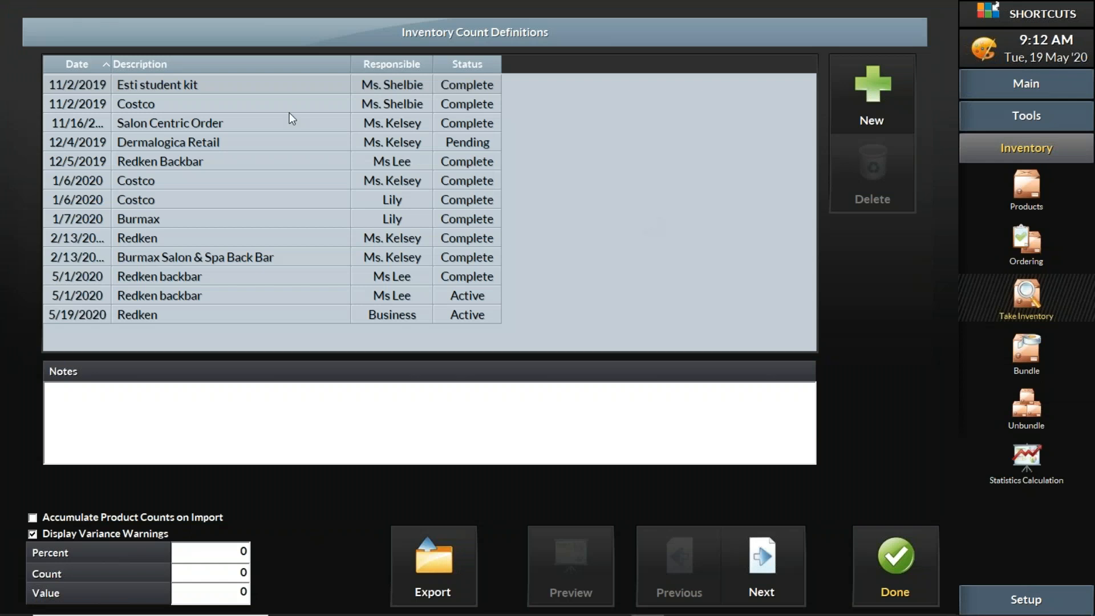
{"action": "left_click", "coordinate": [214, 320]}
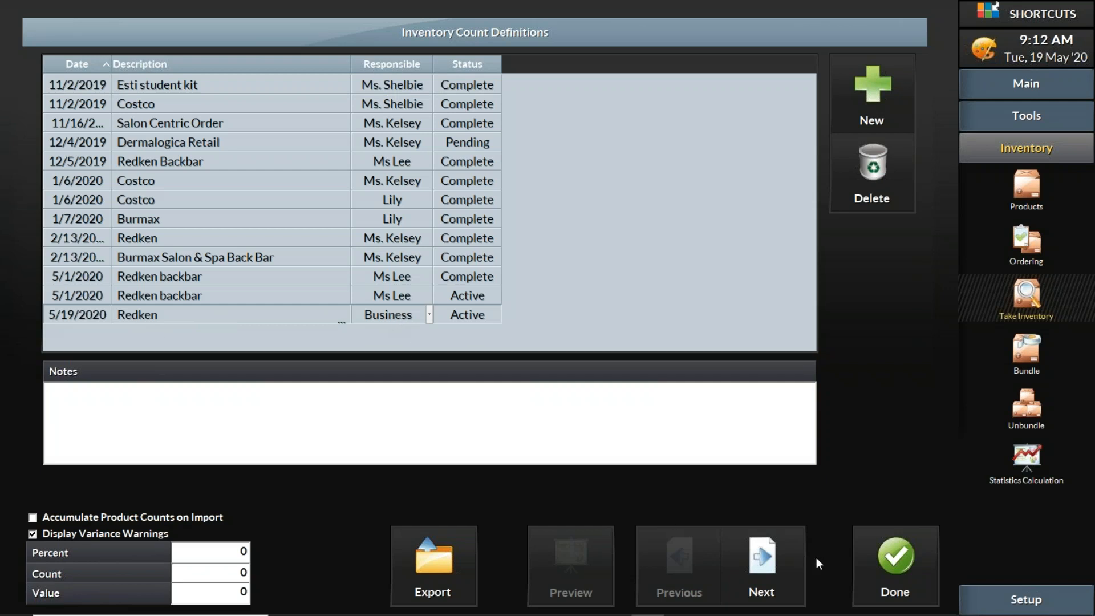
{"action": "left_click", "coordinate": [796, 563]}
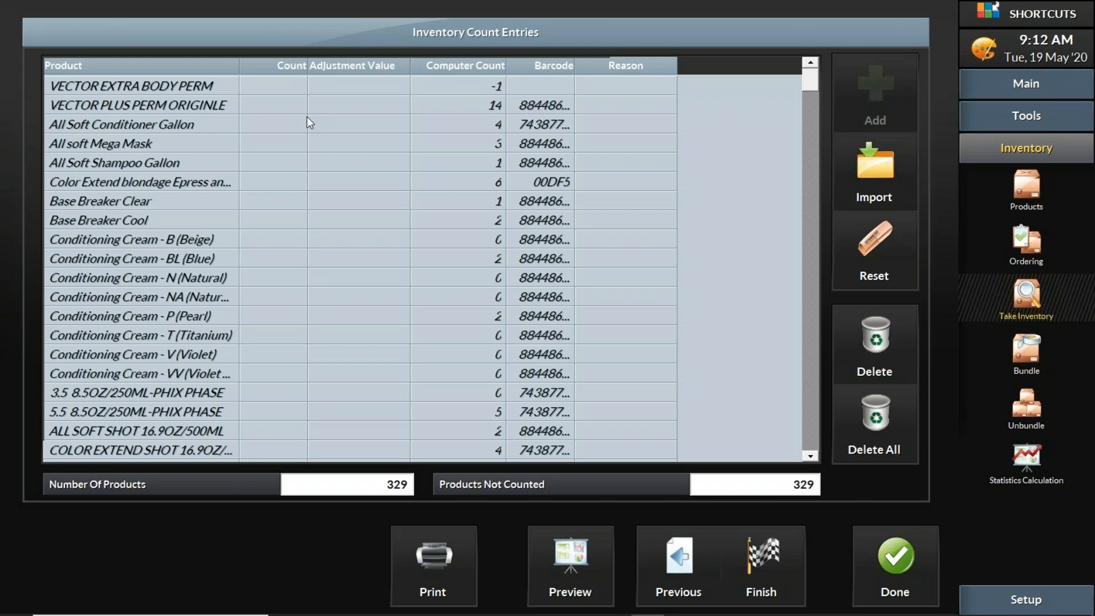
Enter a count of 3 for VECTOR EXTRA BODY PERM and 14 for VECTOR PLUS PERM ORIGINLE.
{"action": "left_click", "coordinate": [278, 90]}
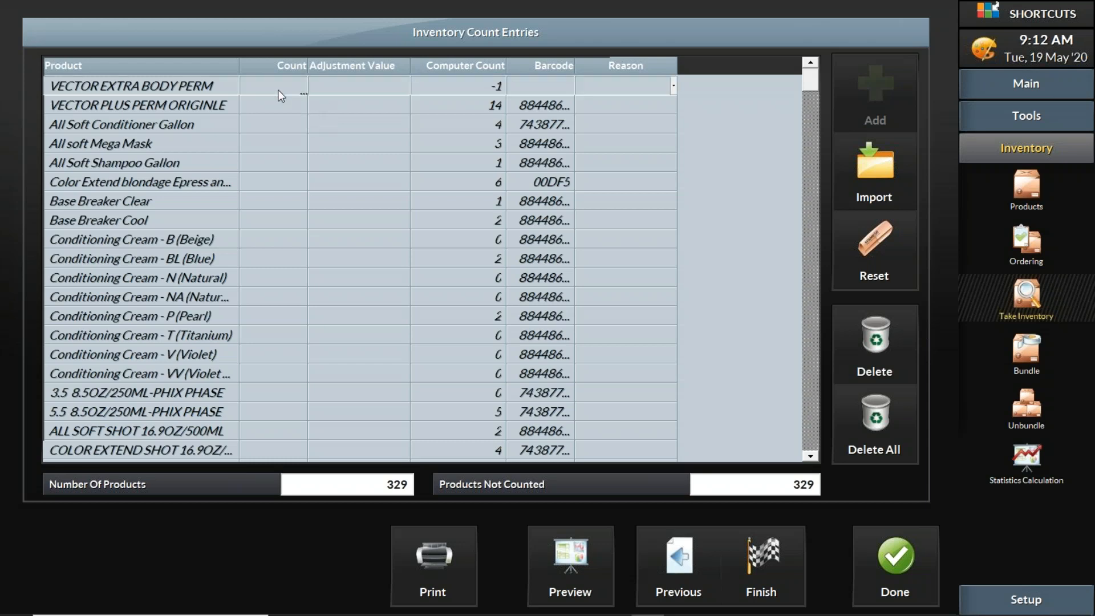
{"action": "type", "text": "3"}
{"action": "left_click", "coordinate": [282, 112]}
{"action": "type", "text": "4"}
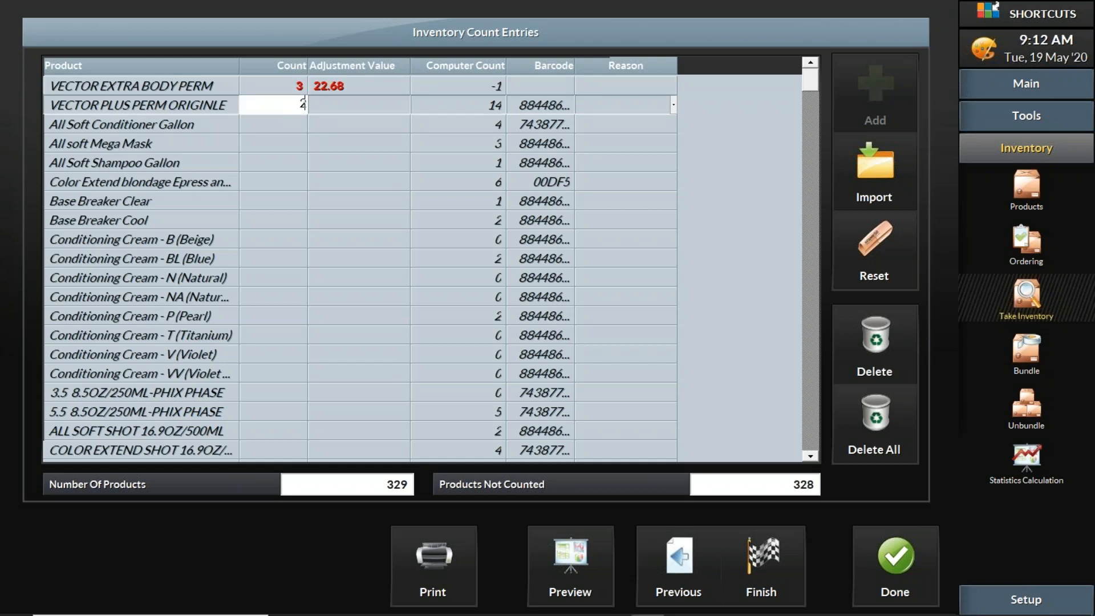
{"action": "key", "text": "Return"}
{"action": "left_click", "coordinate": [296, 104]}
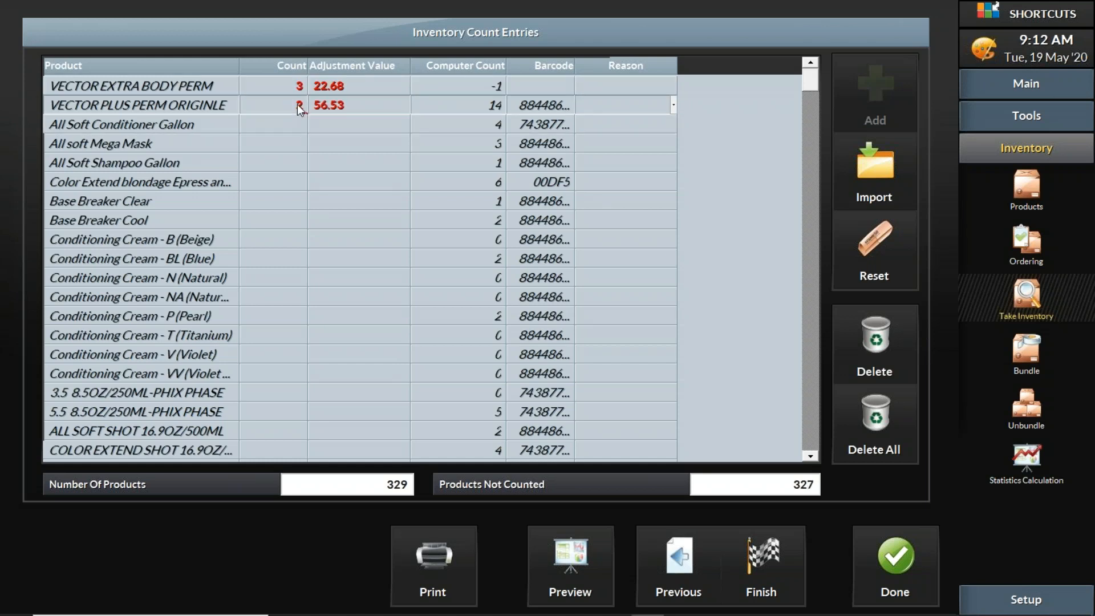
{"action": "left_click", "coordinate": [300, 103]}
{"action": "type", "text": "1"}
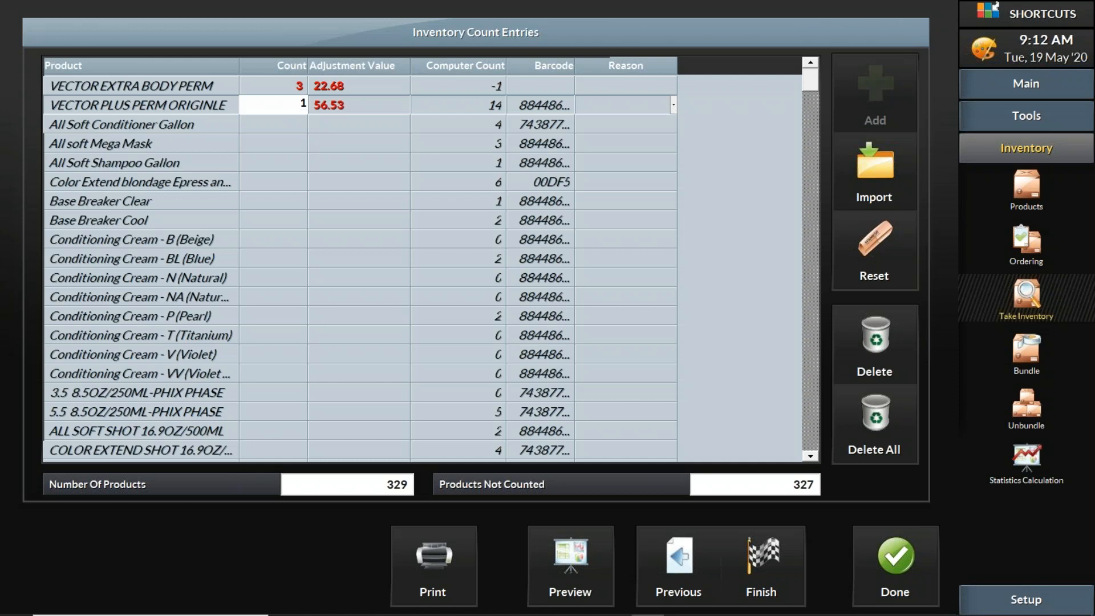
{"action": "type", "text": "4"}
{"action": "key", "text": "Return"}
Enter a count of 4 for All Soft Conditioner Gallon.
{"action": "left_click", "coordinate": [296, 129]}
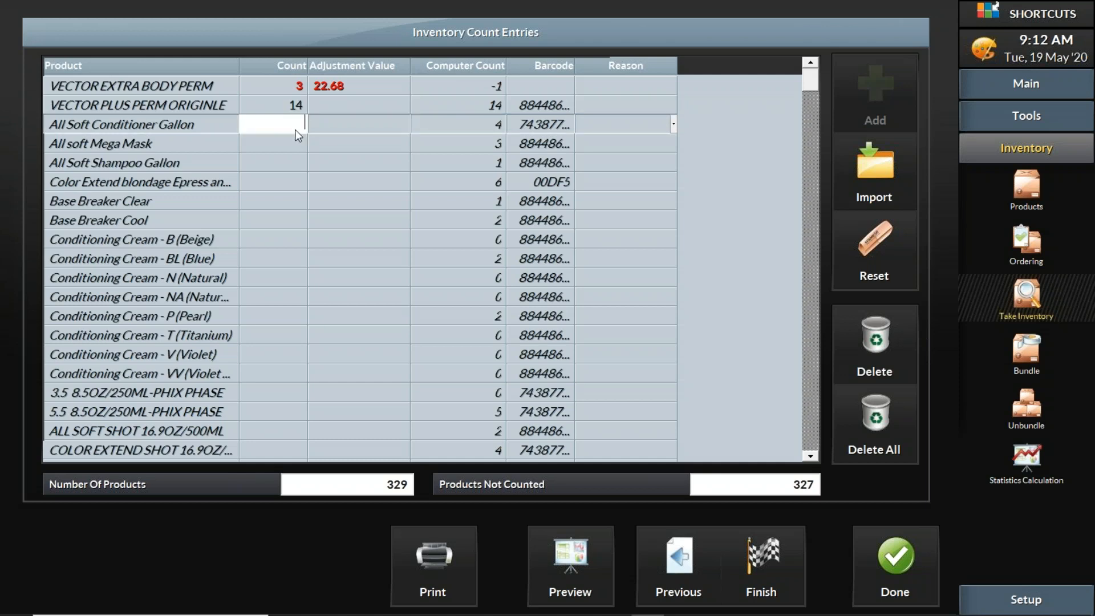
{"action": "type", "text": "4"}
{"action": "left_click", "coordinate": [296, 144]}
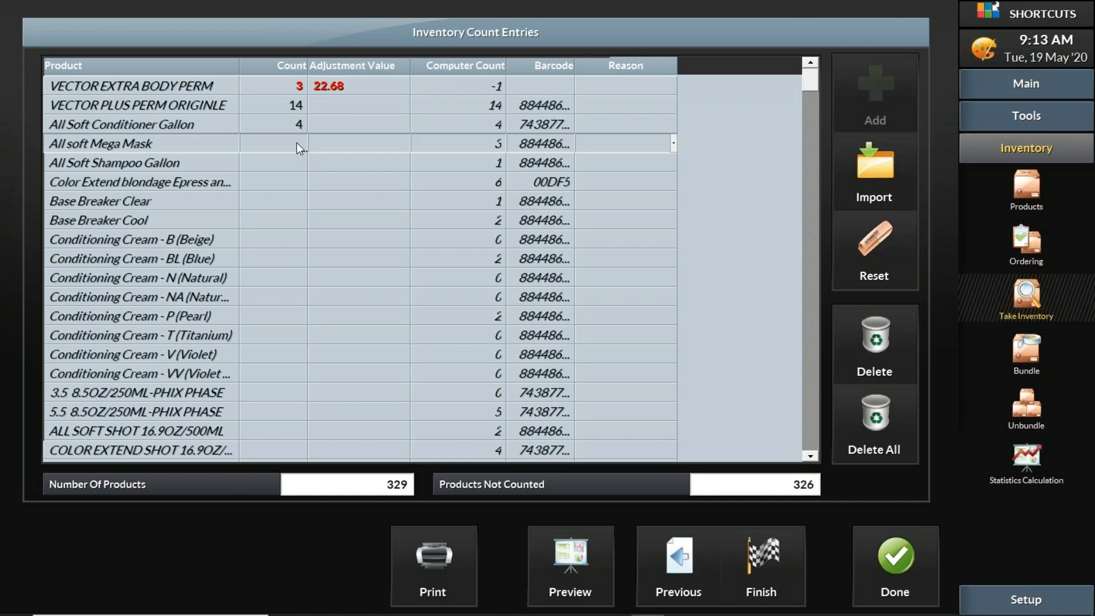
Enter counts of 3 for All soft Mega Mask, 2 for All Soft Shampoo Gallon and 5 for the Color Extend blondage product.
{"action": "type", "text": "3"}
{"action": "left_click", "coordinate": [293, 167]}
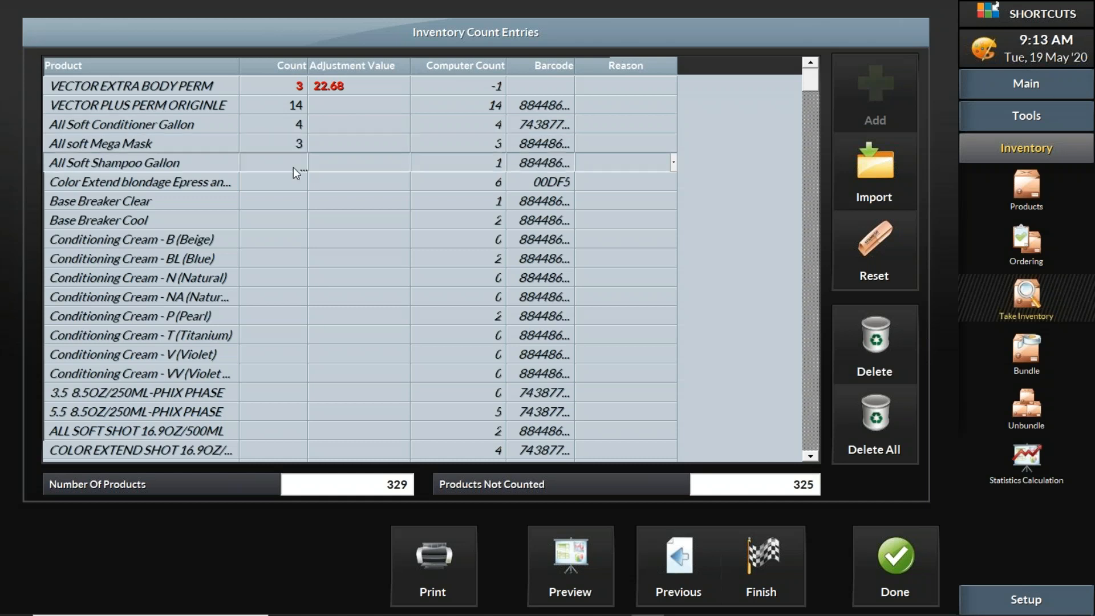
{"action": "type", "text": "2"}
{"action": "left_click", "coordinate": [293, 186]}
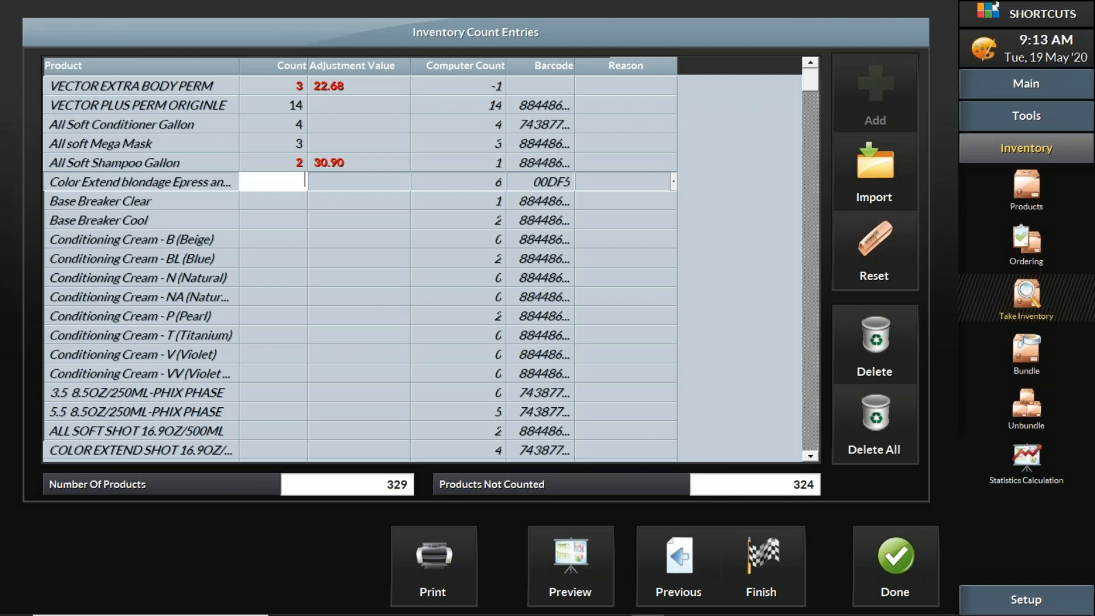
{"action": "type", "text": "5"}
Enter counts of 1 for Base Breaker Clear, 2 for Base Breaker Cool and 1 for Conditioning Cream - B (Beige).
{"action": "left_click", "coordinate": [289, 201]}
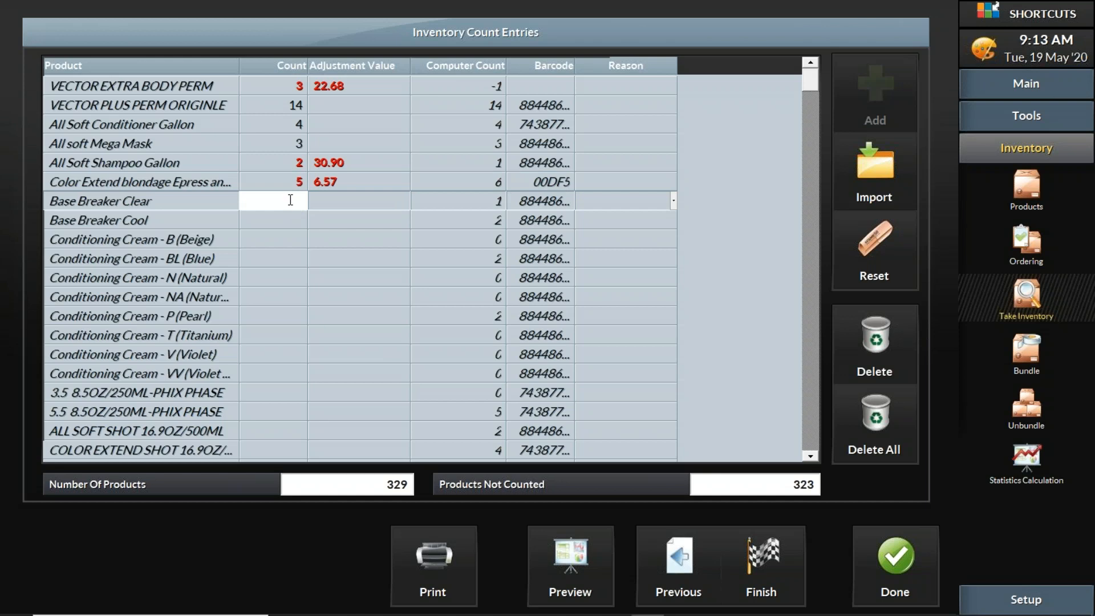
{"action": "type", "text": "1"}
{"action": "left_click", "coordinate": [300, 222]}
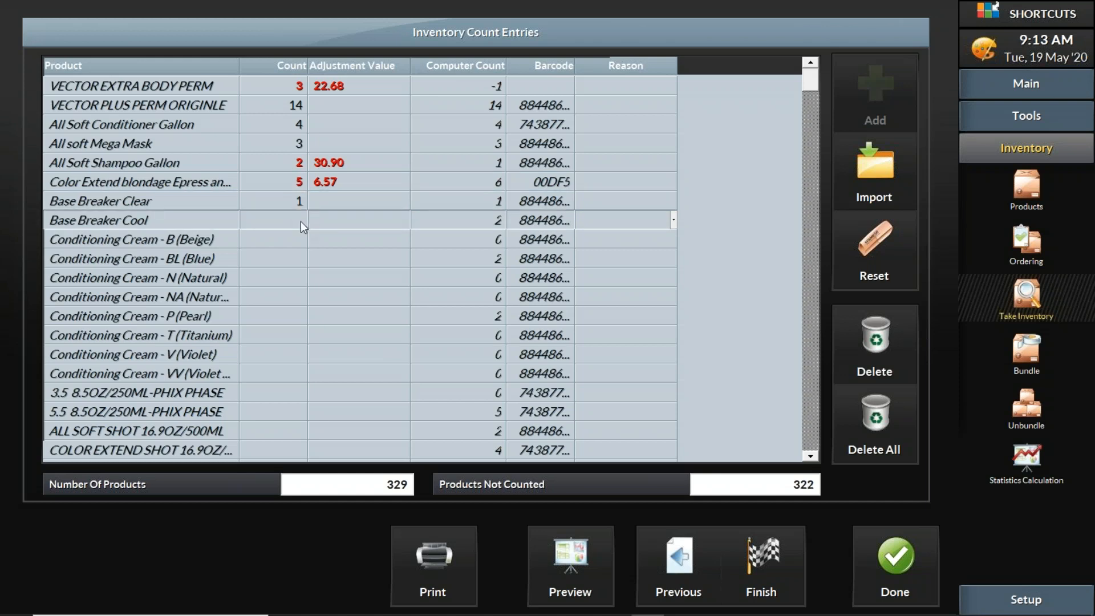
{"action": "type", "text": "2"}
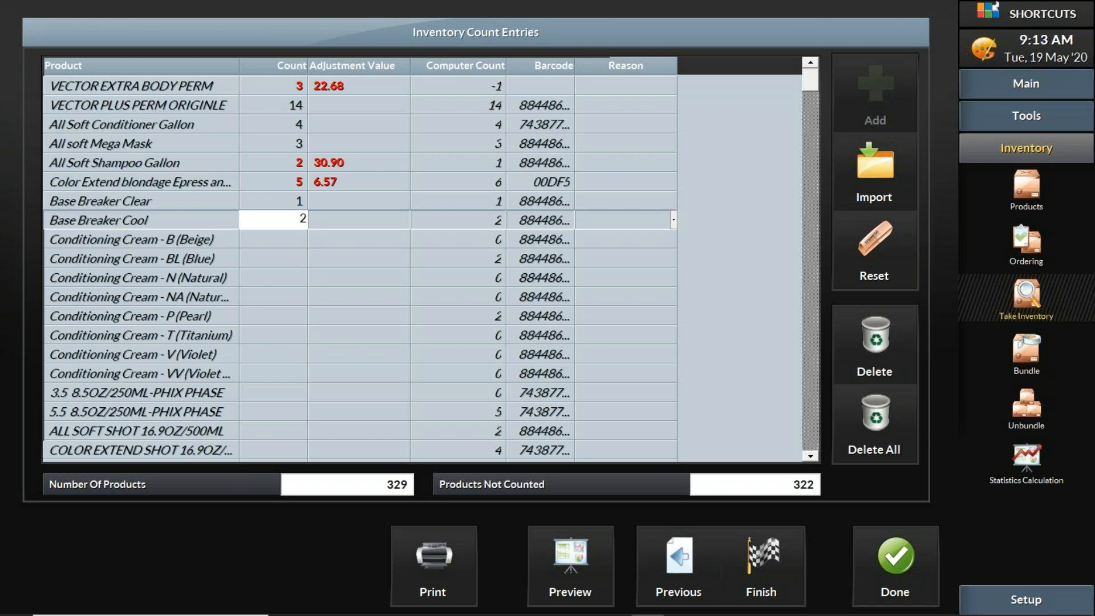
{"action": "left_click", "coordinate": [293, 238]}
{"action": "type", "text": "1"}
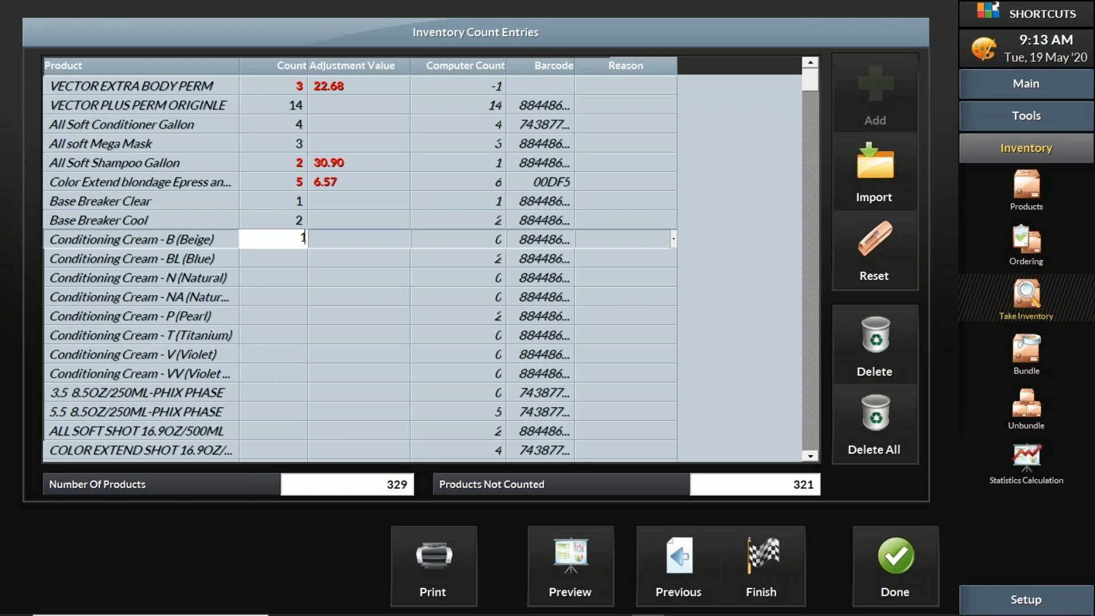
{"action": "key", "text": "Return"}
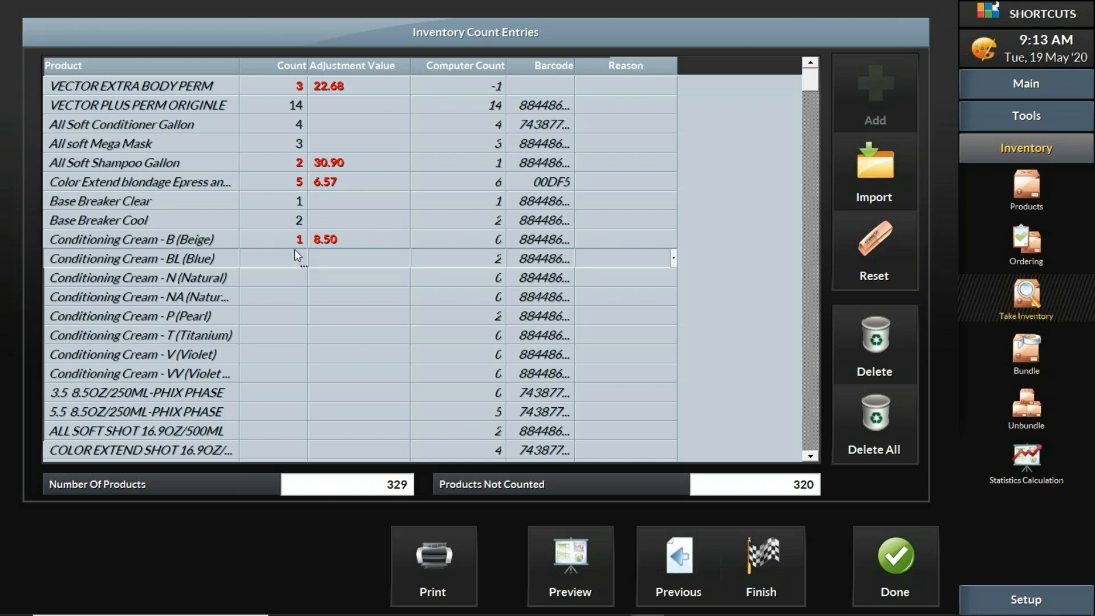
Close the inventory count and reopen the entries of the Redken count dated 5/19/2020 from Take Inventory.
{"action": "left_click", "coordinate": [906, 560]}
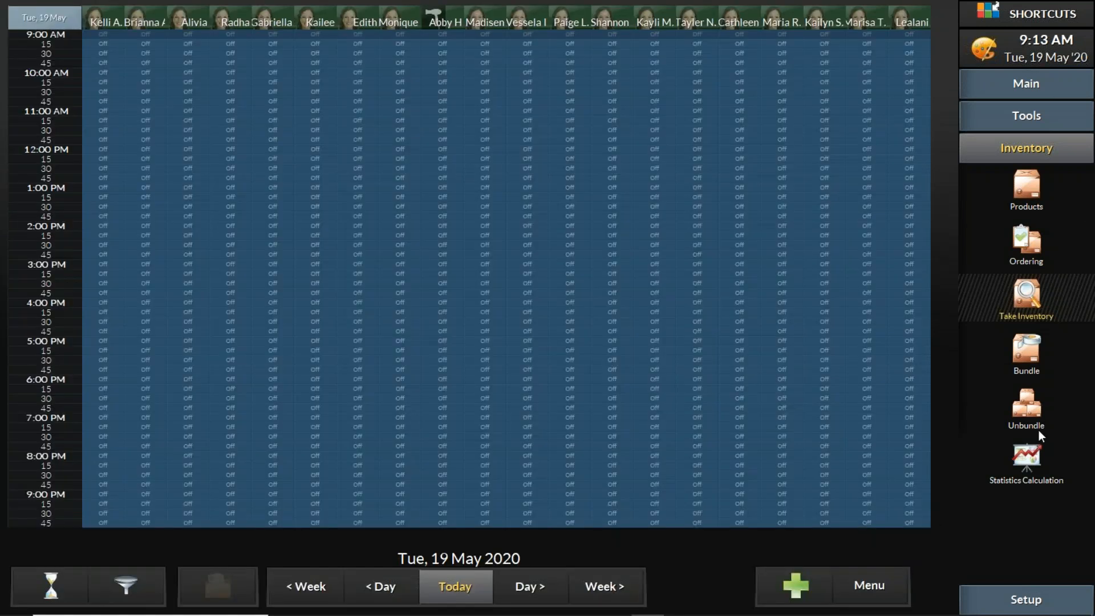
{"action": "left_click", "coordinate": [1047, 88]}
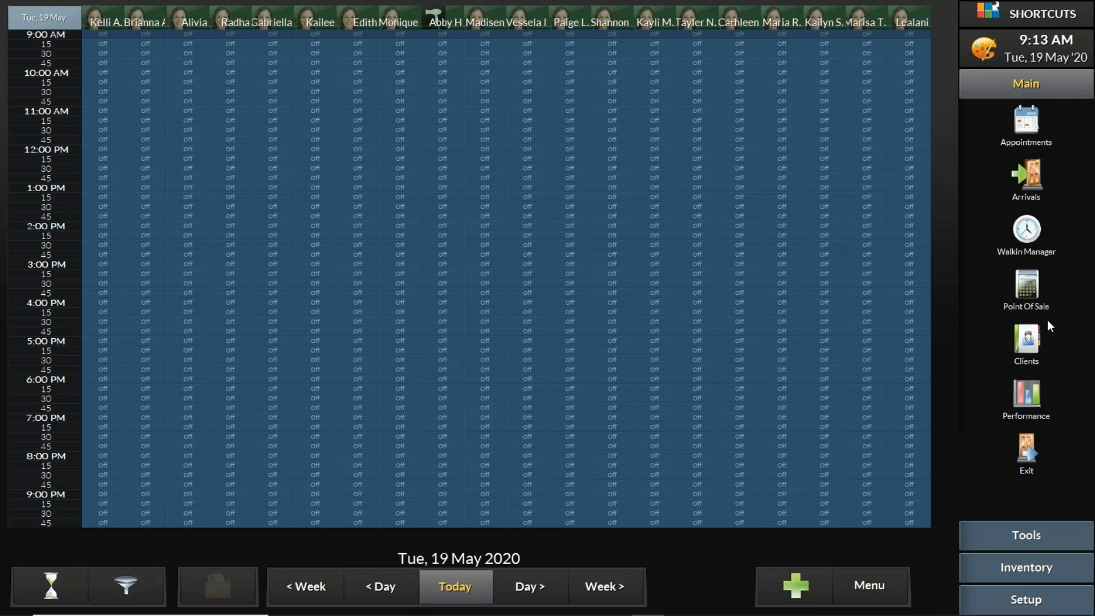
{"action": "left_click", "coordinate": [1064, 537]}
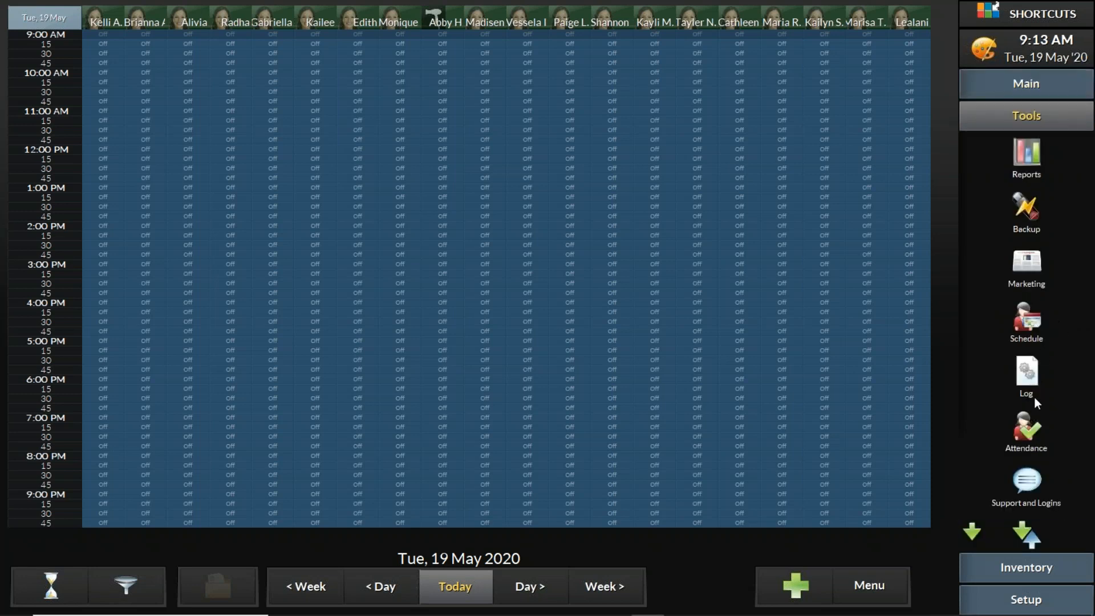
{"action": "left_click", "coordinate": [1046, 566]}
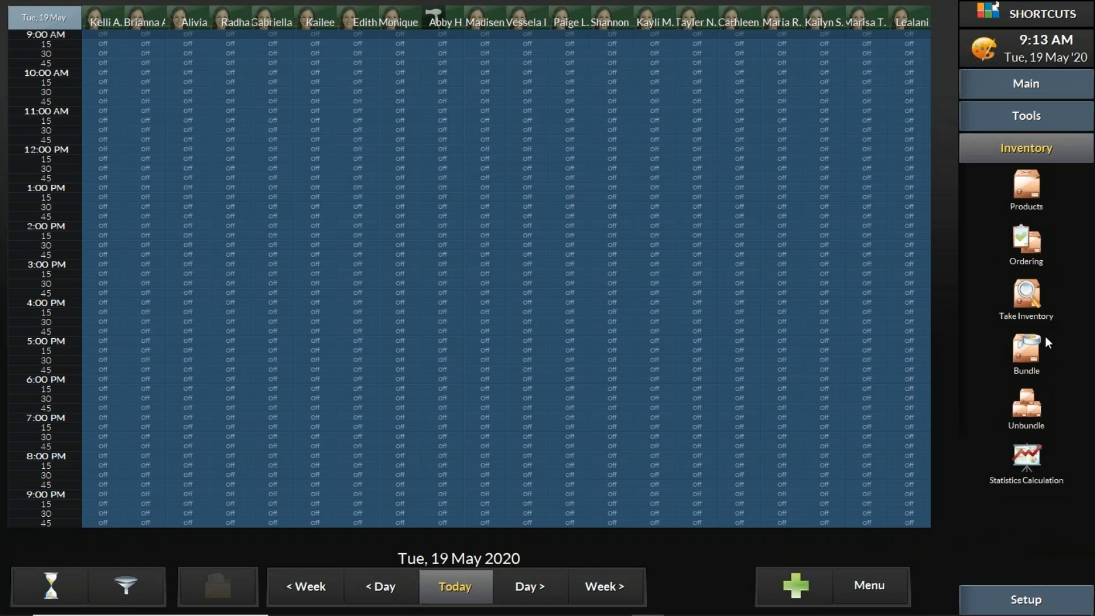
{"action": "left_click", "coordinate": [1033, 300]}
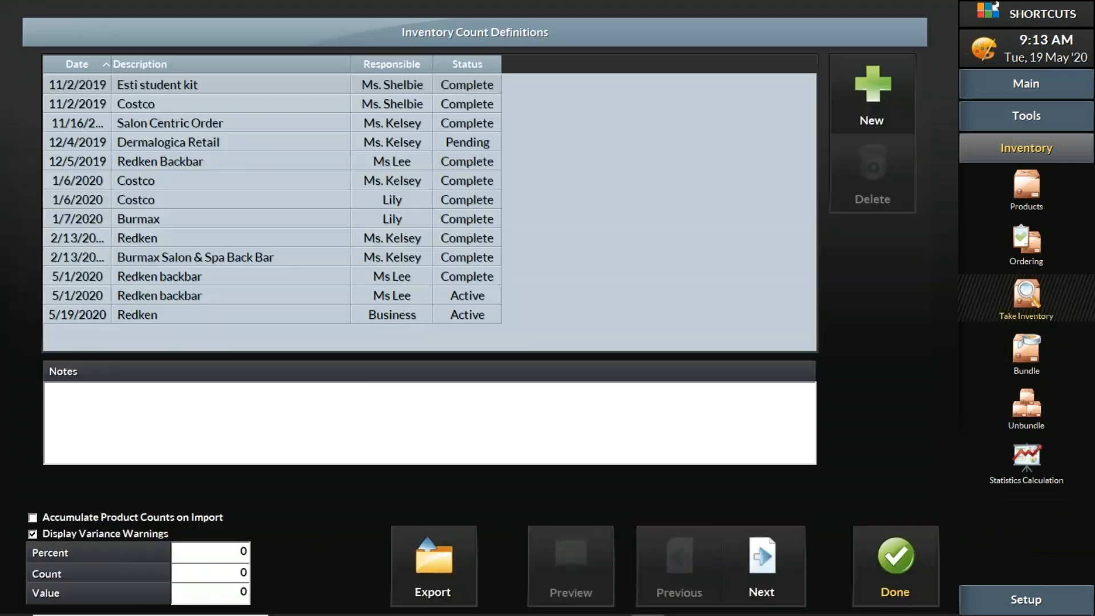
{"action": "left_click", "coordinate": [245, 310]}
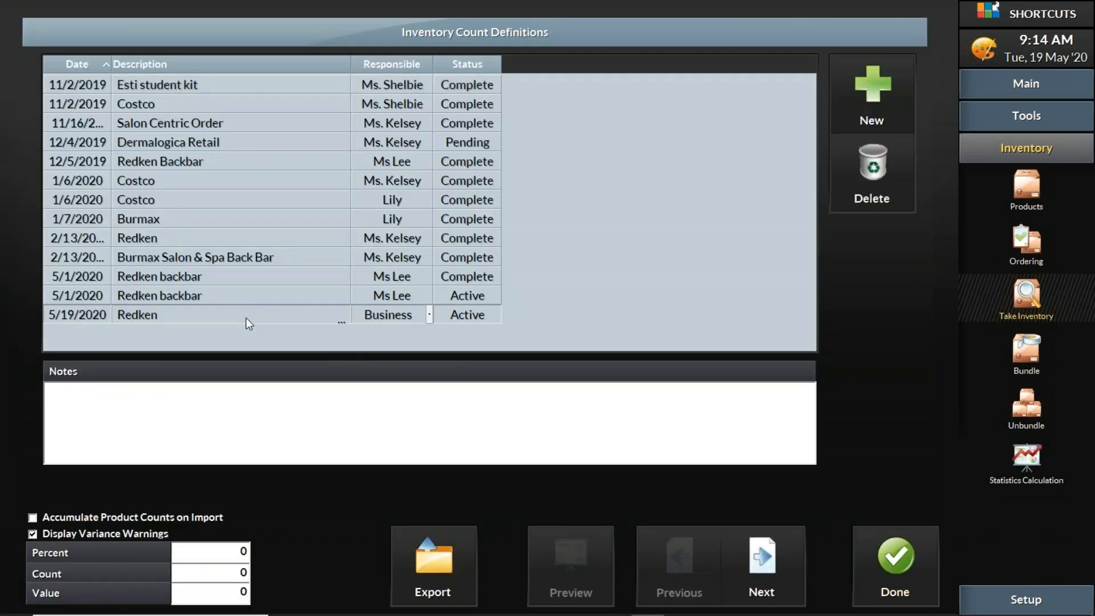
{"action": "left_click", "coordinate": [756, 567]}
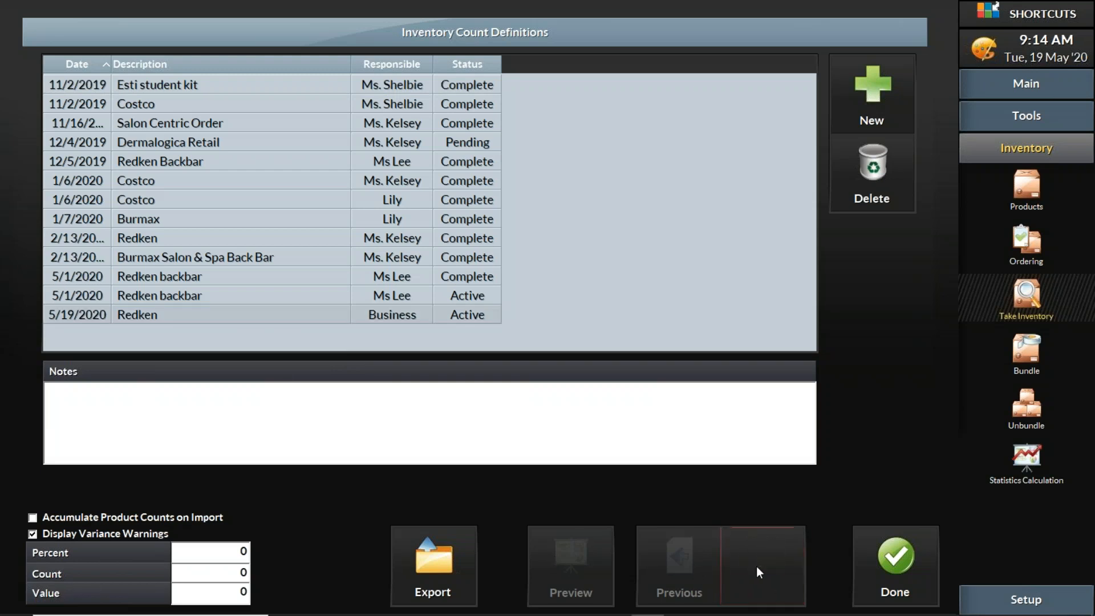
Enter a count of 2 for Conditioning Cream - BL (Blue) and 0 for Conditioning Cream - N (Natural).
{"action": "left_click", "coordinate": [285, 258]}
{"action": "type", "text": "2"}
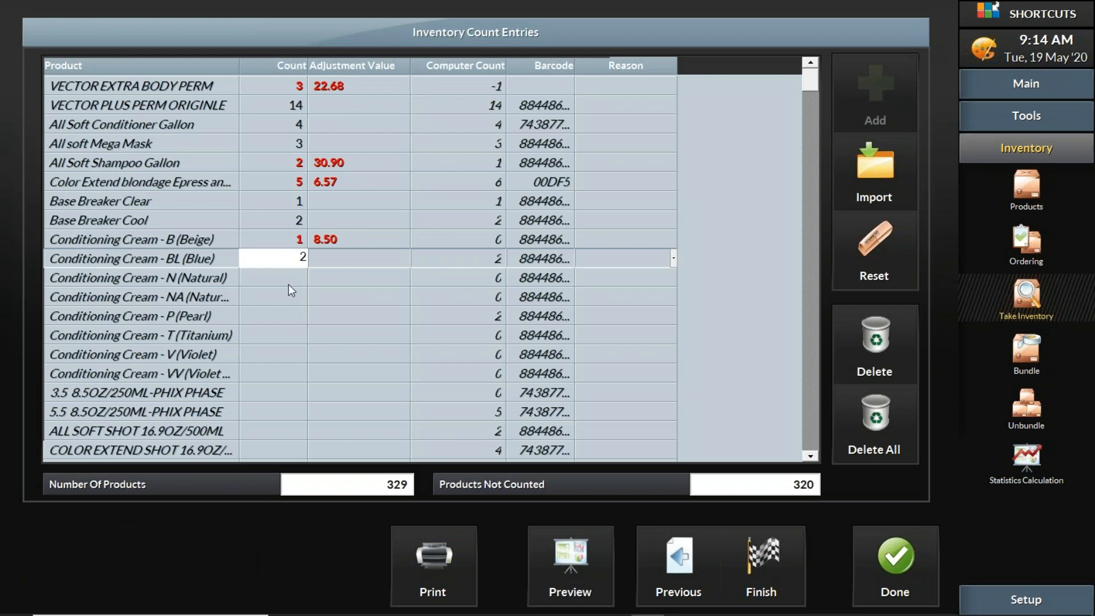
{"action": "left_click", "coordinate": [288, 285]}
{"action": "type", "text": "0"}
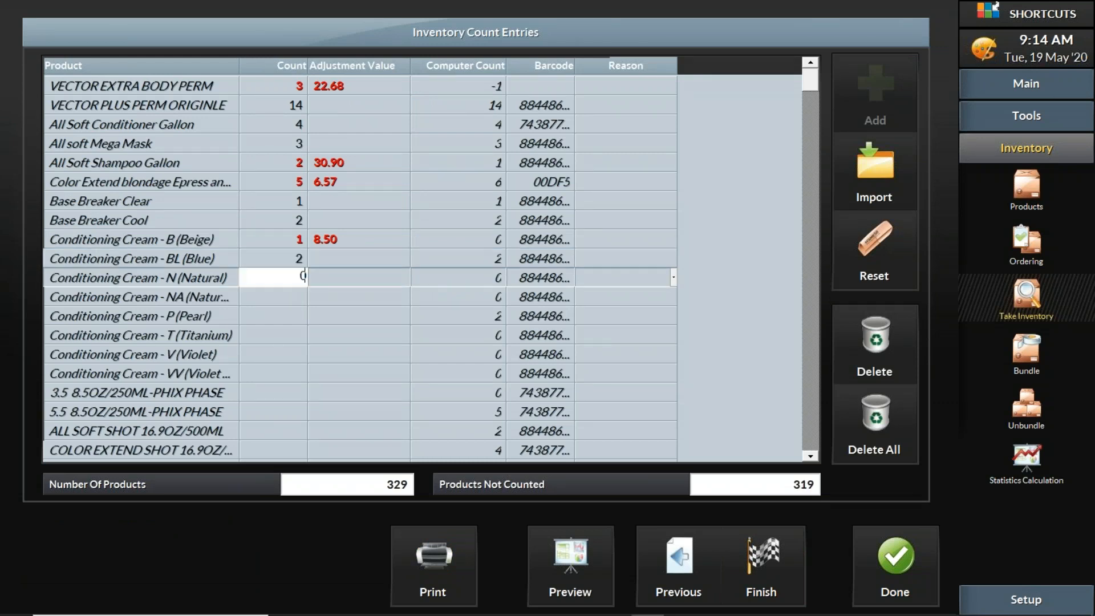
{"action": "left_click", "coordinate": [286, 299]}
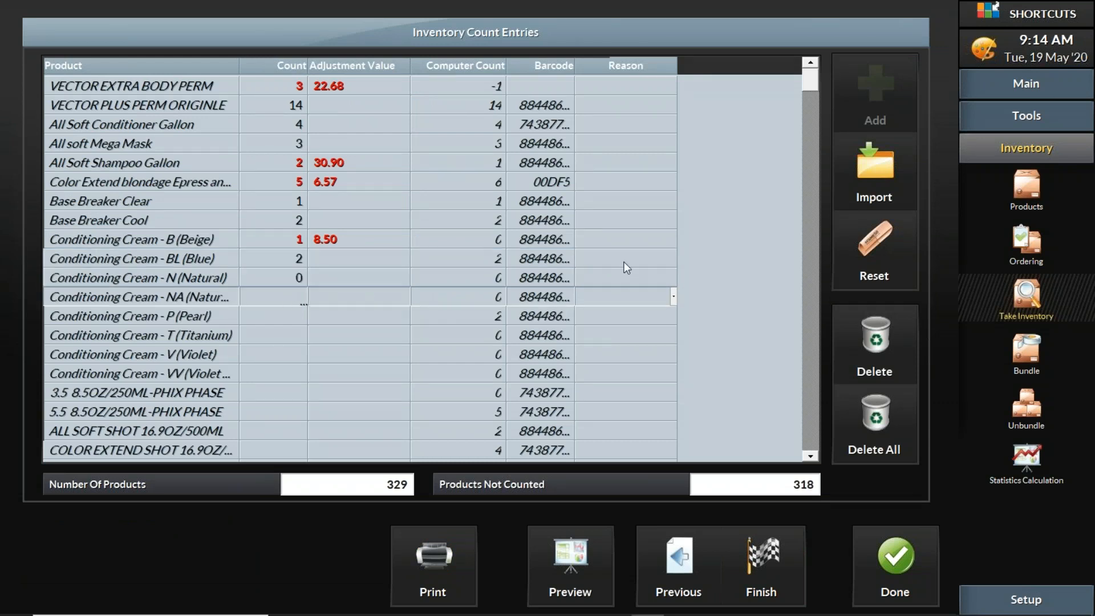
Start finishing the Redken stocktake from the end of the product list, and decline updating inventory levels with uncounted items.
{"action": "left_click_drag", "start_coordinate": [813, 80], "coordinate": [787, 447]}
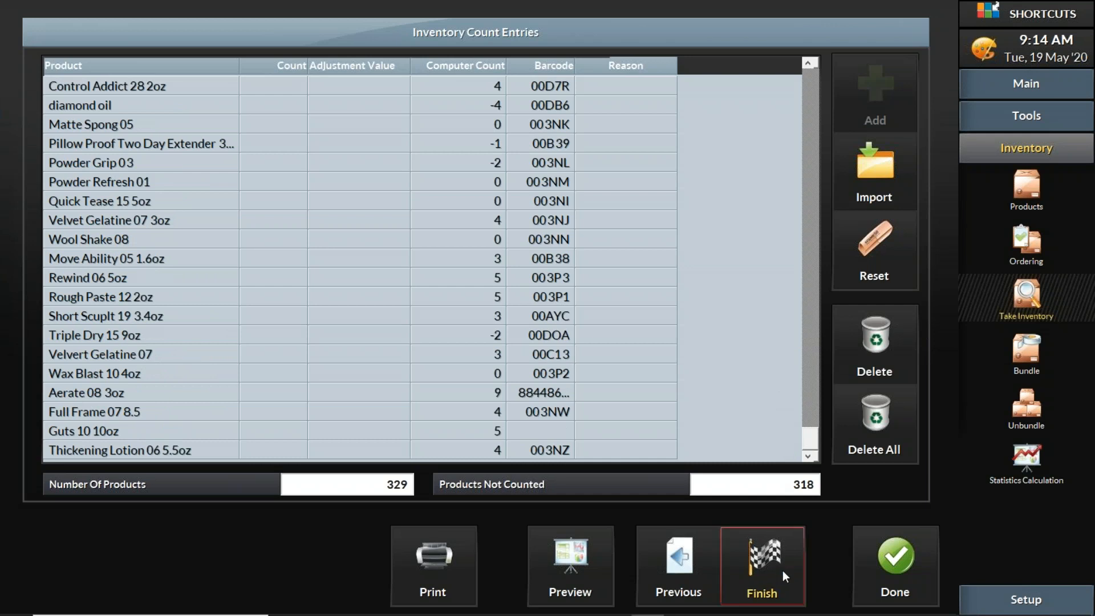
{"action": "left_click", "coordinate": [800, 567]}
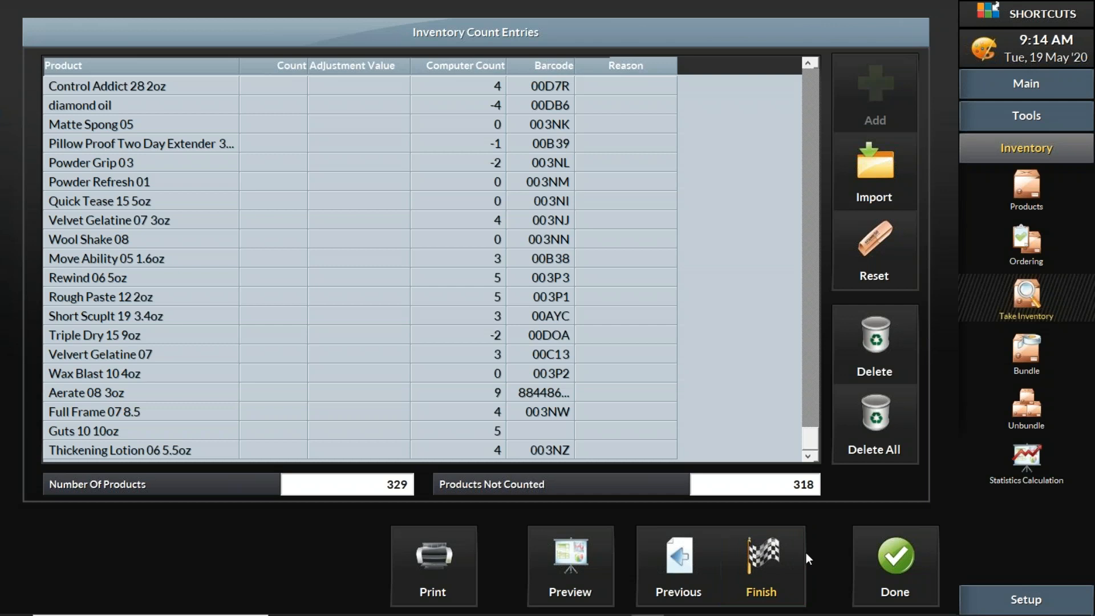
{"action": "left_click", "coordinate": [779, 556]}
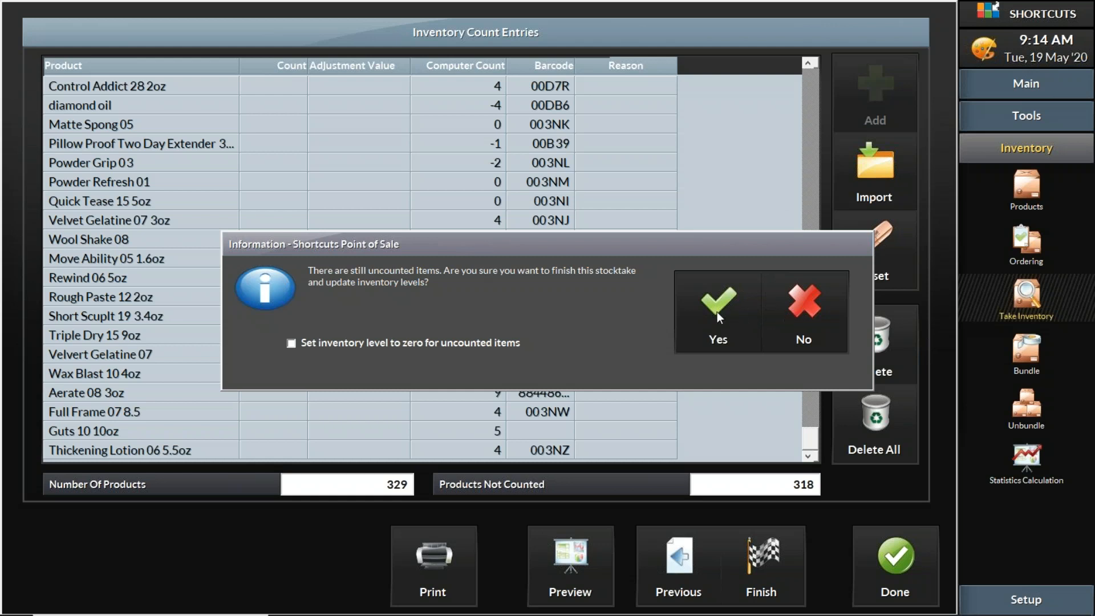
{"action": "left_click", "coordinate": [807, 309]}
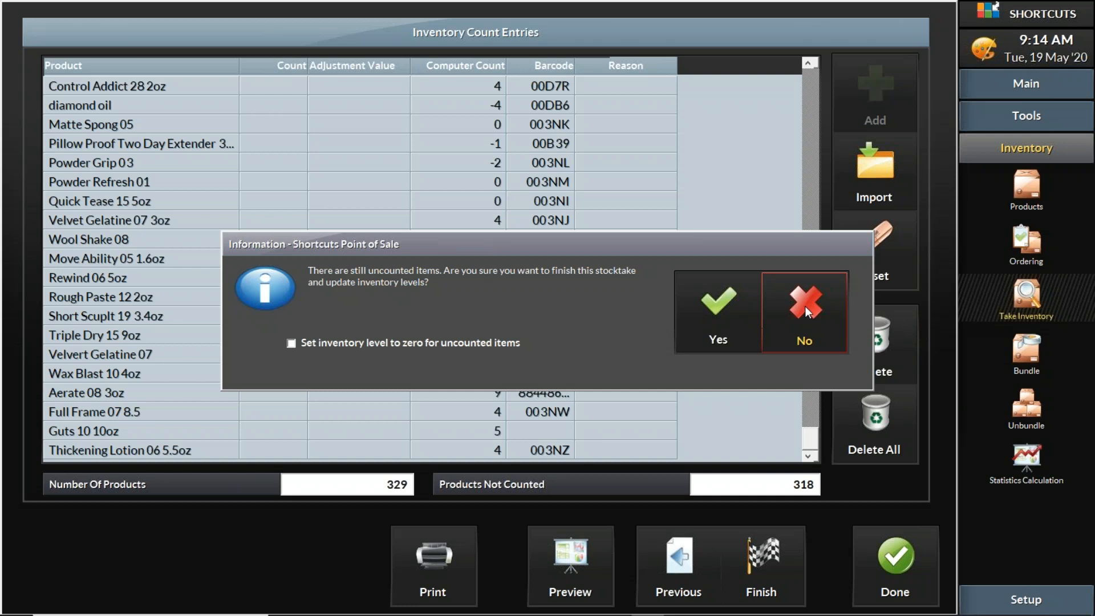
{"action": "left_click", "coordinate": [803, 305]}
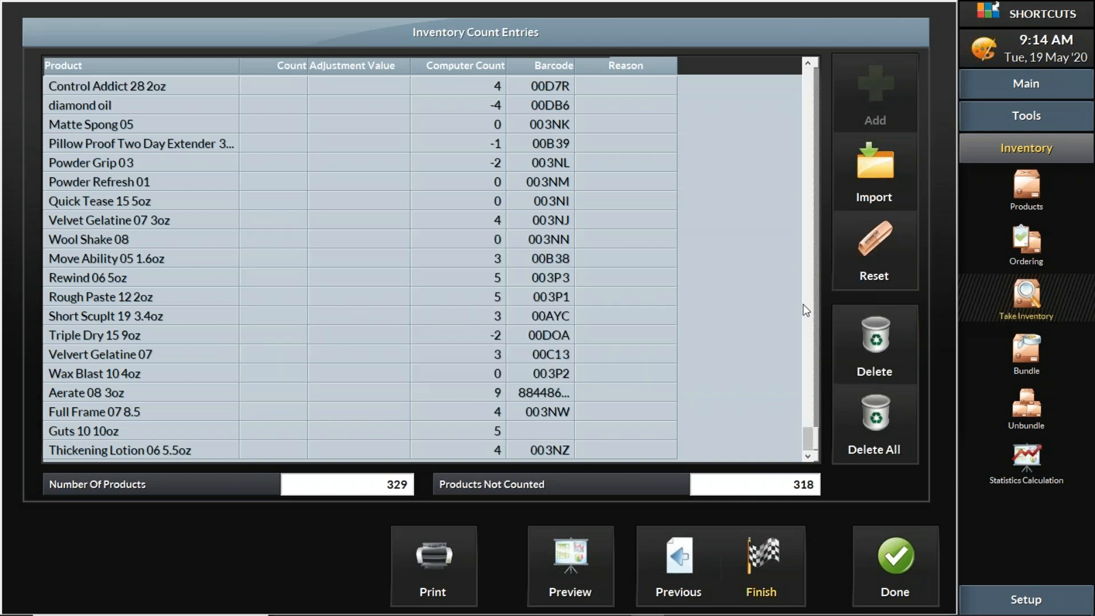
Close the Redken count and open the entries of the first completed Costco count dated 1/6/2020 in Take Inventory.
{"action": "left_click", "coordinate": [887, 563]}
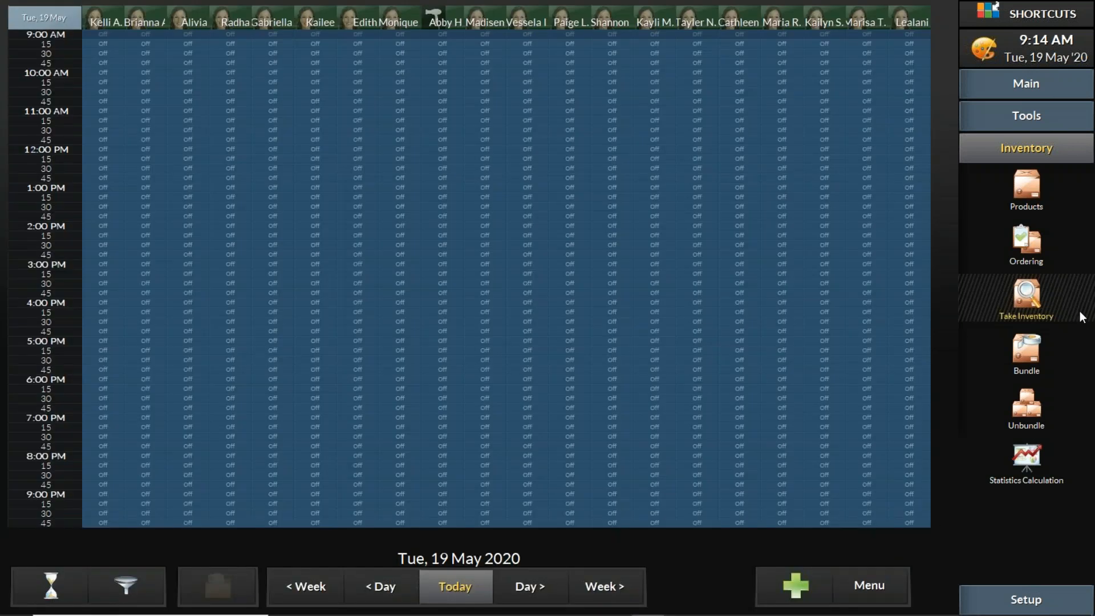
{"action": "left_click", "coordinate": [1038, 291]}
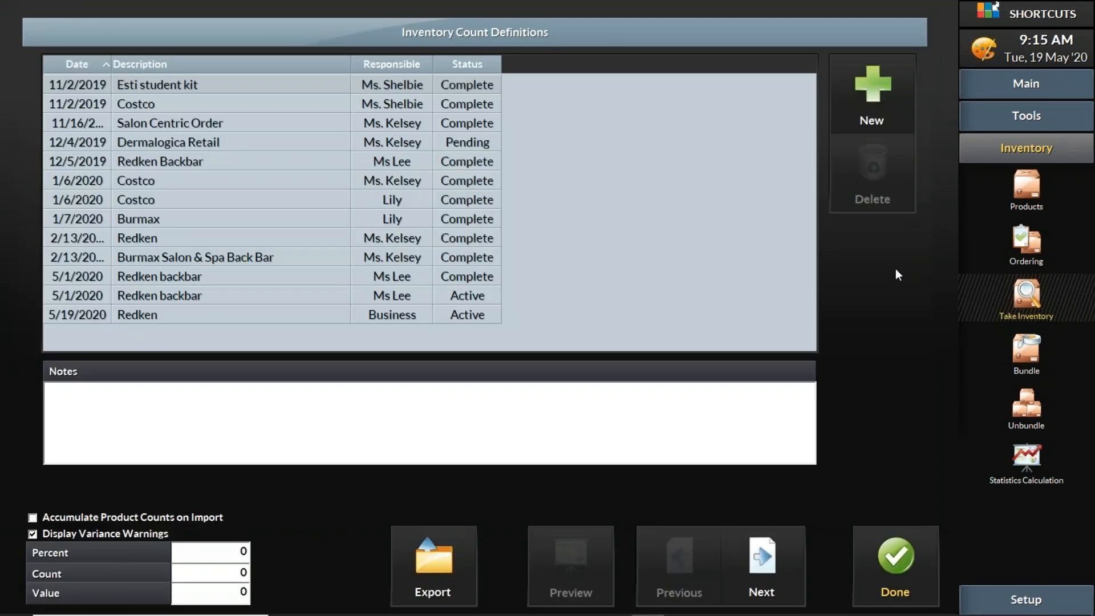
{"action": "left_click", "coordinate": [244, 314]}
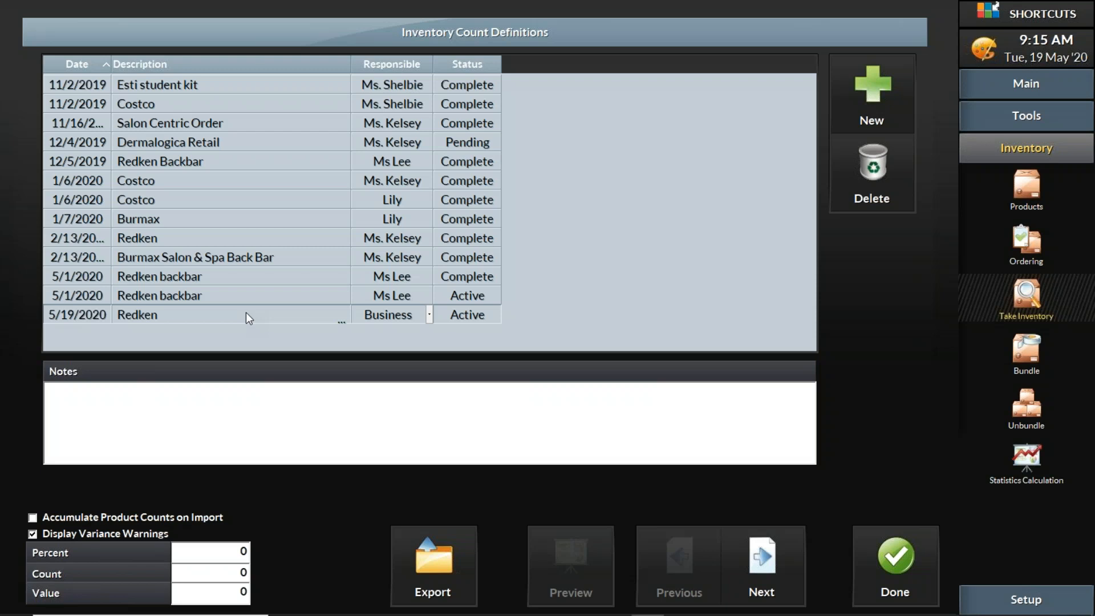
{"action": "left_click", "coordinate": [147, 257]}
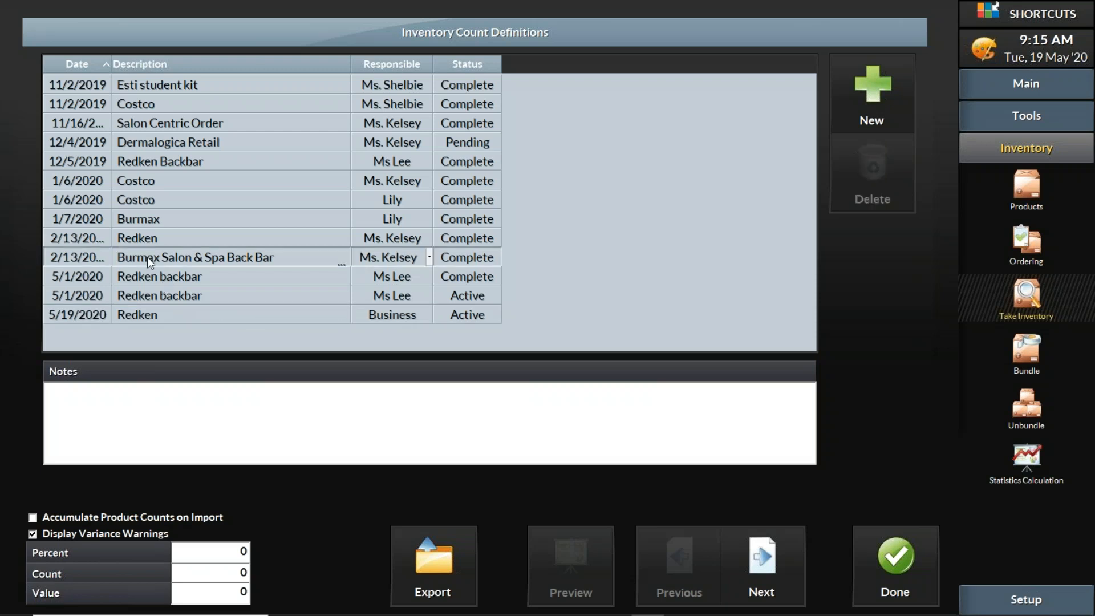
{"action": "left_click", "coordinate": [166, 197]}
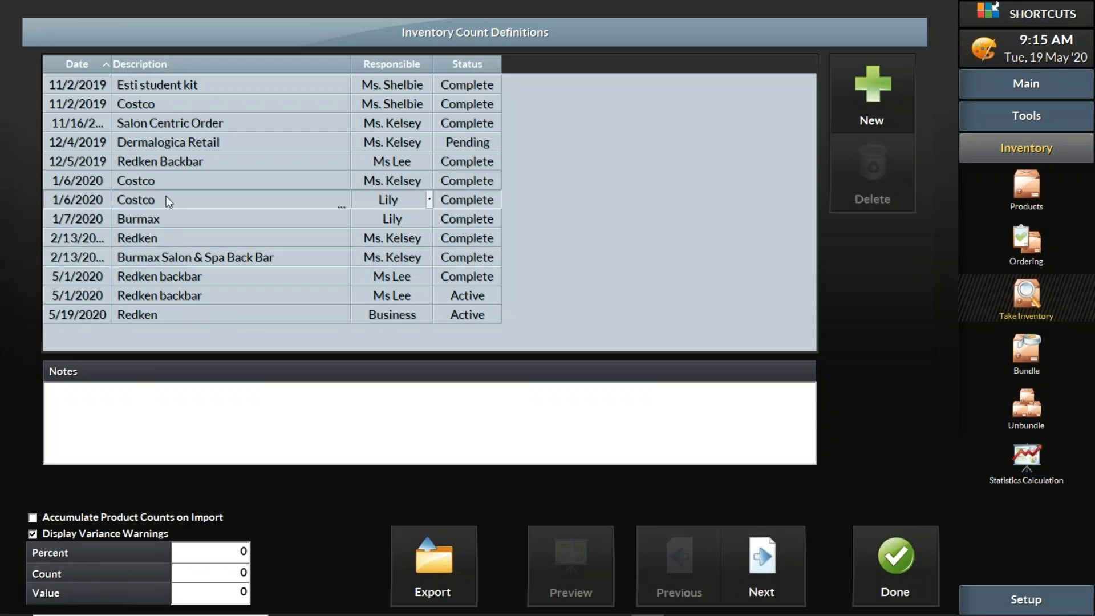
{"action": "left_click", "coordinate": [184, 178]}
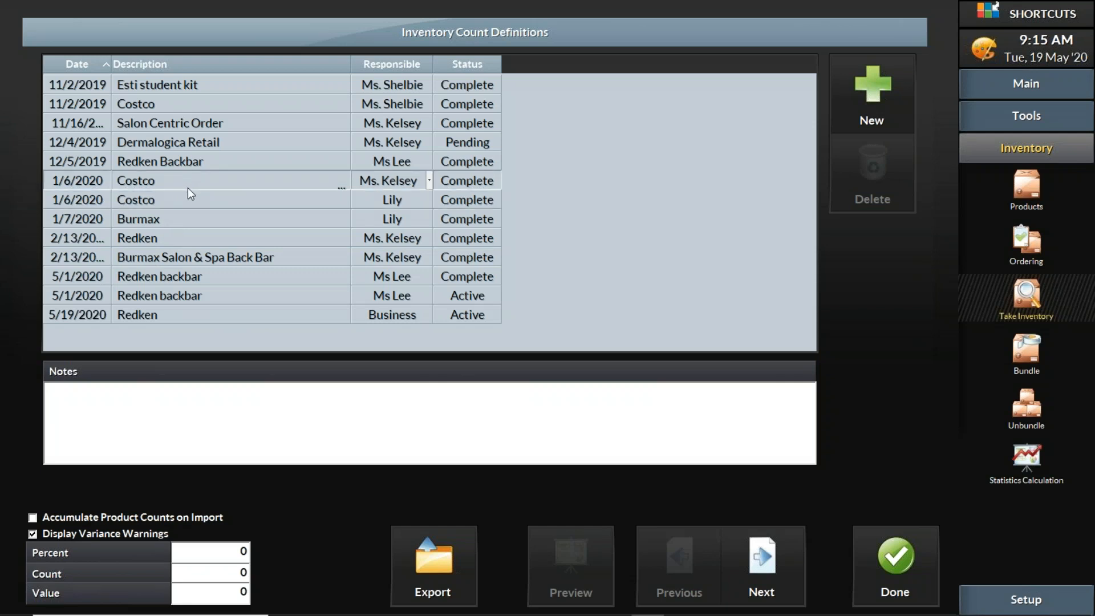
{"action": "left_click", "coordinate": [829, 225]}
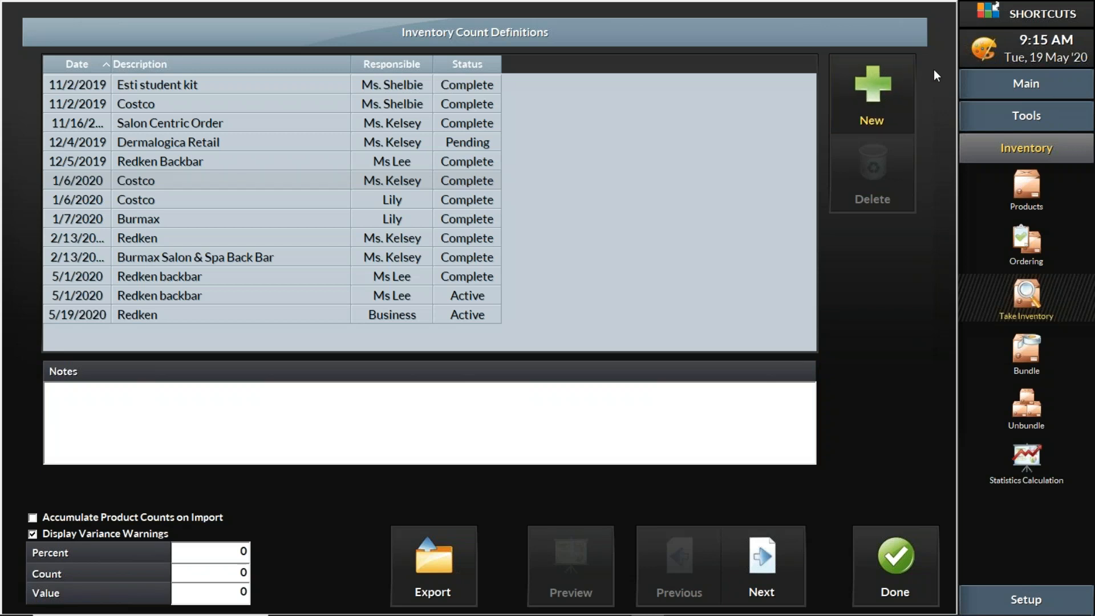
{"action": "left_click", "coordinate": [783, 555]}
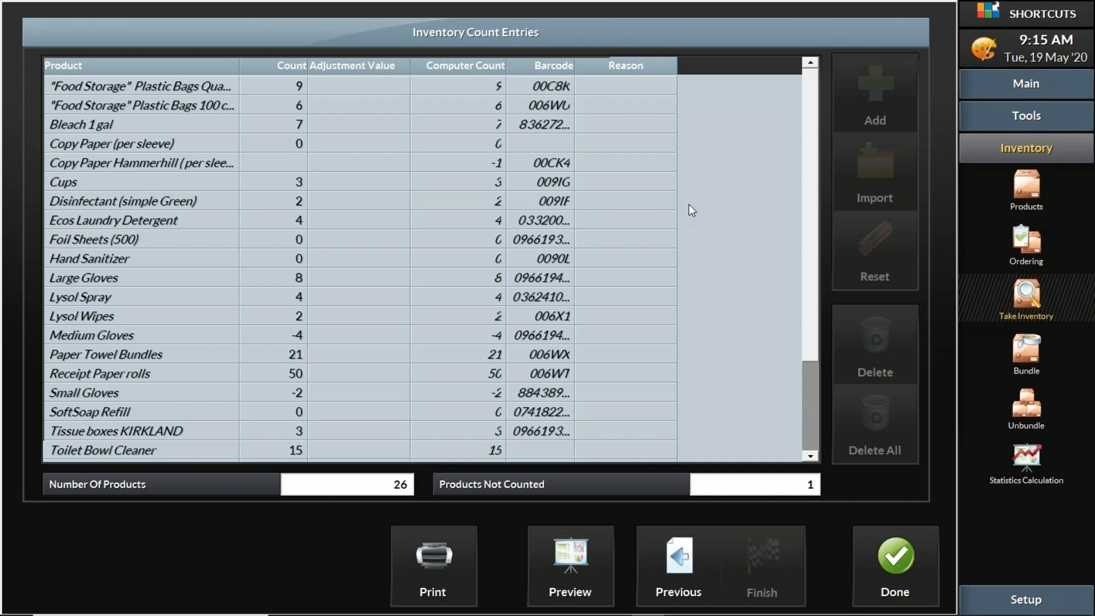
Look through the products and counts of the completed Costco count and close its entries.
{"action": "scroll", "coordinate": [240, 208], "scroll_direction": "down", "scroll_amount": 2}
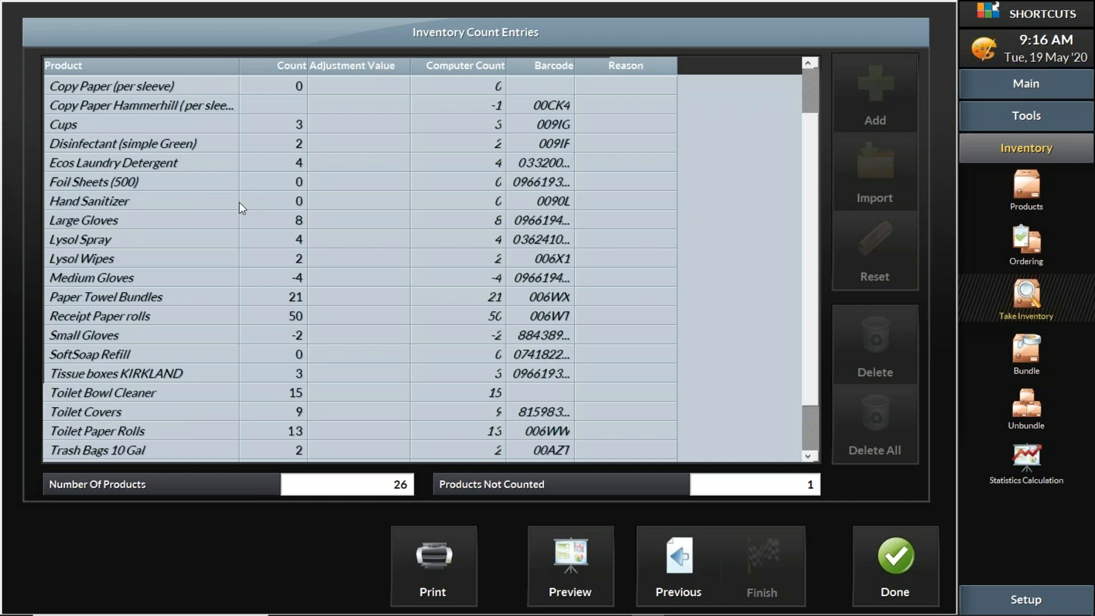
{"action": "scroll", "coordinate": [246, 238], "scroll_direction": "up", "scroll_amount": 2}
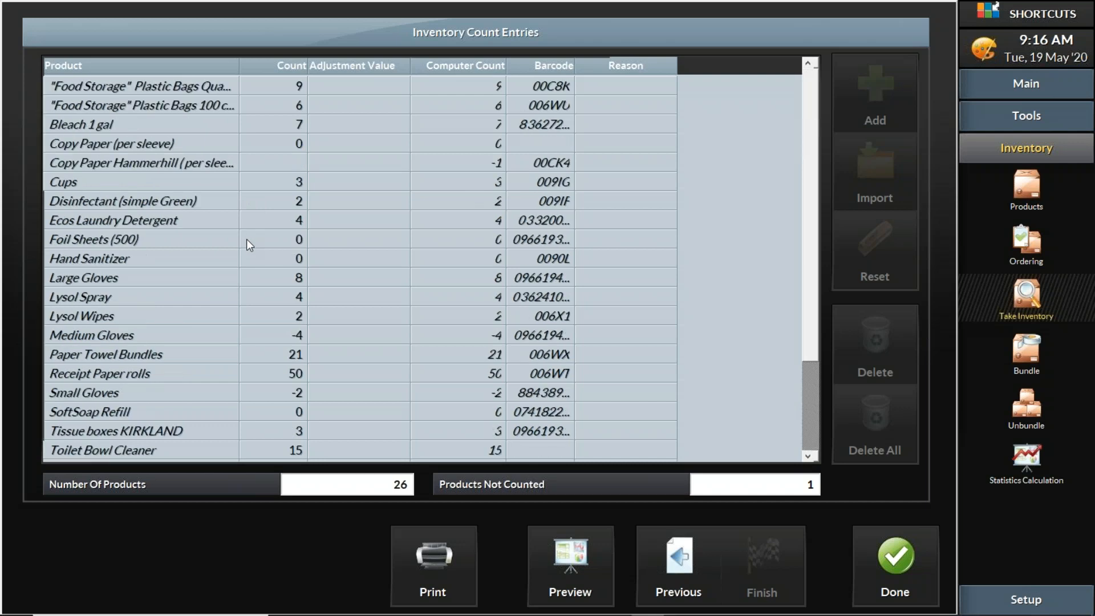
{"action": "left_click", "coordinate": [912, 555]}
Return briefly to the inventory count definitions, close them and switch to the Inventory-Advanced.pptx presentation in PowerPoint.
{"action": "left_click", "coordinate": [1033, 287]}
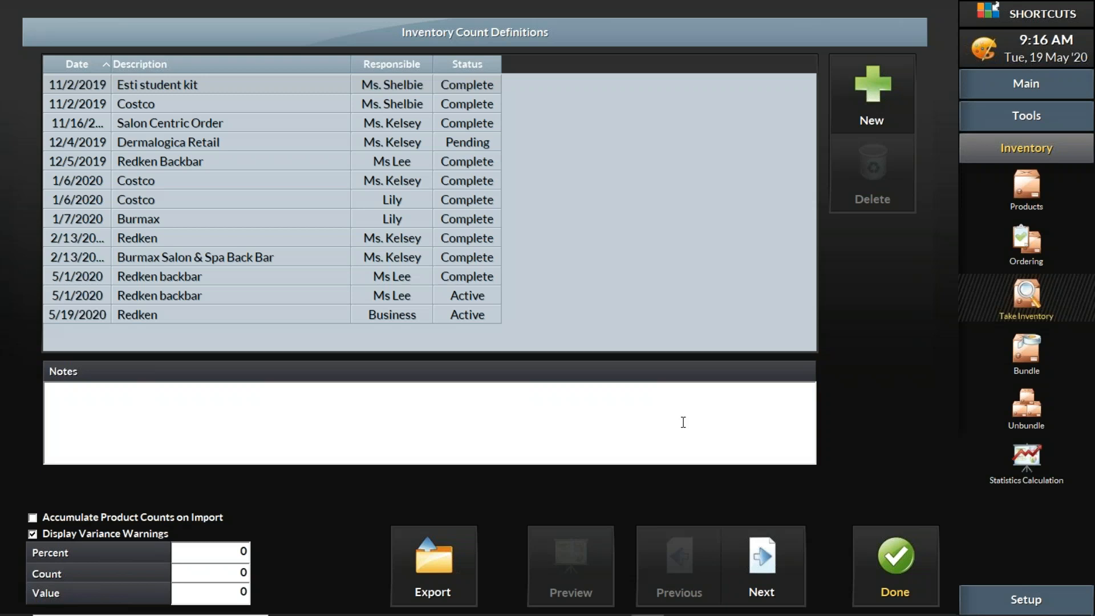
{"action": "left_click", "coordinate": [887, 546]}
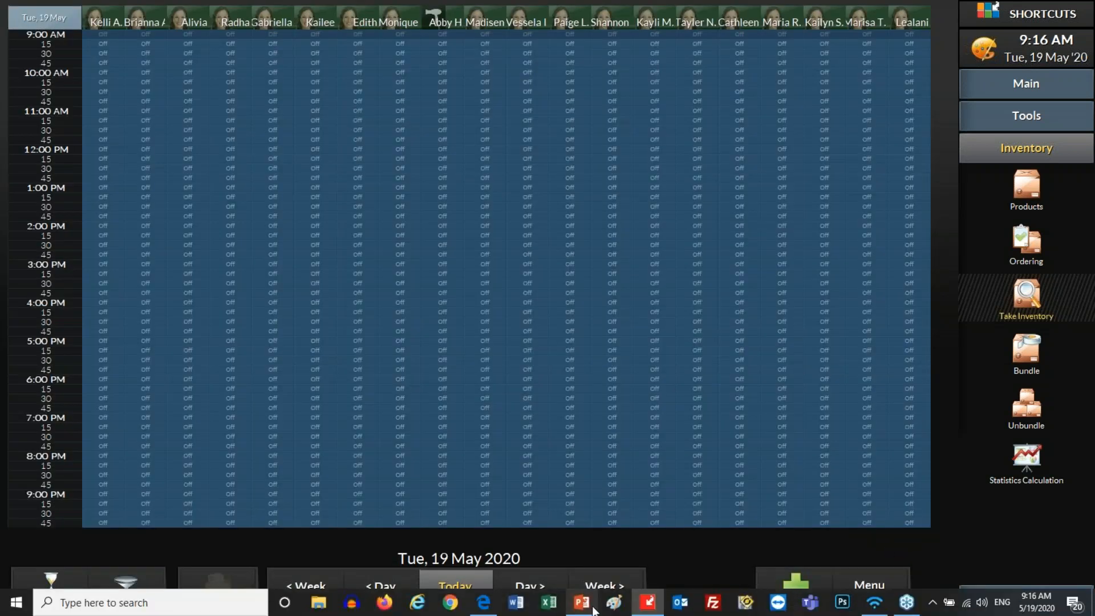
{"action": "left_click", "coordinate": [582, 603]}
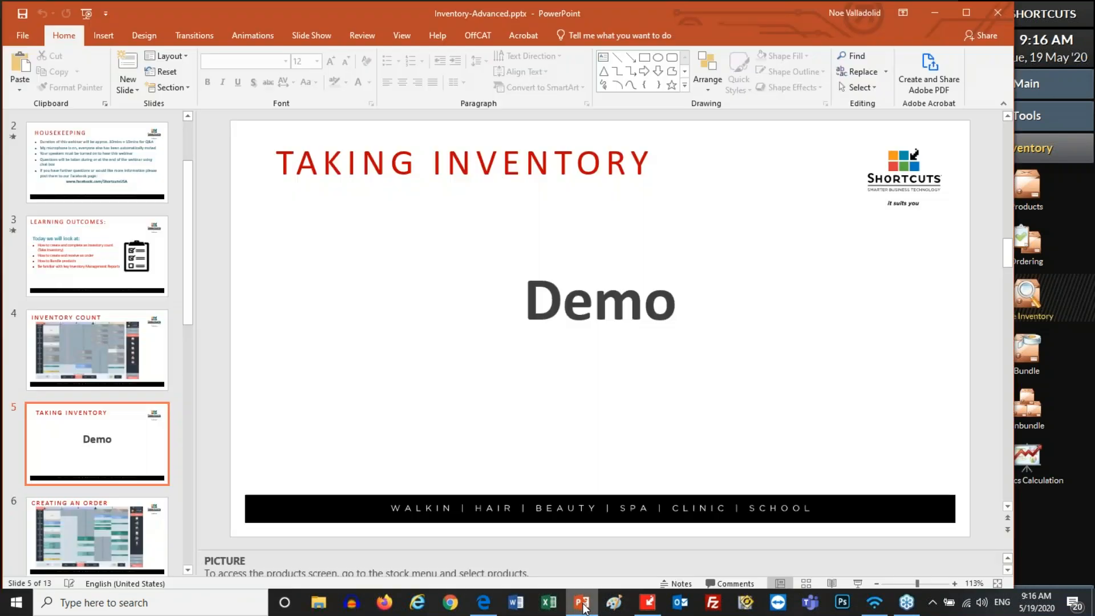
Start the slide show from the Taking Inventory slide and advance to the Creating an Order slide.
{"action": "left_click", "coordinate": [857, 583]}
{"action": "key", "text": "Right"}
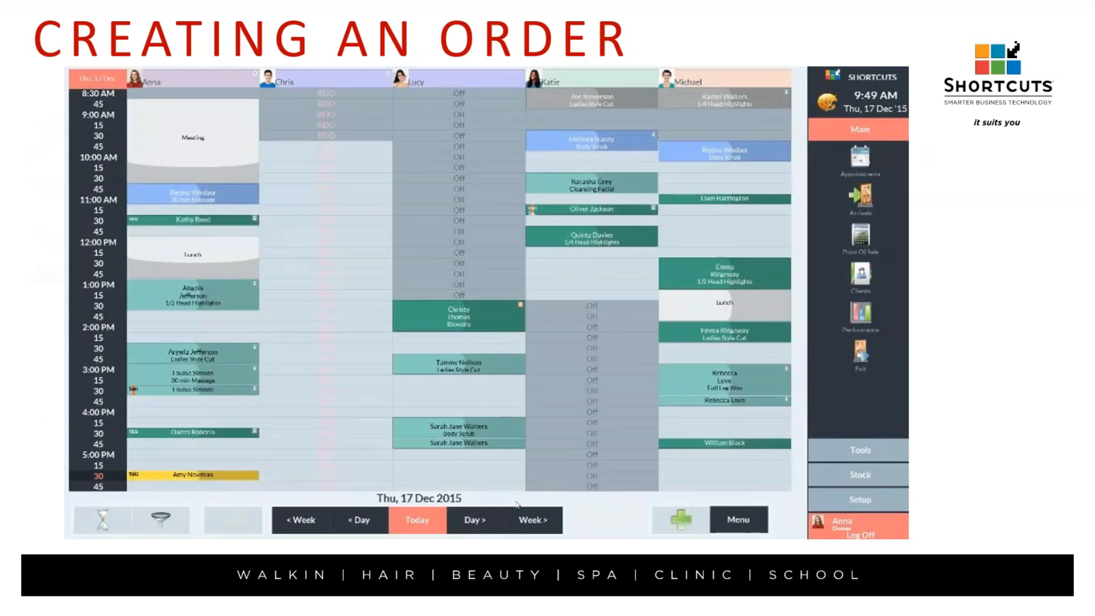
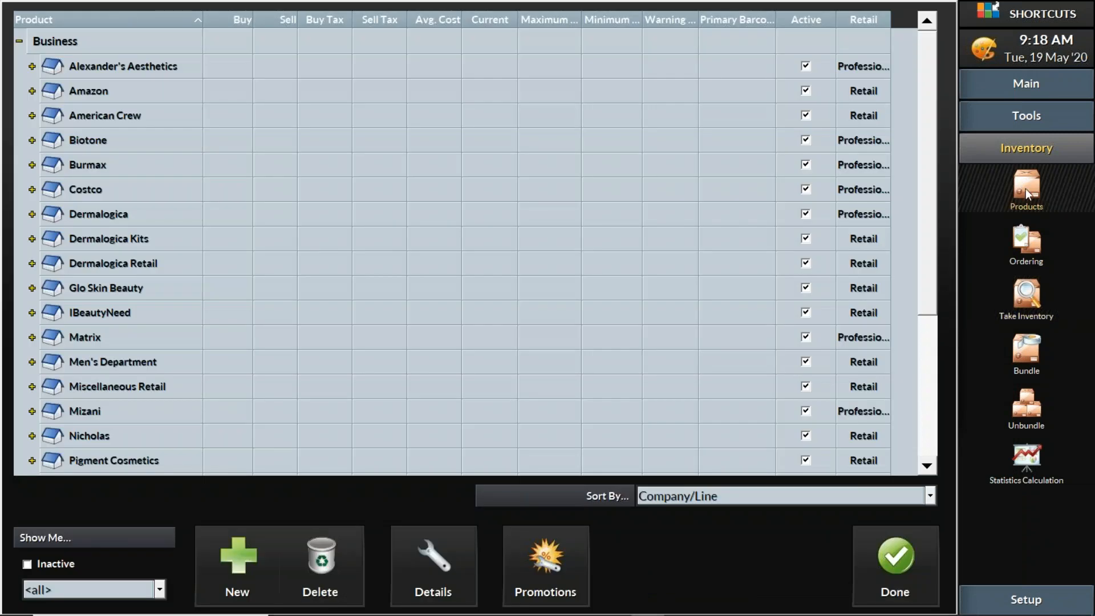
In the Shortcuts product list, expand Alexander's Aesthetics and its Wax line and examine the first product's maximum and minimum level fields.
{"action": "left_click", "coordinate": [32, 66]}
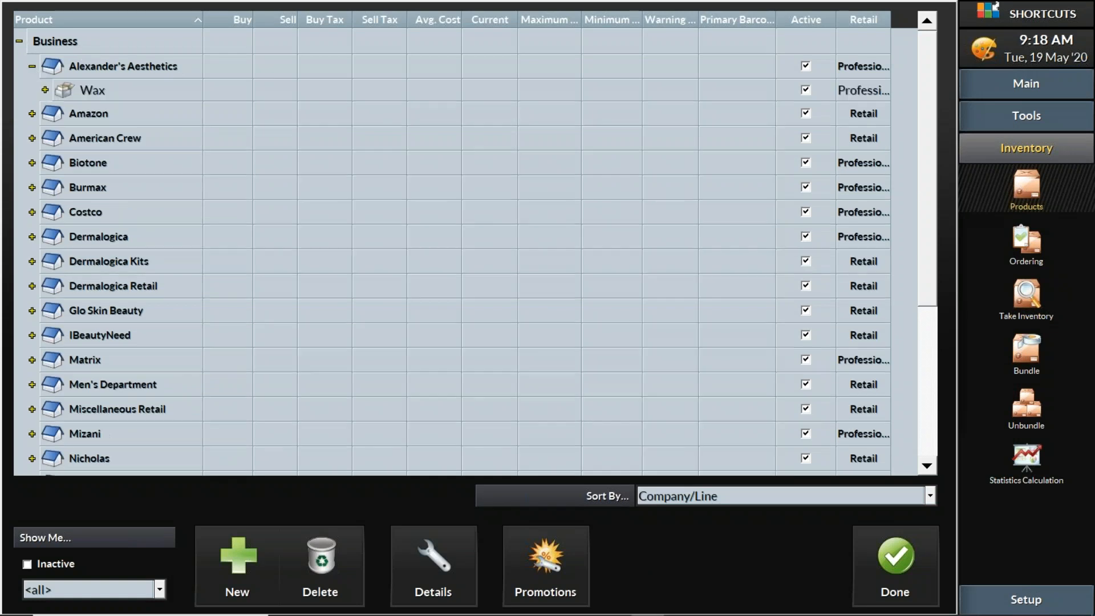
{"action": "left_click", "coordinate": [45, 90]}
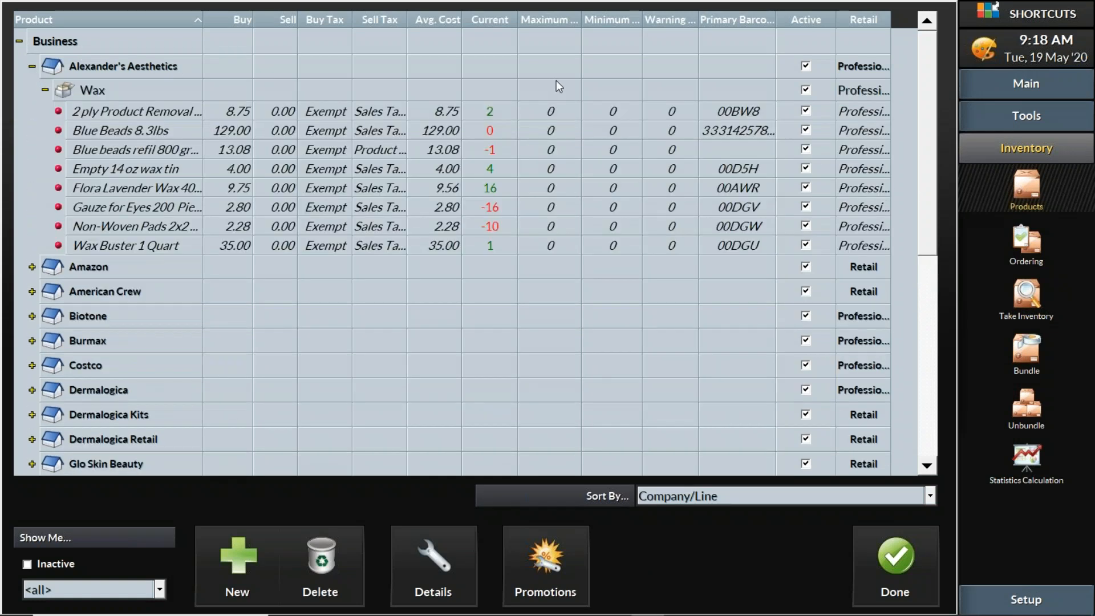
{"action": "left_click", "coordinate": [563, 111]}
{"action": "left_click", "coordinate": [564, 113]}
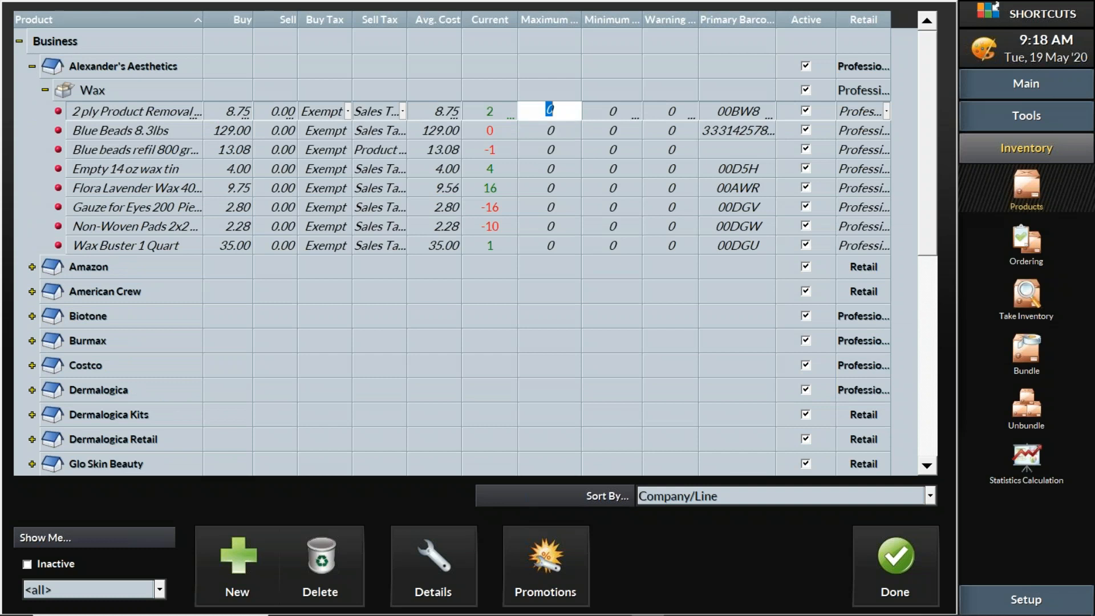
{"action": "left_click", "coordinate": [617, 113]}
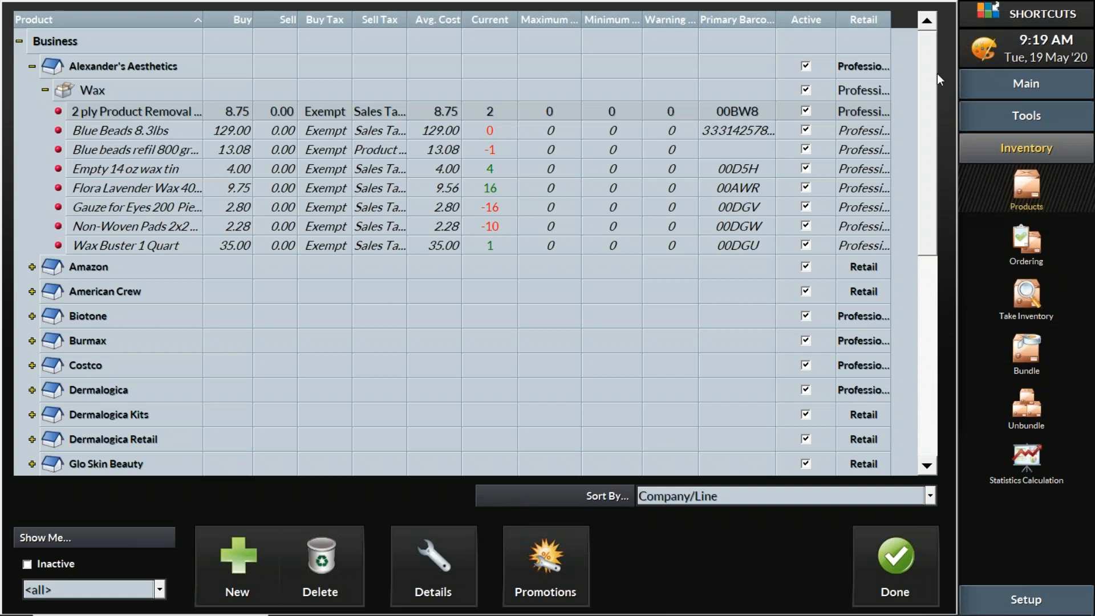
Open Ordering, select the saved Dermalogica order, review the received orders, and collapse the received and outstanding groups.
{"action": "left_click", "coordinate": [1046, 155]}
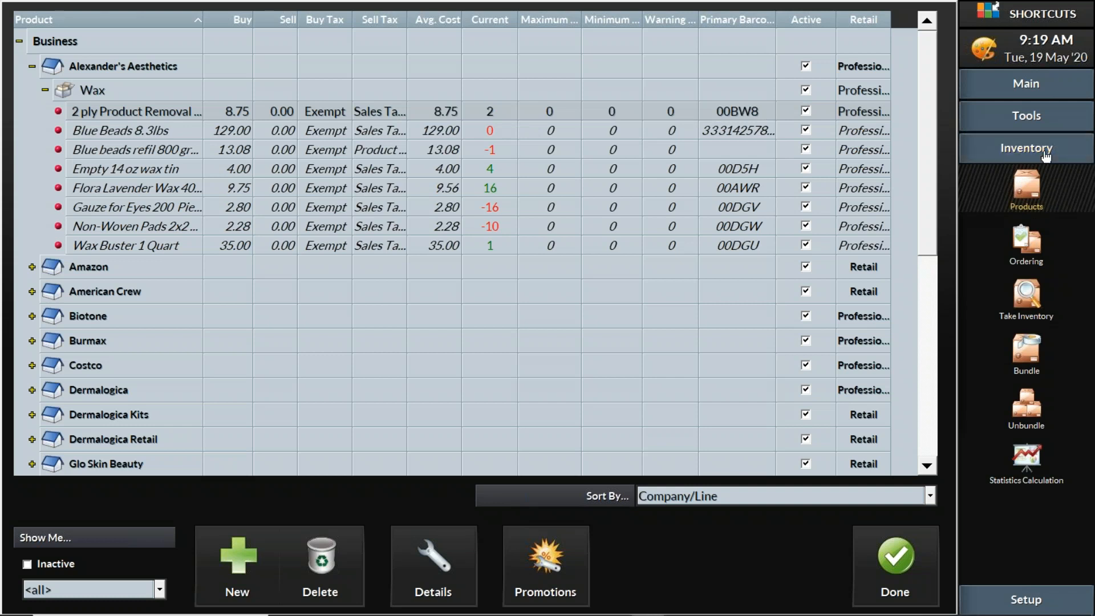
{"action": "left_click", "coordinate": [1027, 246]}
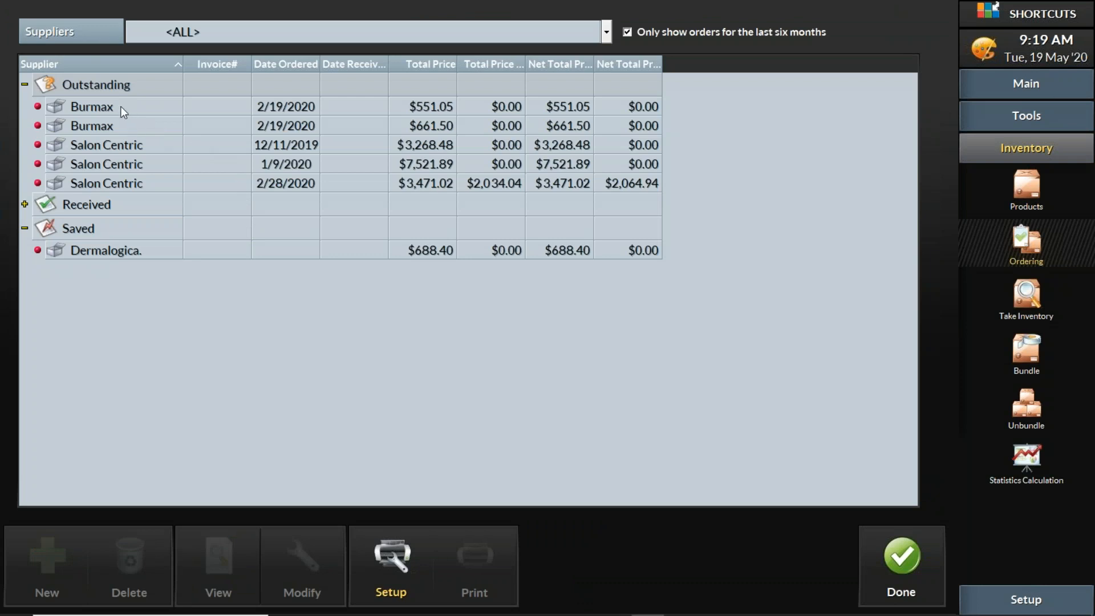
{"action": "left_click", "coordinate": [96, 252]}
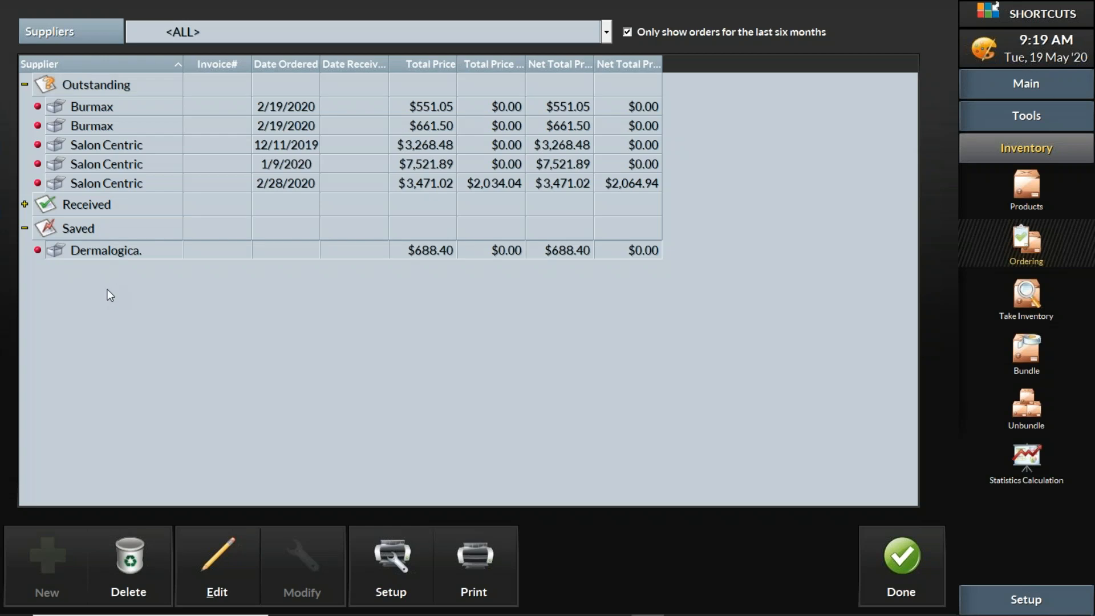
{"action": "left_click", "coordinate": [24, 205]}
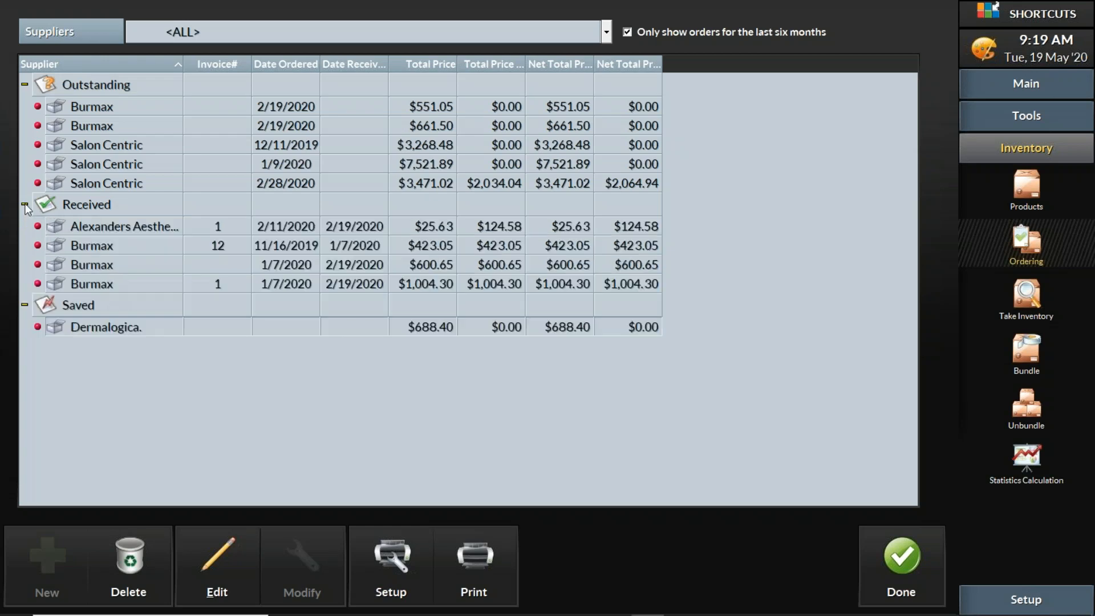
{"action": "left_click", "coordinate": [25, 205]}
{"action": "left_click", "coordinate": [25, 85]}
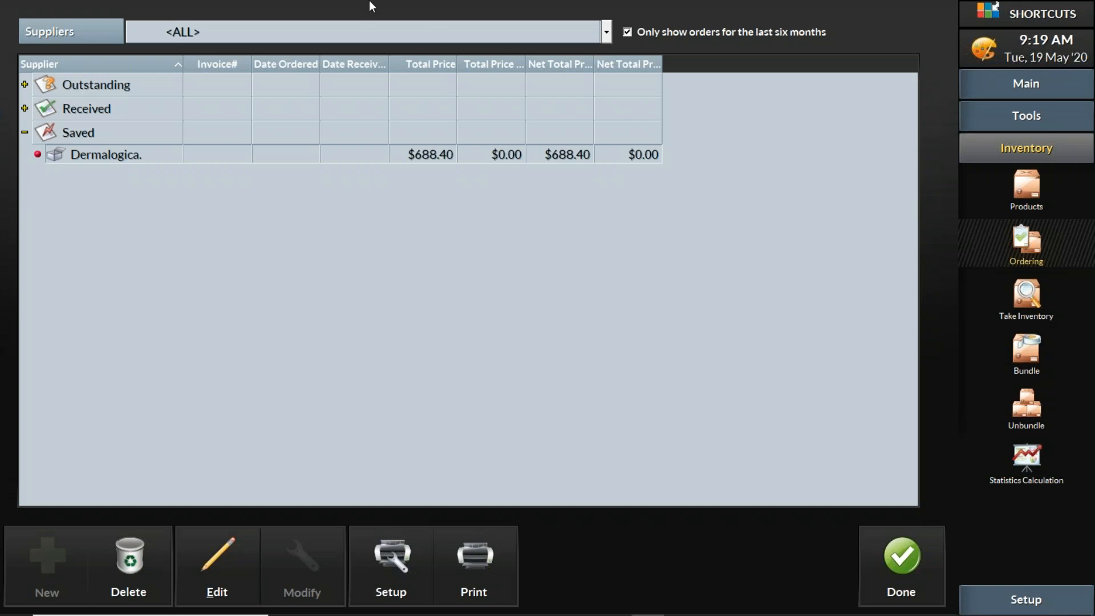
Choose Gigi as the supplier for the orders.
{"action": "left_click", "coordinate": [468, 27]}
{"action": "left_click", "coordinate": [468, 26]}
{"action": "left_click", "coordinate": [468, 26]}
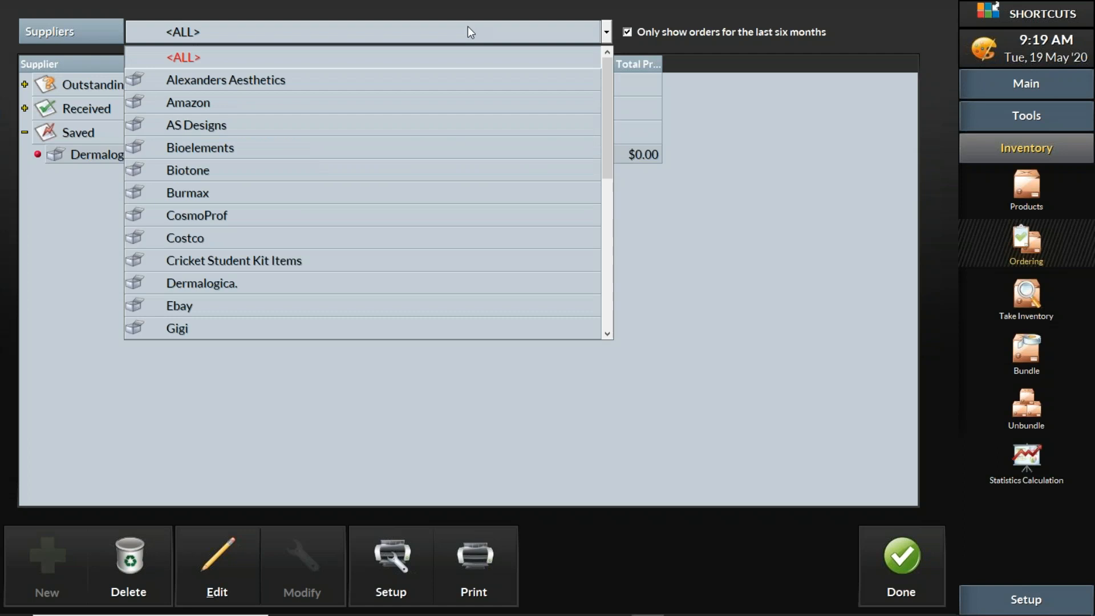
{"action": "scroll", "coordinate": [414, 200], "scroll_direction": "down", "scroll_amount": 2}
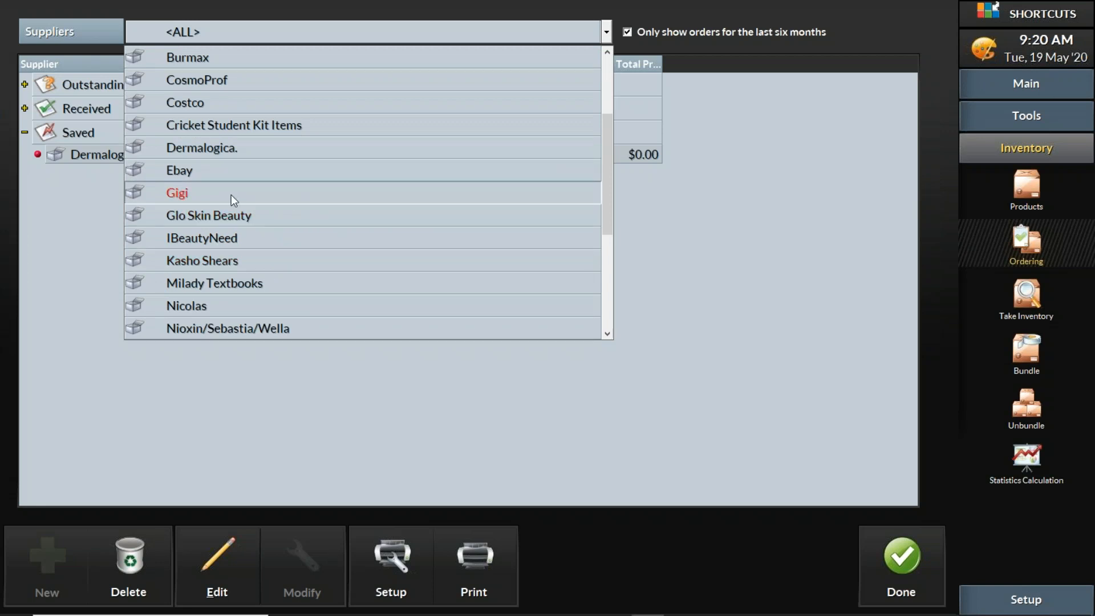
{"action": "left_click", "coordinate": [196, 194]}
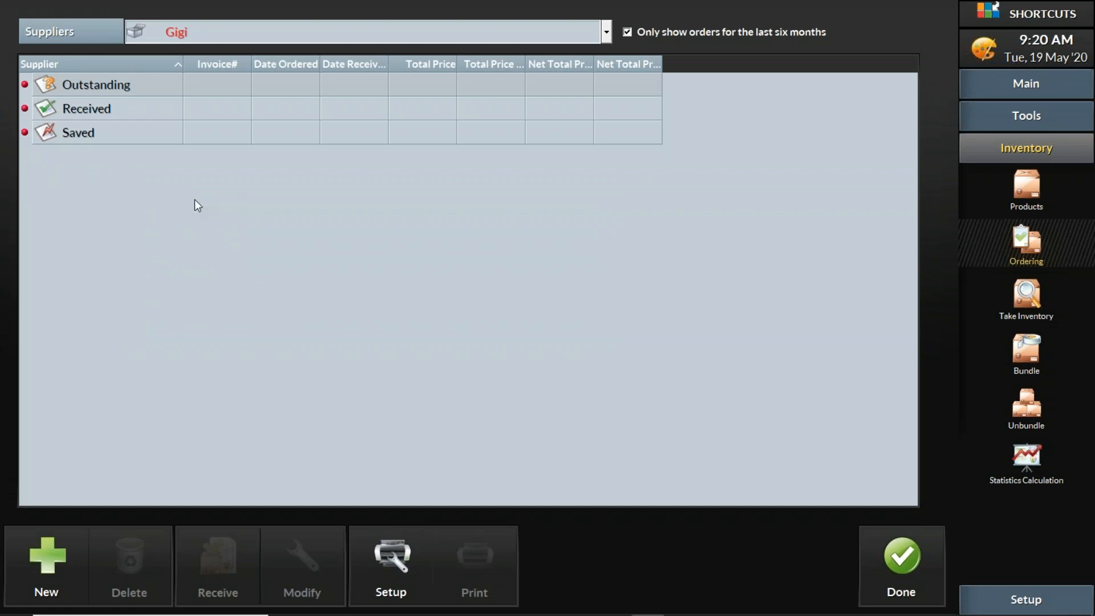
Create a new order for Gigi with the order type Standard [All].
{"action": "left_click", "coordinate": [66, 573]}
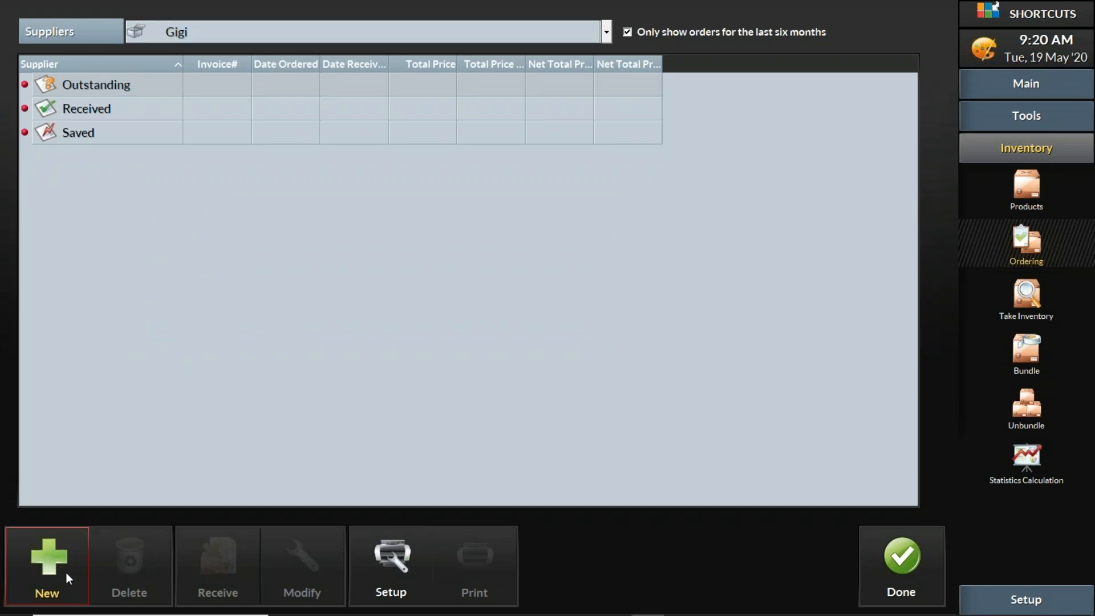
{"action": "left_click", "coordinate": [45, 570]}
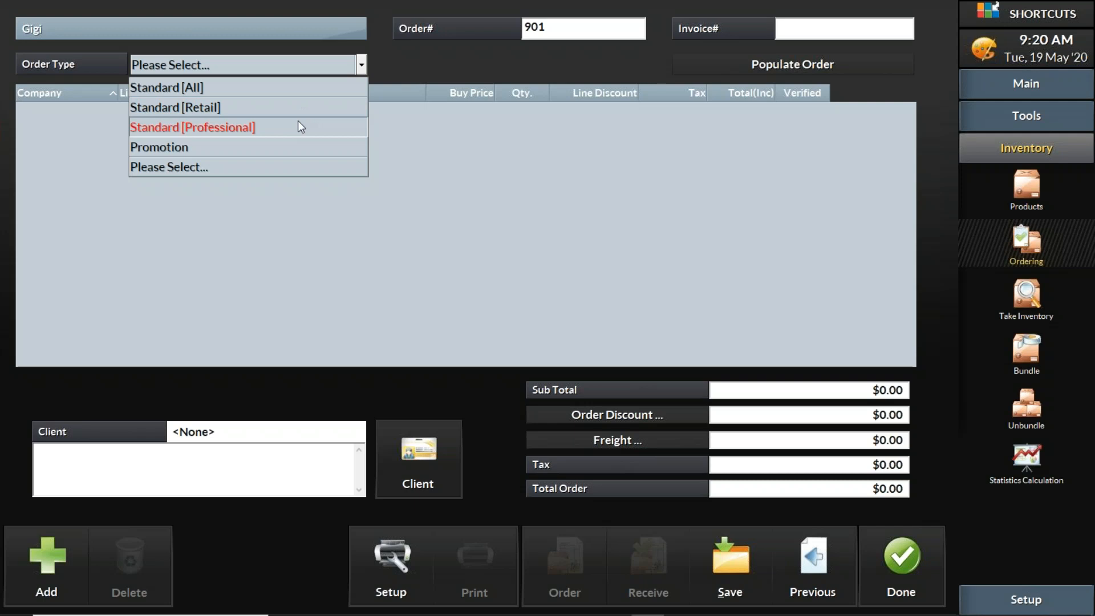
{"action": "left_click", "coordinate": [291, 87]}
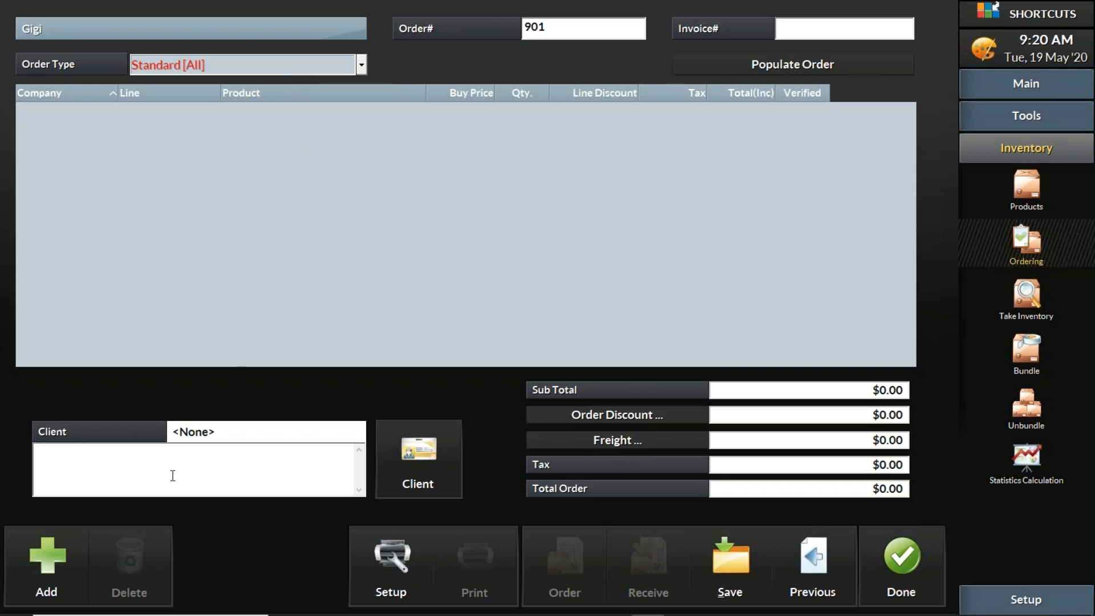
Open the product selection for the order and look through the listed companies.
{"action": "left_click", "coordinate": [70, 558]}
{"action": "left_click", "coordinate": [67, 542]}
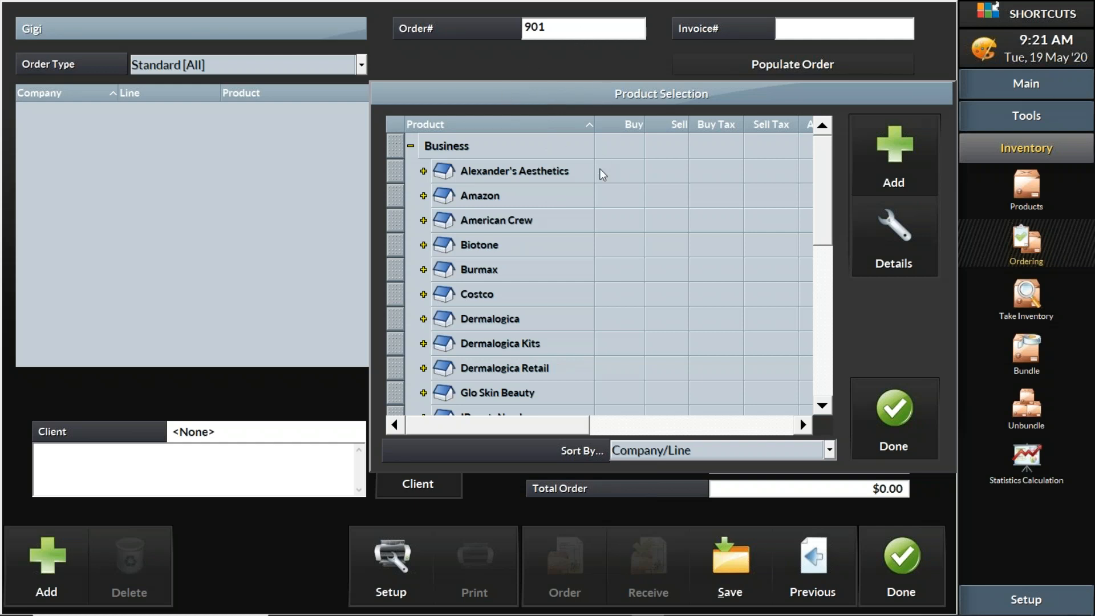
{"action": "scroll", "coordinate": [512, 335], "scroll_direction": "down", "scroll_amount": 3}
{"action": "scroll", "coordinate": [512, 335], "scroll_direction": "down", "scroll_amount": 3}
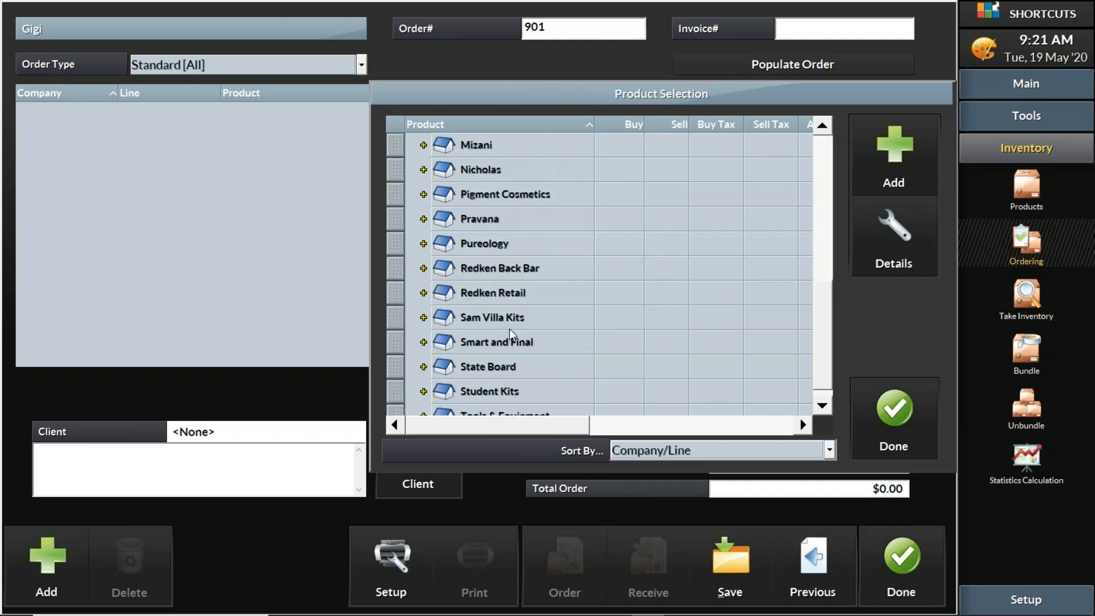
{"action": "scroll", "coordinate": [512, 336], "scroll_direction": "up", "scroll_amount": 6}
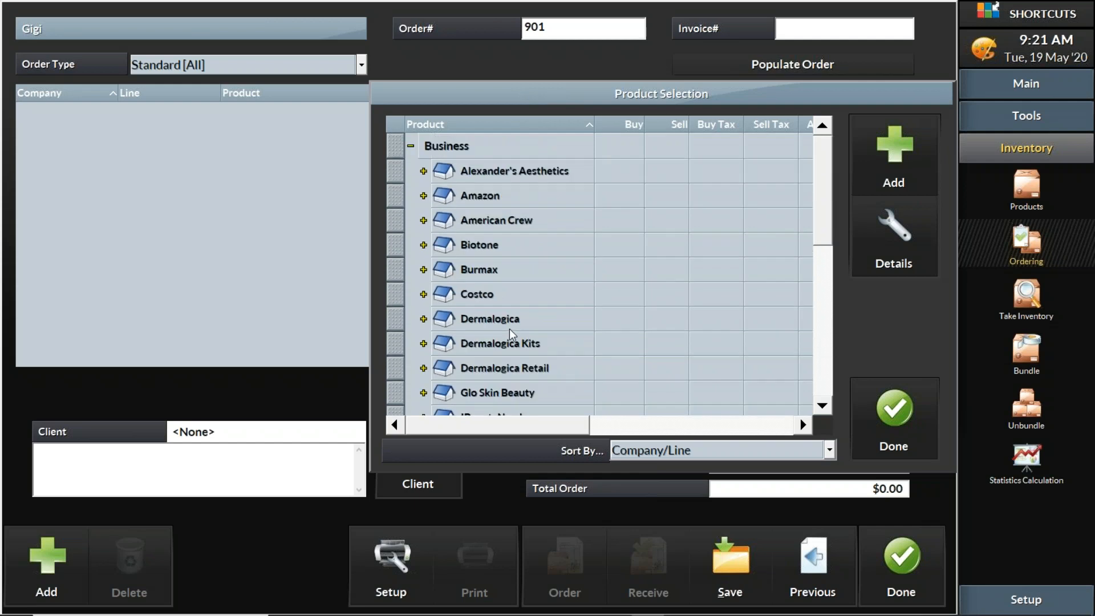
Sort the product selection by Supplier, find and select Gigi, and return the sorting to Company/Line.
{"action": "left_click", "coordinate": [723, 450]}
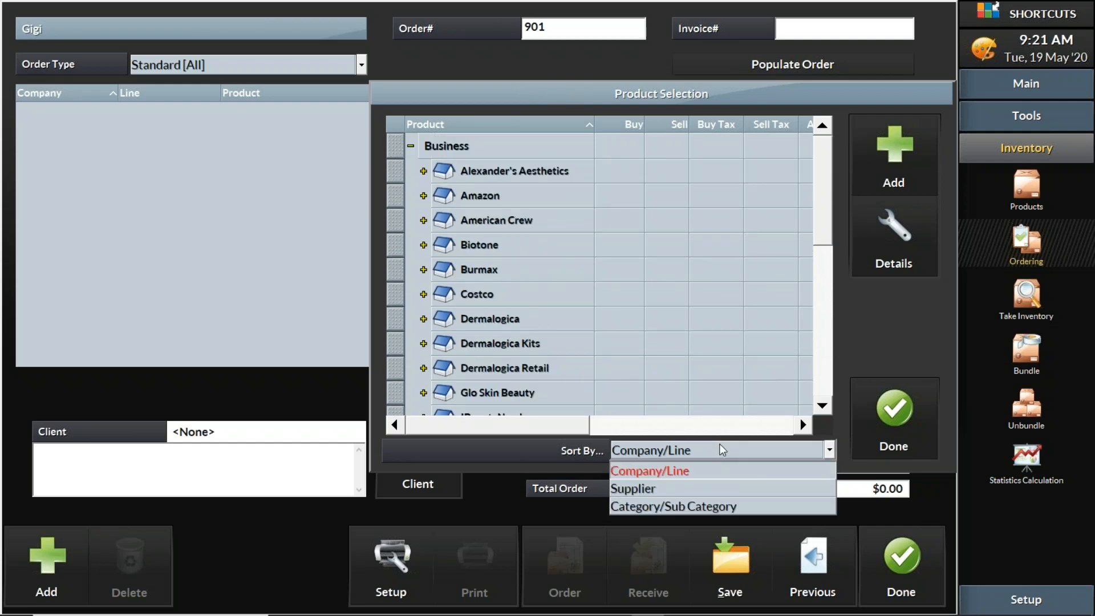
{"action": "left_click", "coordinate": [733, 488]}
{"action": "scroll", "coordinate": [593, 333], "scroll_direction": "down", "scroll_amount": 5}
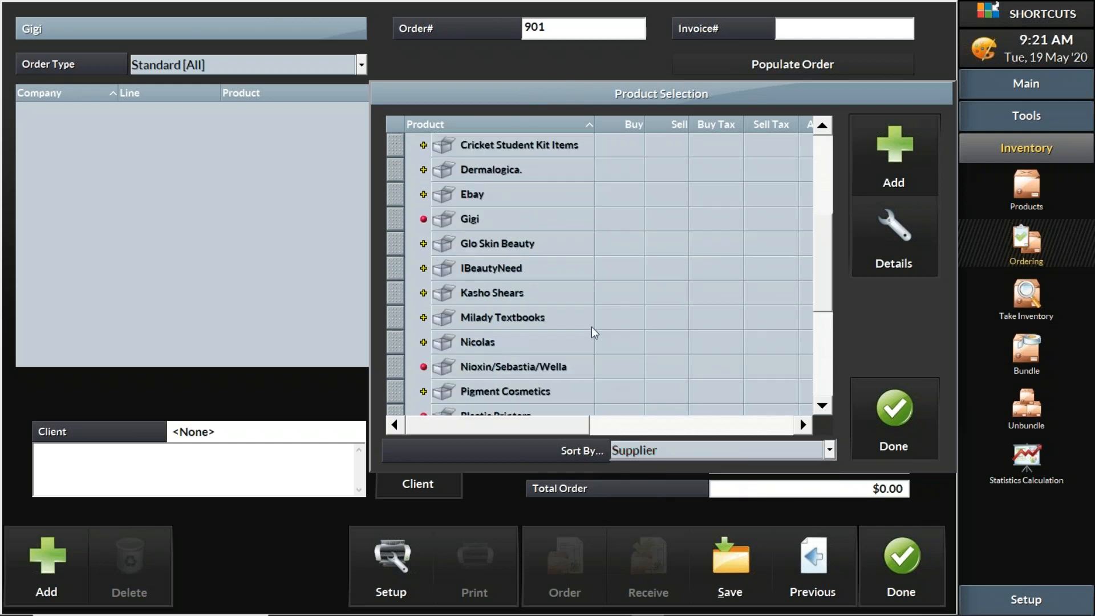
{"action": "scroll", "coordinate": [593, 333], "scroll_direction": "up", "scroll_amount": 3}
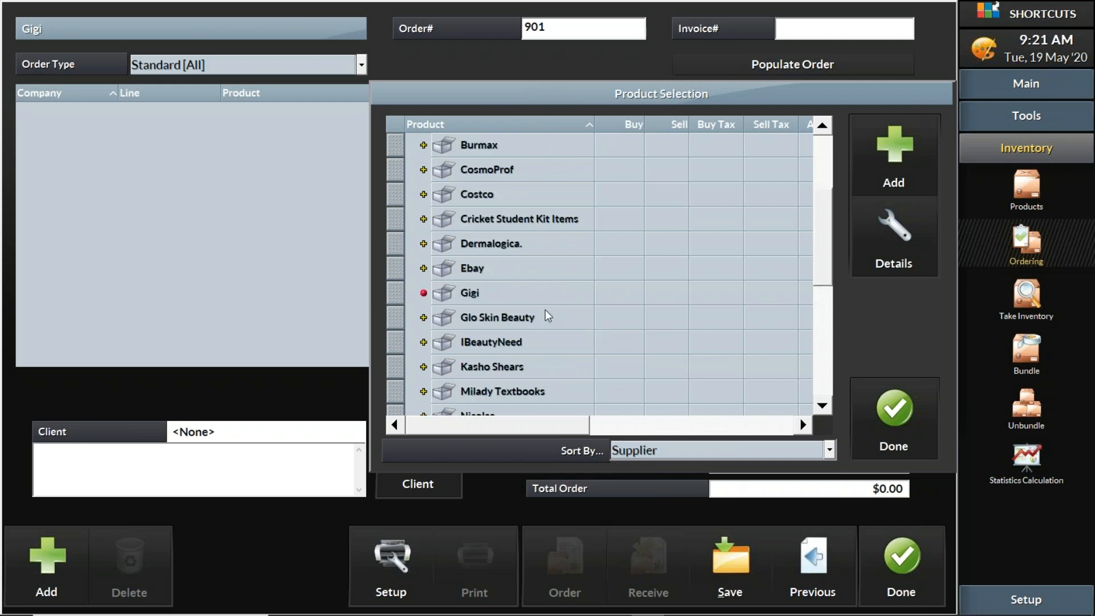
{"action": "left_click", "coordinate": [450, 297]}
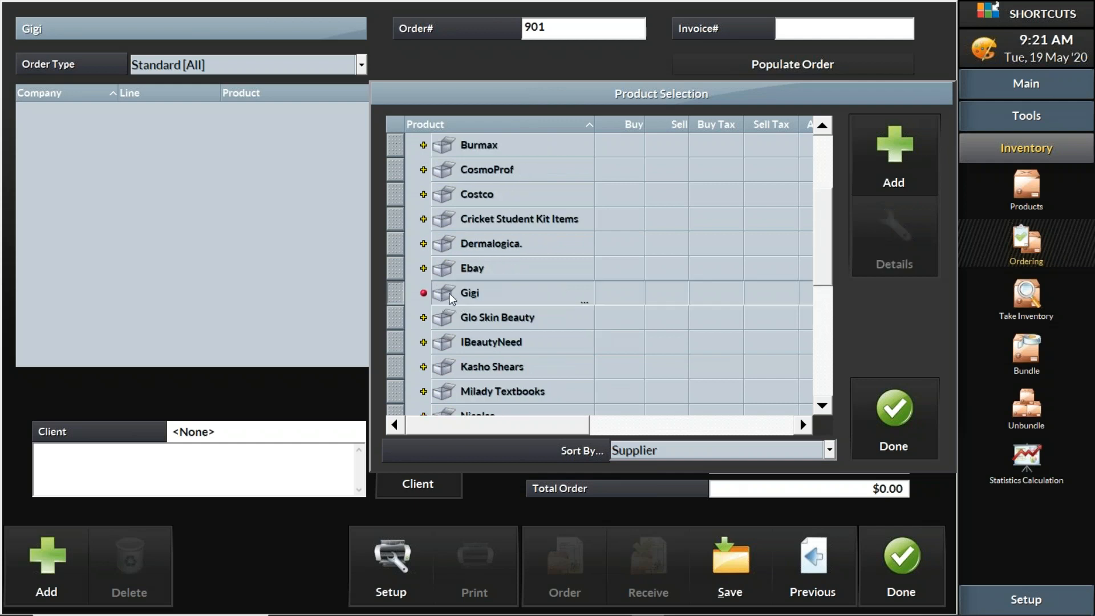
{"action": "left_click", "coordinate": [717, 451]}
{"action": "left_click", "coordinate": [720, 473]}
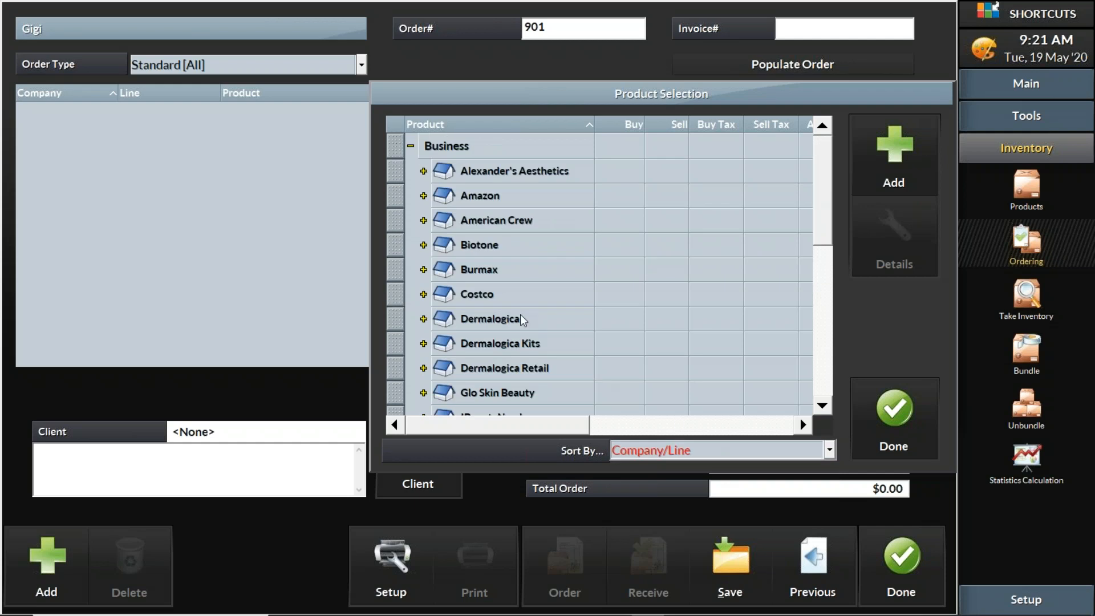
Expand the Shampoo line under American Crew in the product selection to list its products.
{"action": "scroll", "coordinate": [525, 324], "scroll_direction": "down", "scroll_amount": 1}
{"action": "scroll", "coordinate": [565, 290], "scroll_direction": "down", "scroll_amount": 1}
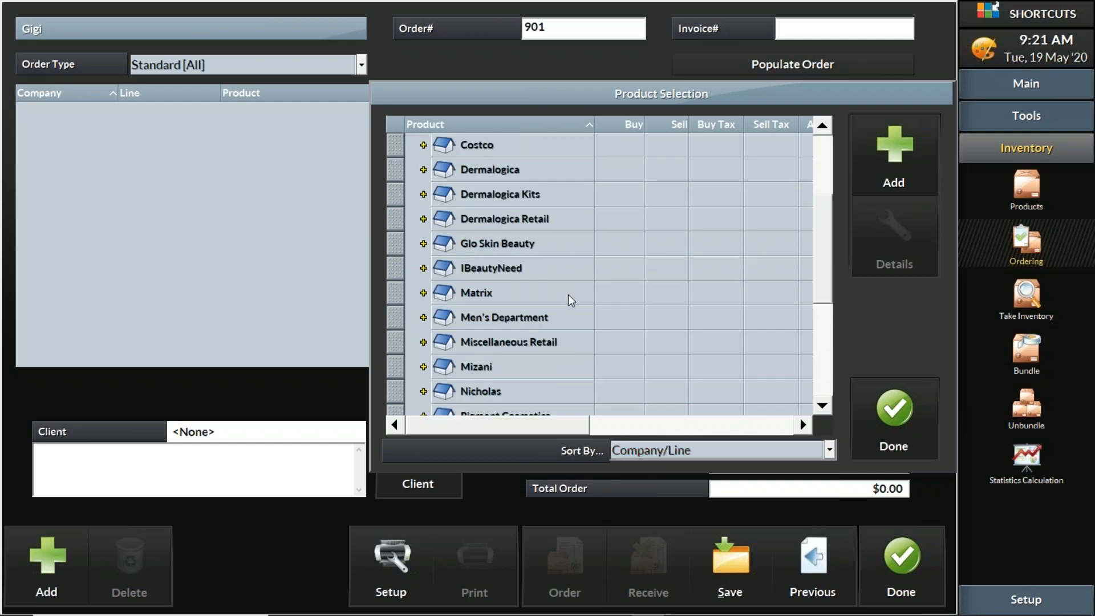
{"action": "scroll", "coordinate": [569, 299], "scroll_direction": "up", "scroll_amount": 2}
{"action": "left_click", "coordinate": [424, 220]}
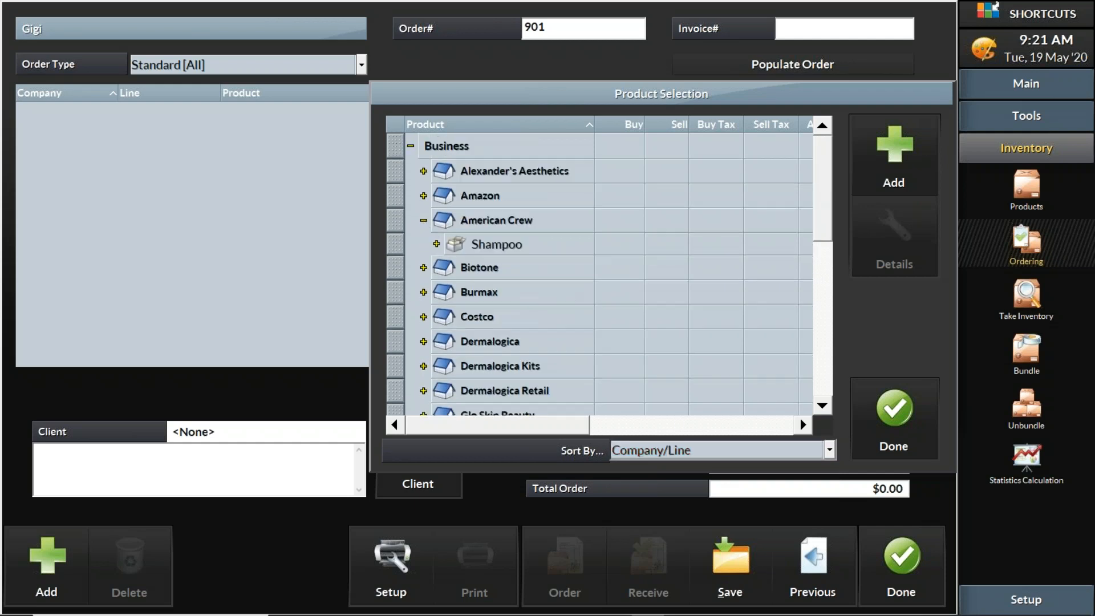
{"action": "left_click", "coordinate": [505, 226]}
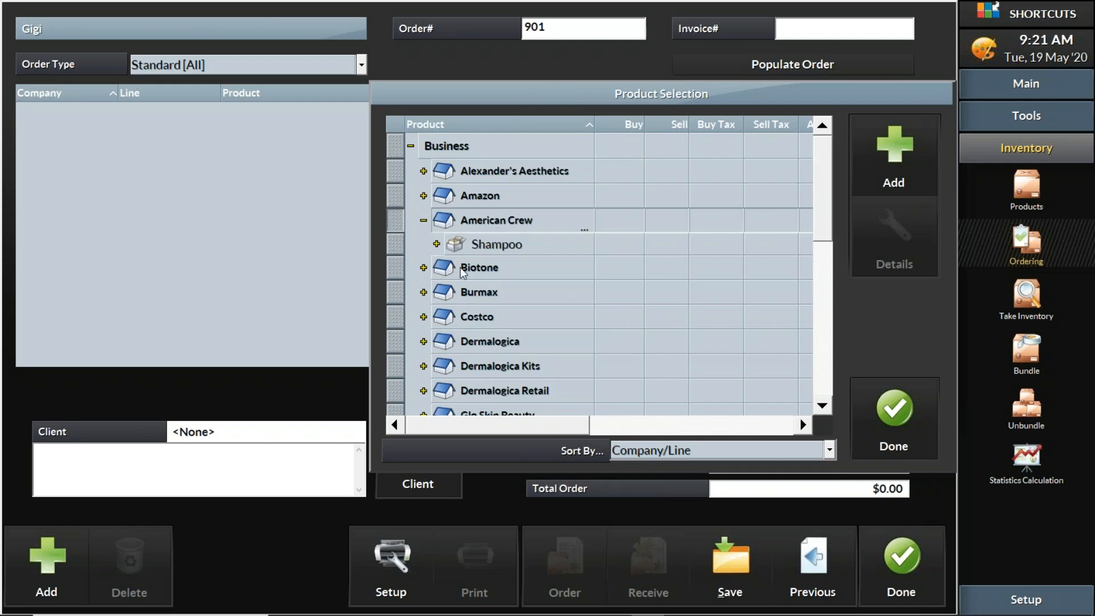
{"action": "left_click", "coordinate": [437, 246]}
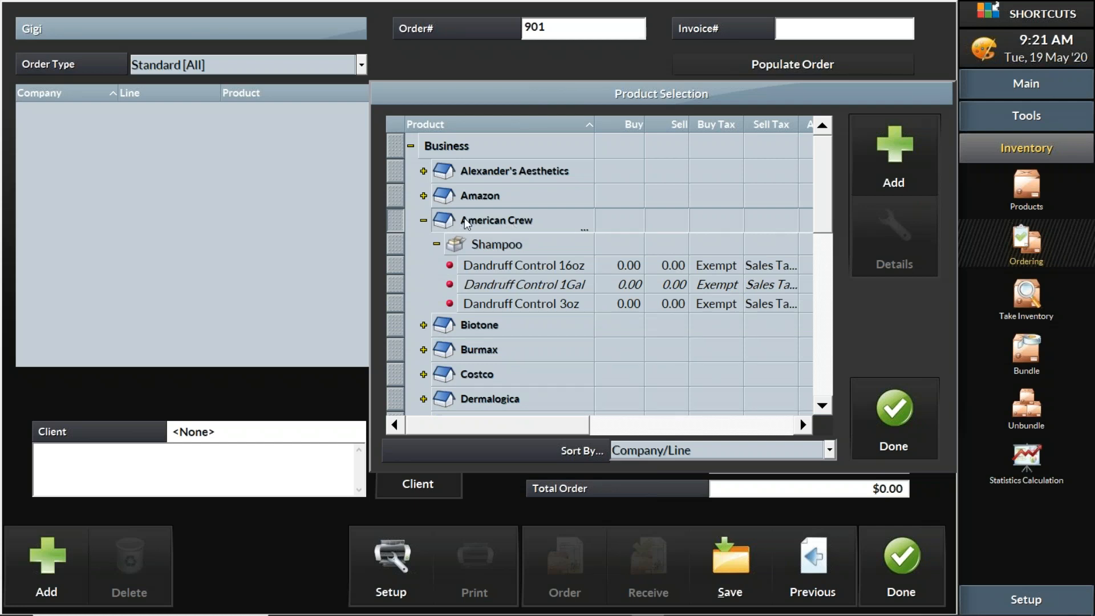
{"action": "left_click", "coordinate": [438, 245]}
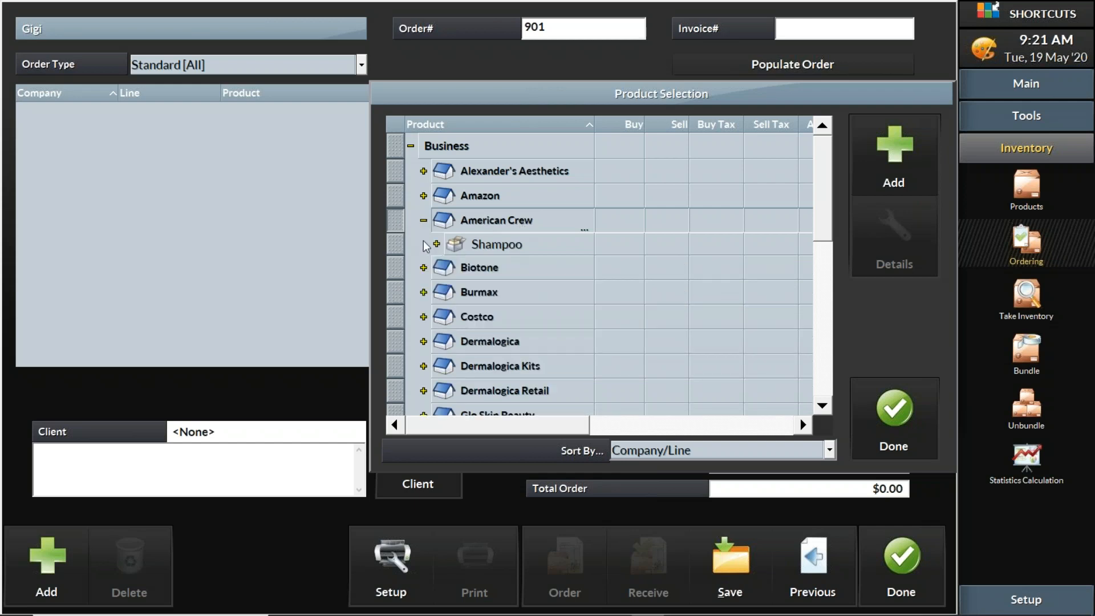
{"action": "left_click", "coordinate": [437, 245]}
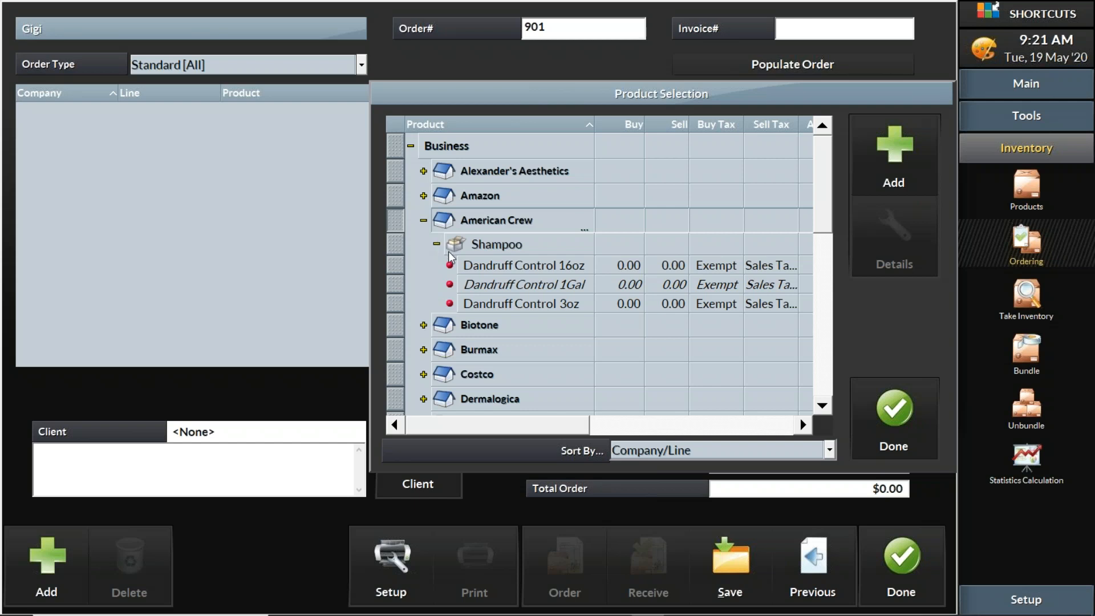
Add the American Crew shampoos Dandruff Control 16oz, 1Gal and 3oz to the order and dismiss the resulting notice.
{"action": "left_click", "coordinate": [396, 273]}
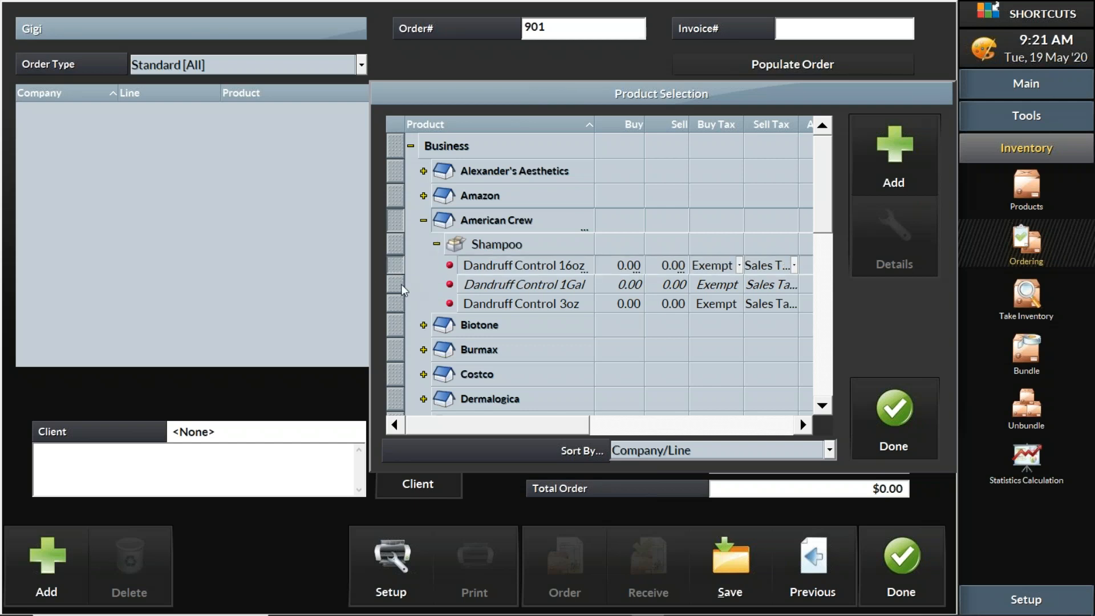
{"action": "left_click", "coordinate": [395, 284]}
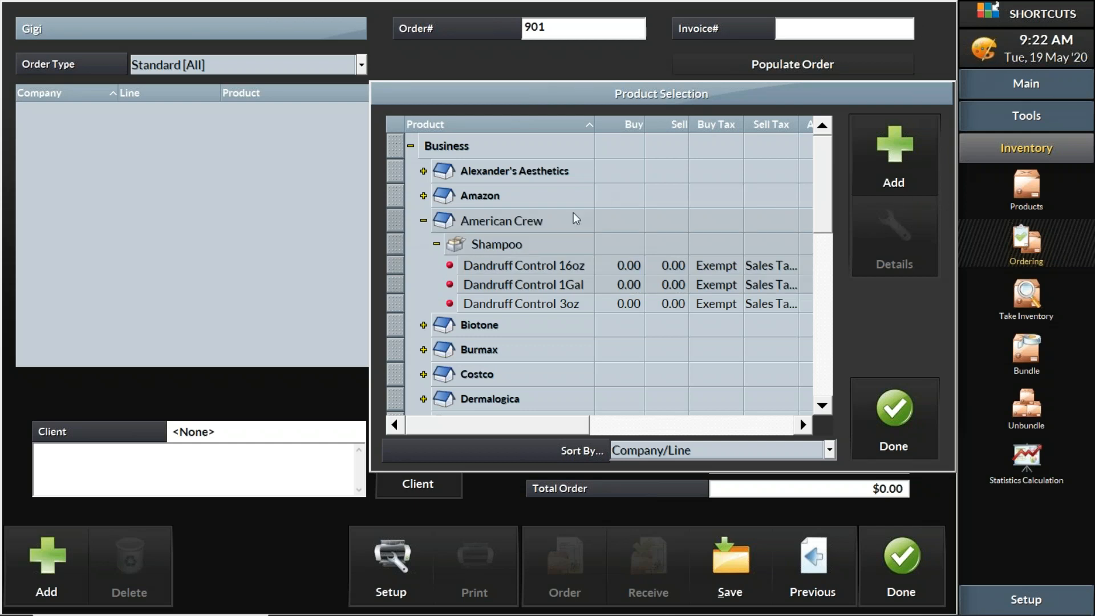
{"action": "left_click", "coordinate": [876, 166]}
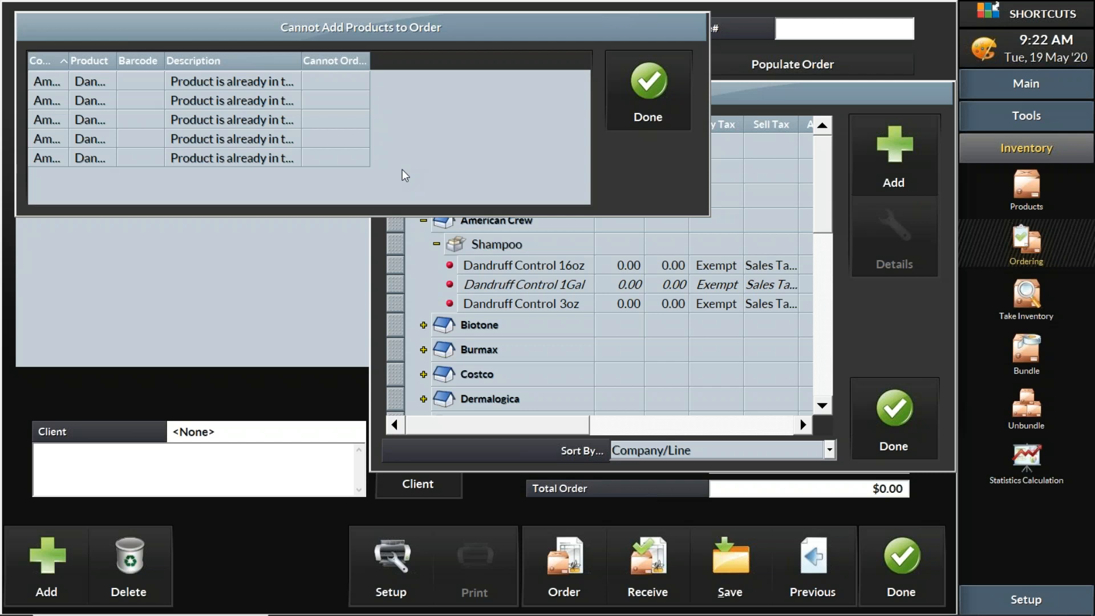
{"action": "left_click", "coordinate": [631, 109]}
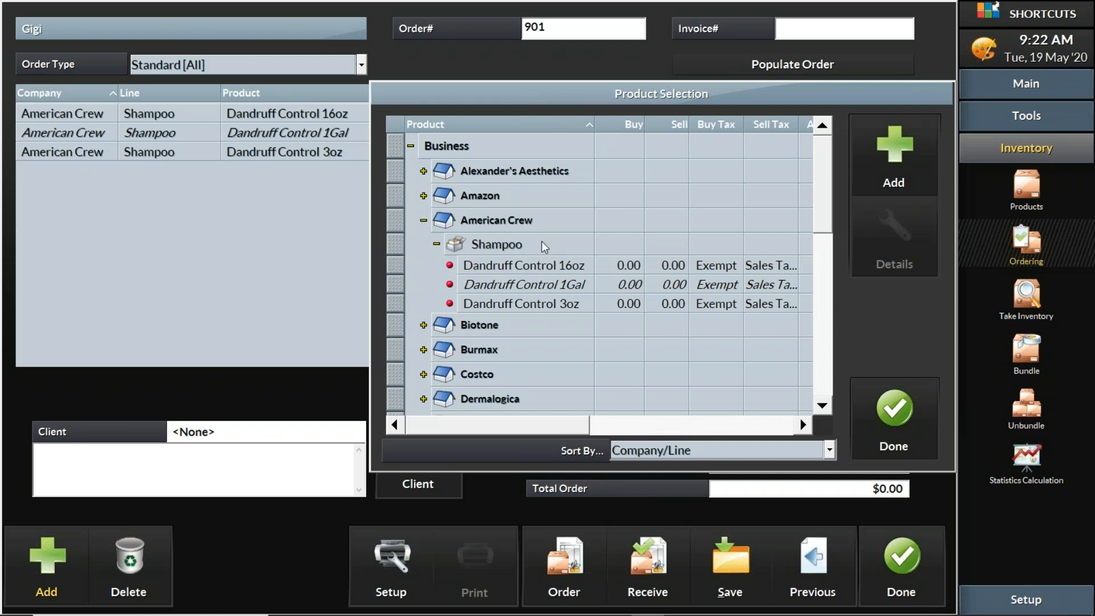
Close the product selection and set the order quantities to 7 for Dandruff Control 16oz, 6 for 1Gal and 5 for 3oz.
{"action": "left_click", "coordinate": [909, 416]}
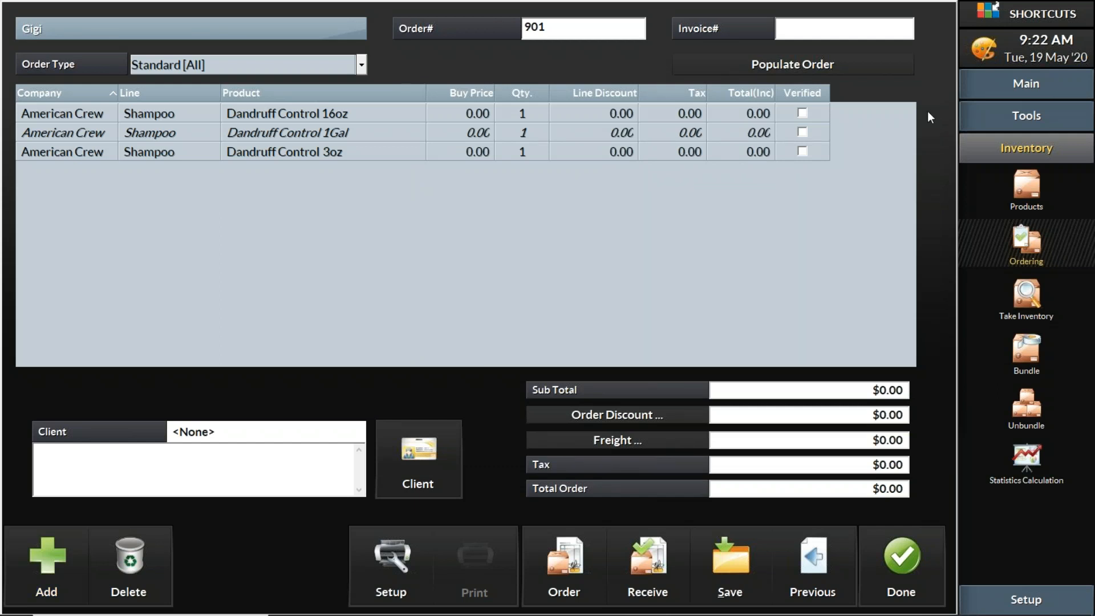
{"action": "left_click", "coordinate": [525, 115]}
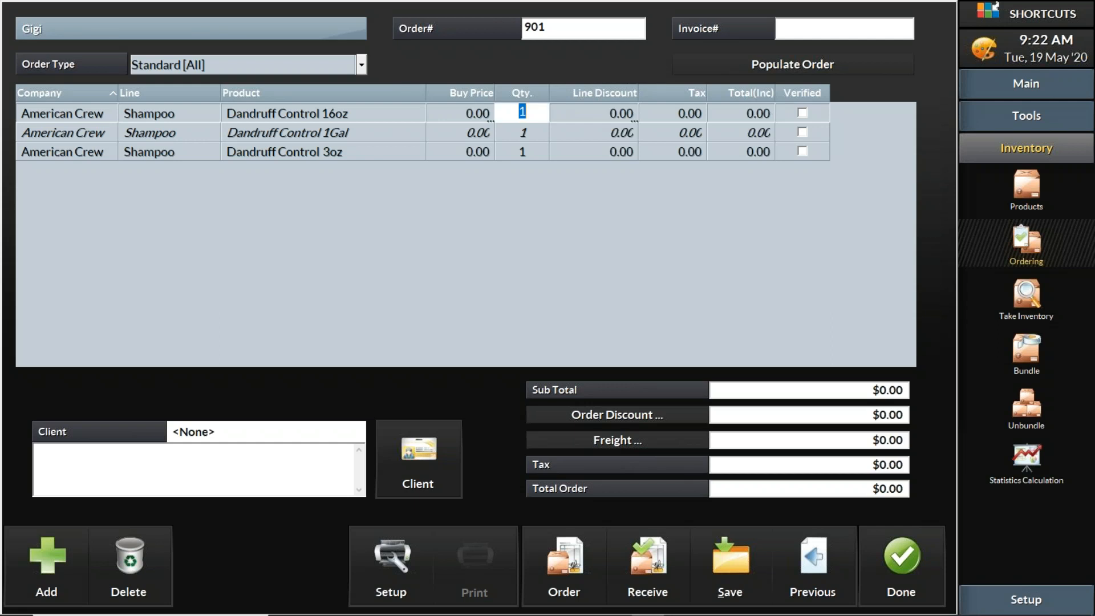
{"action": "type", "text": "7"}
{"action": "left_click", "coordinate": [523, 132]}
{"action": "left_click", "coordinate": [523, 144]}
{"action": "left_click", "coordinate": [523, 136]}
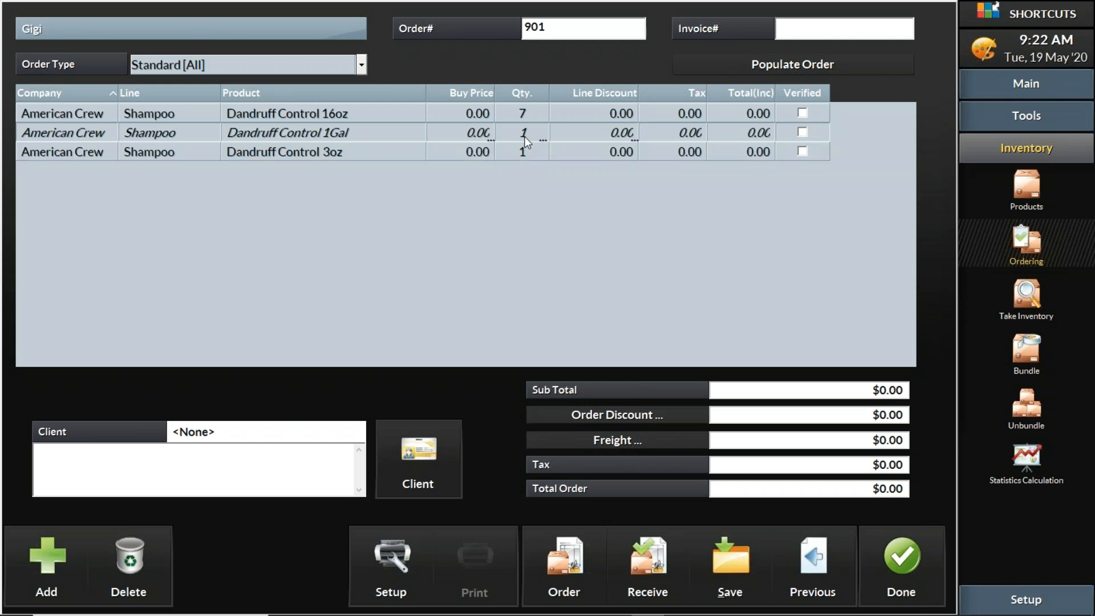
{"action": "type", "text": "6"}
{"action": "left_click", "coordinate": [527, 152]}
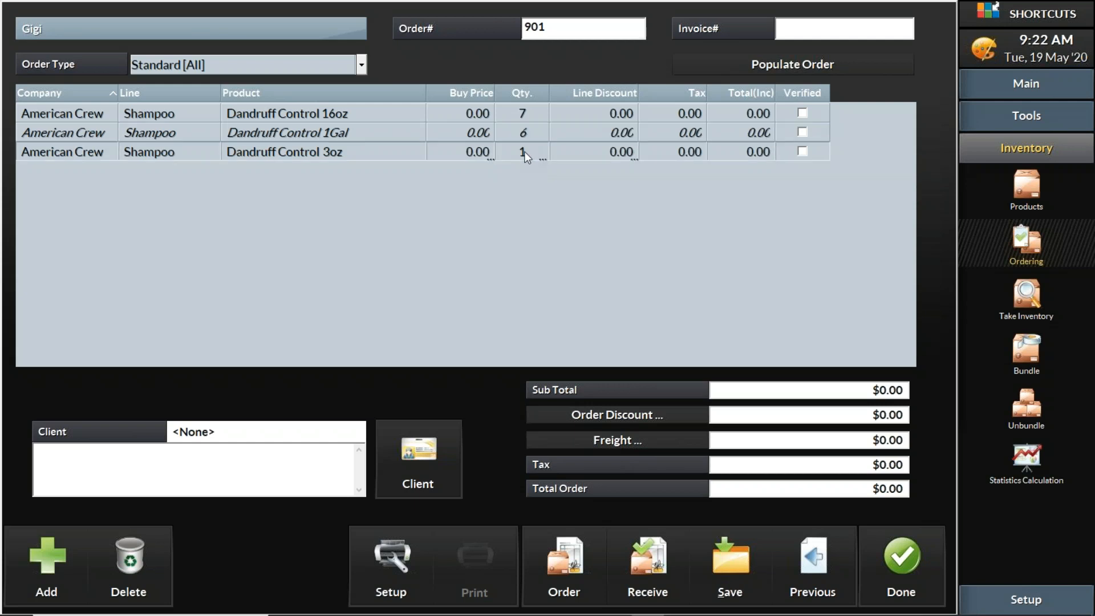
{"action": "left_click", "coordinate": [525, 152]}
{"action": "type", "text": "5"}
{"action": "left_click", "coordinate": [516, 217]}
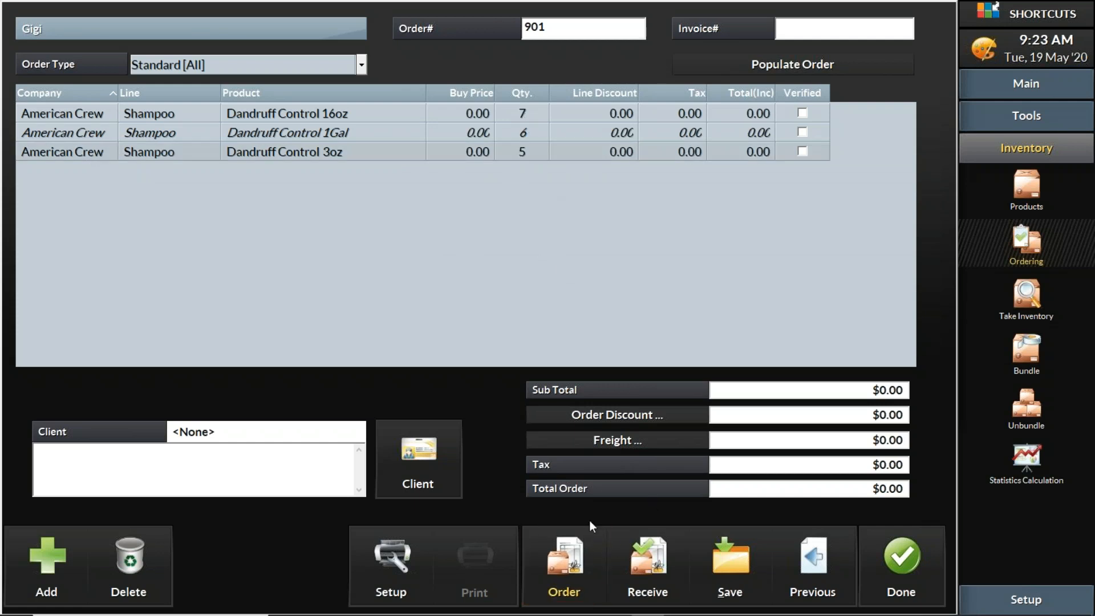
Go over the options for ordering and receiving, and fill in the invoice number of the Gigi order.
{"action": "left_click", "coordinate": [584, 537]}
{"action": "left_click", "coordinate": [577, 549]}
{"action": "left_click", "coordinate": [665, 551]}
{"action": "left_click", "coordinate": [528, 114]}
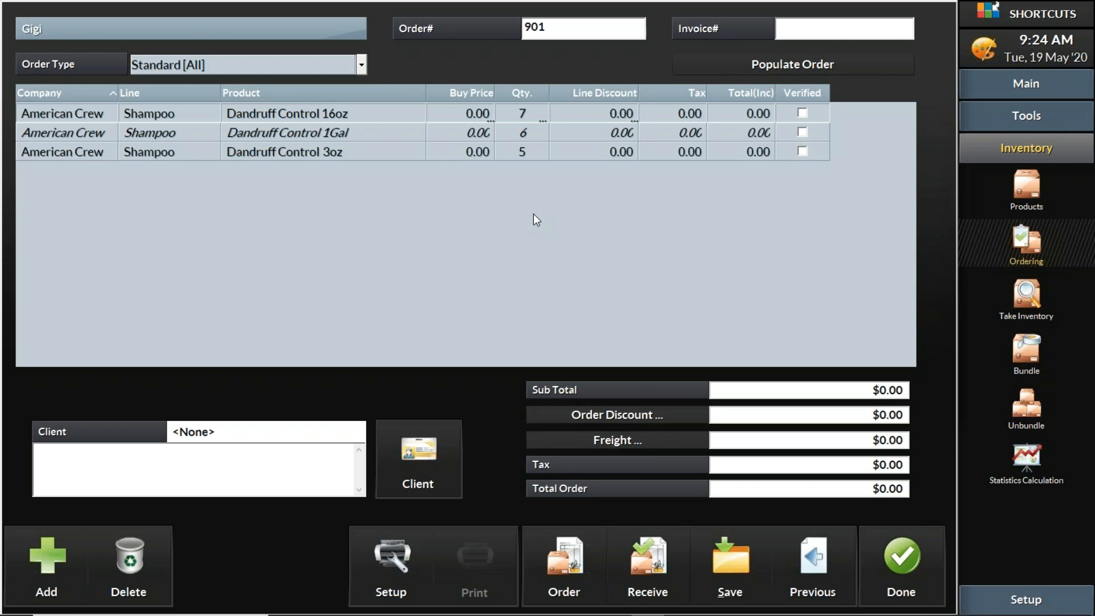
{"action": "left_click", "coordinate": [807, 27]}
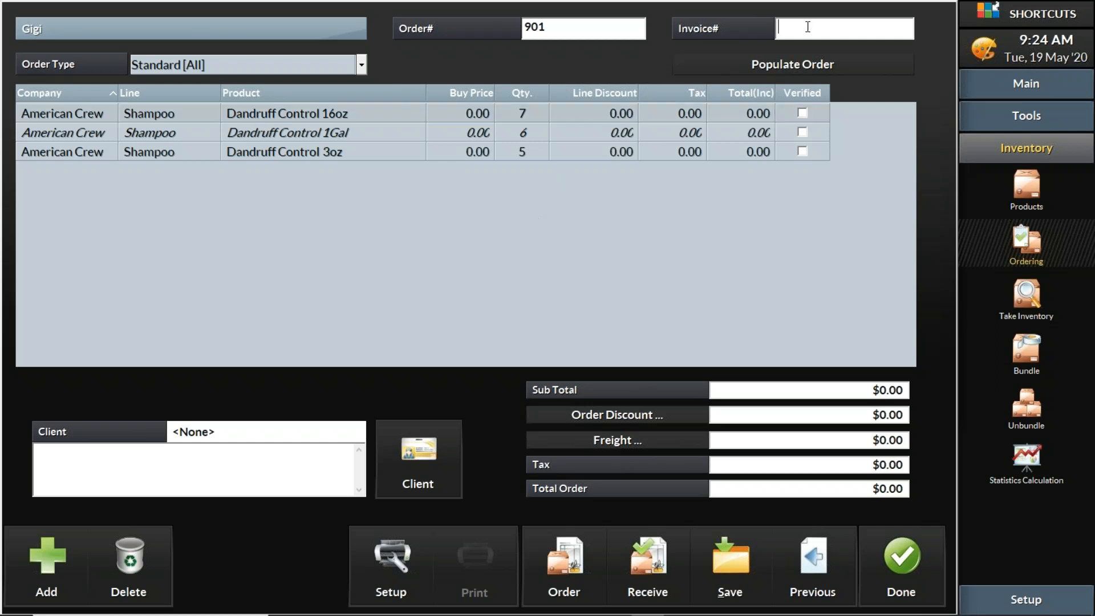
{"action": "type", "text": "32436764"}
Add a freight amount of $12 to the order with the tax rate left at Exempt.
{"action": "left_click", "coordinate": [630, 440]}
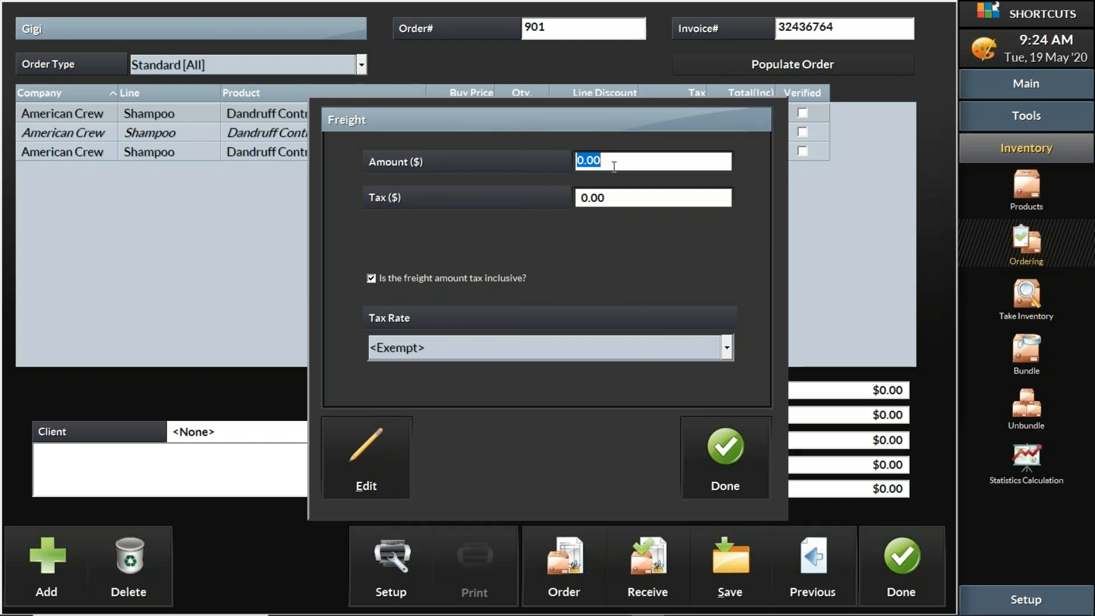
{"action": "type", "text": "12"}
{"action": "left_click", "coordinate": [630, 355]}
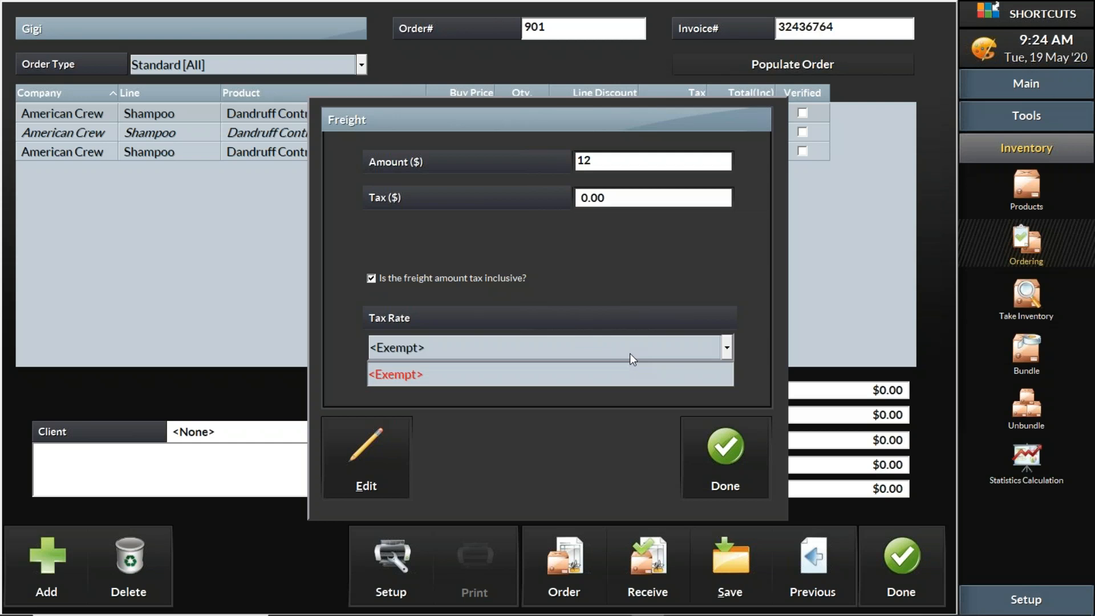
{"action": "left_click", "coordinate": [745, 451]}
{"action": "left_click", "coordinate": [745, 451]}
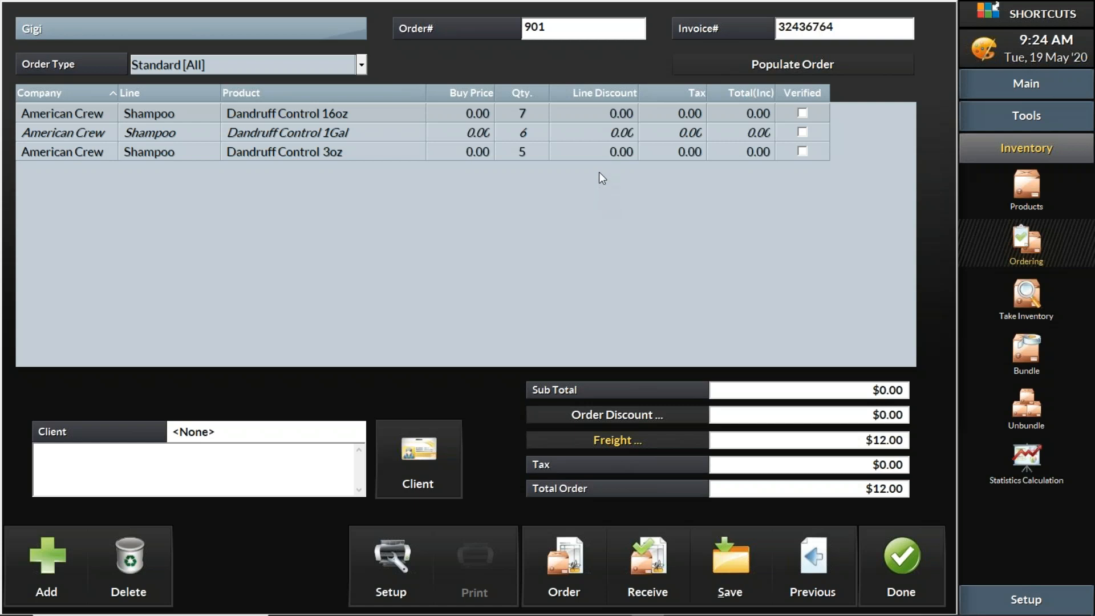
Try to apply a fixed $2 line discount to Dandruff Control 16oz, and cancel the discount dialog.
{"action": "left_click", "coordinate": [615, 112]}
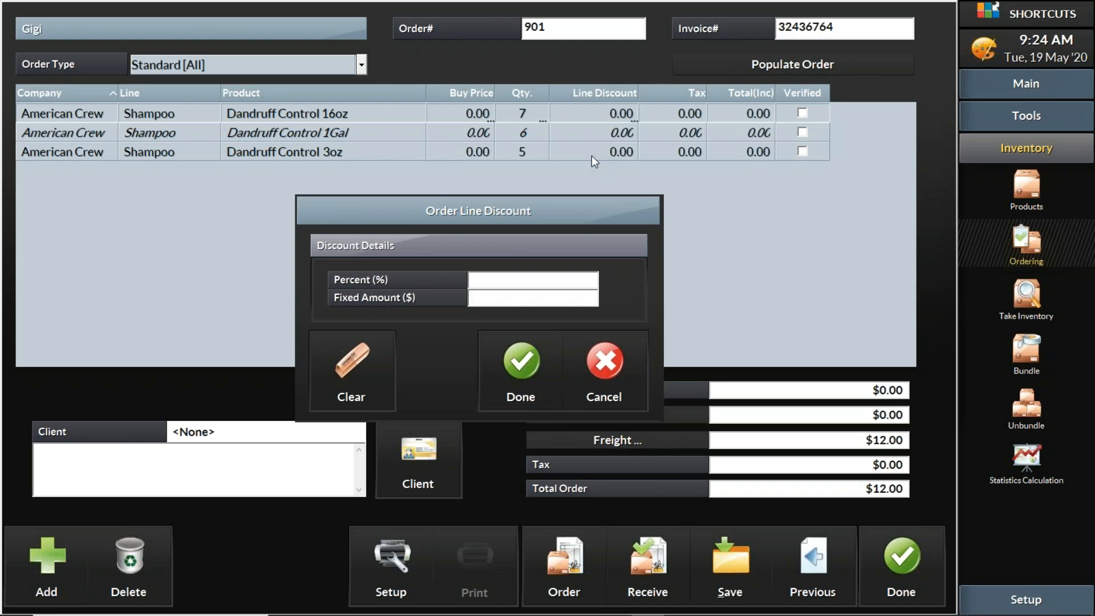
{"action": "left_click", "coordinate": [530, 301]}
{"action": "type", "text": "2"}
{"action": "left_click", "coordinate": [526, 361]}
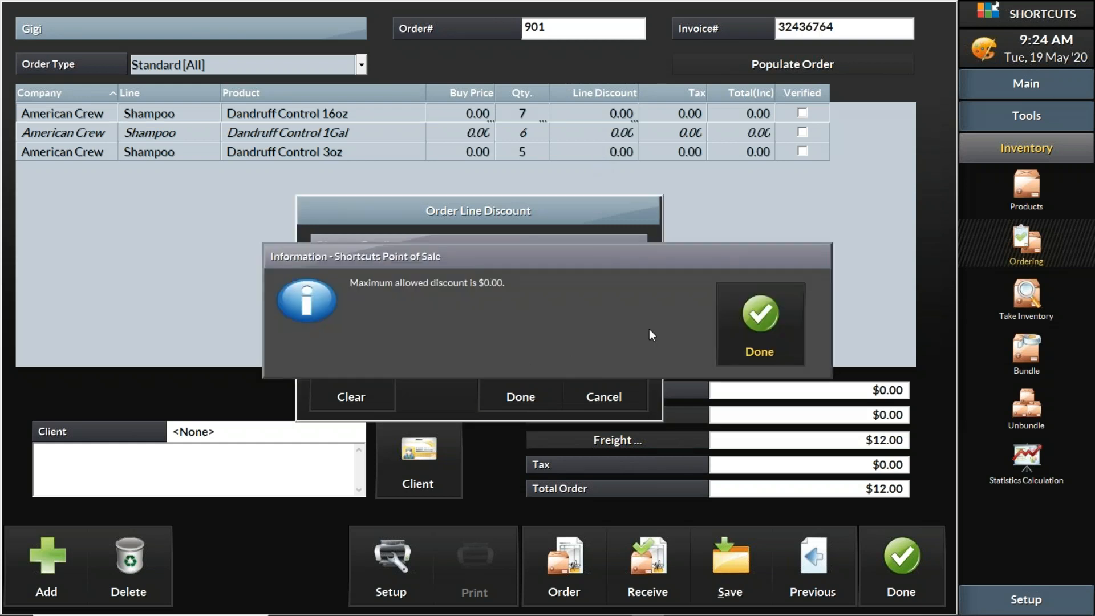
{"action": "left_click", "coordinate": [752, 319]}
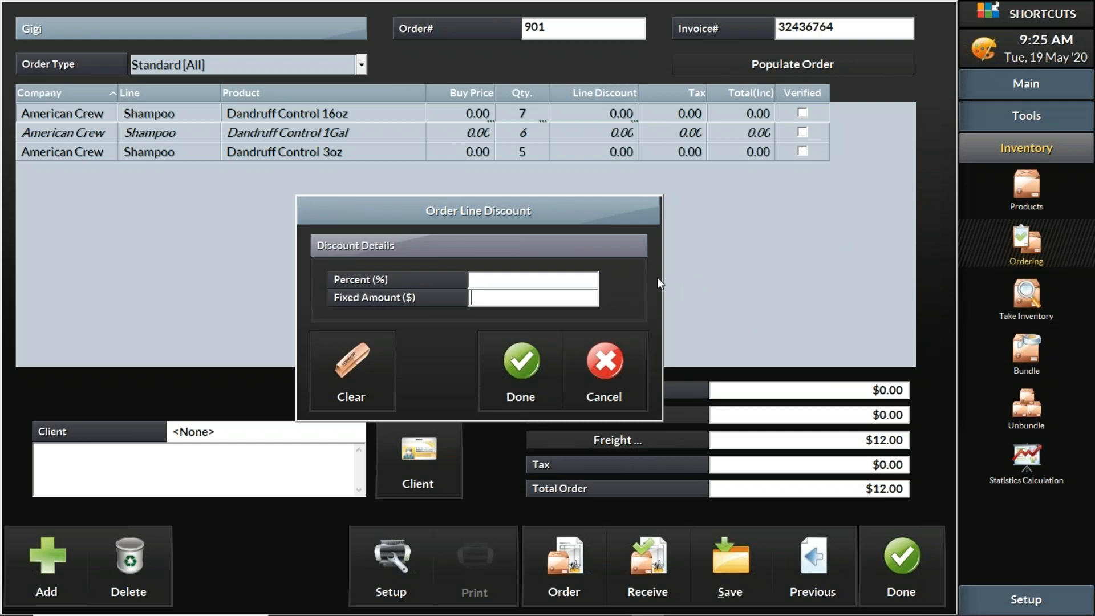
{"action": "left_click", "coordinate": [611, 359]}
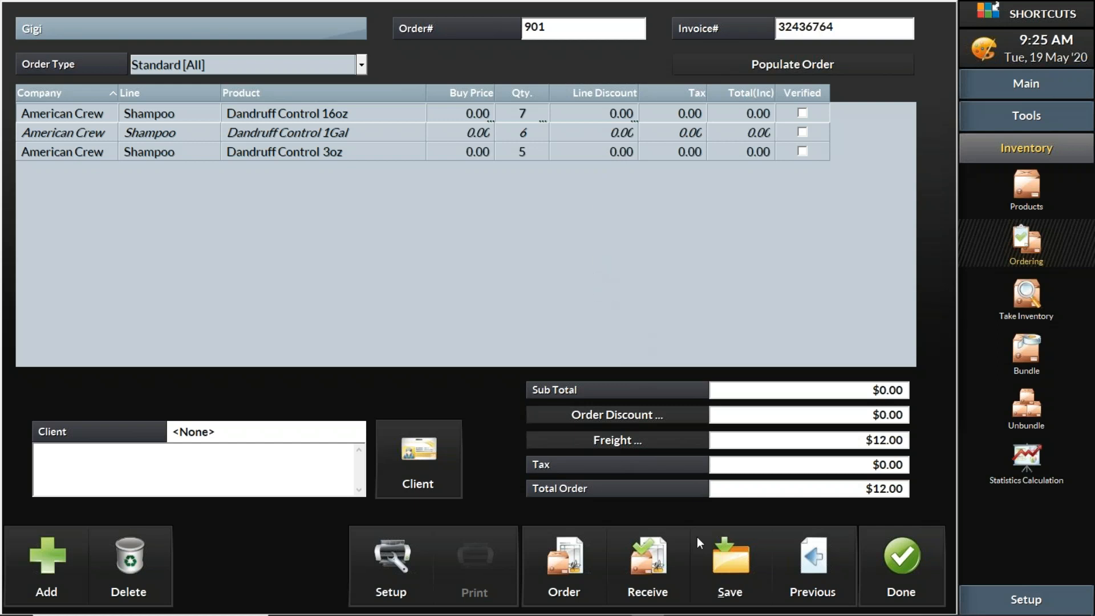
Try to save the Gigi order, declining to receive it, and dismiss the database warning.
{"action": "left_click", "coordinate": [580, 533]}
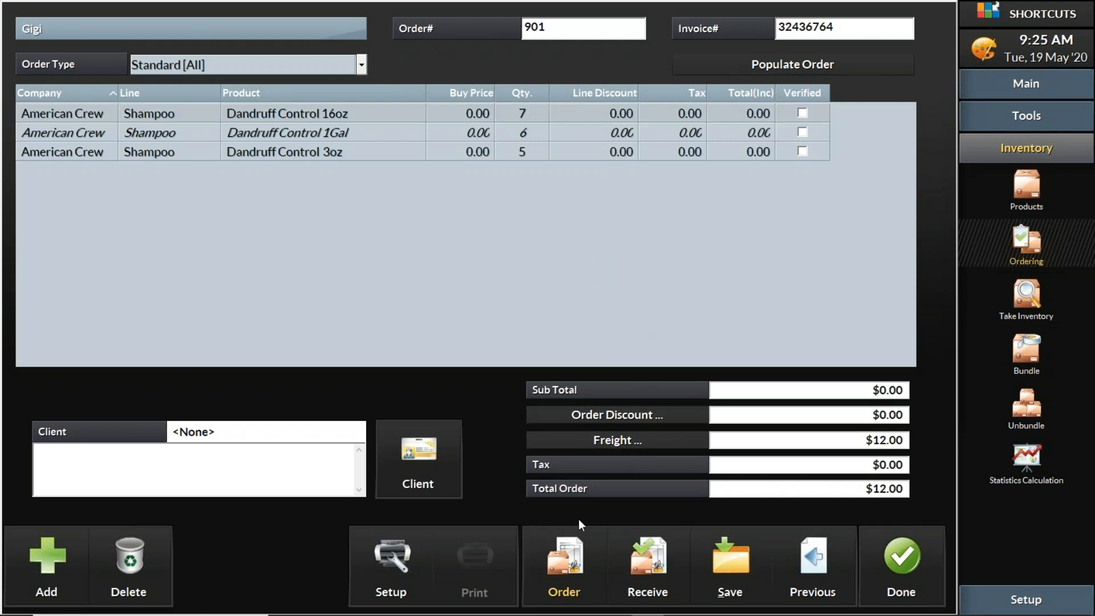
{"action": "left_click", "coordinate": [670, 530]}
{"action": "left_click", "coordinate": [926, 566]}
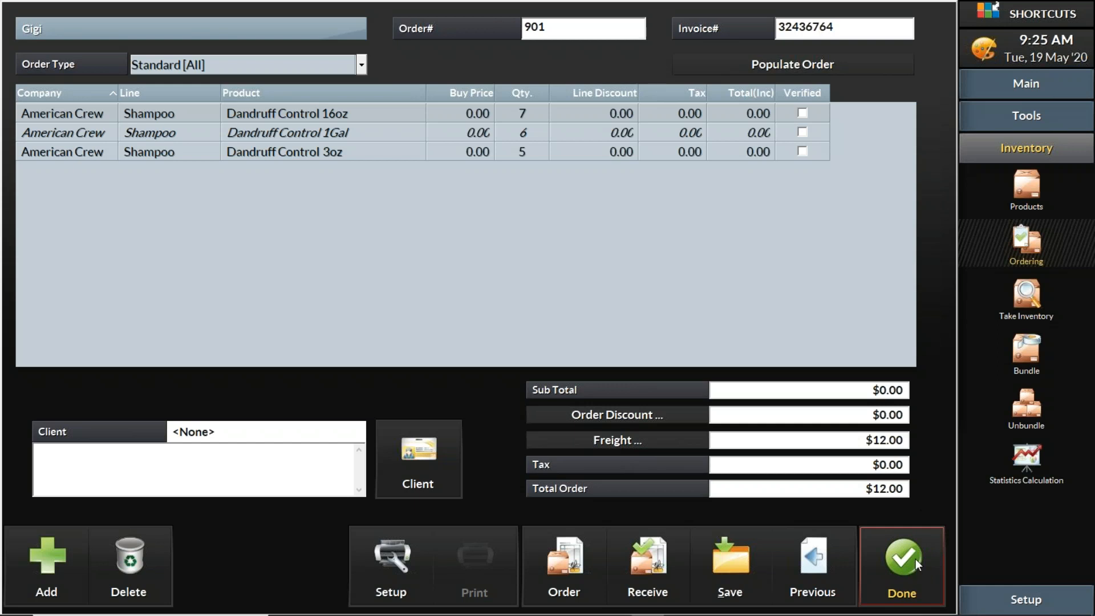
{"action": "left_click", "coordinate": [732, 549]}
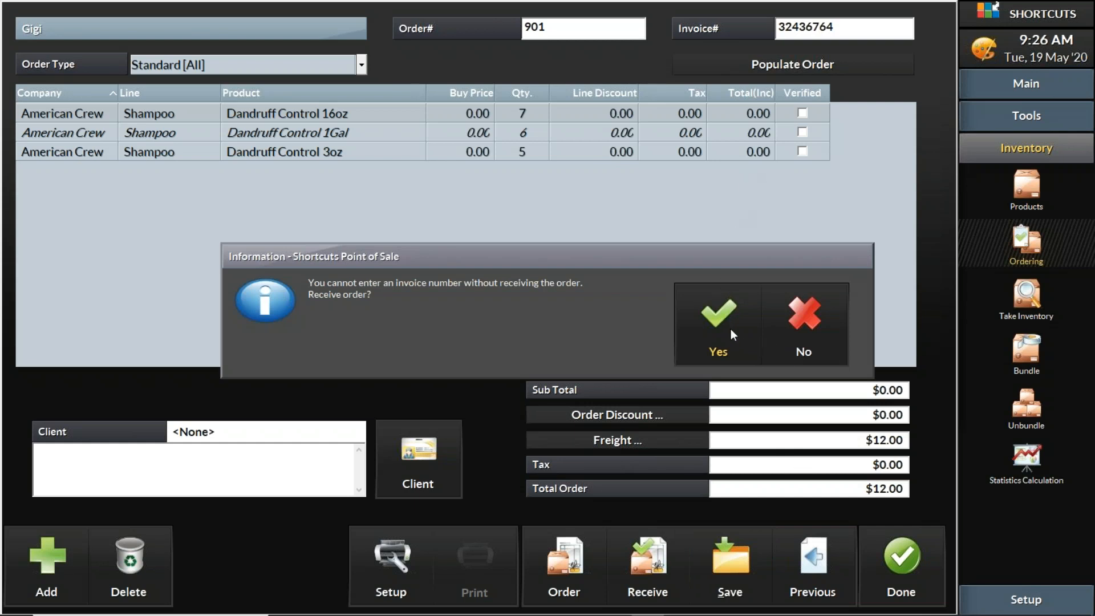
{"action": "left_click", "coordinate": [799, 319]}
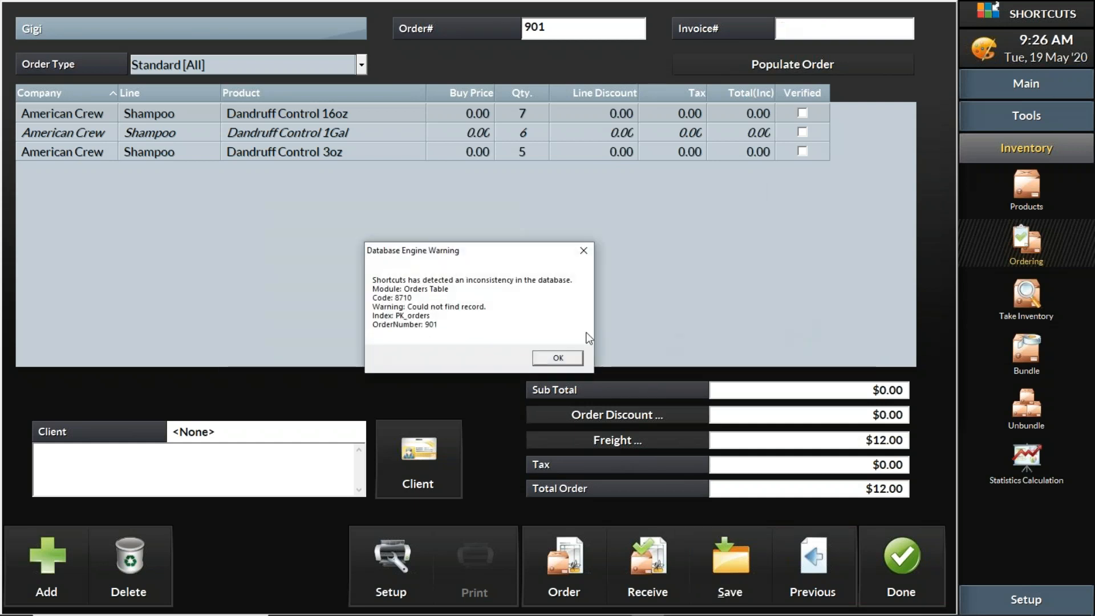
{"action": "left_click", "coordinate": [557, 358]}
Leave the order for the desktop, relaunch Shortcuts and dismiss its database warning without enabling the online services.
{"action": "key", "text": "alt+Tab"}
{"action": "mouse_move", "coordinate": [582, 613]}
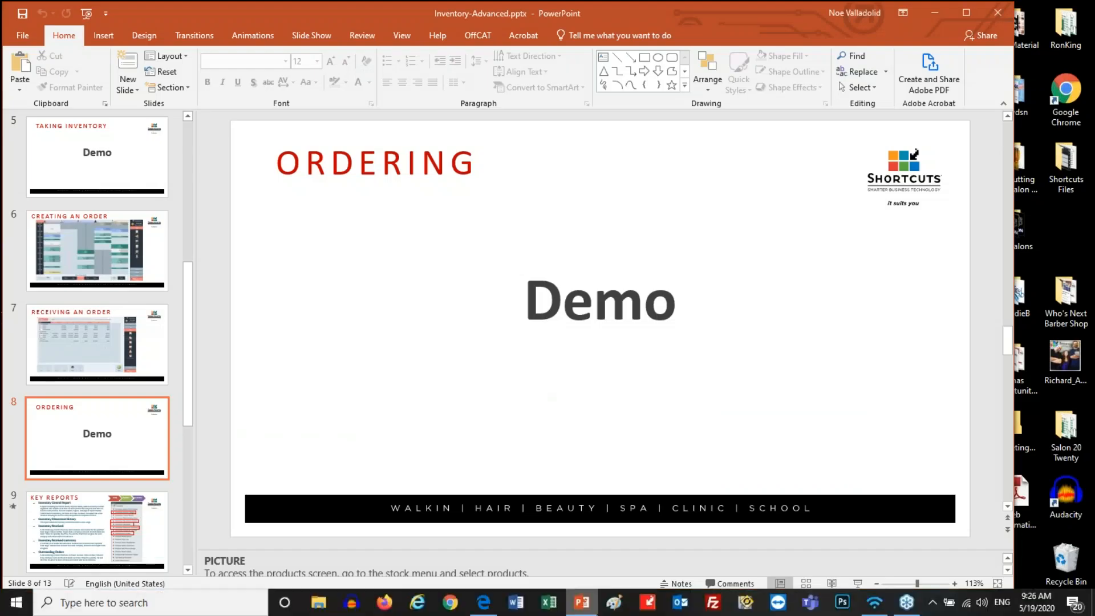
{"action": "left_click", "coordinate": [647, 604]}
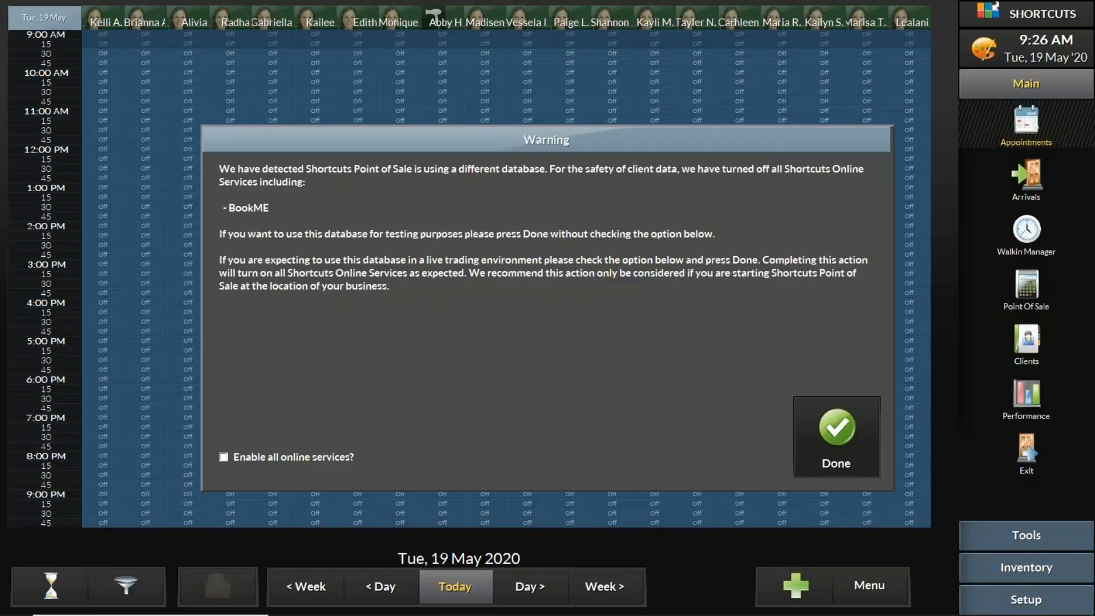
{"action": "left_click", "coordinate": [839, 454]}
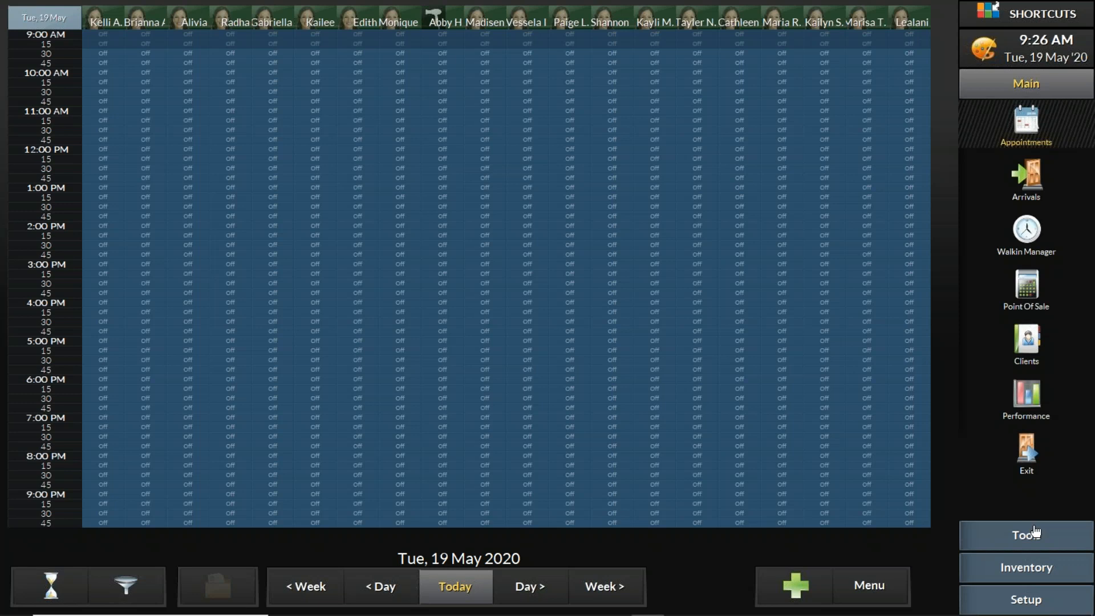
Look over the inventory Statistics Calculation with American Crew as the company, including Seasonal uplift, and leave without computing.
{"action": "left_click", "coordinate": [1035, 572]}
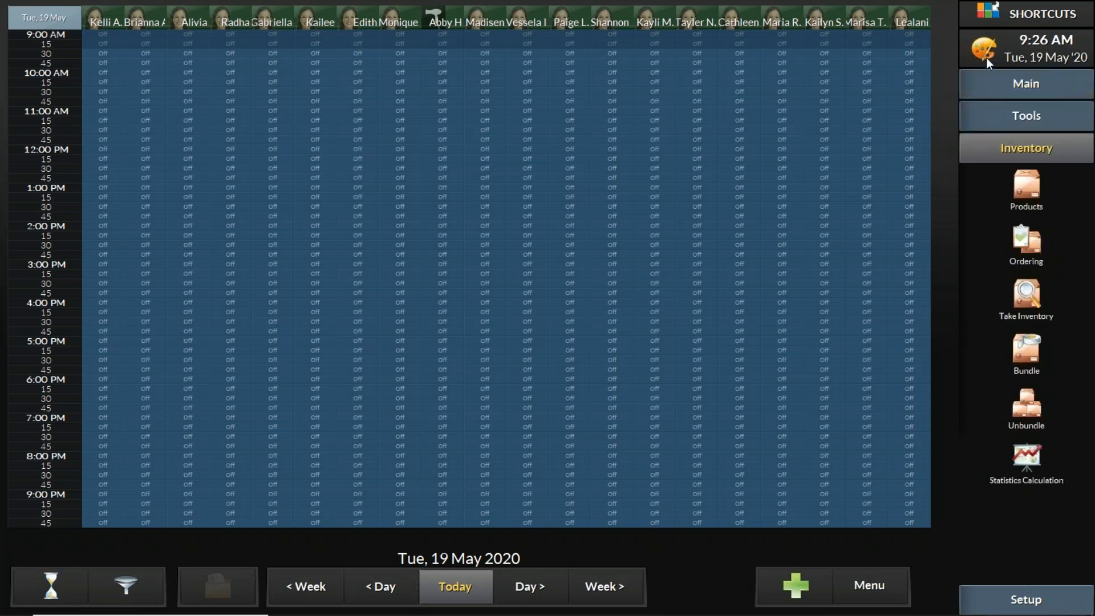
{"action": "left_click", "coordinate": [1028, 460]}
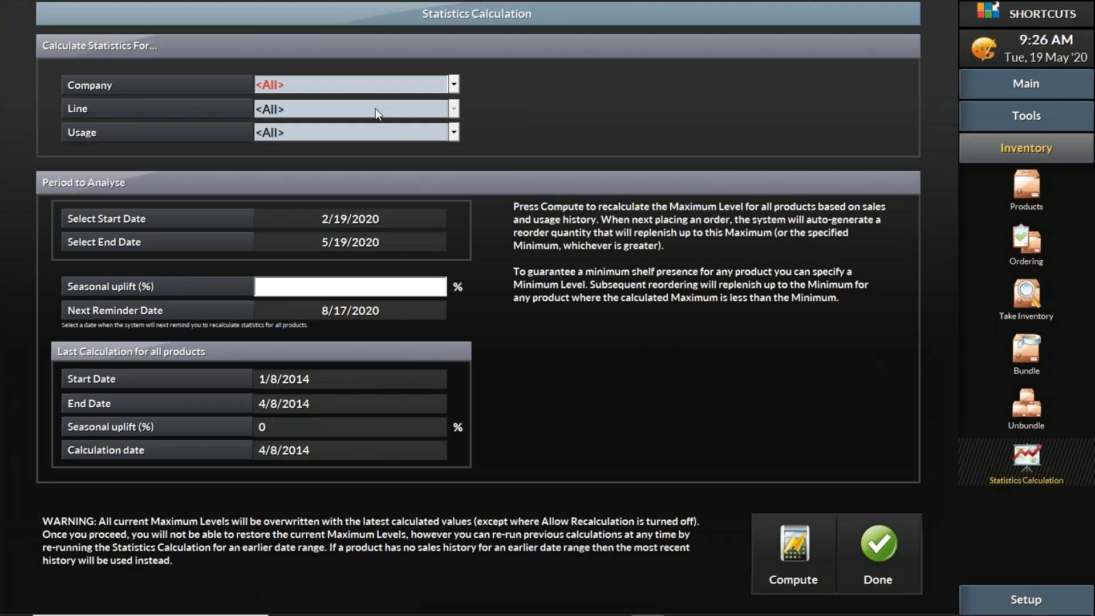
{"action": "left_click", "coordinate": [454, 85]}
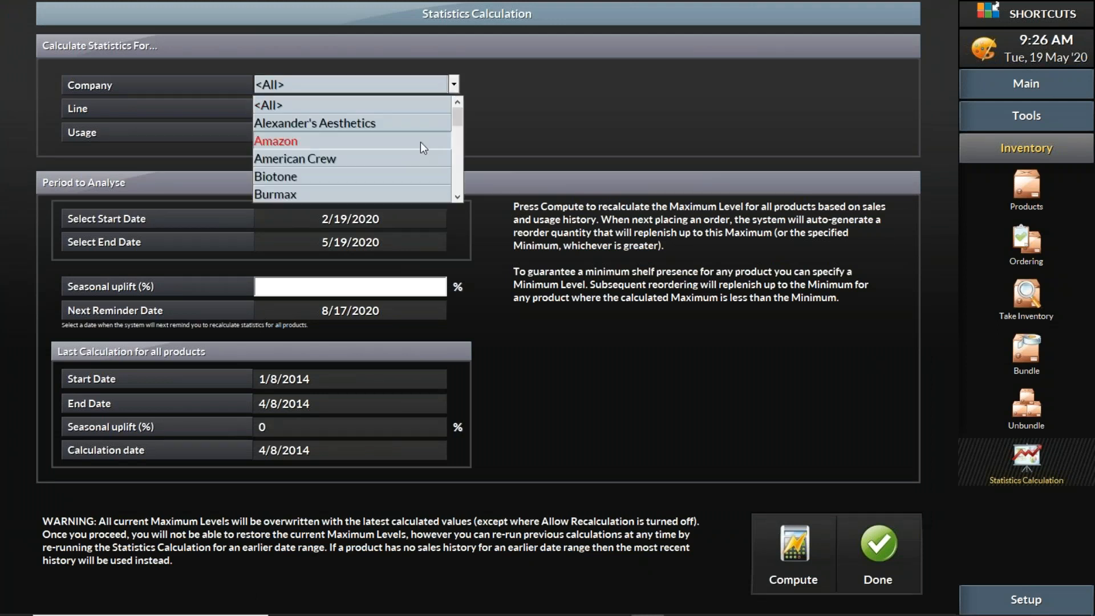
{"action": "left_click", "coordinate": [356, 159]}
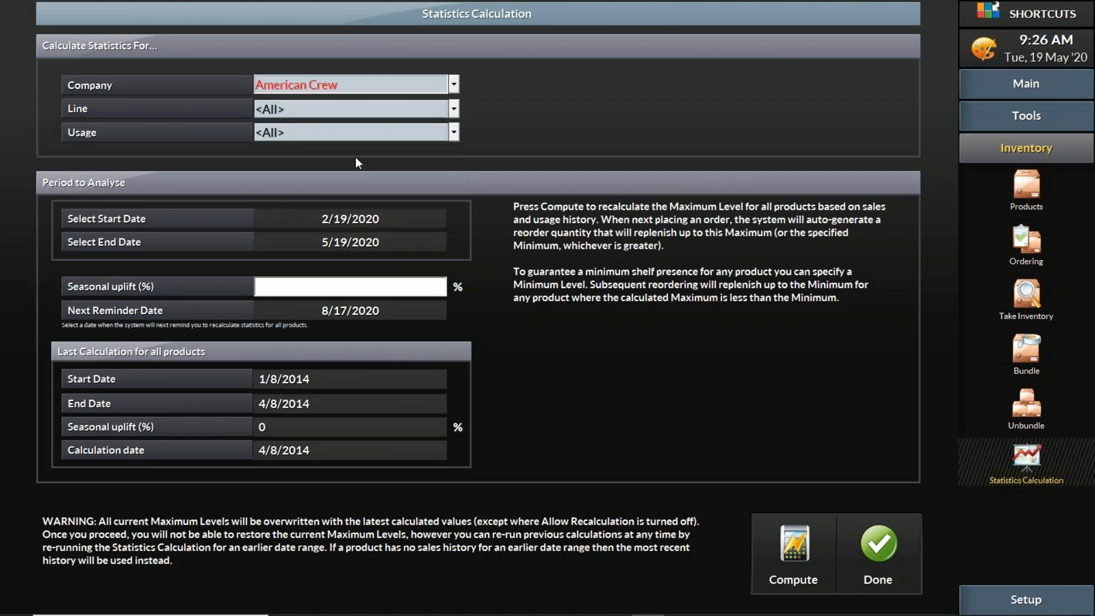
{"action": "left_click", "coordinate": [424, 283]}
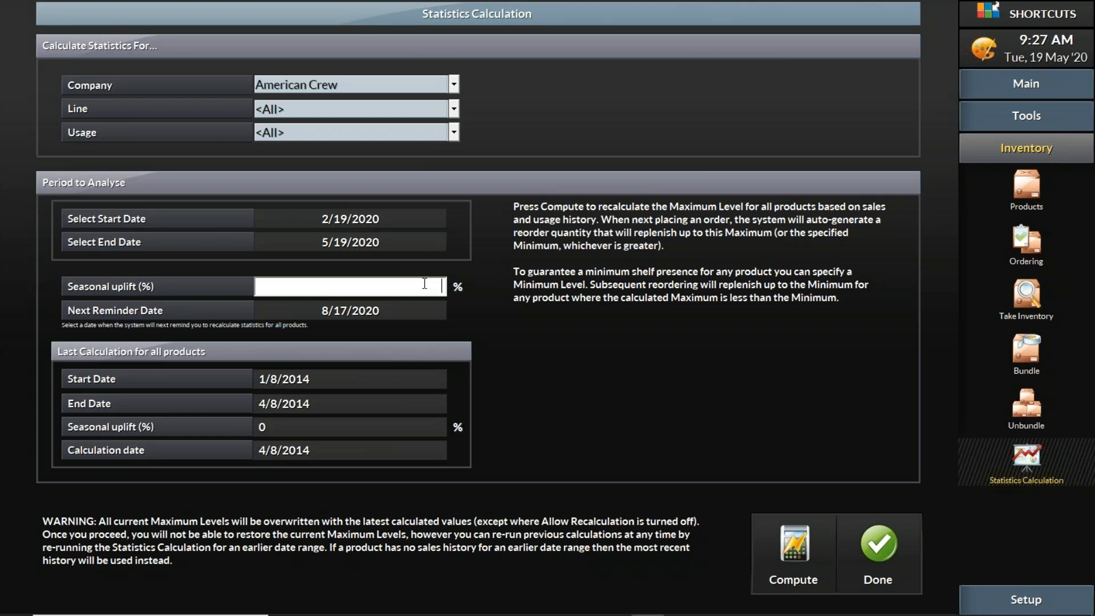
{"action": "left_click", "coordinate": [882, 556]}
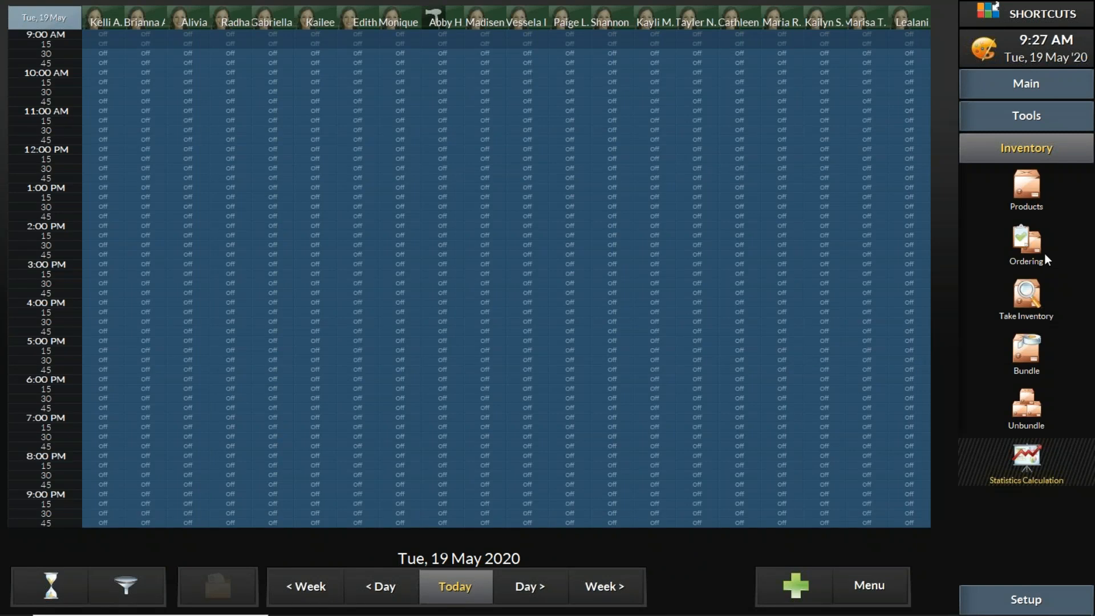
Open the saved Dermalogica order from the orders list to review its products and ordering options, and close it unchanged.
{"action": "left_click", "coordinate": [1029, 239]}
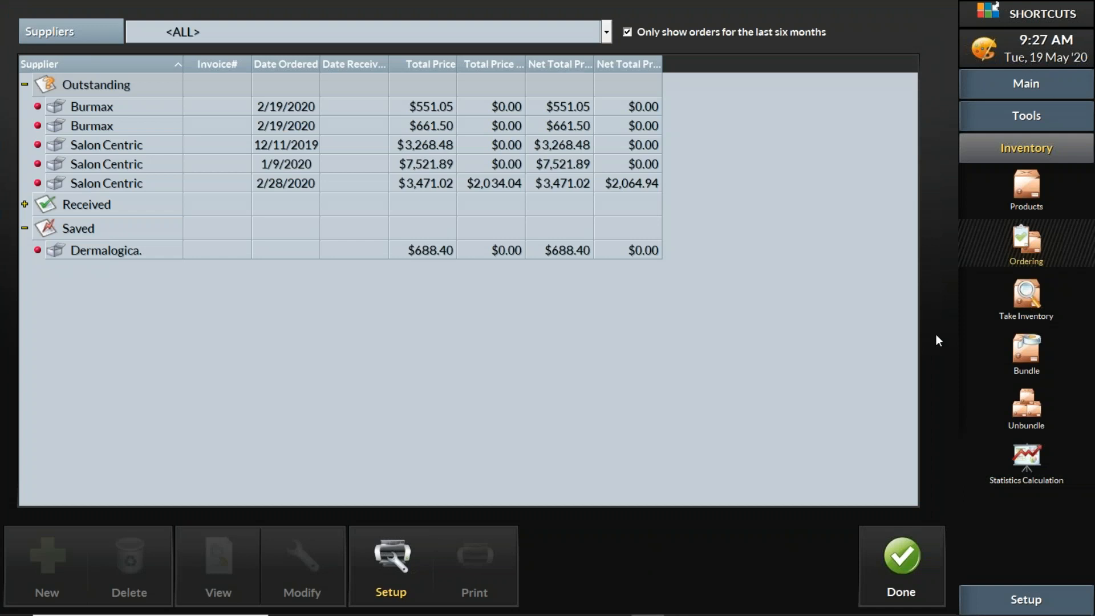
{"action": "left_click", "coordinate": [105, 251]}
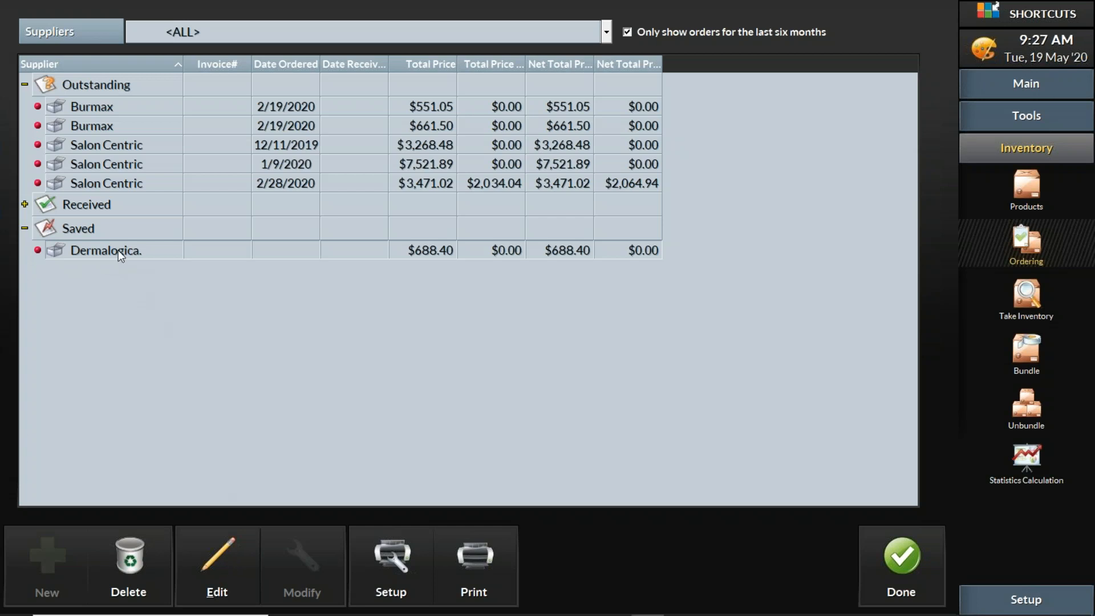
{"action": "left_click", "coordinate": [221, 557]}
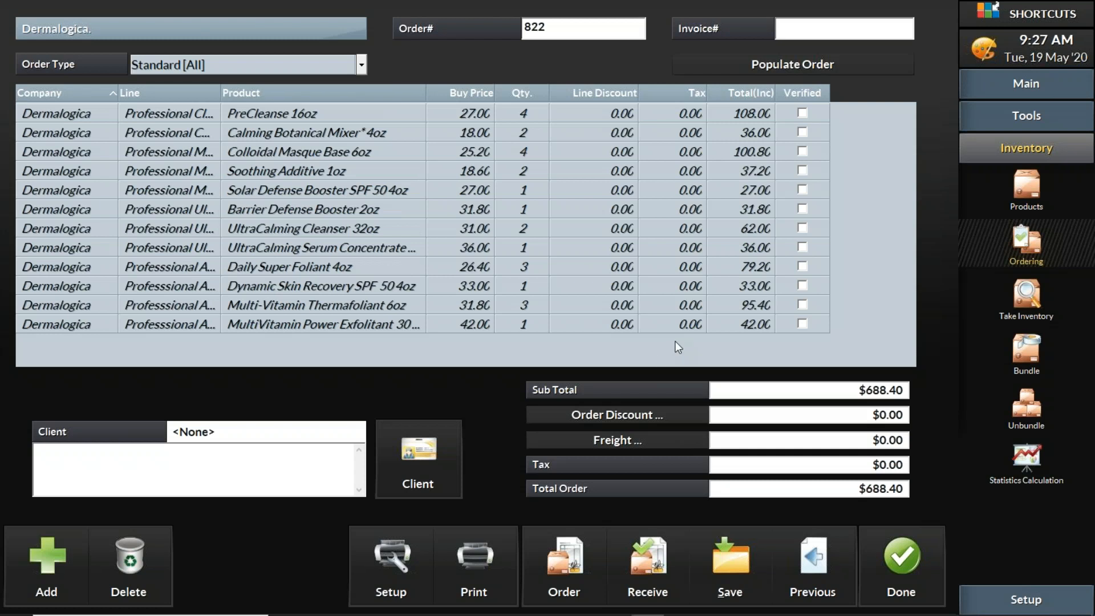
{"action": "left_click", "coordinate": [580, 534]}
{"action": "left_click", "coordinate": [902, 565]}
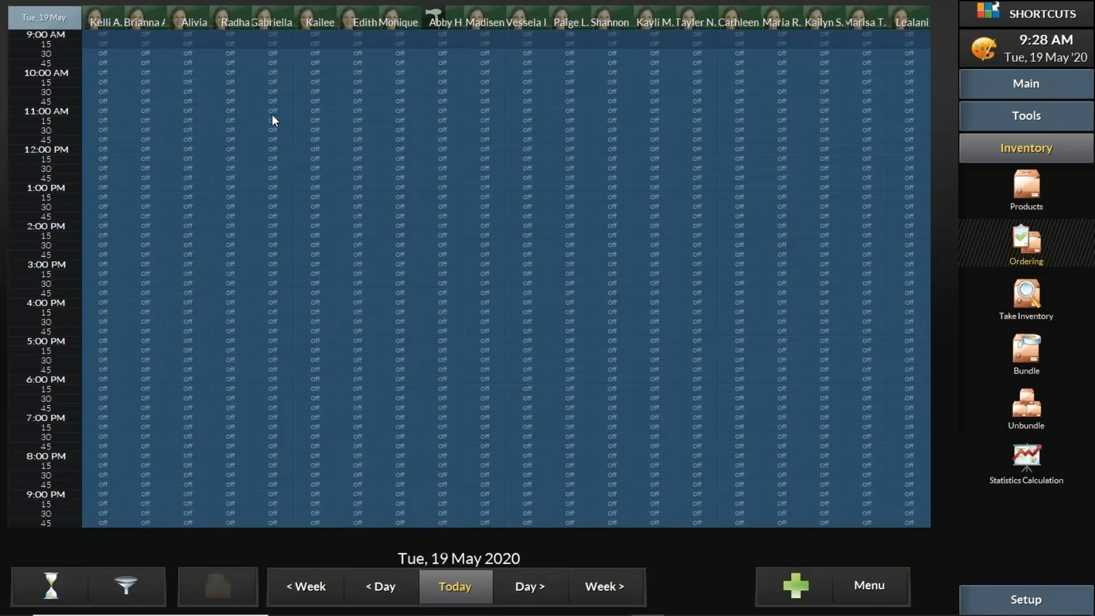
Return to the orders list and open the outstanding Salon Centric order dated 12/11/2019 for receiving.
{"action": "left_click", "coordinate": [1026, 240]}
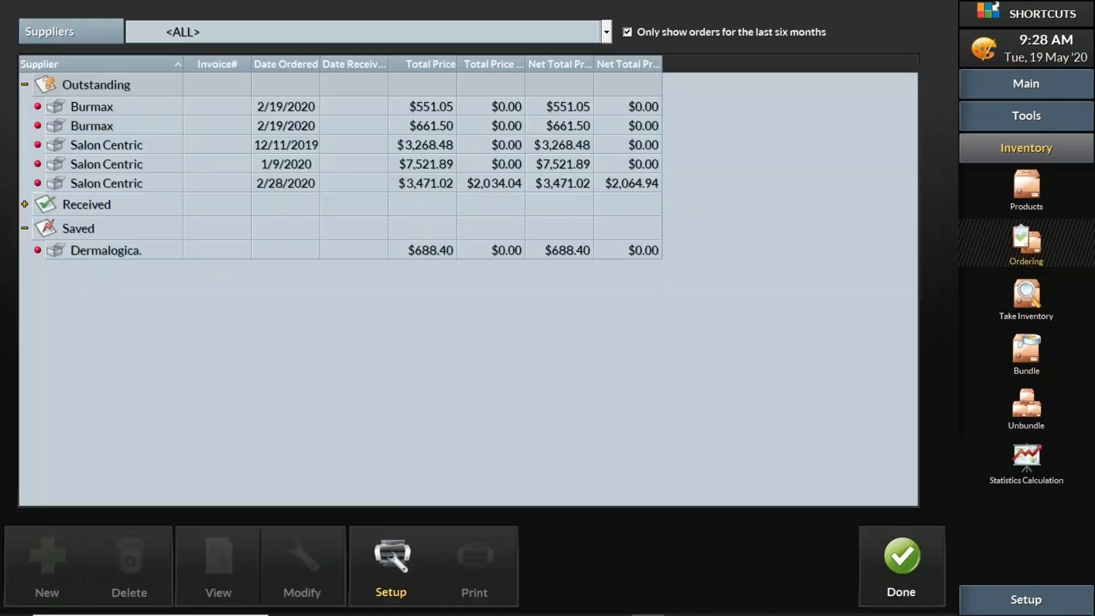
{"action": "left_click", "coordinate": [99, 108]}
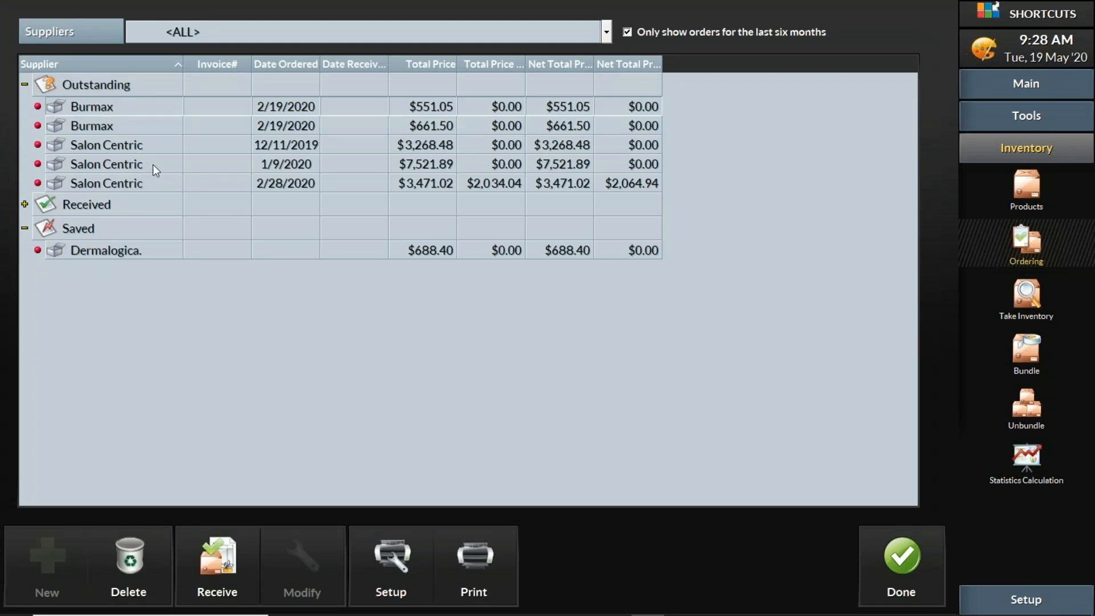
{"action": "left_click", "coordinate": [153, 146]}
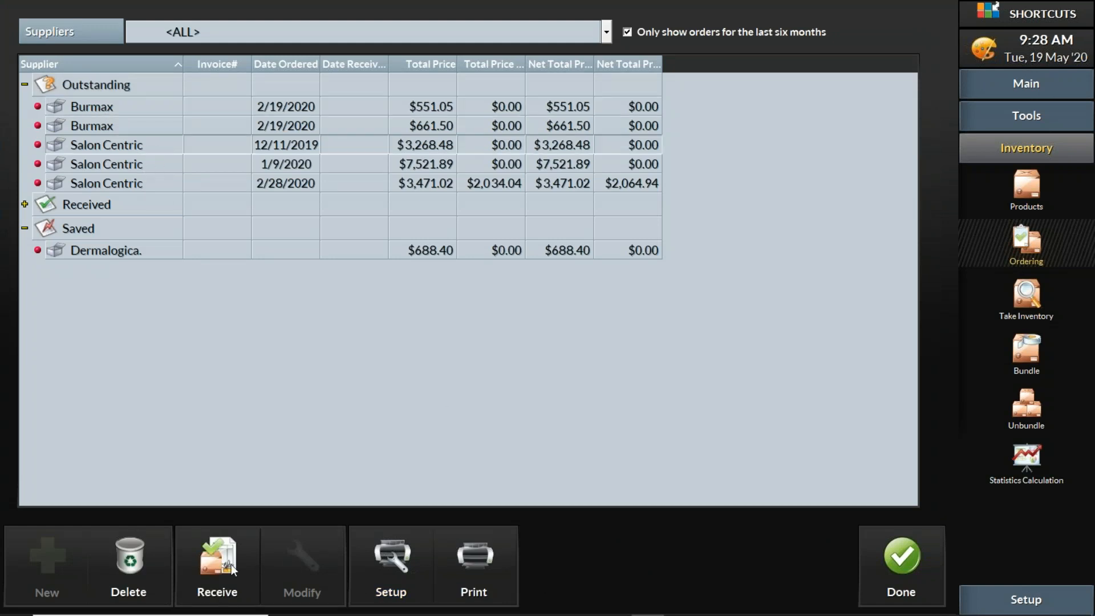
{"action": "left_click", "coordinate": [210, 564]}
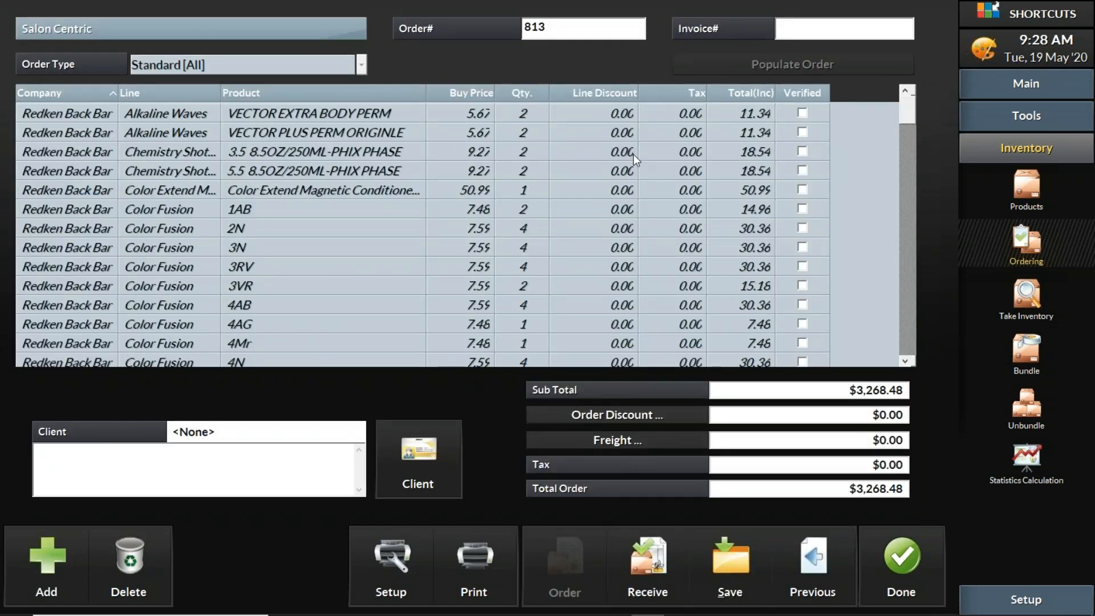
Set the received quantity of VECTOR EXTRA BODY PERM to 0 and put the 2 missing units on back order.
{"action": "left_click", "coordinate": [526, 115]}
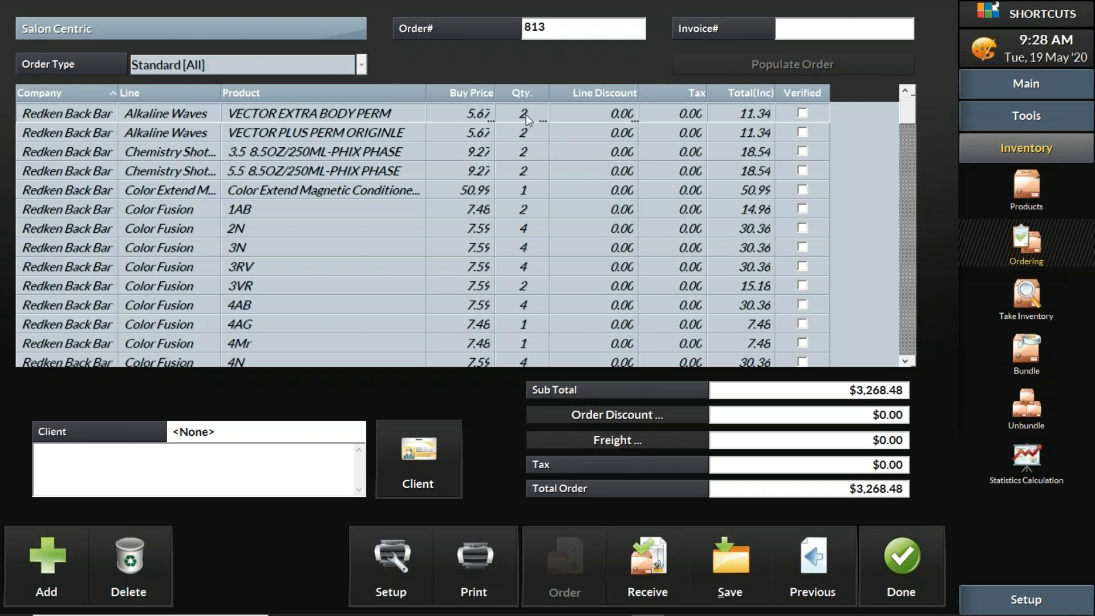
{"action": "type", "text": "6"}
{"action": "left_click", "coordinate": [524, 135]}
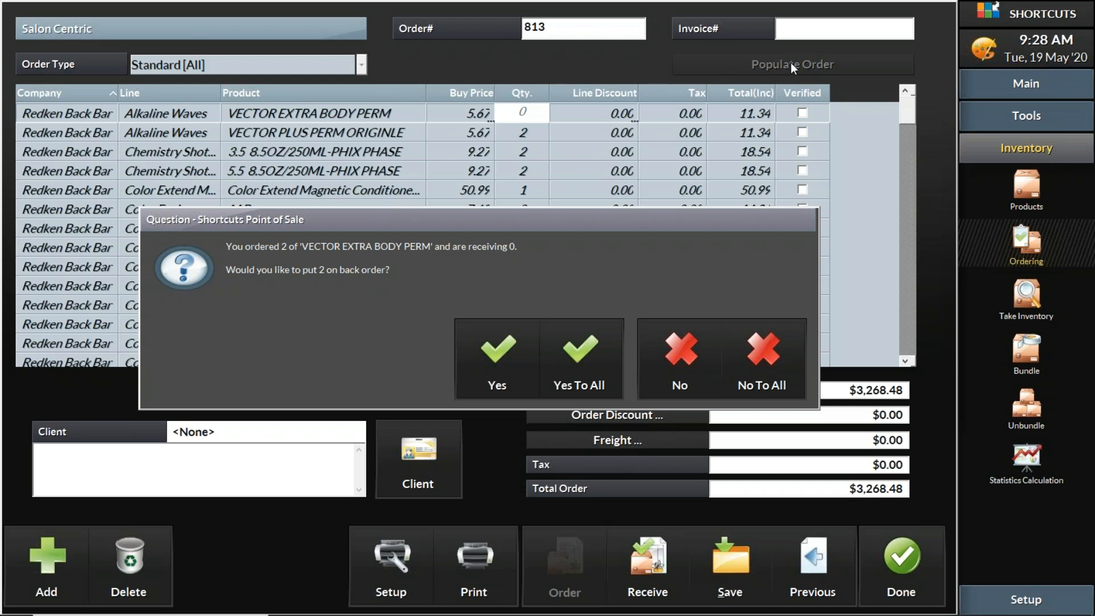
{"action": "left_click", "coordinate": [503, 349]}
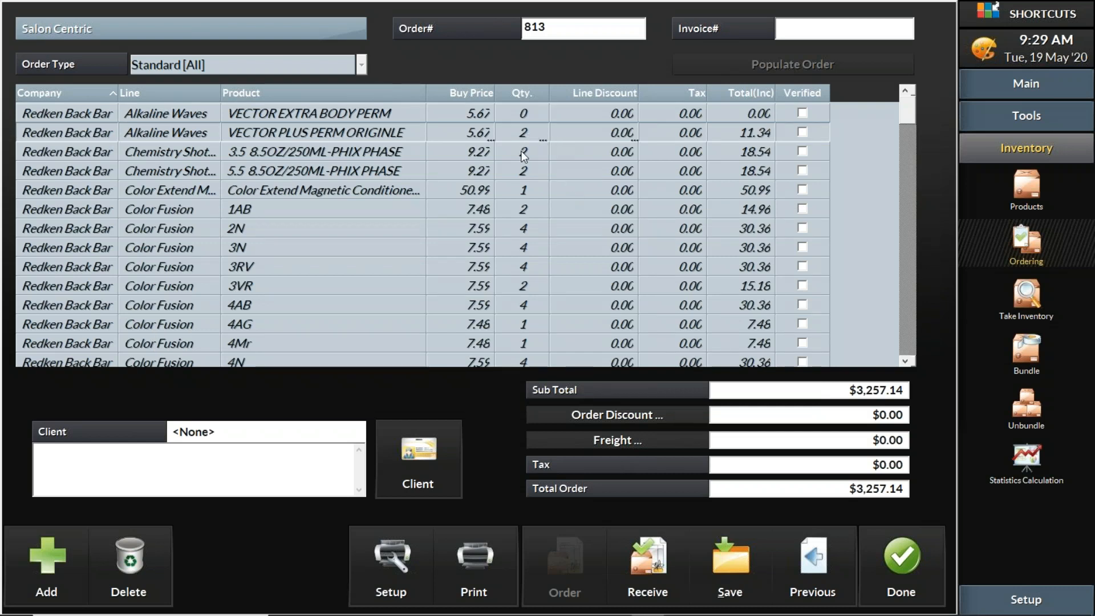
Set the received quantity of Color Fusion 2N to 2 and put the 2 missing units on back order.
{"action": "left_click", "coordinate": [524, 229]}
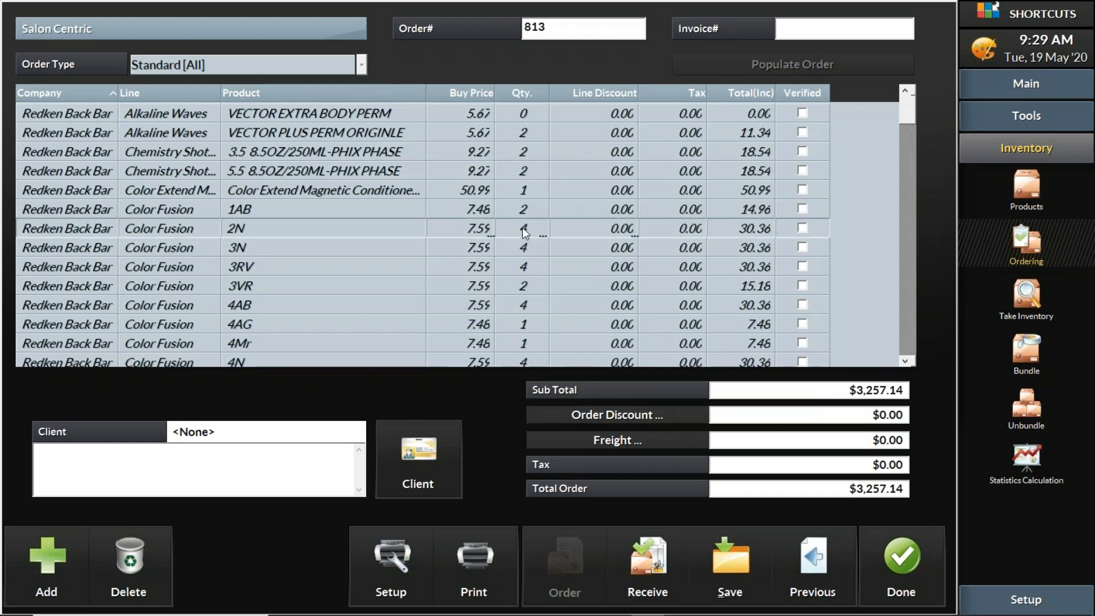
{"action": "type", "text": "2"}
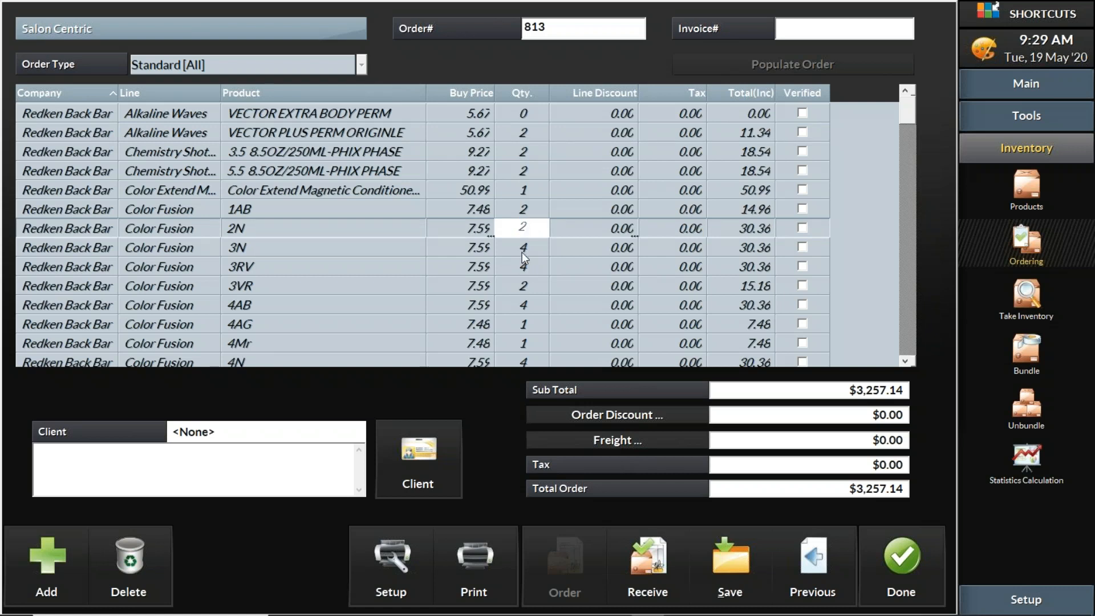
{"action": "left_click", "coordinate": [522, 252]}
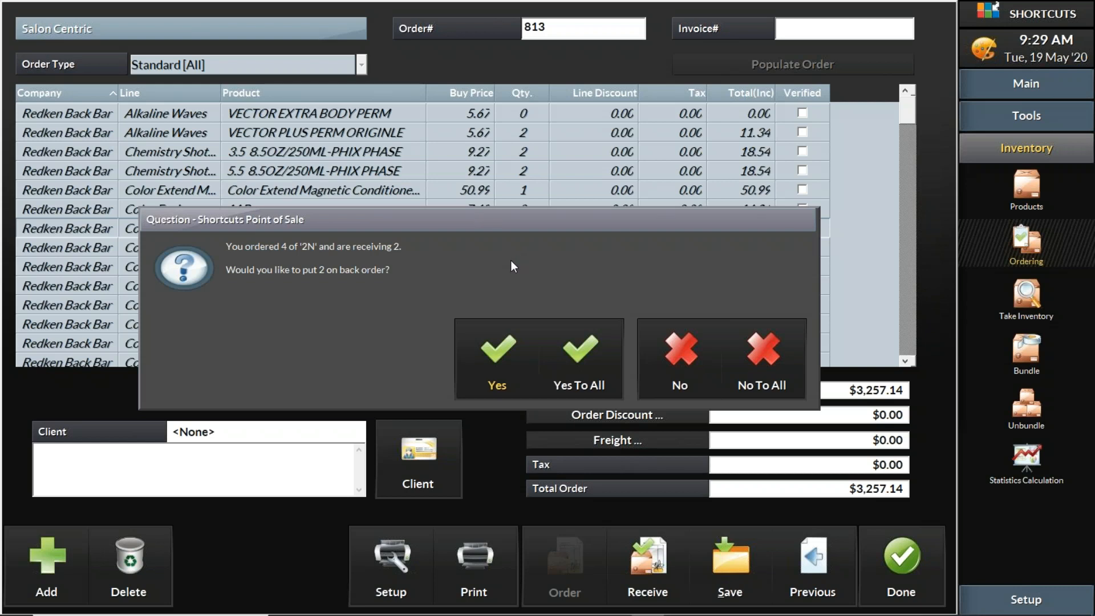
{"action": "left_click", "coordinate": [502, 351]}
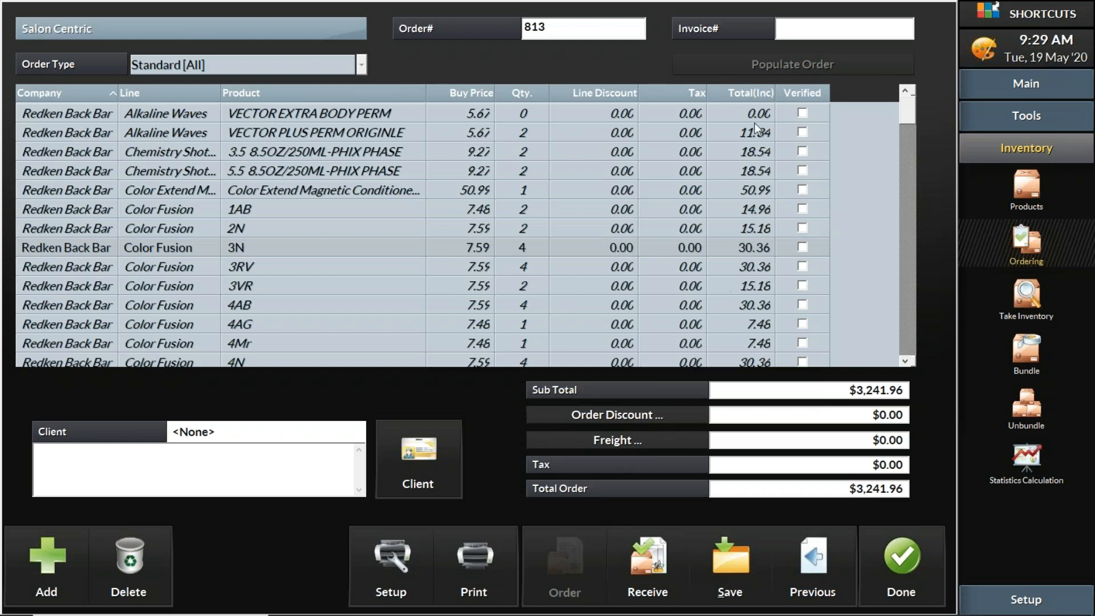
Fill in the supplier's invoice number and receive the Salon Centric order, answering the confirmations that follow.
{"action": "left_click", "coordinate": [663, 555]}
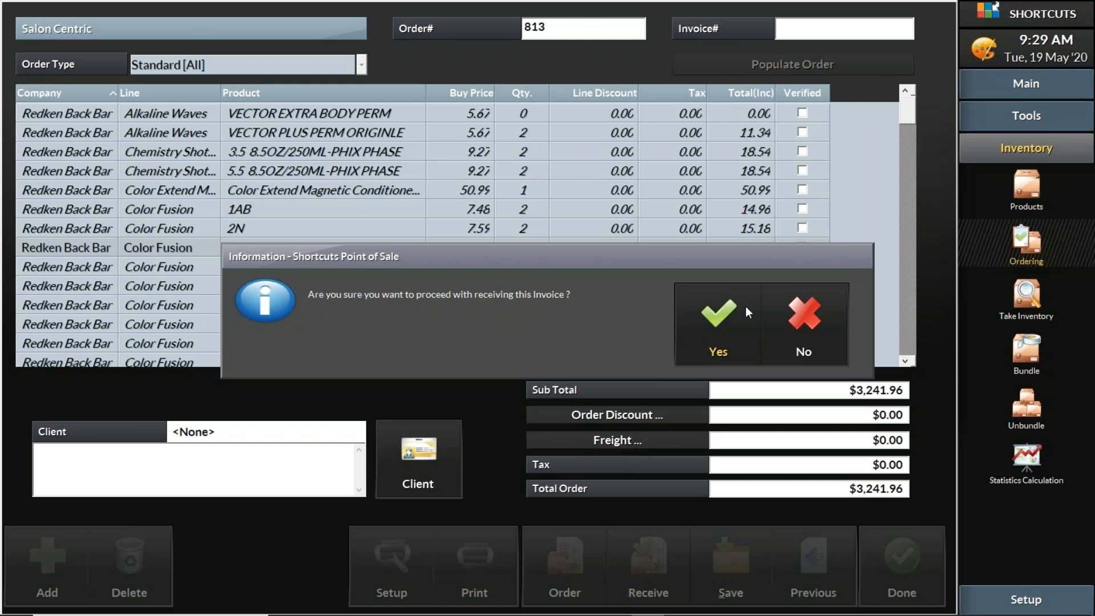
{"action": "left_click", "coordinate": [794, 322]}
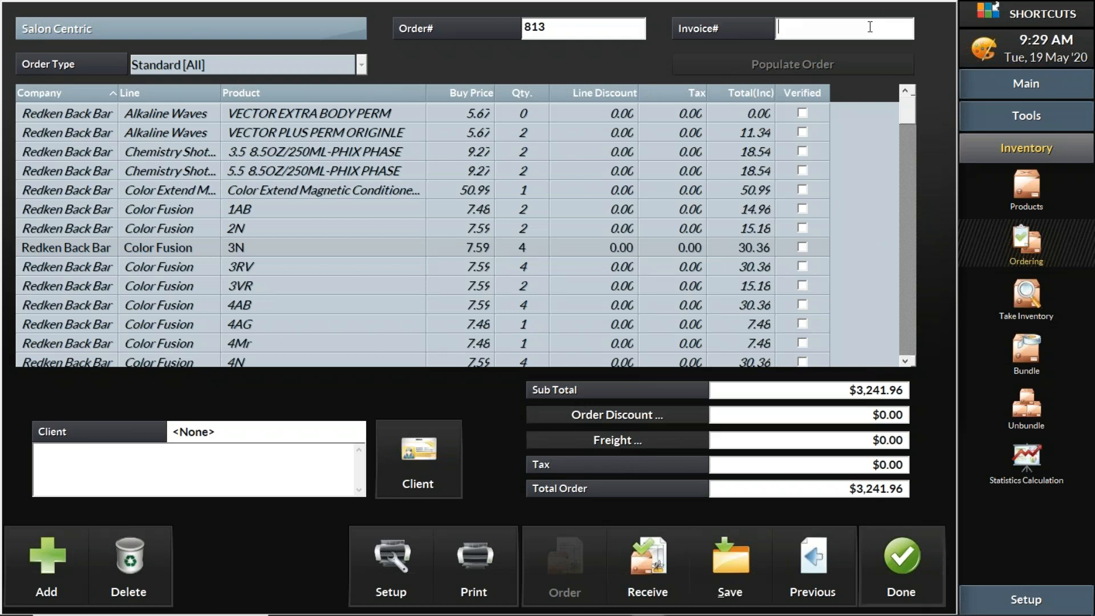
{"action": "type", "text": "4354565834"}
{"action": "left_click", "coordinate": [656, 567]}
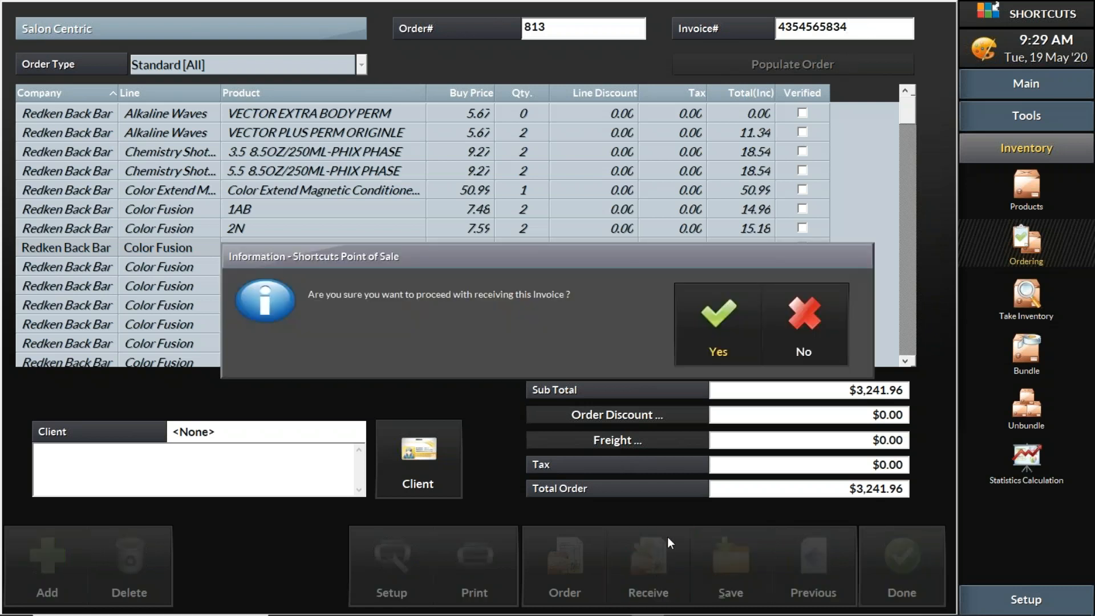
{"action": "left_click", "coordinate": [728, 317]}
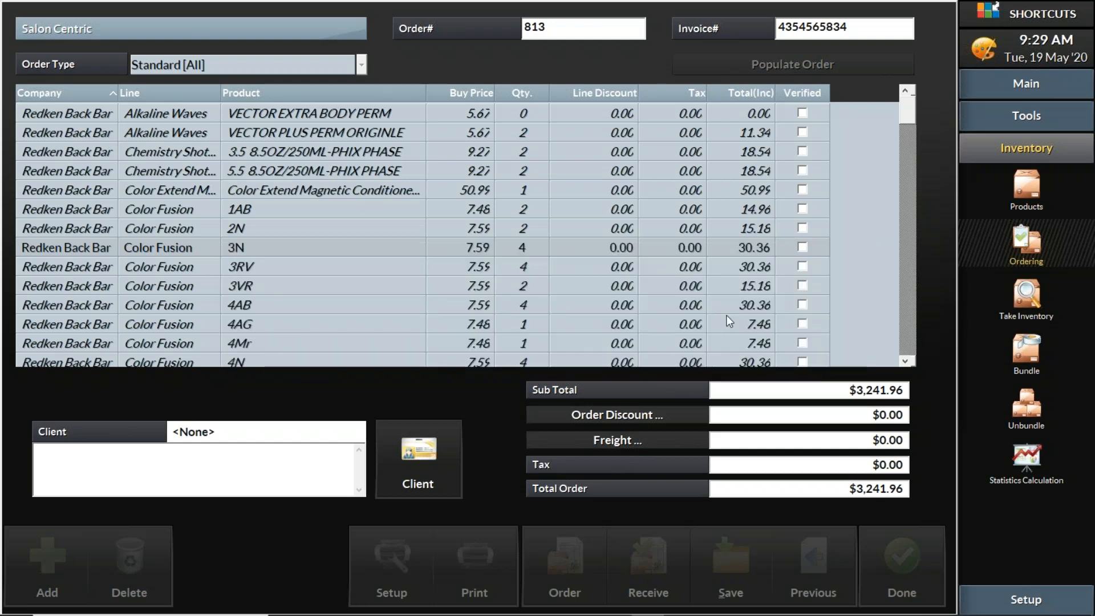
{"action": "left_click", "coordinate": [748, 326]}
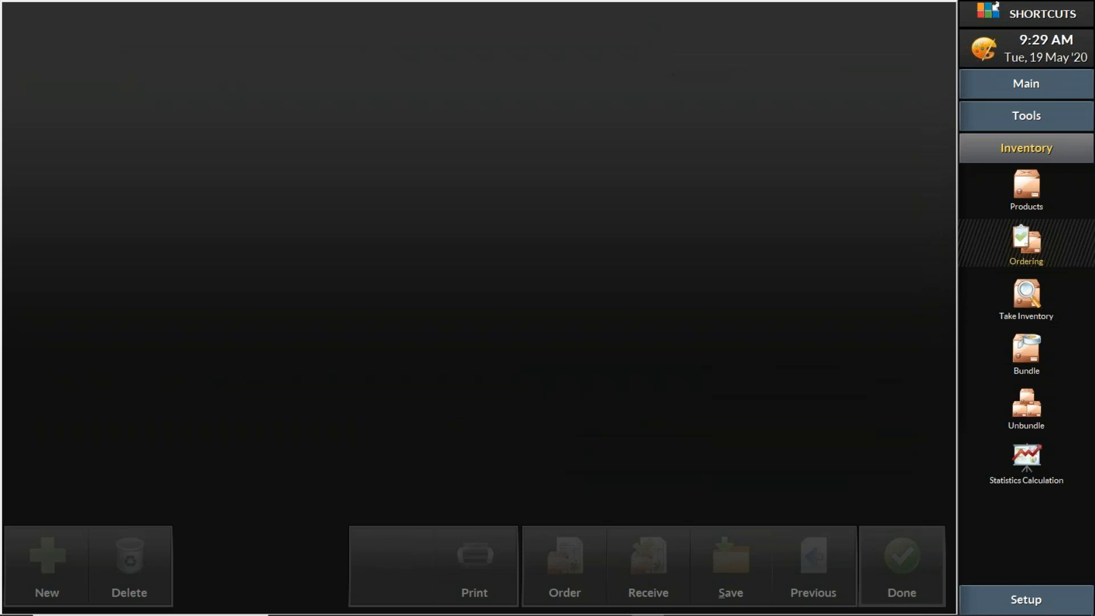
{"action": "left_click", "coordinate": [800, 319]}
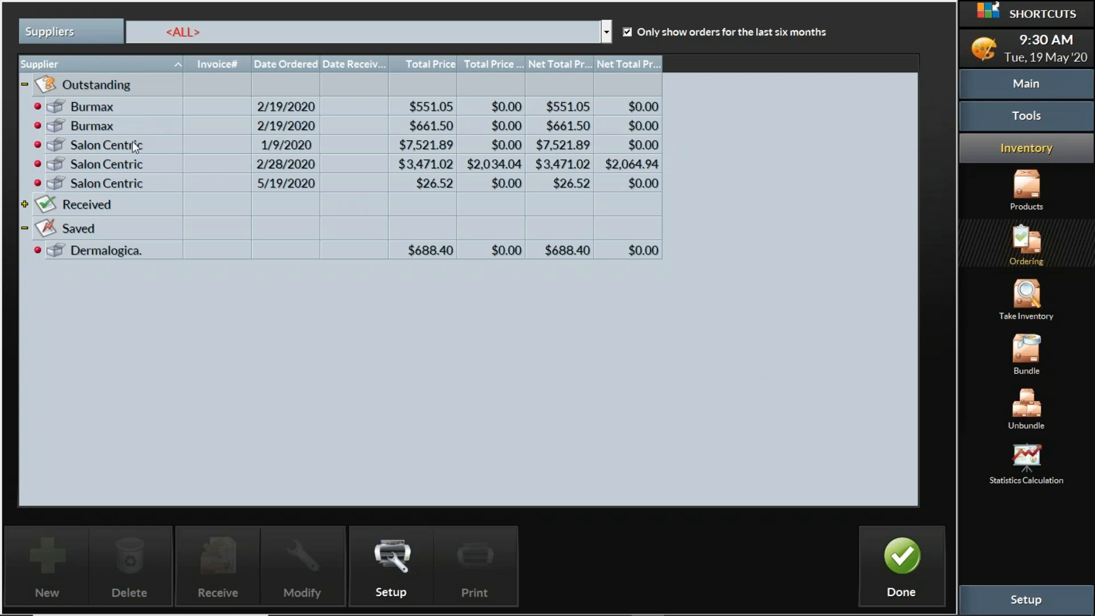
Open the outstanding Salon Centric back order dated 5/19/2020 for receiving to review its products.
{"action": "left_click", "coordinate": [115, 182]}
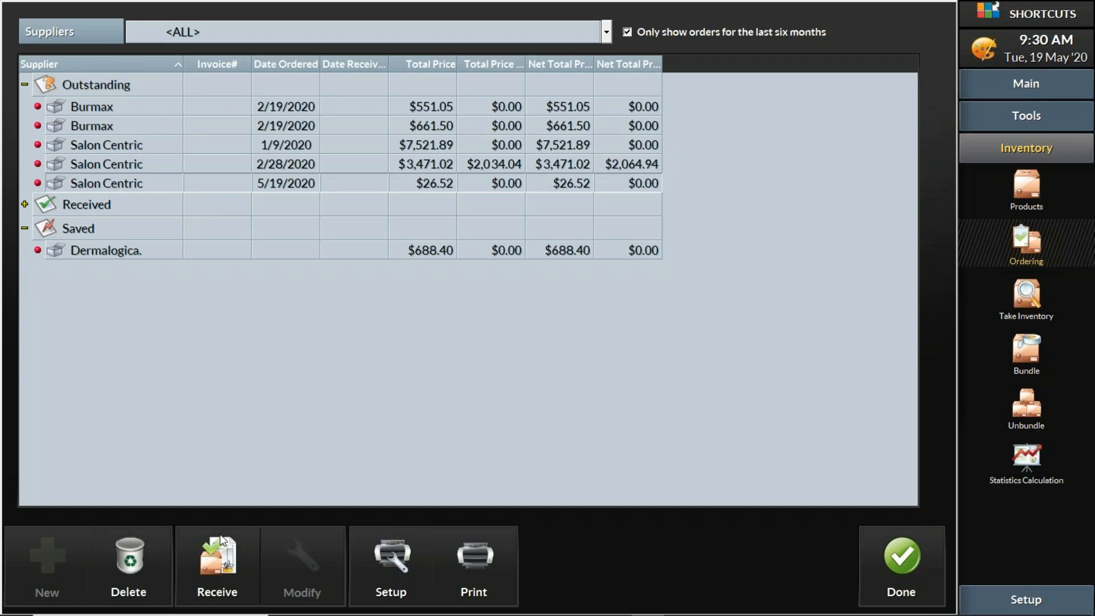
{"action": "left_click", "coordinate": [222, 569]}
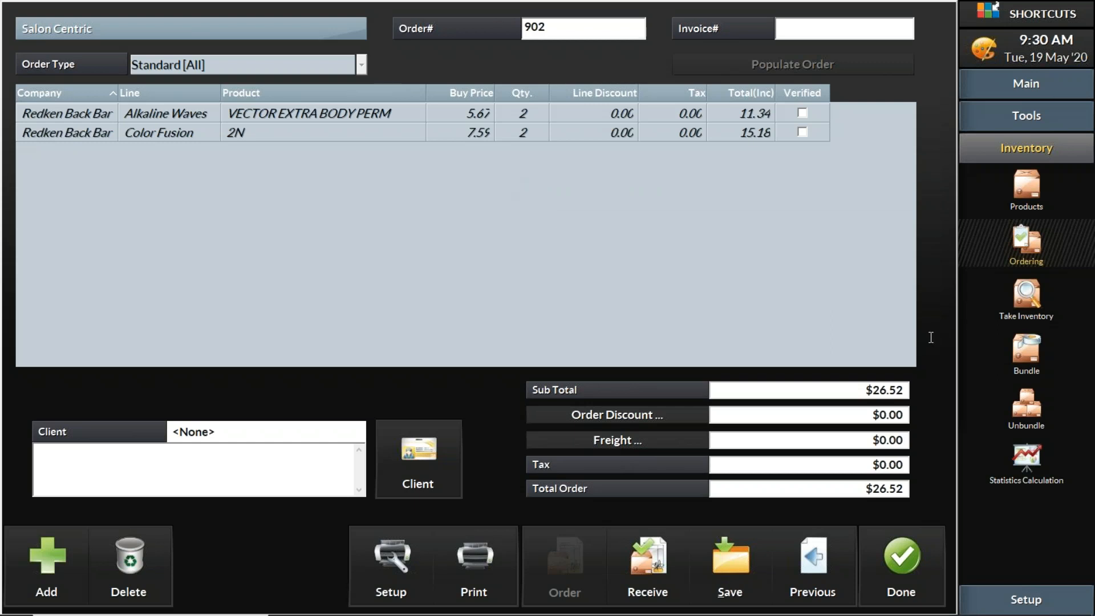
Open the general Inventory configuration and review the choices for reordering when stock falls below a level, keeping Minimum Level.
{"action": "left_click", "coordinate": [1041, 601]}
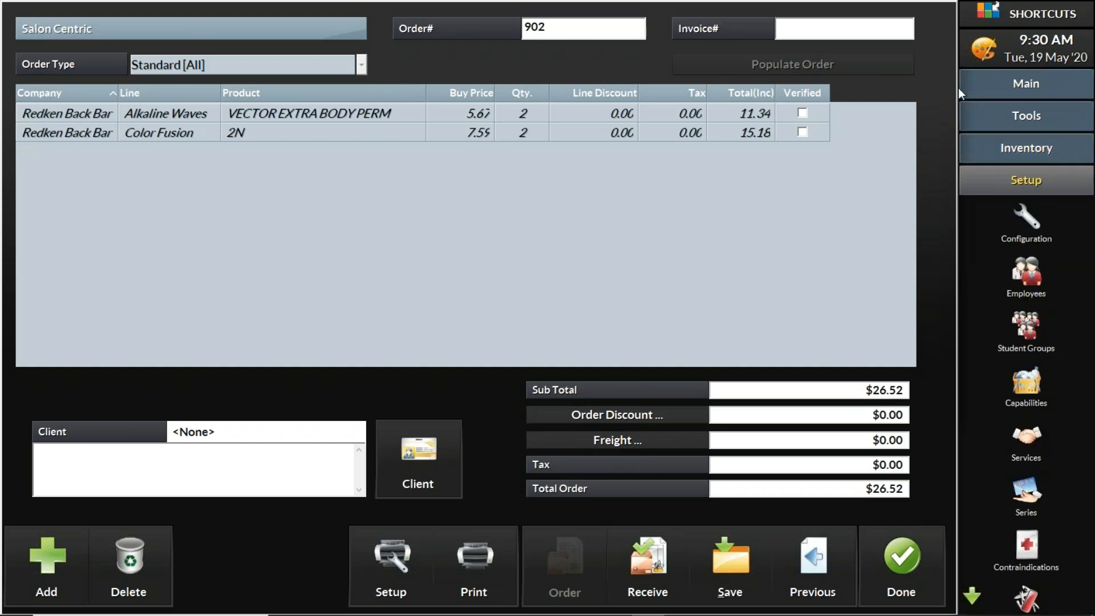
{"action": "left_click", "coordinate": [1034, 227]}
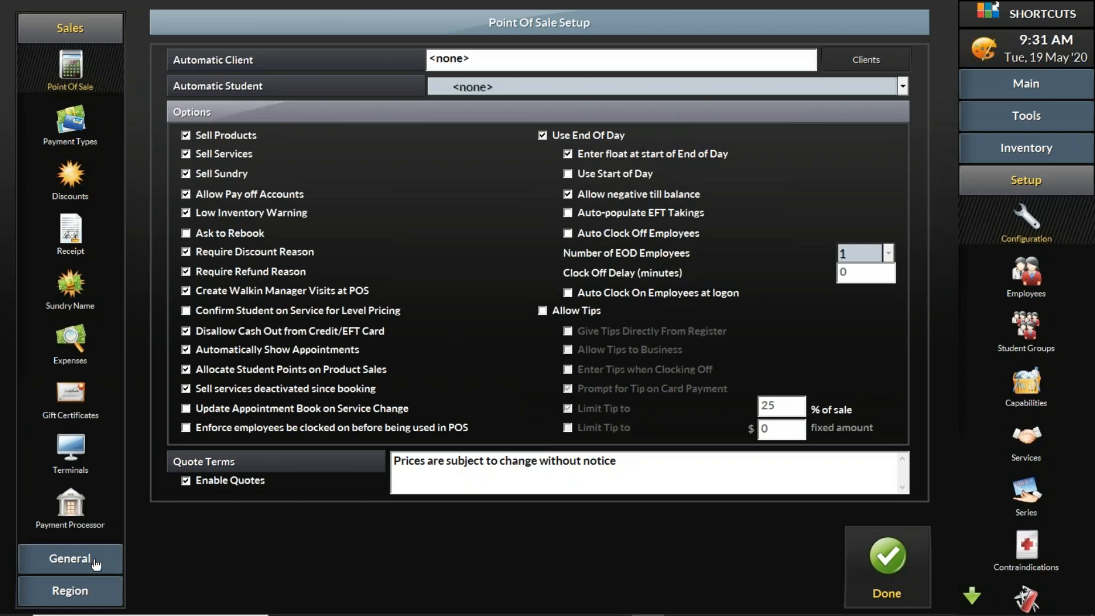
{"action": "left_click", "coordinate": [95, 563]}
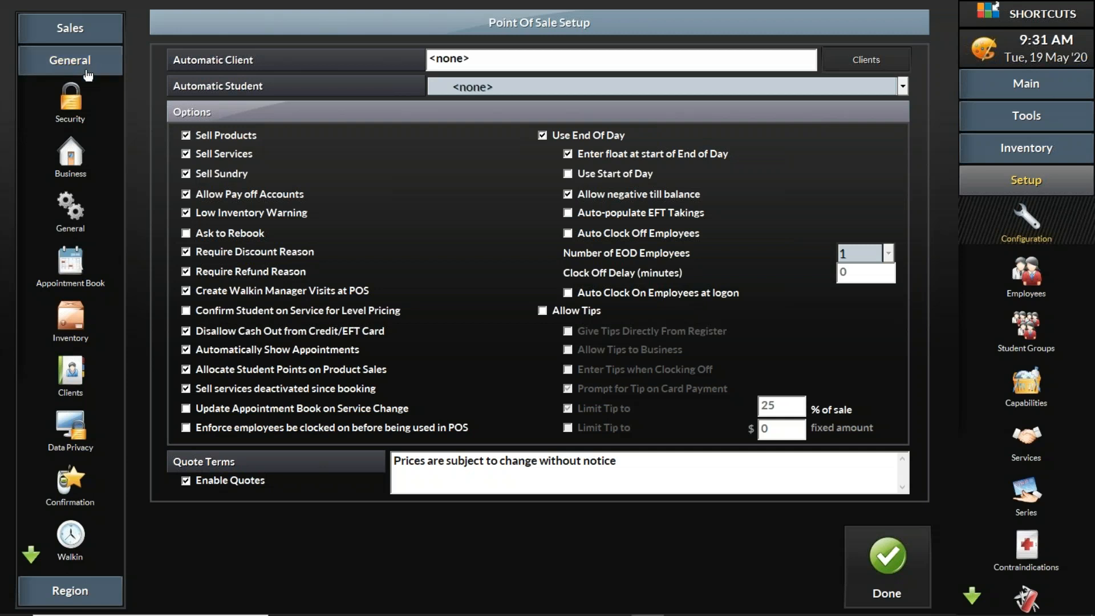
{"action": "left_click", "coordinate": [70, 324]}
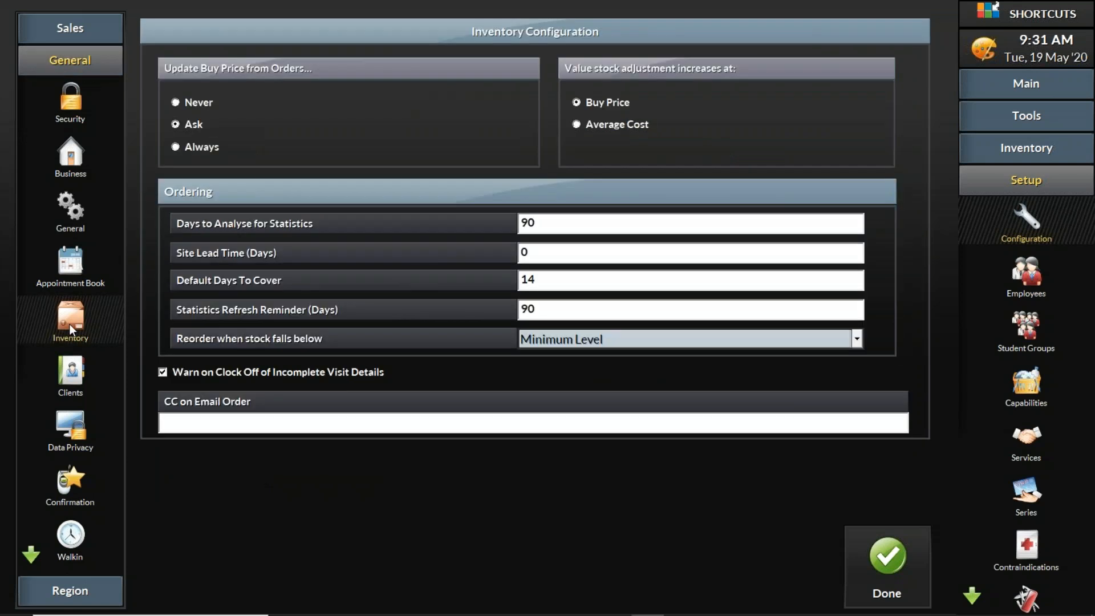
{"action": "left_click", "coordinate": [734, 345]}
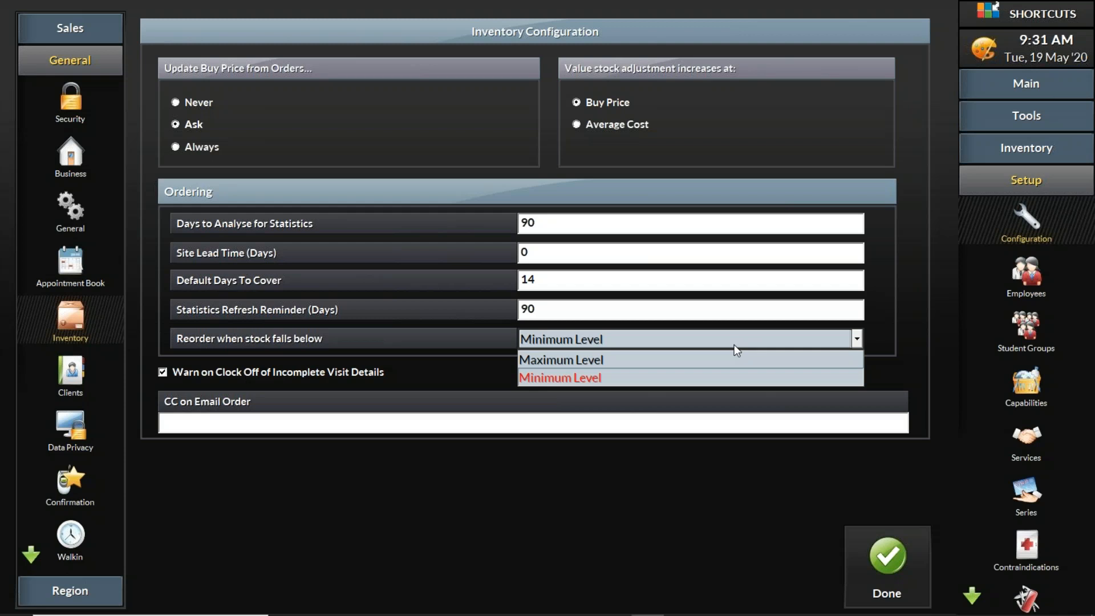
{"action": "left_click", "coordinate": [632, 378]}
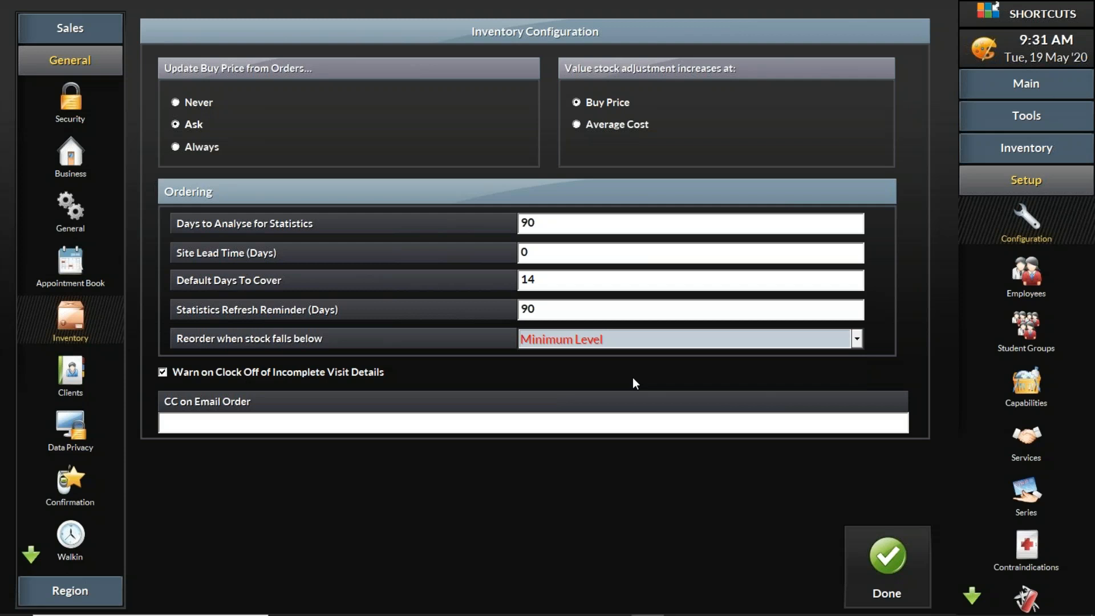
Review Default Days To Cover and Days to Analyse for Statistics, and leave the Inventory configuration unchanged.
{"action": "left_click_drag", "start_coordinate": [589, 280], "coordinate": [512, 276]}
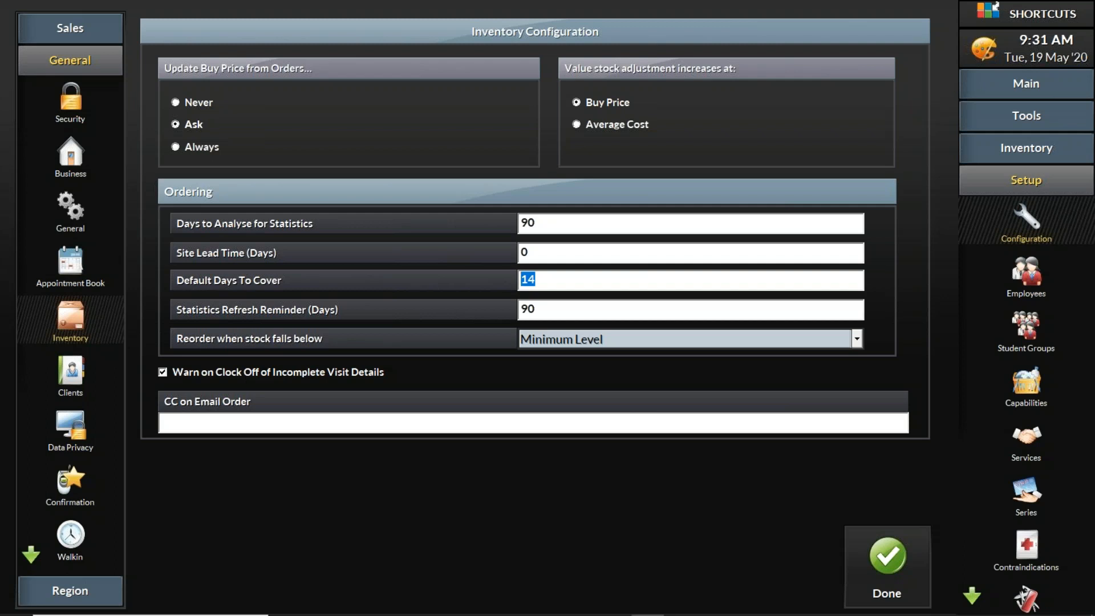
{"action": "left_click", "coordinate": [552, 283]}
{"action": "left_click", "coordinate": [557, 223]}
{"action": "left_click", "coordinate": [902, 563]}
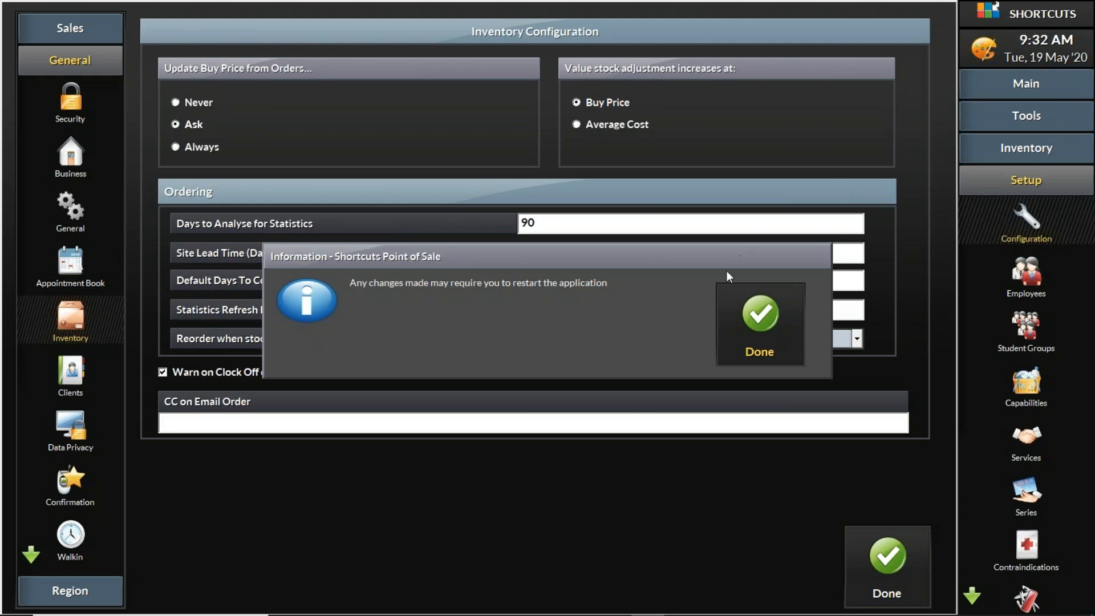
{"action": "left_click", "coordinate": [739, 317]}
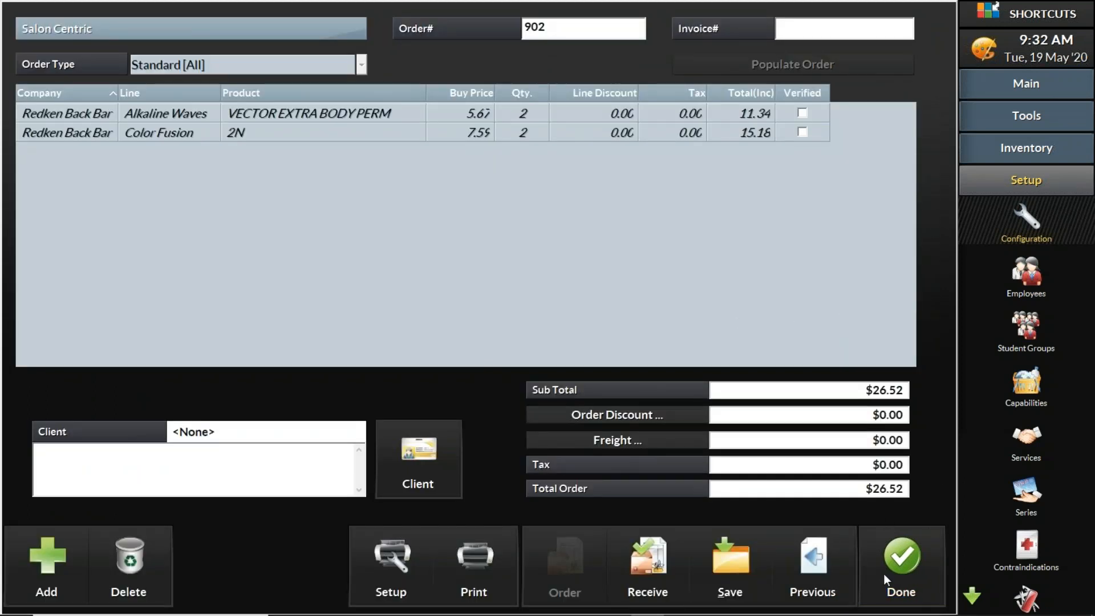
Close the Salon Centric order and open the saved Dermalogica order to review its order types, keeping Standard [All].
{"action": "left_click", "coordinate": [899, 568]}
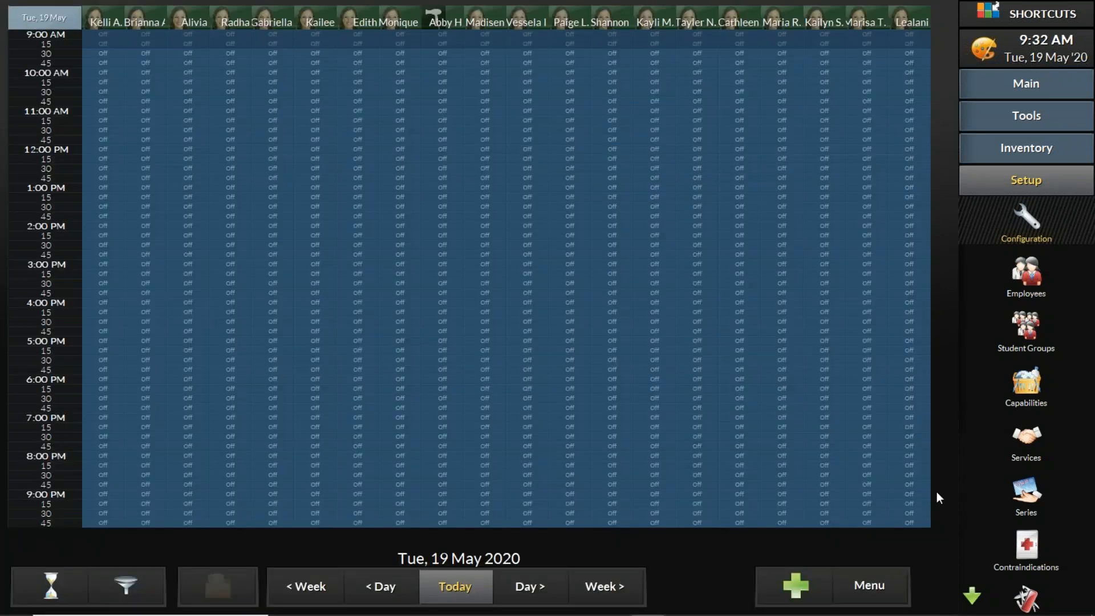
{"action": "left_click", "coordinate": [1047, 148]}
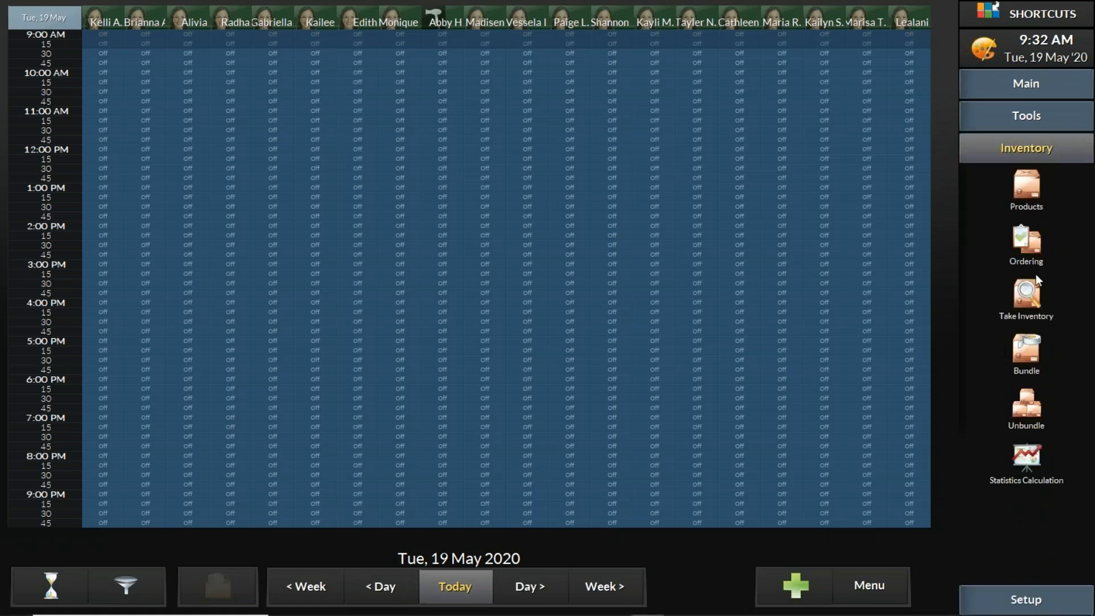
{"action": "left_click", "coordinate": [1034, 252]}
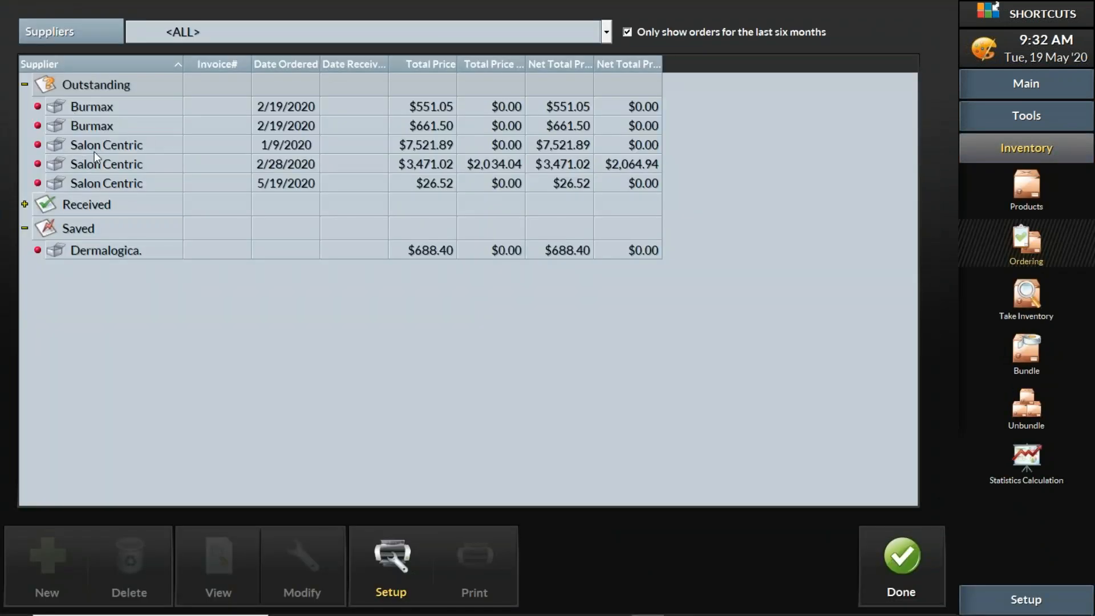
{"action": "left_click", "coordinate": [95, 255]}
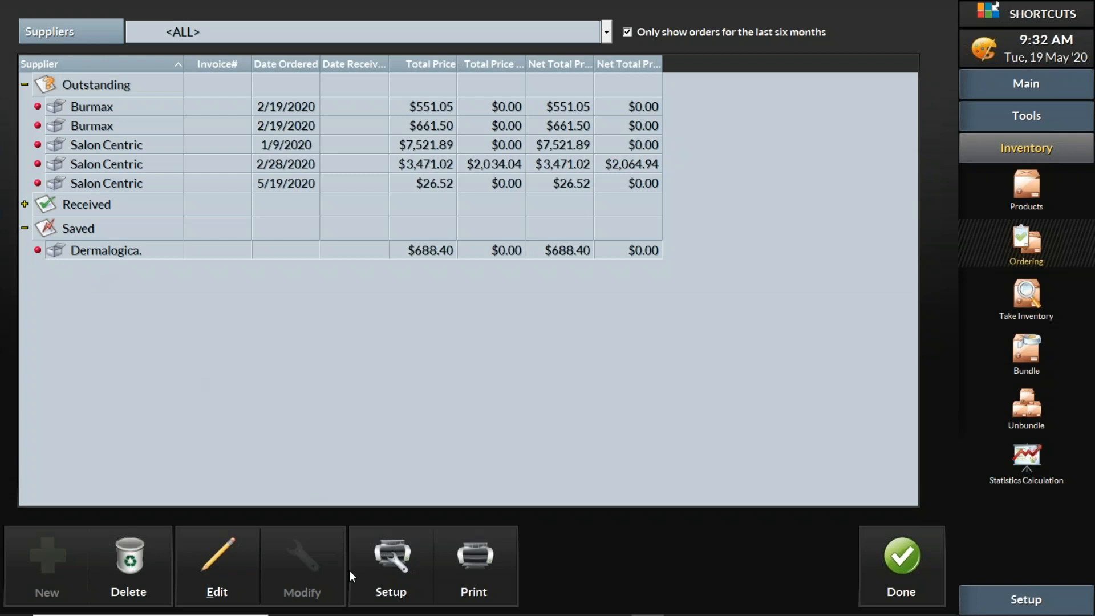
{"action": "left_click", "coordinate": [221, 566]}
{"action": "left_click", "coordinate": [352, 67]}
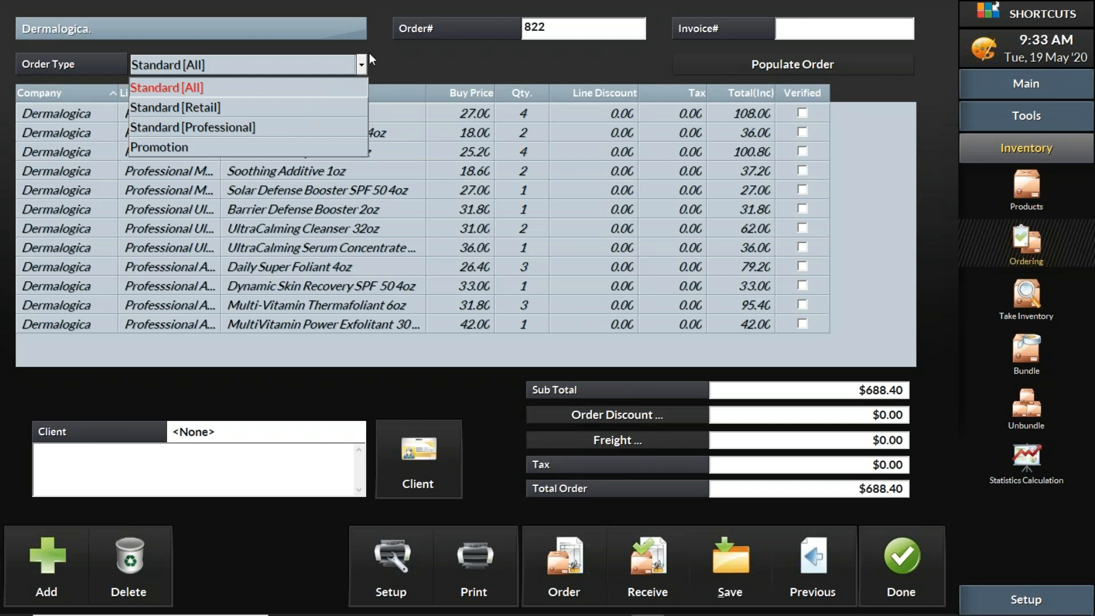
{"action": "left_click", "coordinate": [386, 60]}
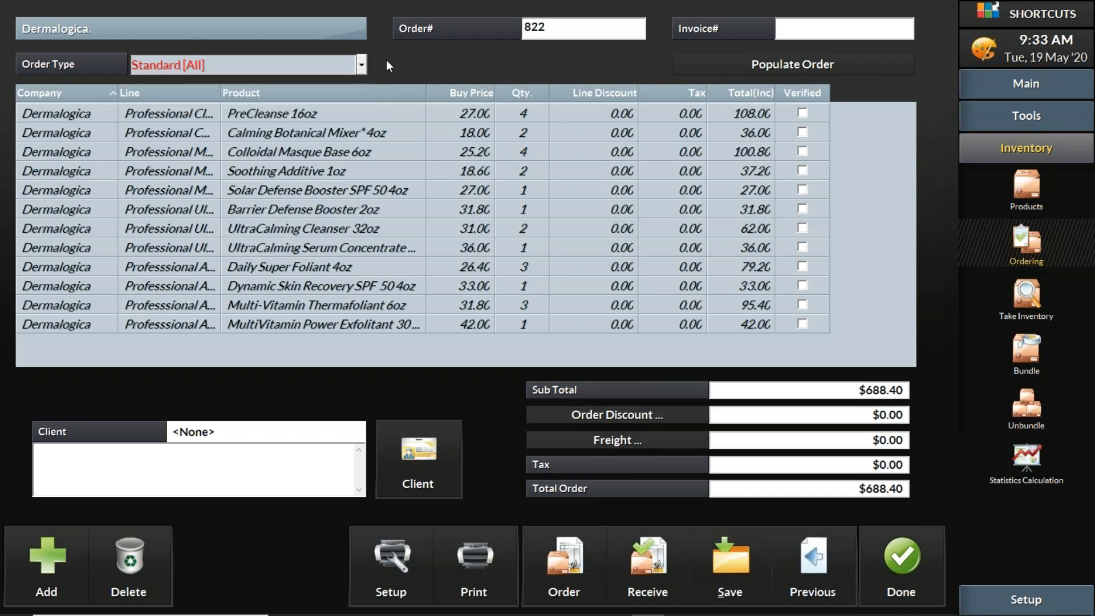
Open the Products list and expand Burmax's Salon BackBar line to compare current stock with the maximum and minimum levels.
{"action": "left_click", "coordinate": [981, 195]}
{"action": "left_click", "coordinate": [32, 165]}
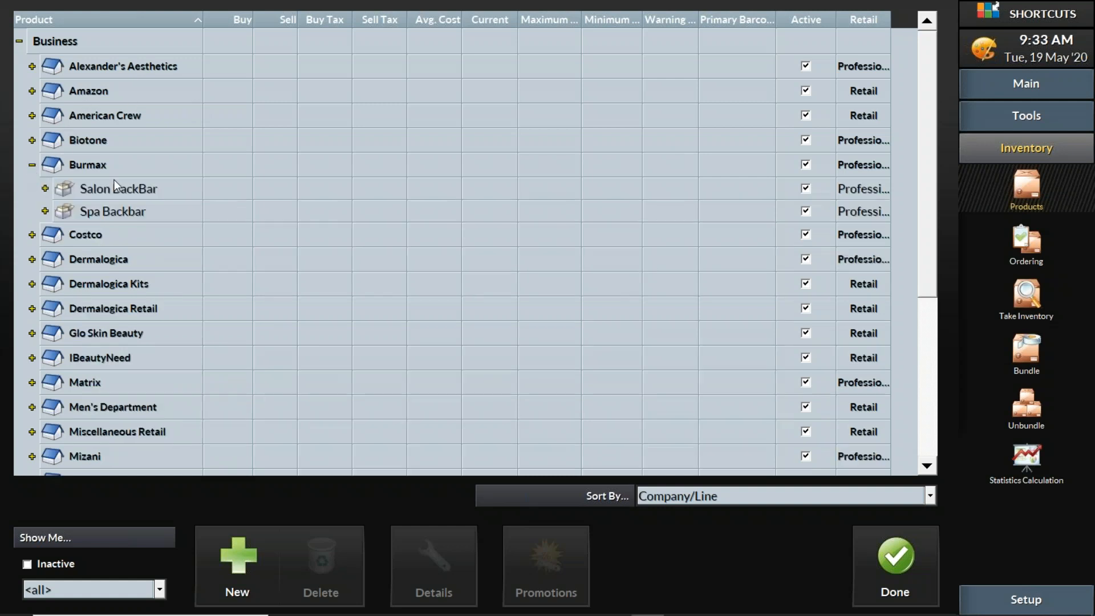
{"action": "left_click", "coordinate": [45, 188]}
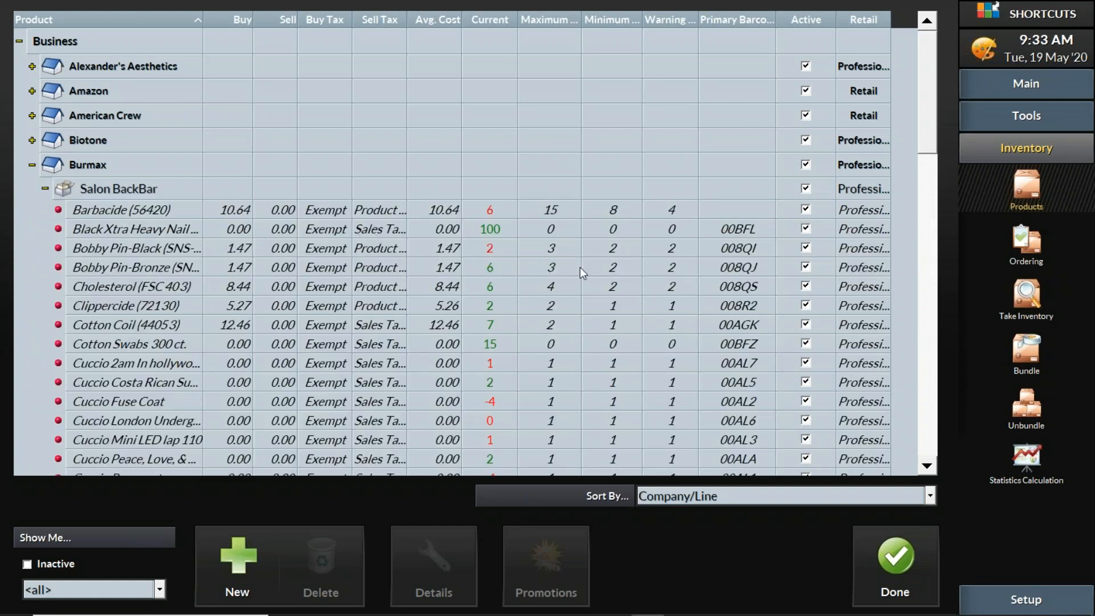
{"action": "left_click", "coordinate": [492, 214]}
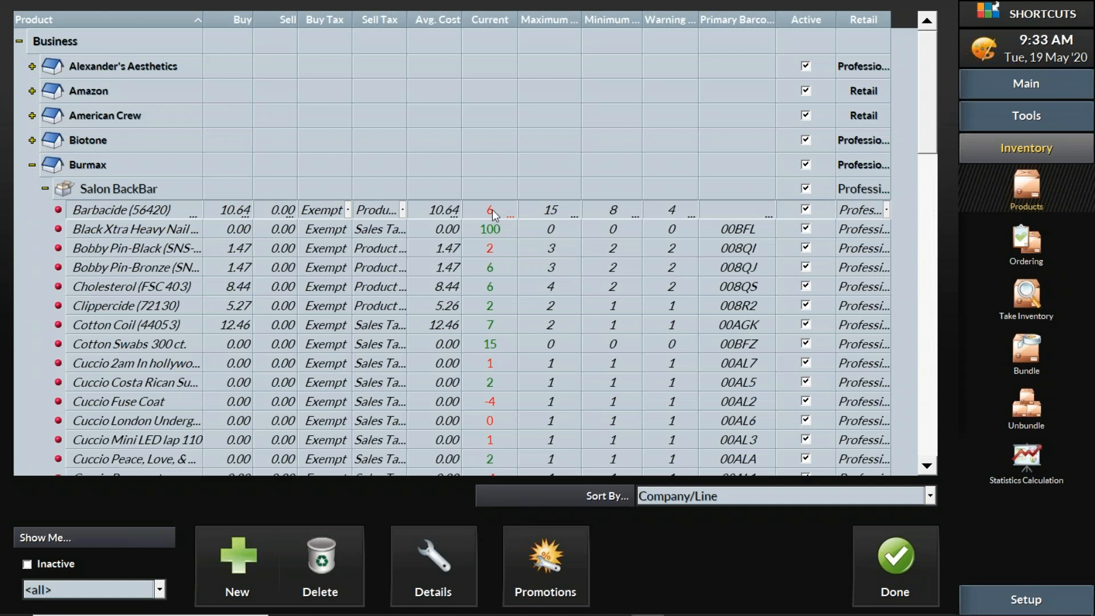
{"action": "left_click", "coordinate": [491, 228]}
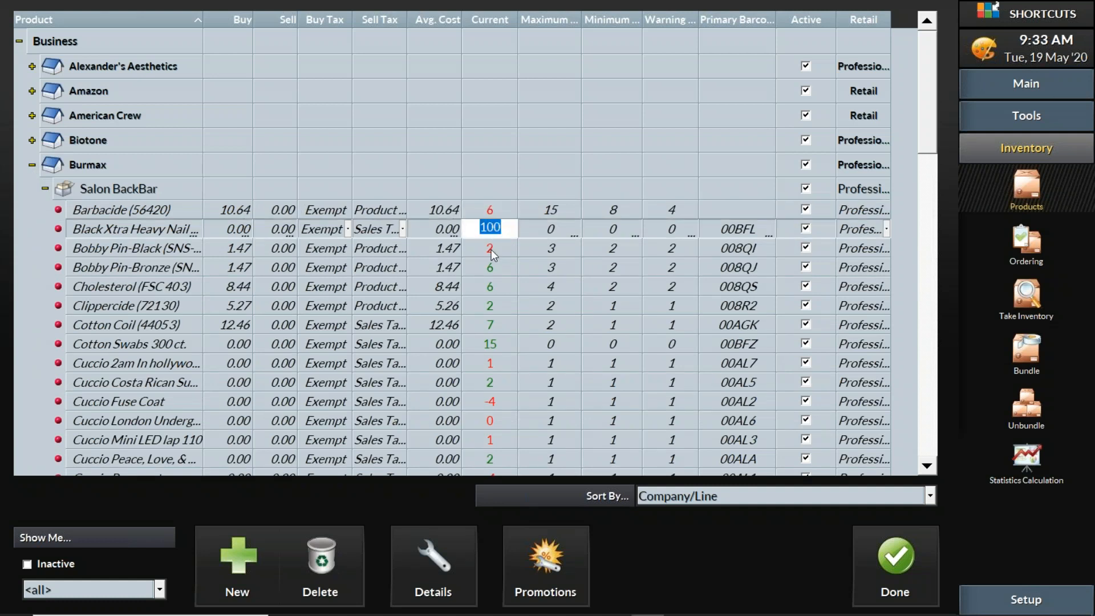
{"action": "left_click", "coordinate": [491, 250]}
{"action": "left_click", "coordinate": [558, 216]}
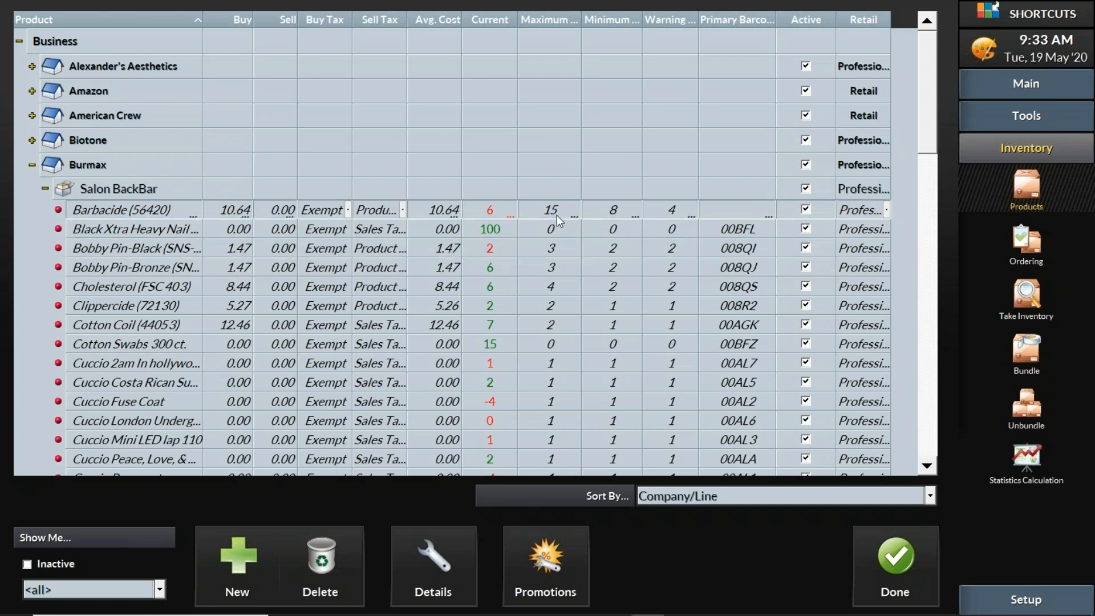
{"action": "left_click", "coordinate": [498, 211]}
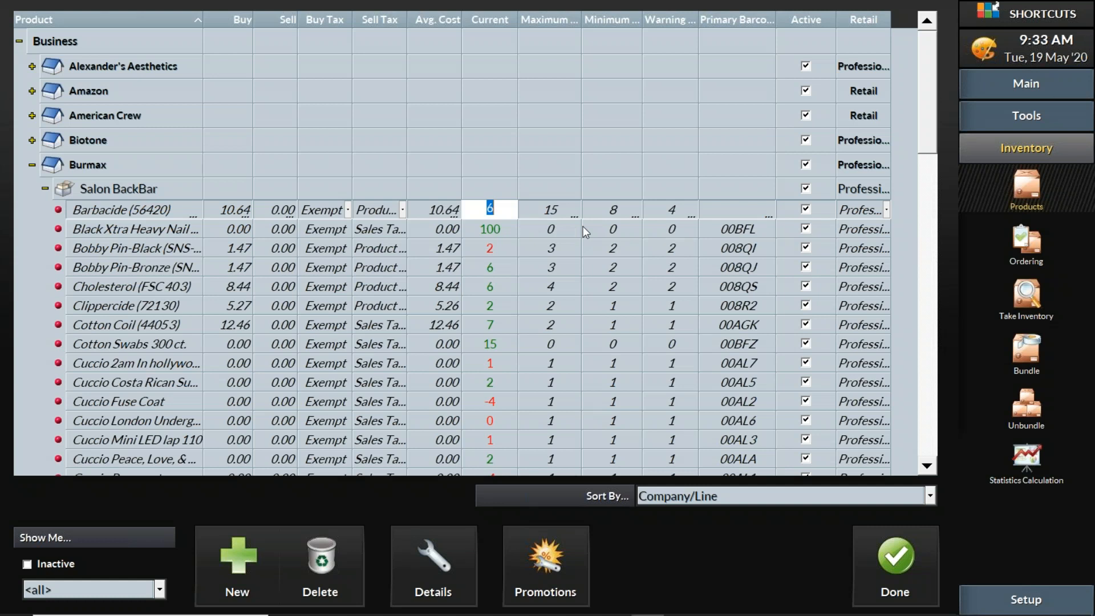
Review the stock levels of Biotone's Massage Oils line, and collapse the Biotone and Burmax companies.
{"action": "left_click", "coordinate": [31, 140]}
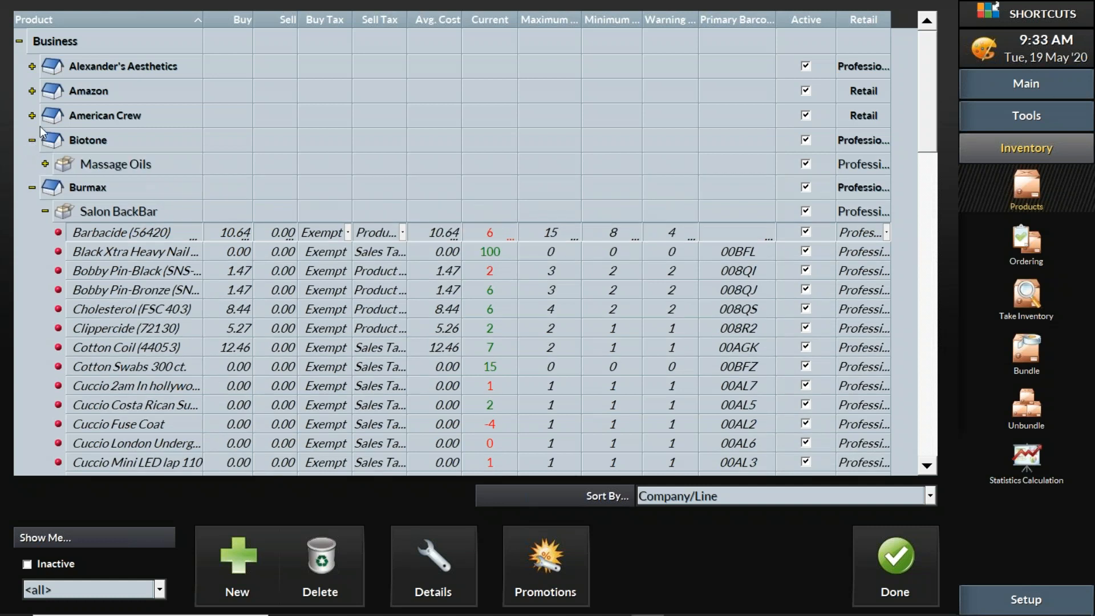
{"action": "left_click", "coordinate": [46, 164]}
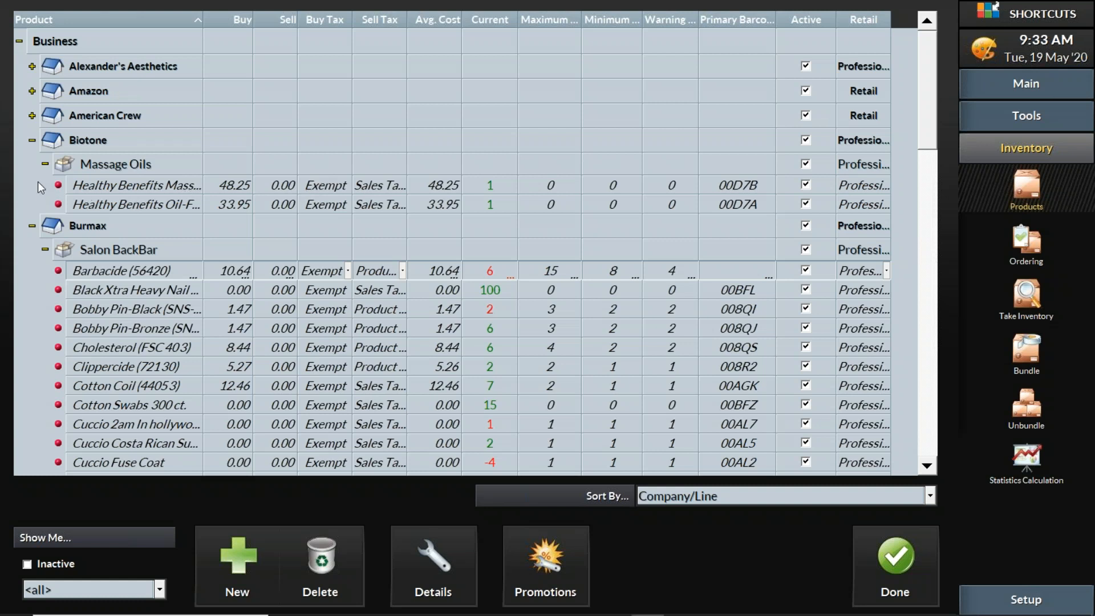
{"action": "left_click", "coordinate": [45, 164]}
{"action": "left_click", "coordinate": [32, 141]}
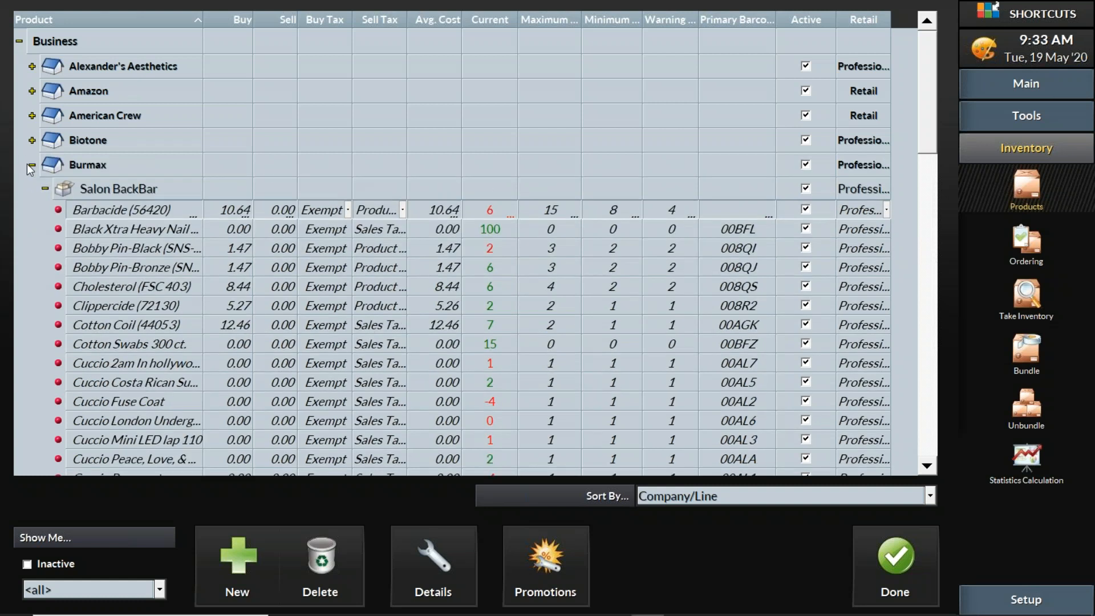
{"action": "left_click", "coordinate": [31, 165]}
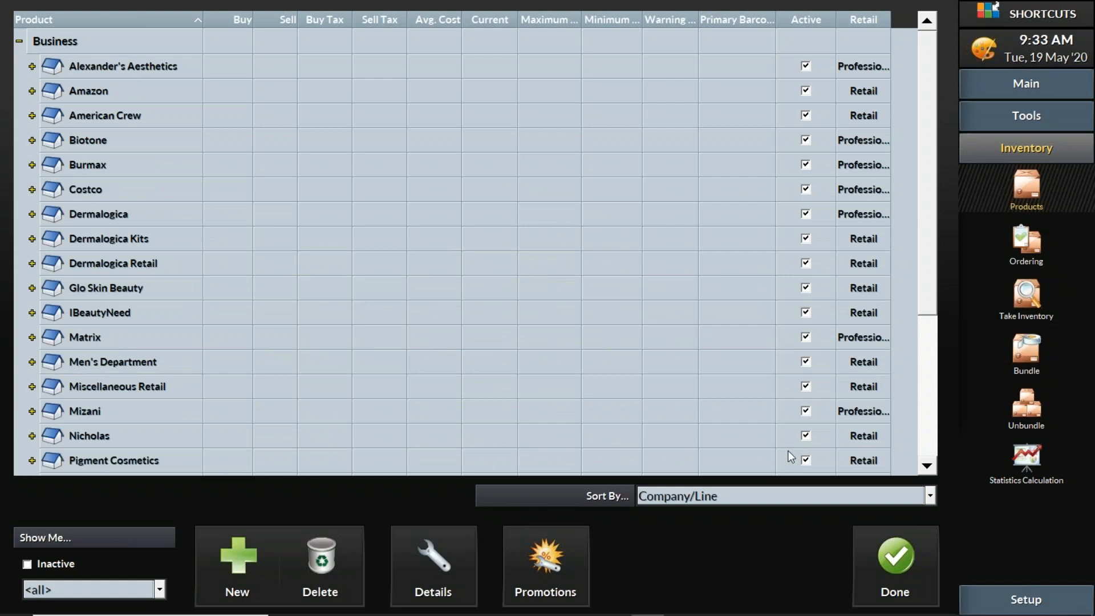
Sort the product list by Supplier and keep the Business group expanded to show its suppliers.
{"action": "left_click", "coordinate": [752, 492]}
{"action": "left_click", "coordinate": [751, 492]}
{"action": "left_click", "coordinate": [750, 492]}
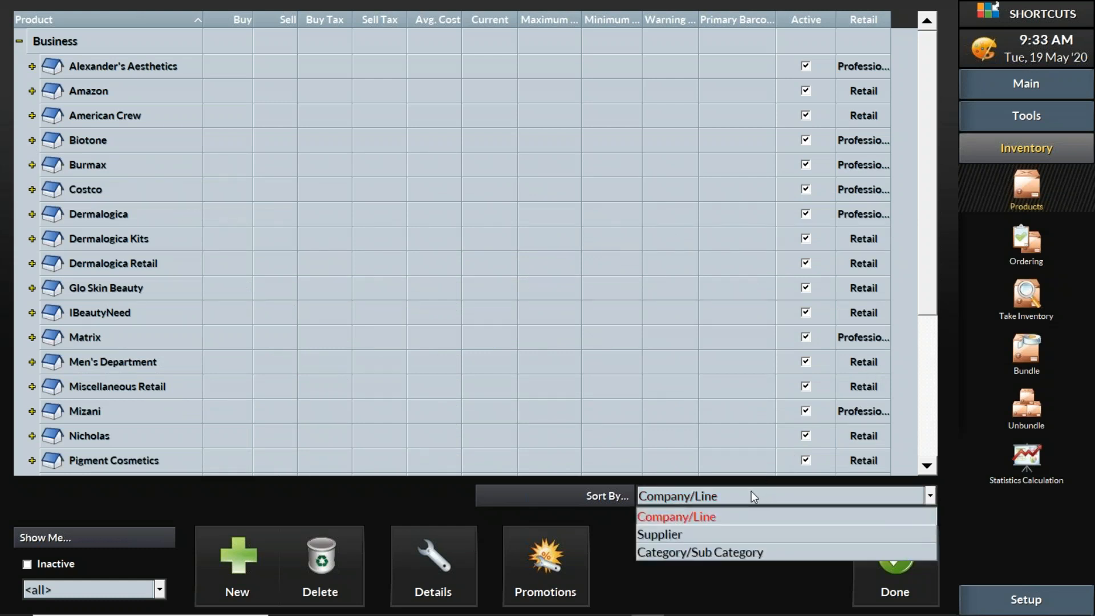
{"action": "left_click", "coordinate": [670, 536]}
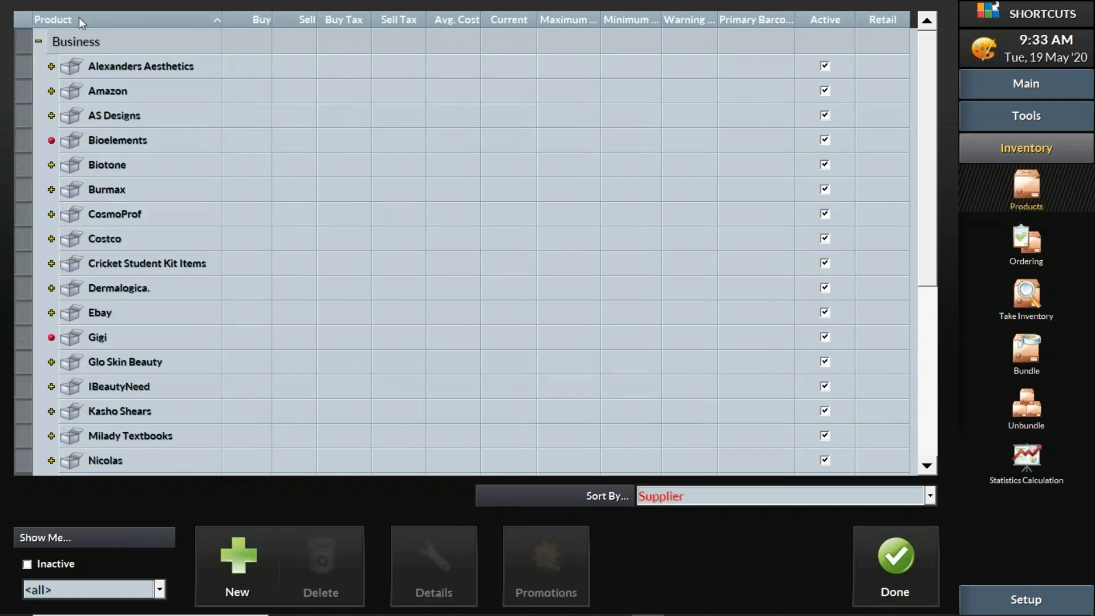
{"action": "left_click", "coordinate": [39, 41]}
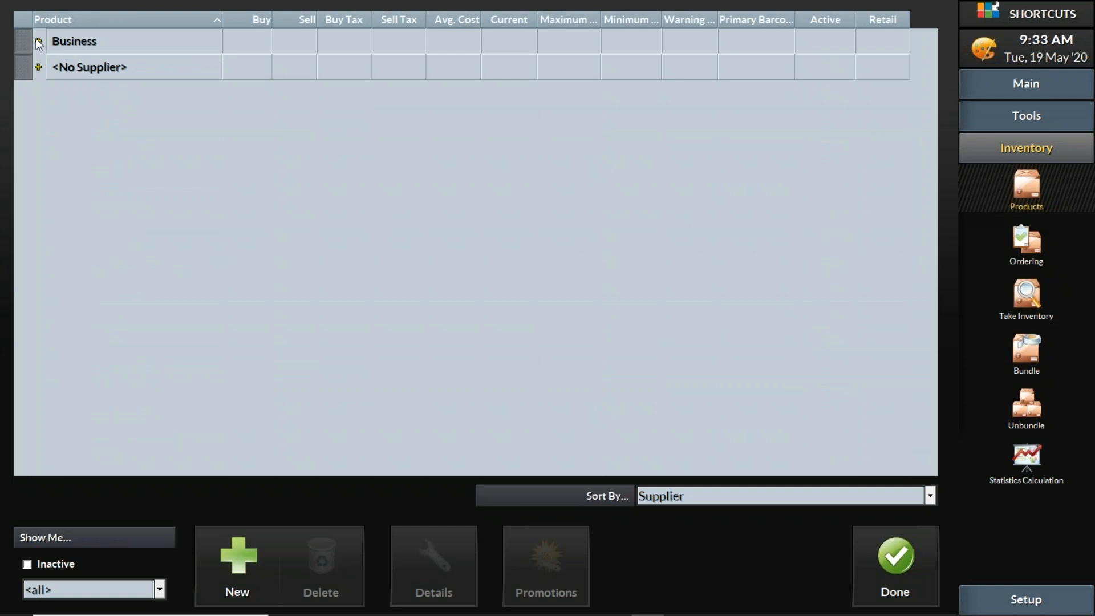
{"action": "left_click", "coordinate": [38, 42]}
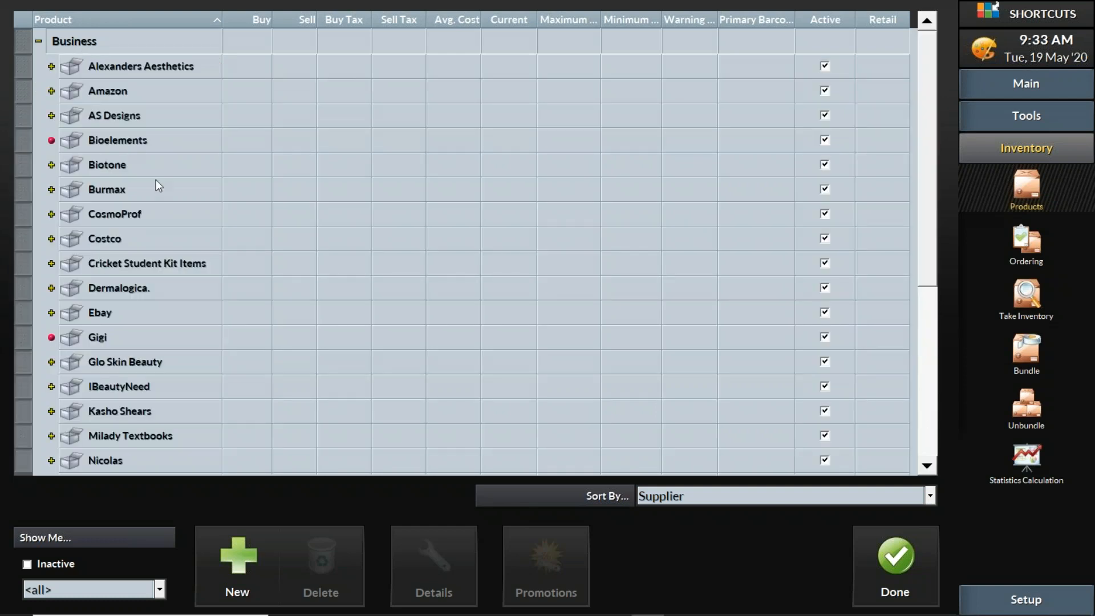
Open the AS Designs supplier details to review the email, lead time and order format settings, and close them unchanged.
{"action": "left_click", "coordinate": [248, 559]}
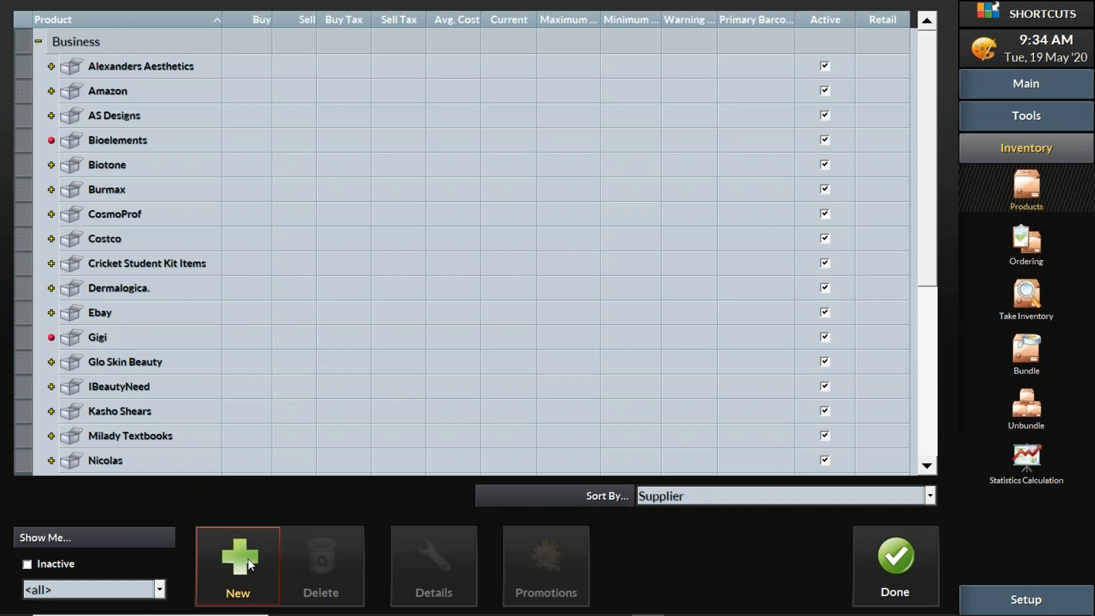
{"action": "left_click", "coordinate": [106, 94]}
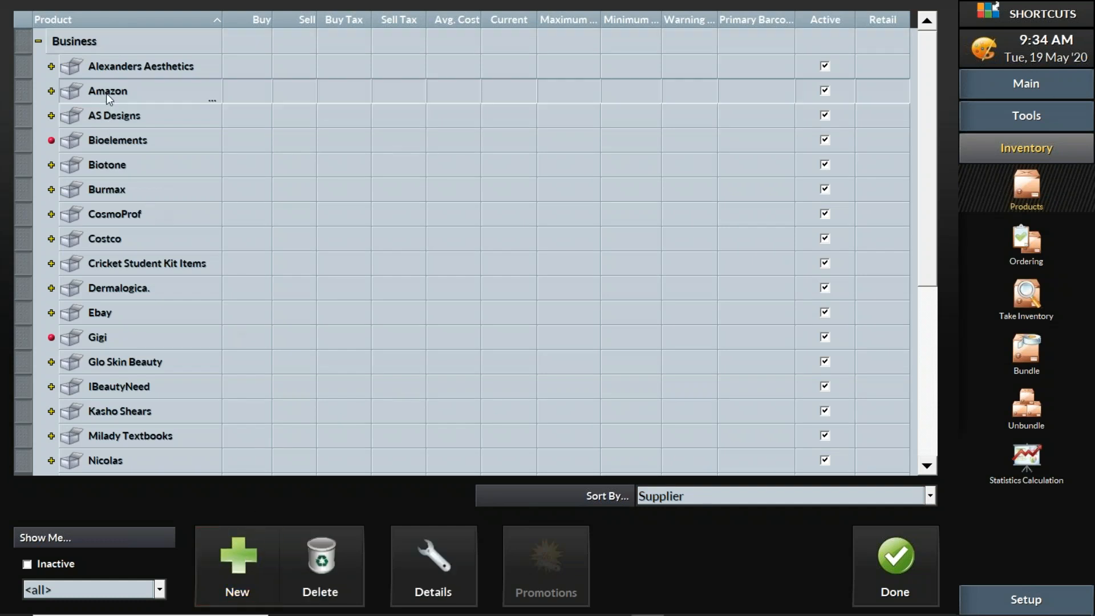
{"action": "left_click", "coordinate": [114, 113]}
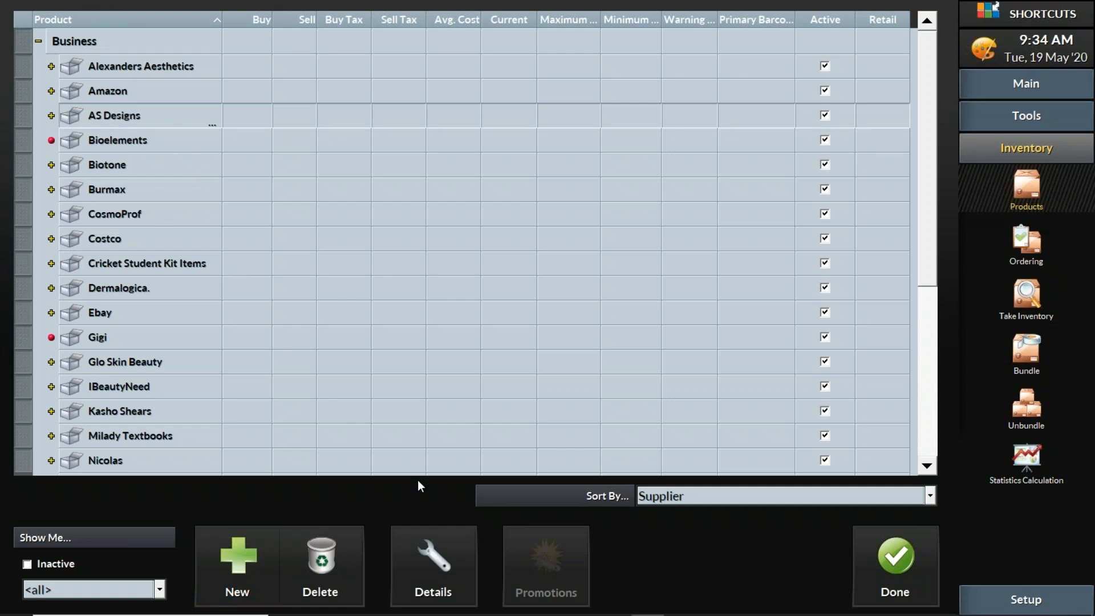
{"action": "left_click", "coordinate": [442, 541]}
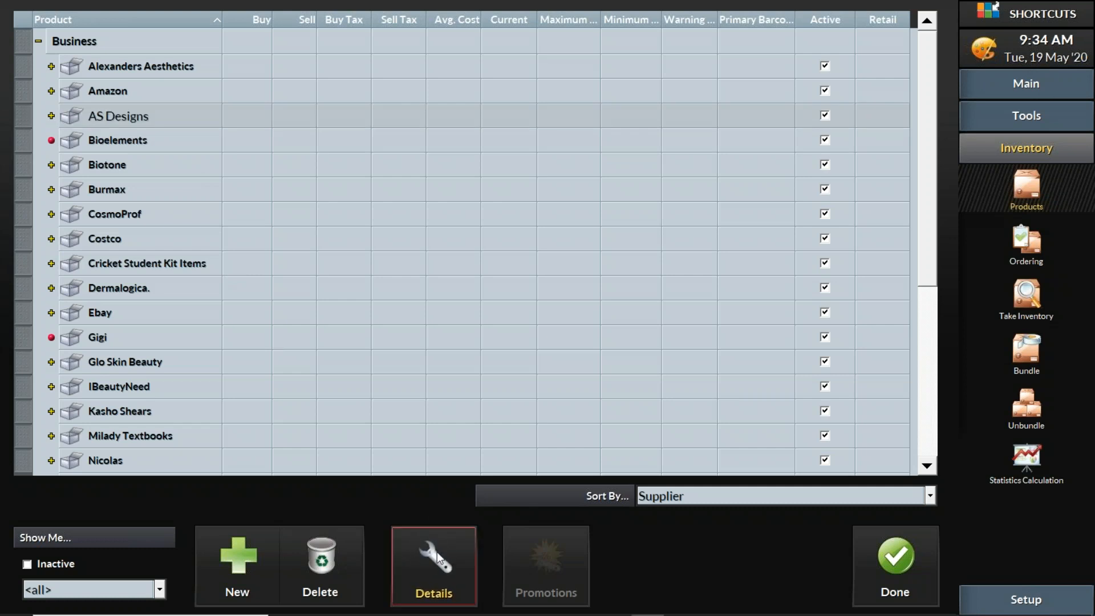
{"action": "left_click", "coordinate": [435, 550]}
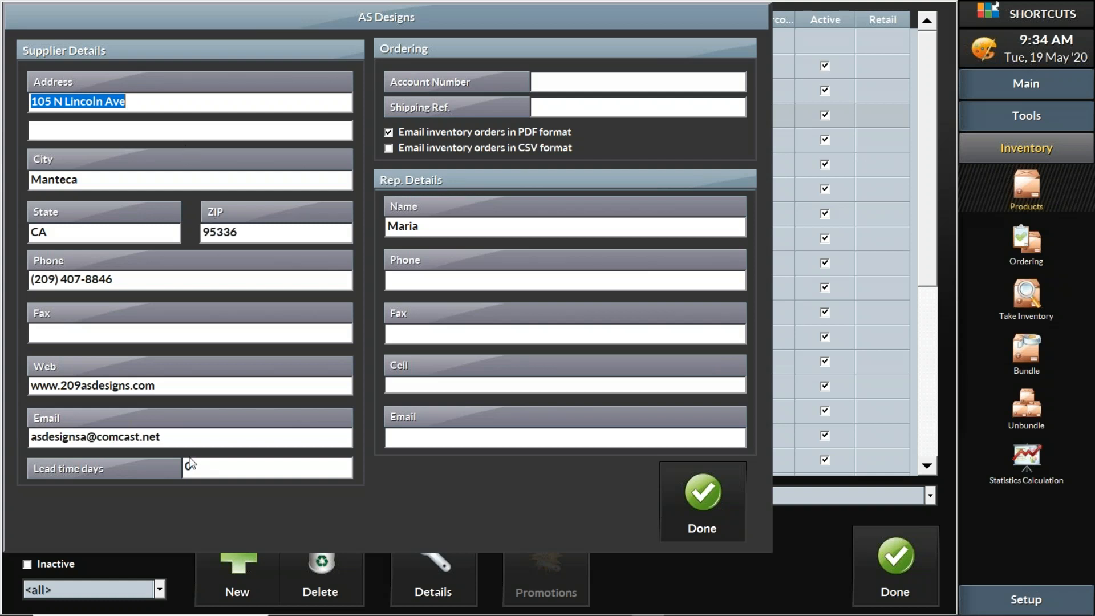
{"action": "left_click_drag", "start_coordinate": [184, 439], "coordinate": [61, 439]}
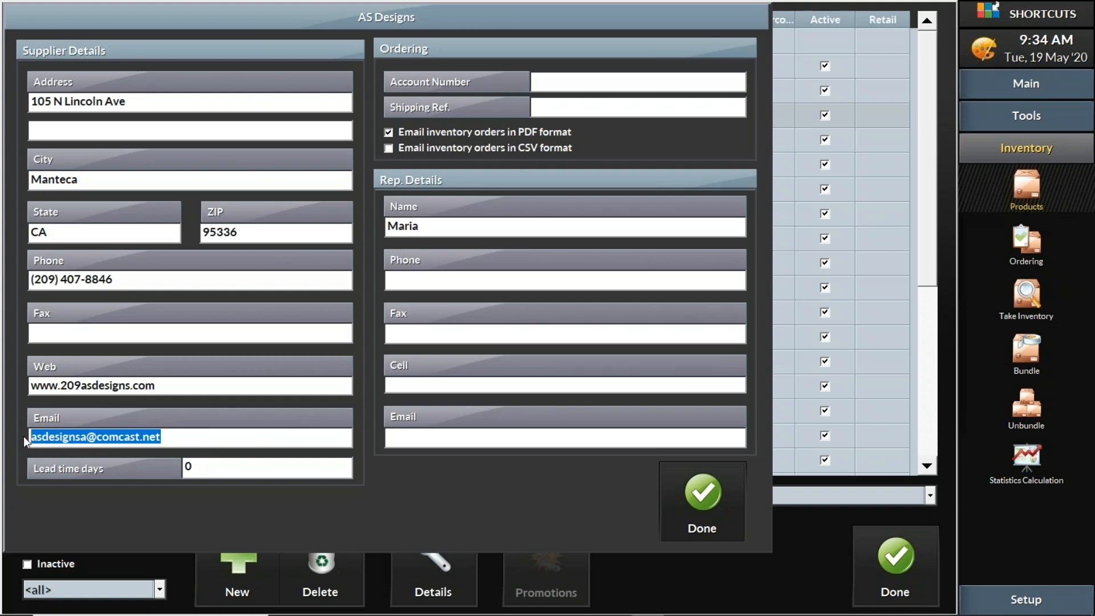
{"action": "left_click", "coordinate": [697, 511]}
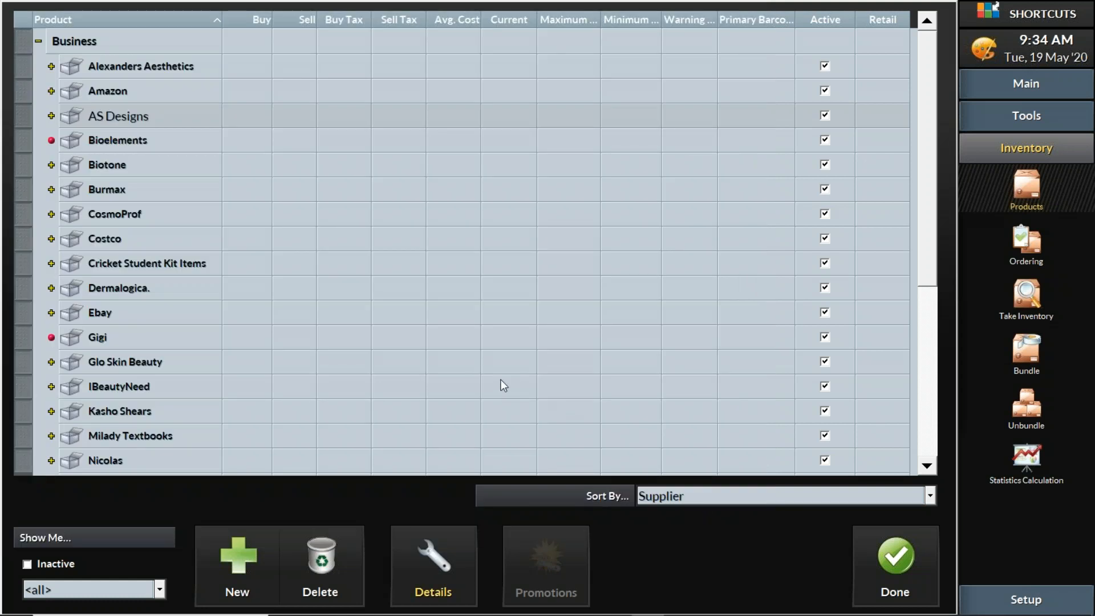
Look through the supplier list and expand the <No Supplier> group to review its unassigned products.
{"action": "scroll", "coordinate": [342, 231], "scroll_direction": "down", "scroll_amount": 4}
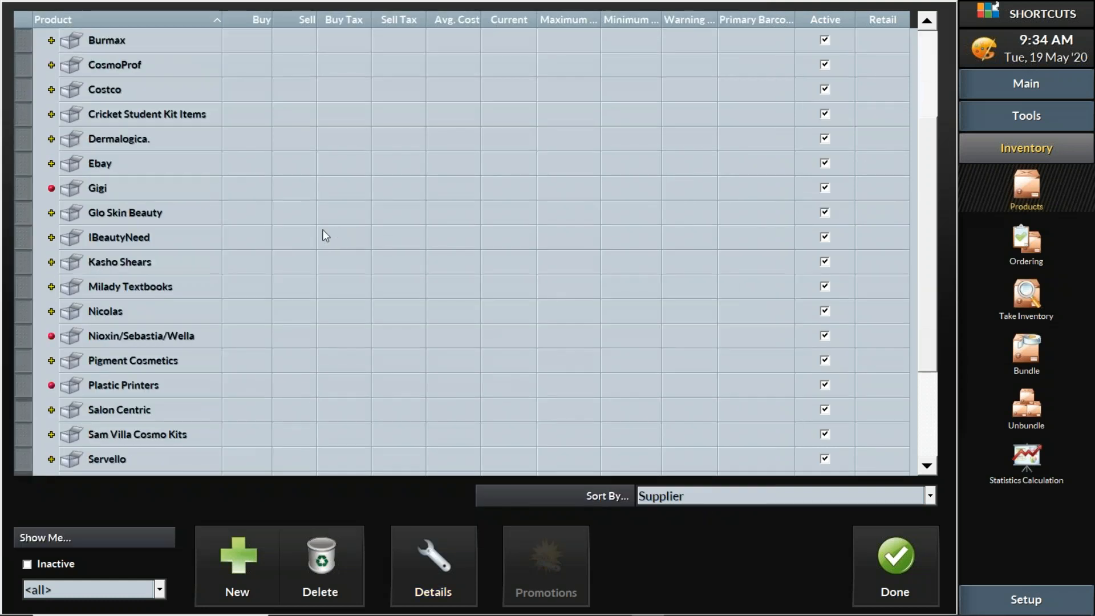
{"action": "scroll", "coordinate": [322, 233], "scroll_direction": "up", "scroll_amount": 4}
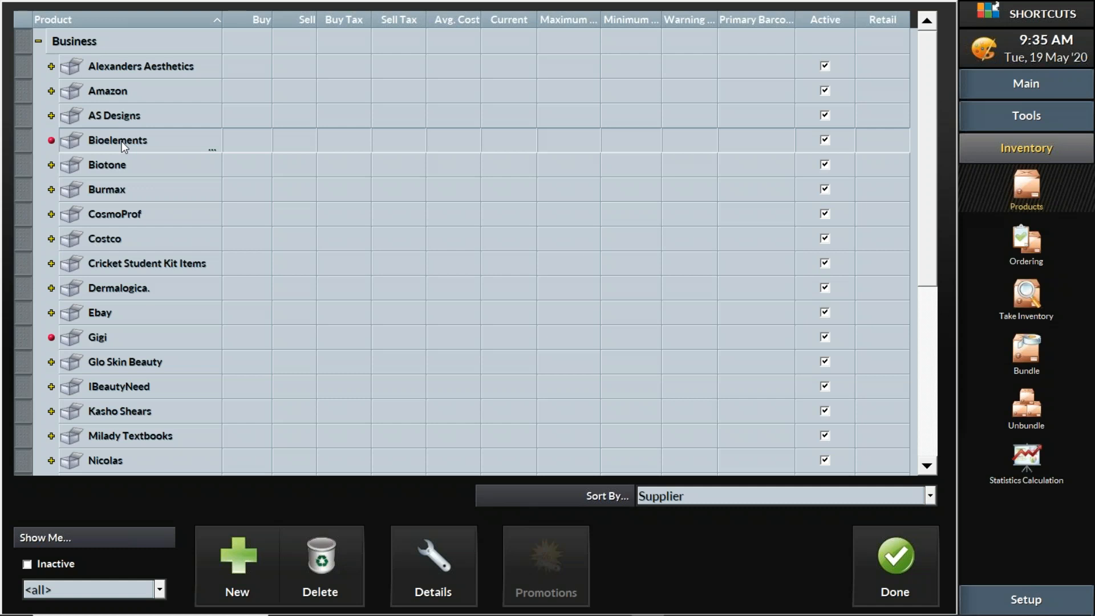
{"action": "scroll", "coordinate": [122, 141], "scroll_direction": "down", "scroll_amount": 4}
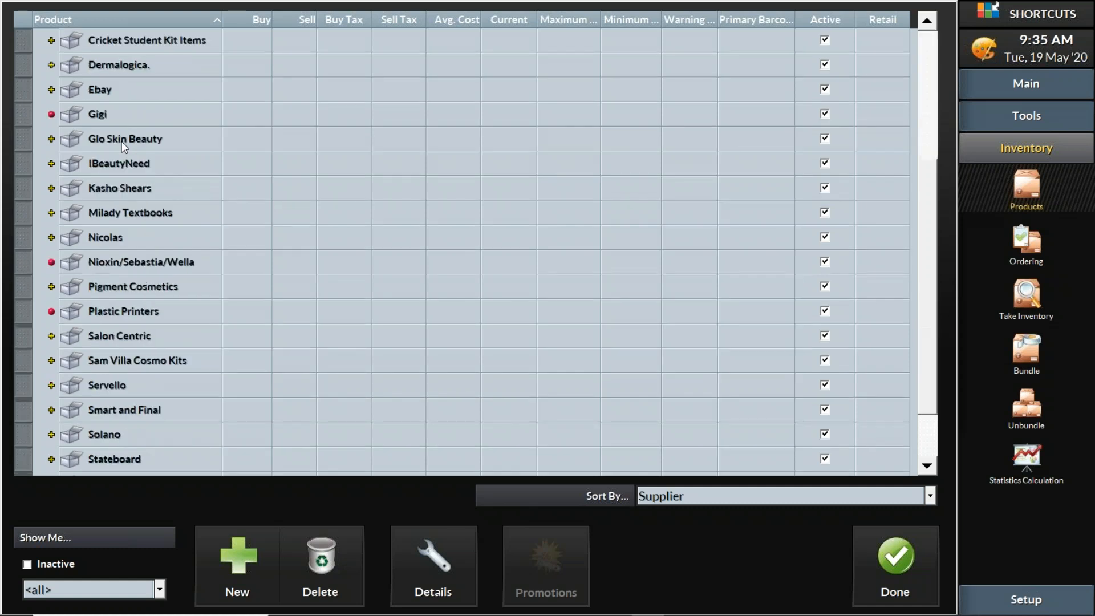
{"action": "left_click", "coordinate": [38, 463]}
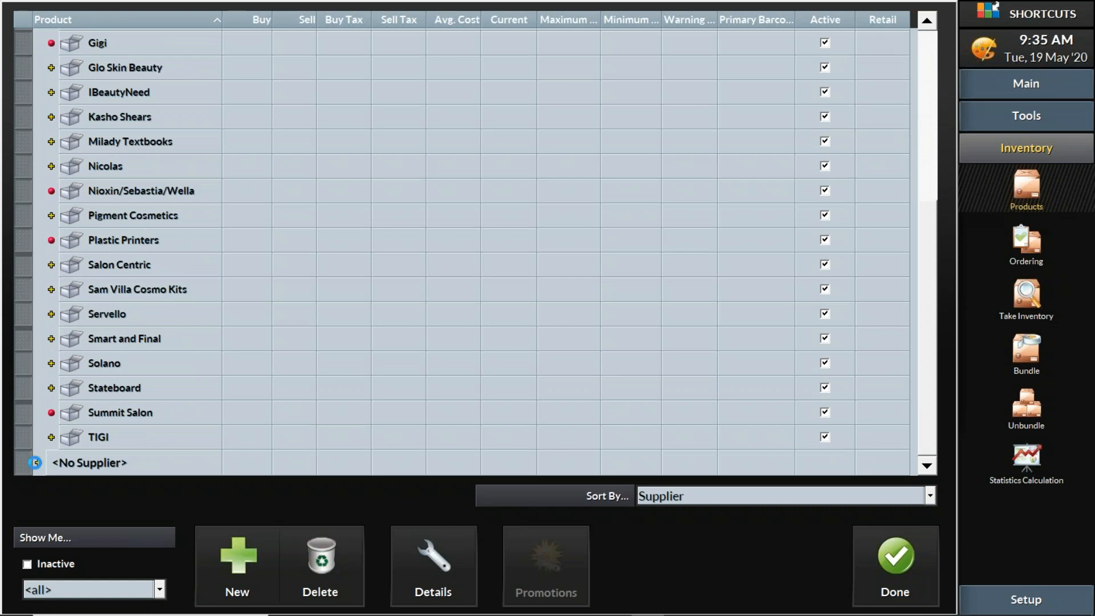
{"action": "scroll", "coordinate": [162, 426], "scroll_direction": "down", "scroll_amount": 4}
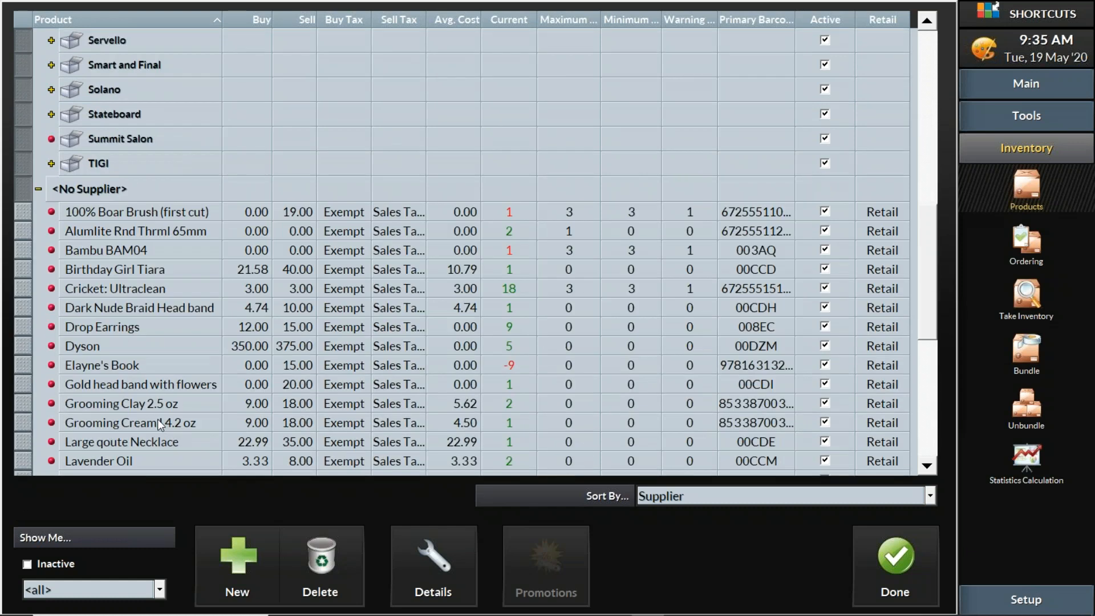
{"action": "left_click", "coordinate": [40, 190]}
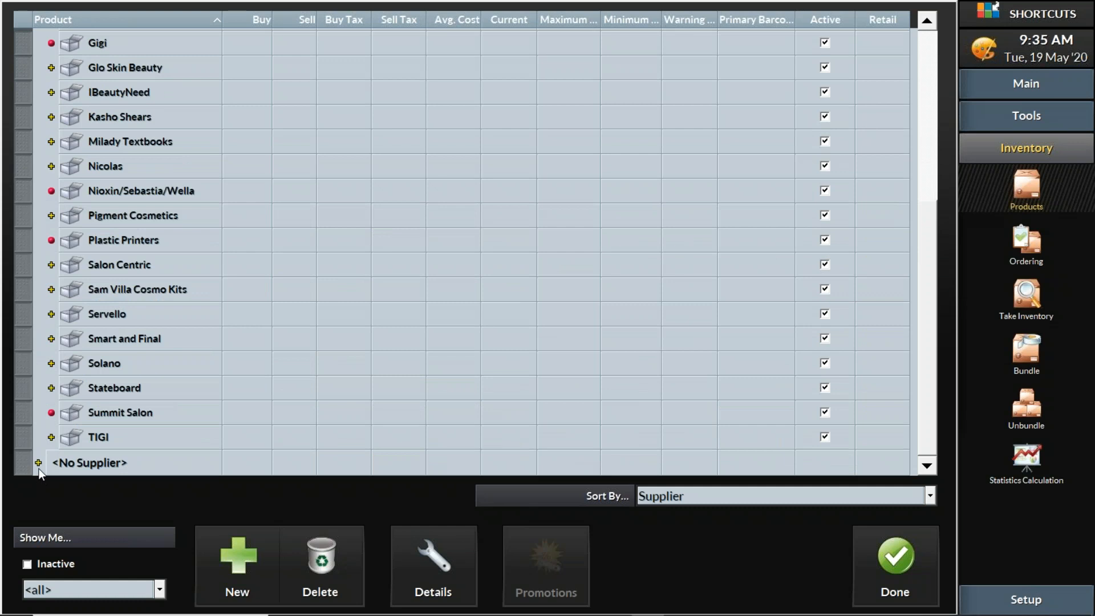
{"action": "scroll", "coordinate": [342, 426], "scroll_direction": "down", "scroll_amount": 3}
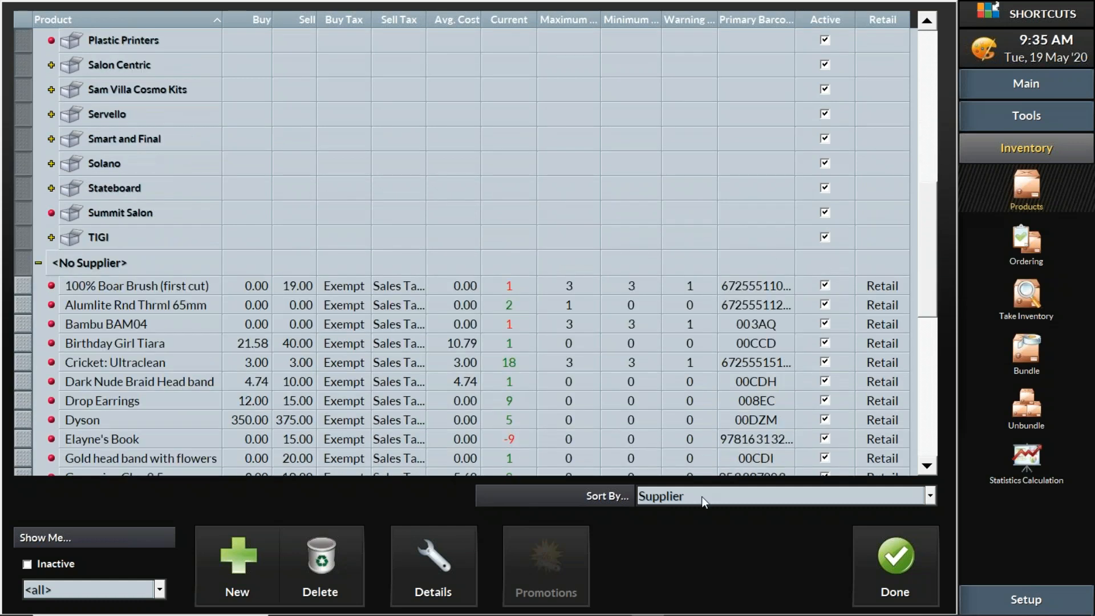
Reapply the Supplier sort and expand the <No Supplier> group to list the products without a supplier.
{"action": "left_click", "coordinate": [708, 498]}
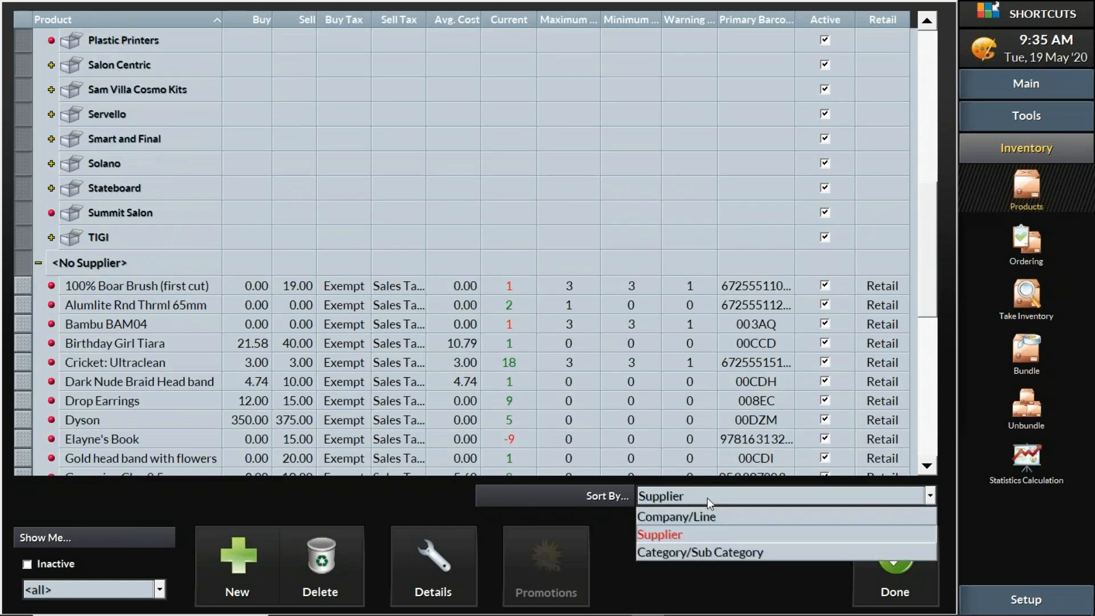
{"action": "left_click", "coordinate": [687, 539]}
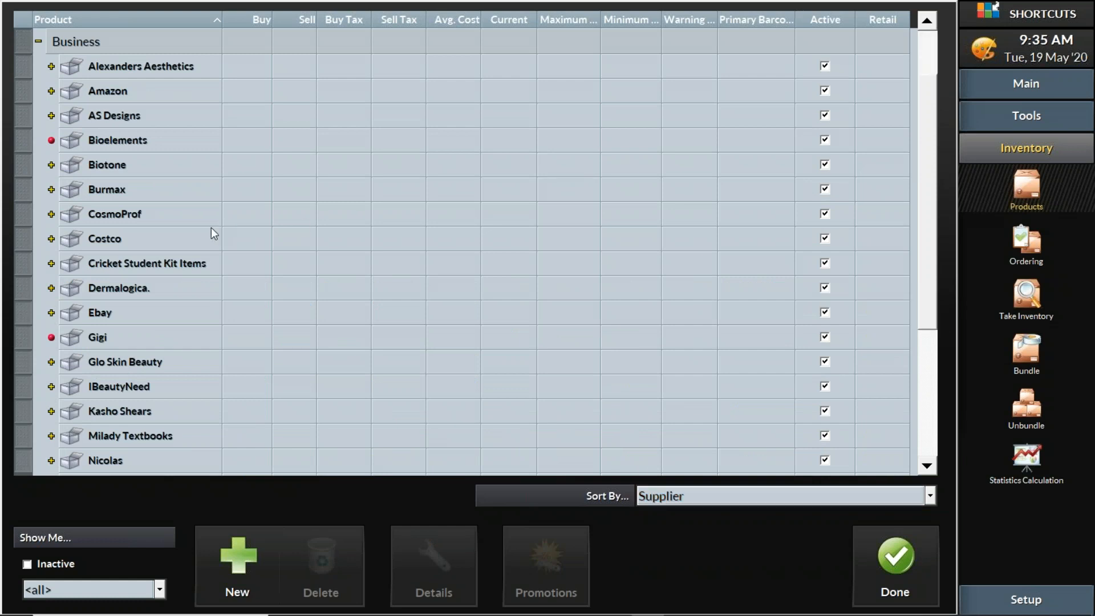
{"action": "scroll", "coordinate": [211, 228], "scroll_direction": "down", "scroll_amount": 5}
{"action": "left_click", "coordinate": [37, 460]}
{"action": "scroll", "coordinate": [337, 385], "scroll_direction": "down", "scroll_amount": 1}
{"action": "scroll", "coordinate": [336, 382], "scroll_direction": "down", "scroll_amount": 10}
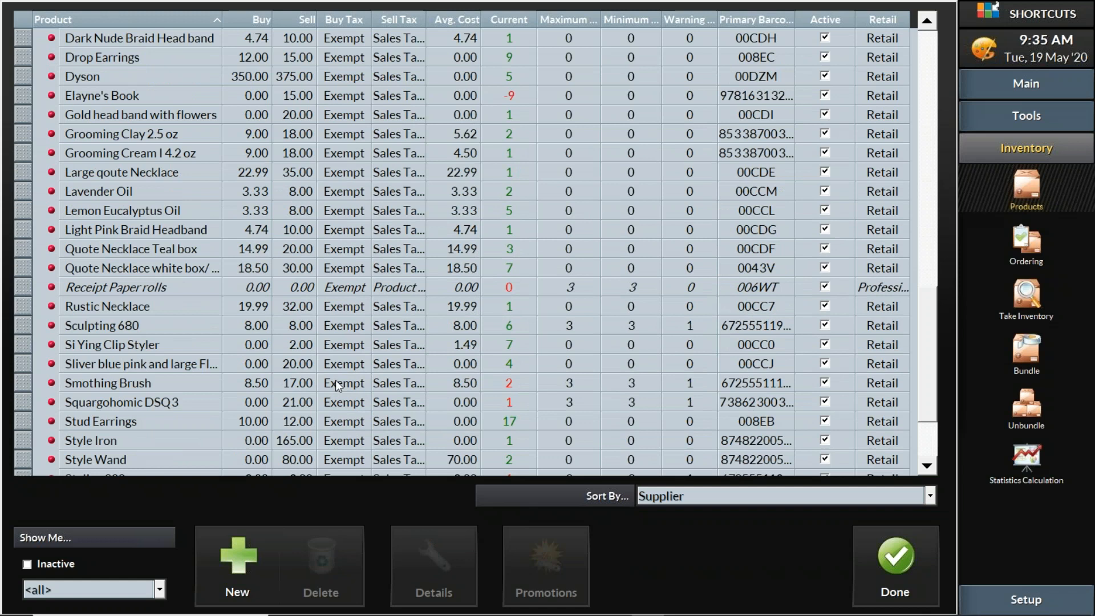
{"action": "scroll", "coordinate": [336, 380], "scroll_direction": "up", "scroll_amount": 2}
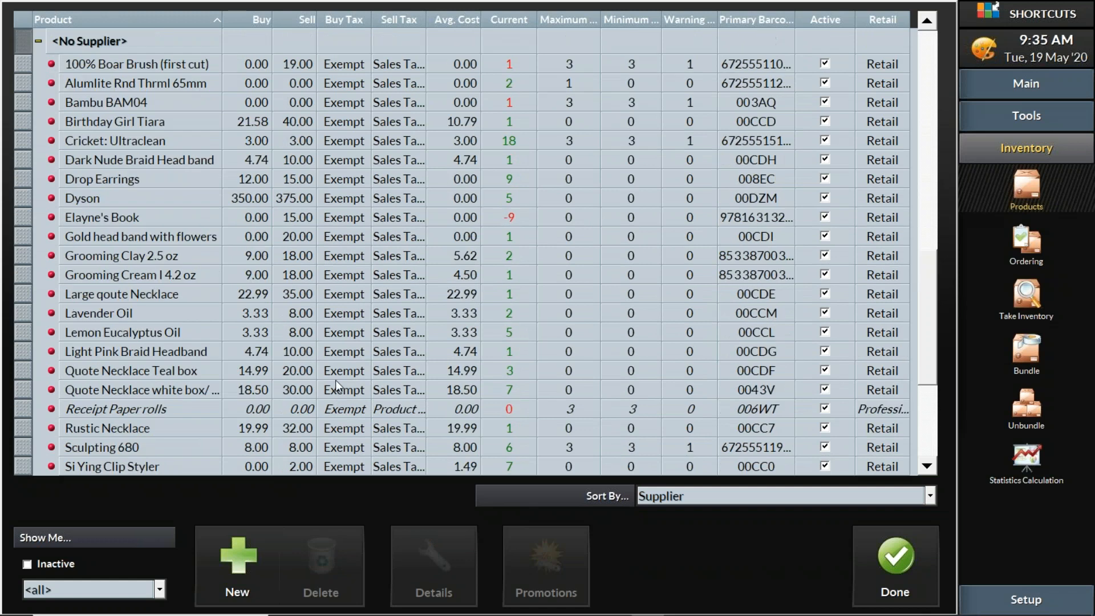
Assign the unassigned products Elayne's Book and Gold head band with flowers to the Summit Salon supplier.
{"action": "left_click", "coordinate": [25, 217]}
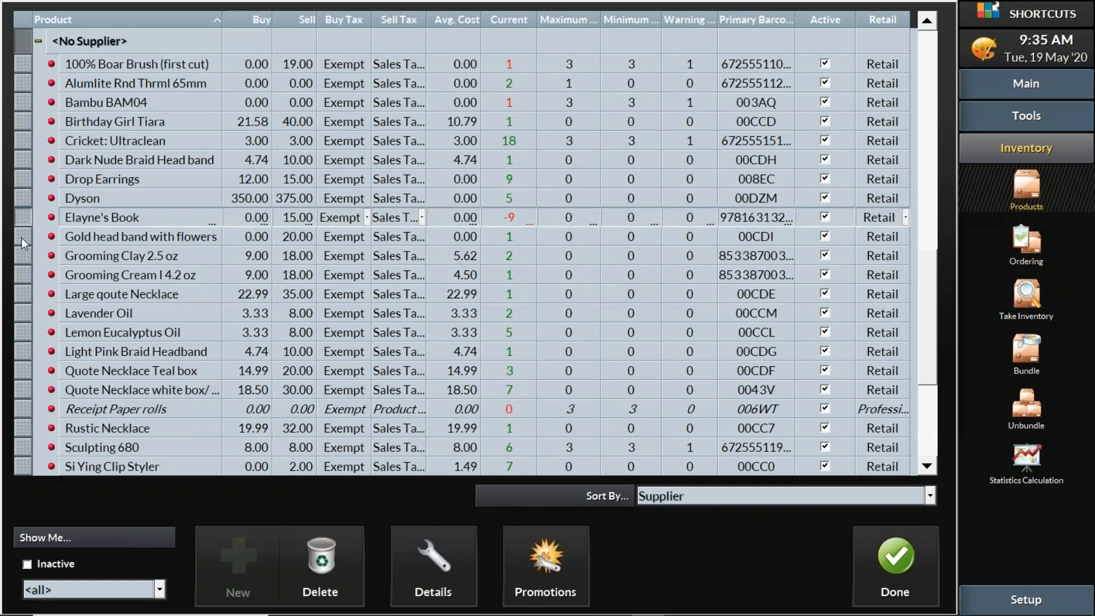
{"action": "left_click", "coordinate": [22, 238], "text": "ctrl"}
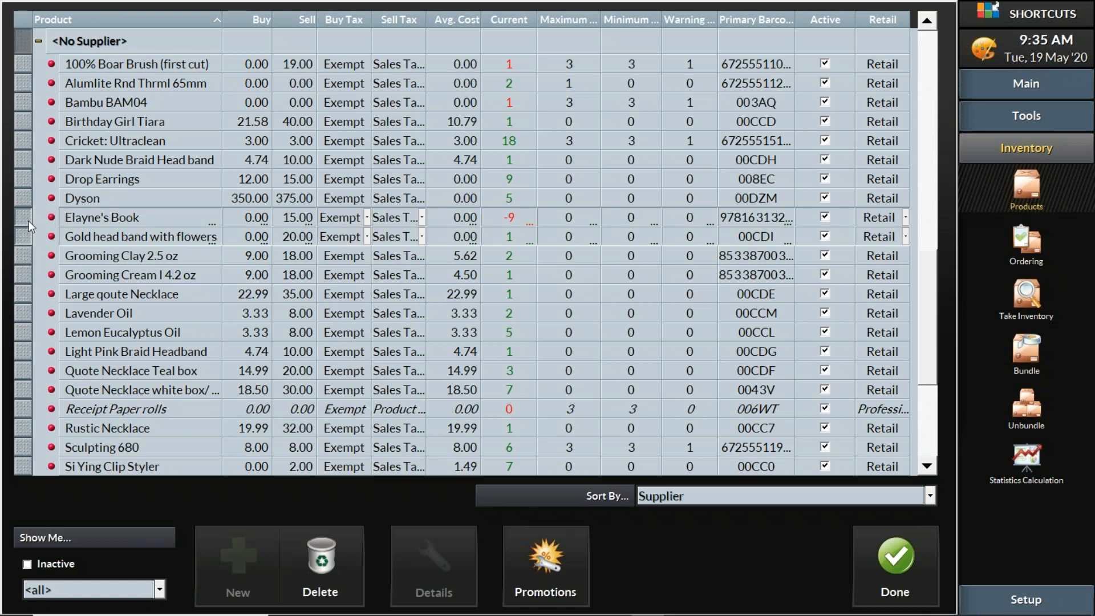
{"action": "left_click_drag", "start_coordinate": [92, 39], "coordinate": [95, 23]}
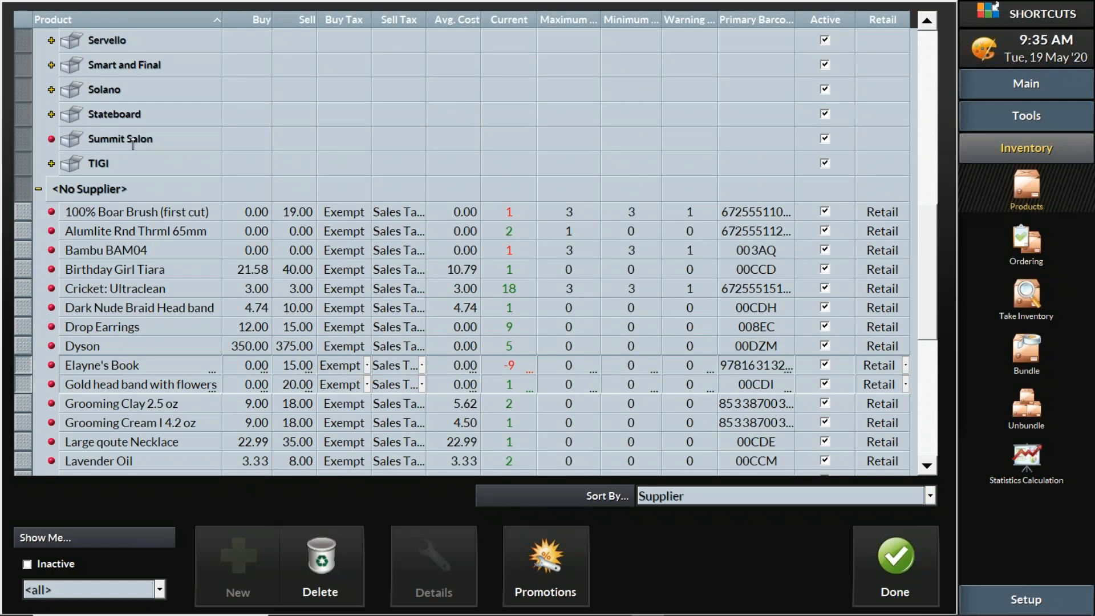
{"action": "left_click_drag", "start_coordinate": [132, 142], "coordinate": [132, 143]}
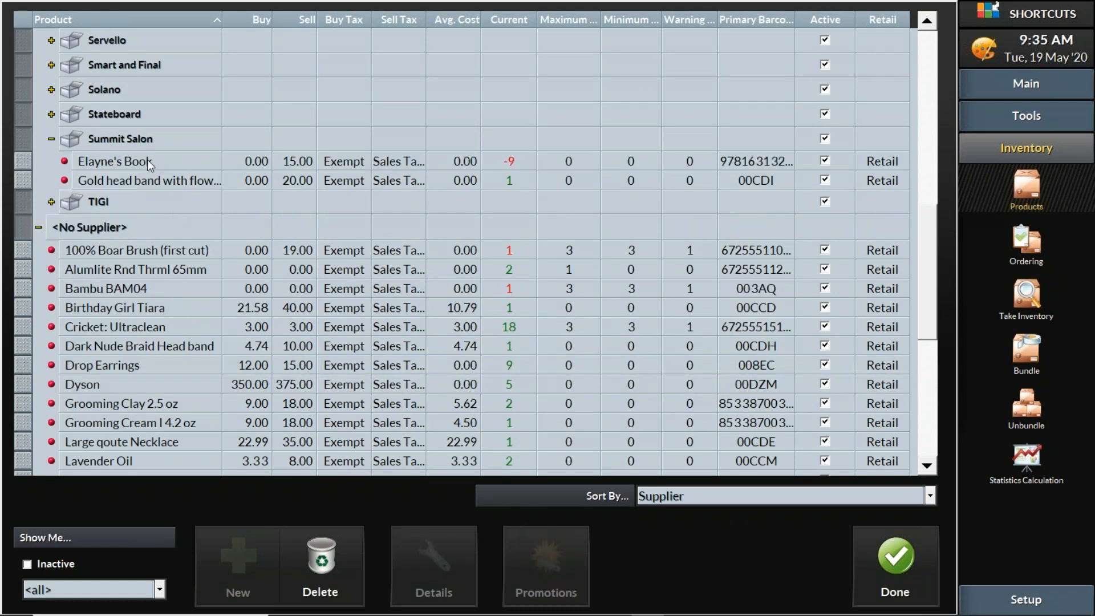
Check the Elayne's Book and Gold head band with flowers entries under the Summit Salon supplier.
{"action": "left_click", "coordinate": [140, 139]}
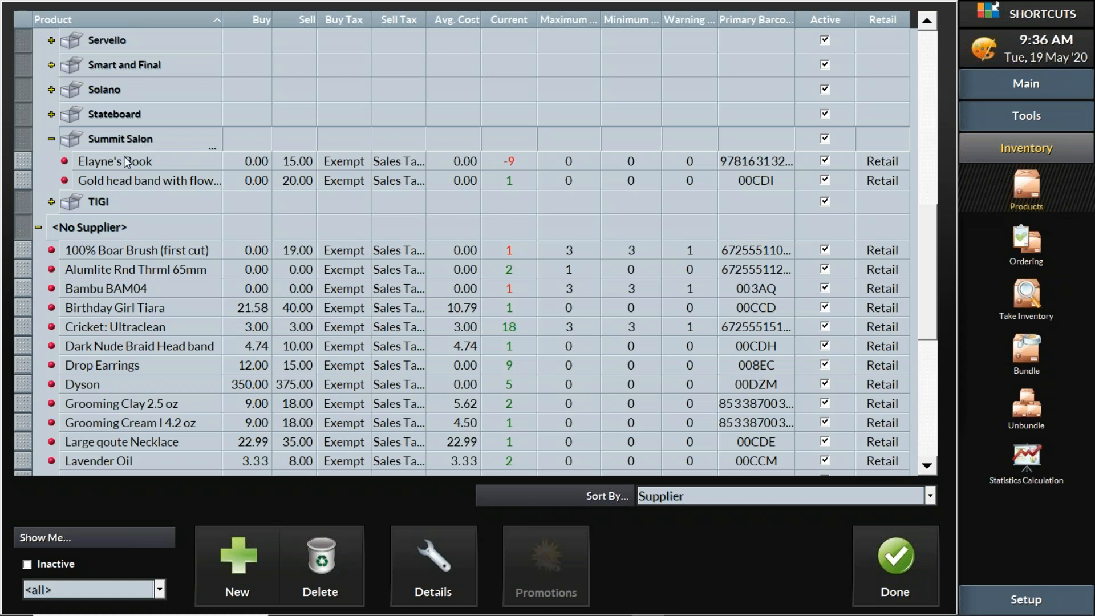
{"action": "left_click", "coordinate": [127, 164]}
{"action": "left_click", "coordinate": [122, 175]}
{"action": "left_click", "coordinate": [122, 165]}
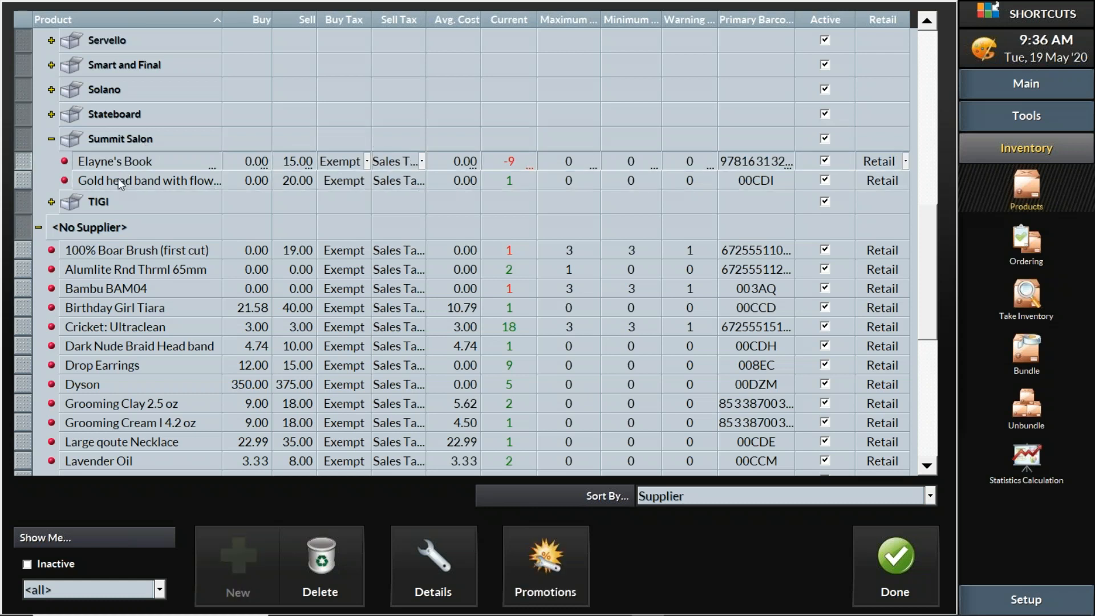
{"action": "left_click", "coordinate": [118, 181]}
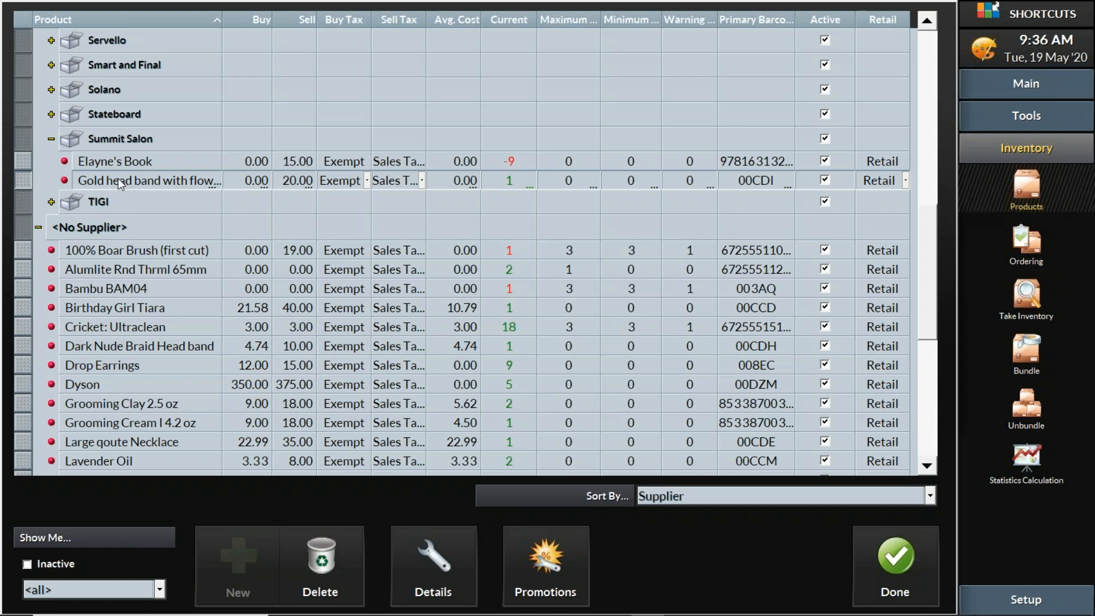
Reassign Gold head band with flowers and Dyson to the Gigi supplier and close the product list.
{"action": "left_click", "coordinate": [52, 141]}
{"action": "left_click_drag", "start_coordinate": [26, 348], "coordinate": [117, 242]}
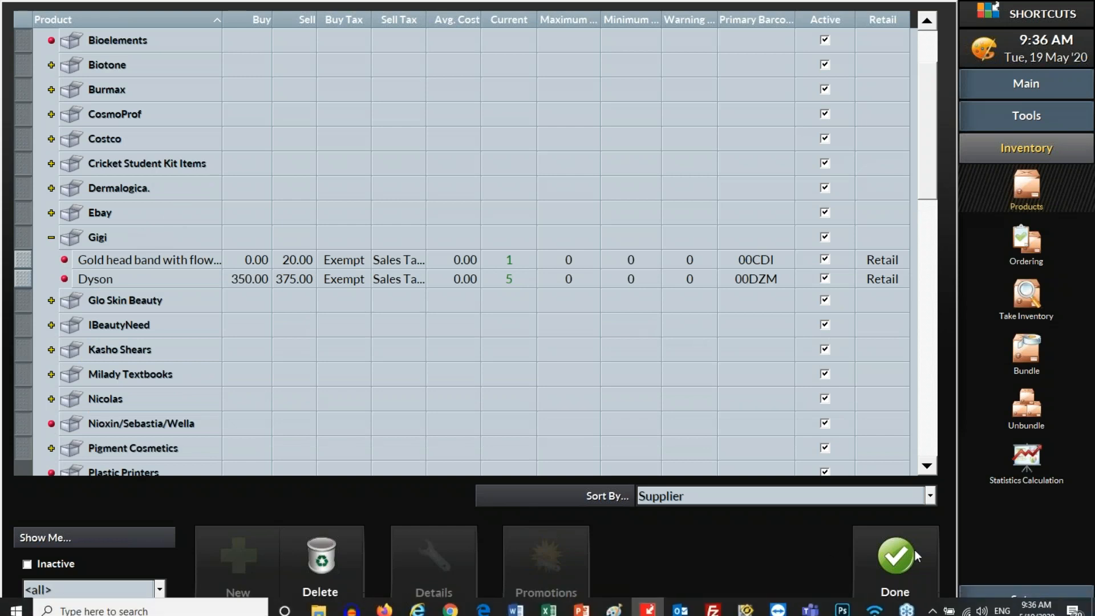
{"action": "left_click", "coordinate": [894, 559]}
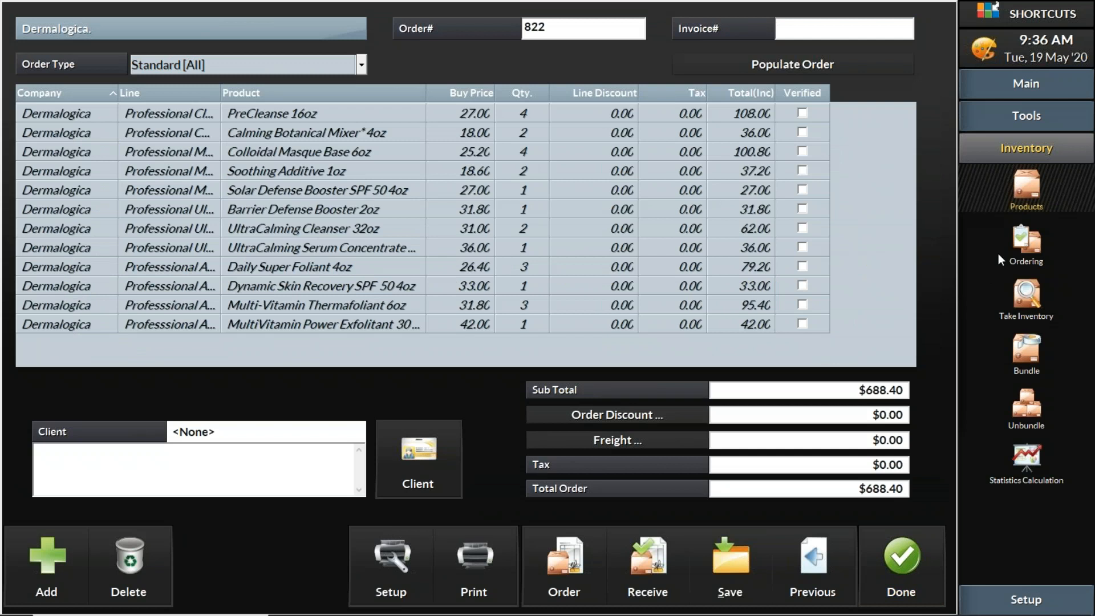
Switch to the Inventory-Advanced presentation in PowerPoint, and return to Shortcuts on the Bundling screen.
{"action": "mouse_move", "coordinate": [653, 615]}
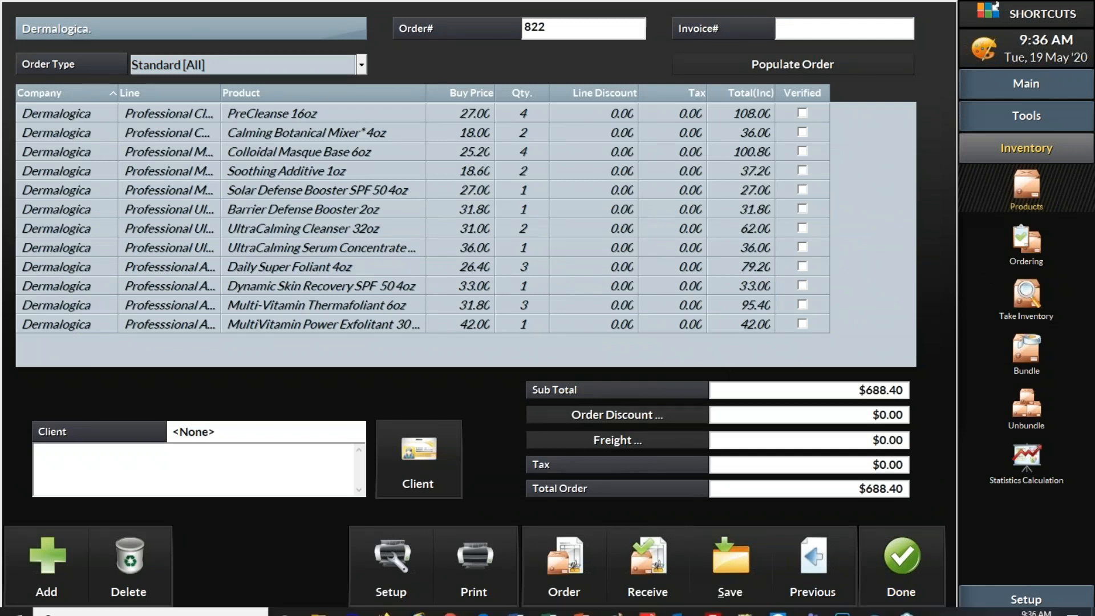
{"action": "left_click", "coordinate": [580, 605]}
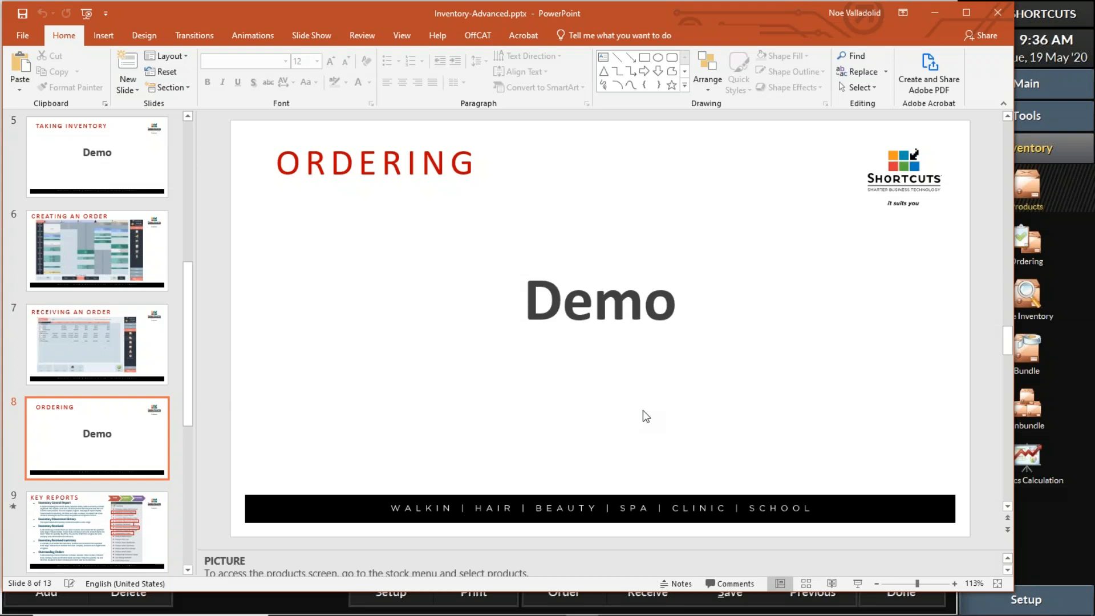
{"action": "left_click", "coordinate": [1029, 348]}
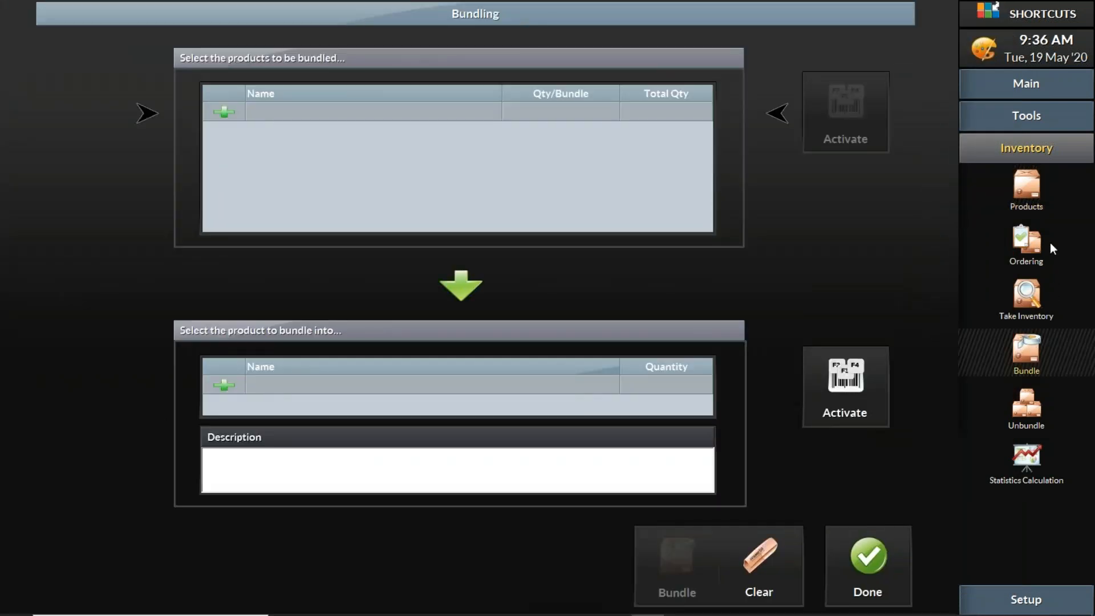
Review the product list by company and line, expanding Costco Miscellaneous, Burmax Spa Backbar and Biotone Massage Oils.
{"action": "left_click", "coordinate": [1022, 186]}
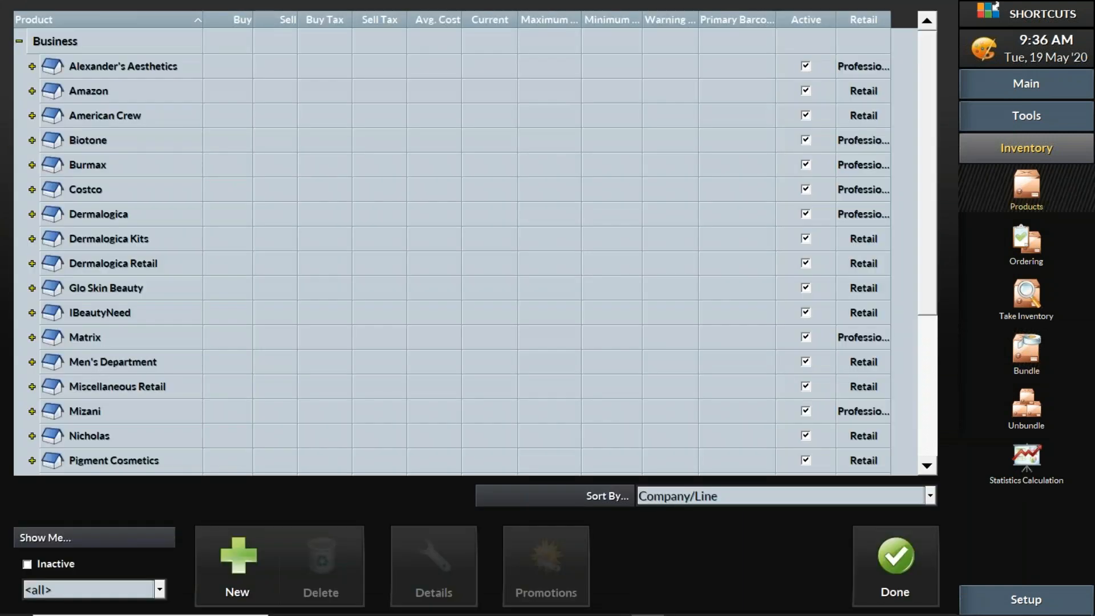
{"action": "left_click", "coordinate": [32, 140]}
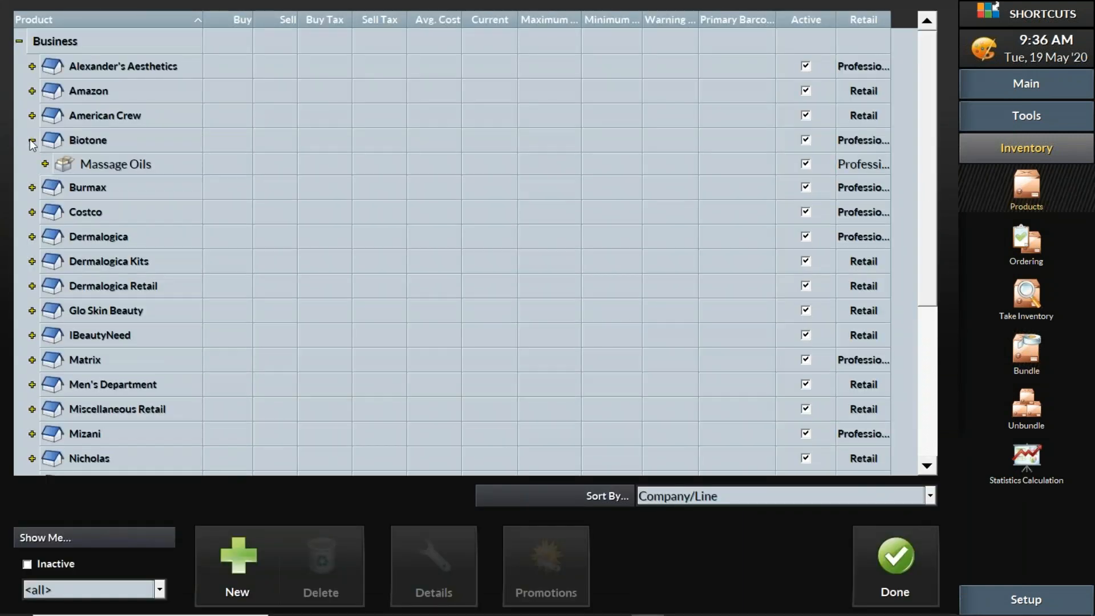
{"action": "left_click", "coordinate": [32, 188]}
{"action": "left_click", "coordinate": [32, 257]}
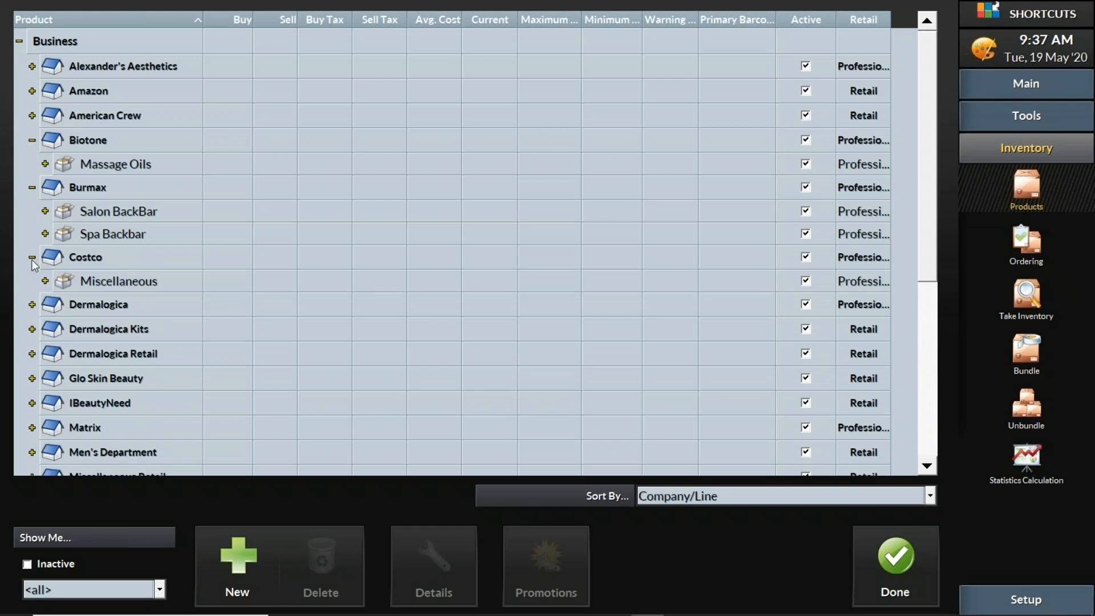
{"action": "left_click", "coordinate": [45, 281]}
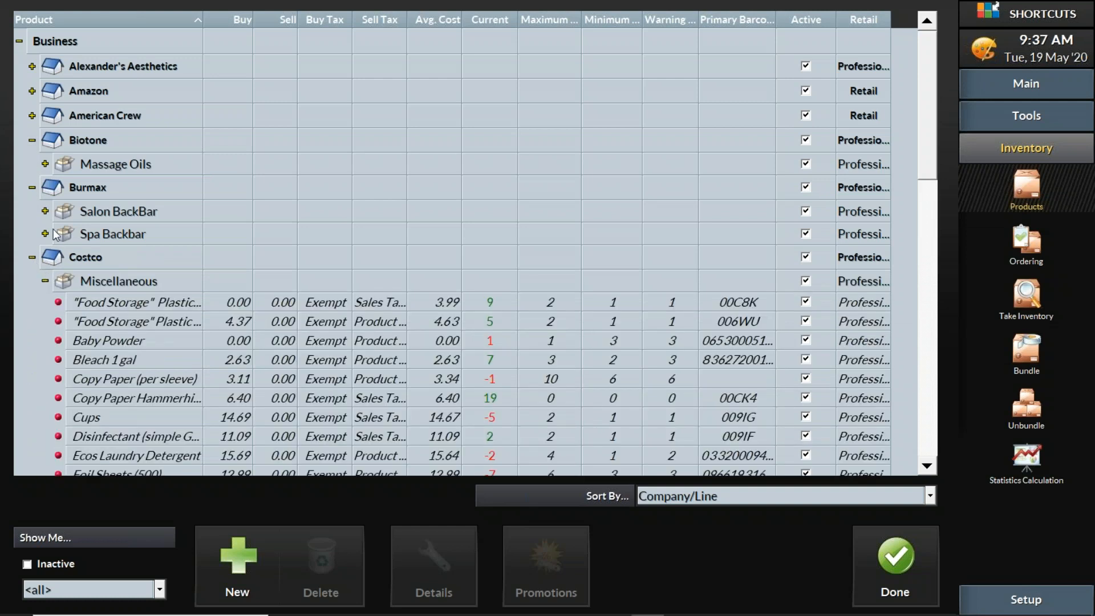
{"action": "left_click", "coordinate": [45, 234]}
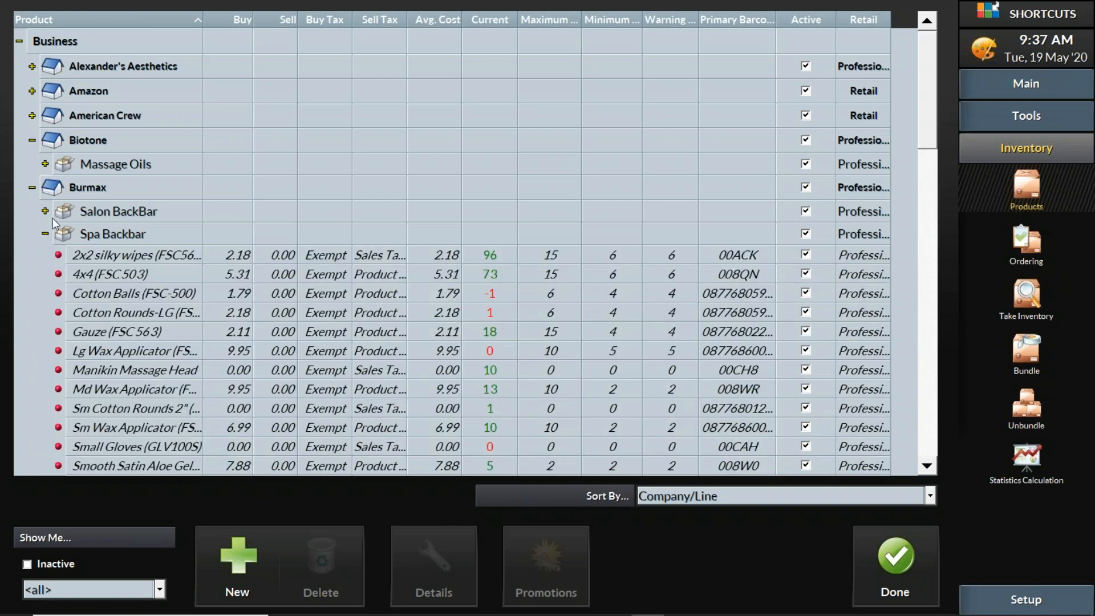
{"action": "left_click", "coordinate": [46, 164]}
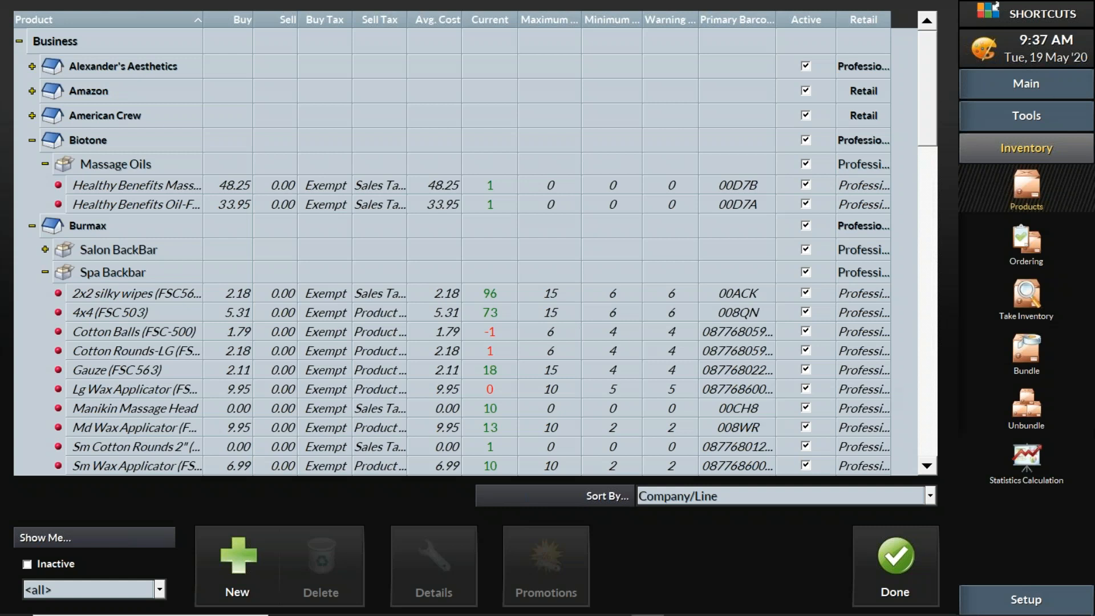
Start a product bundle and select Dandruff Control 16oz from the American Crew Shampoo line.
{"action": "left_click", "coordinate": [1036, 346]}
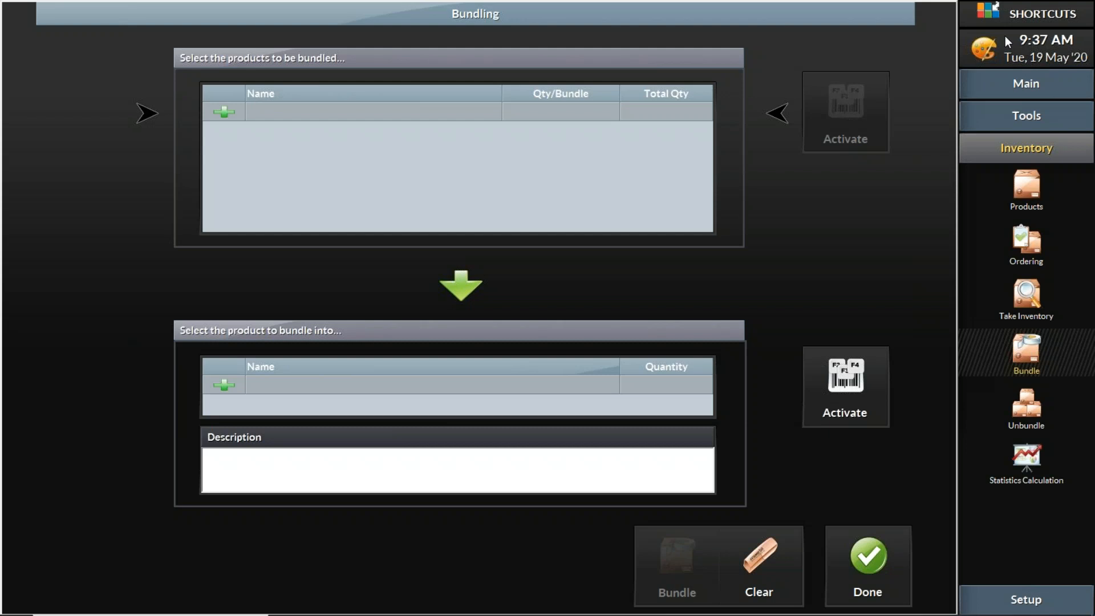
{"action": "left_click", "coordinate": [232, 112]}
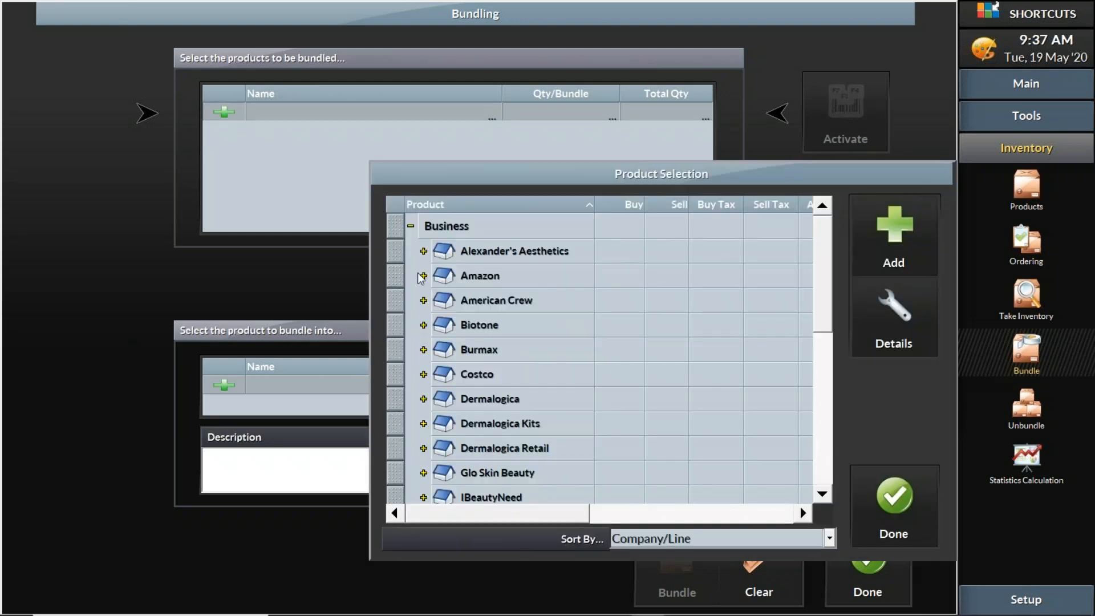
{"action": "left_click", "coordinate": [423, 276]}
{"action": "left_click", "coordinate": [423, 276]}
{"action": "left_click", "coordinate": [423, 301]}
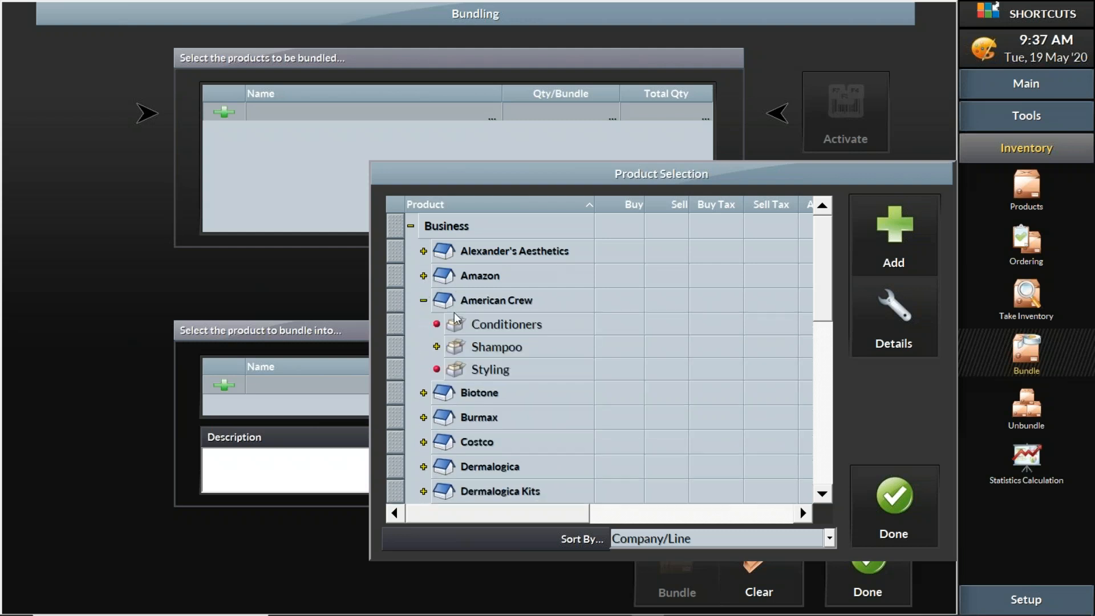
{"action": "left_click", "coordinate": [437, 347]}
{"action": "left_click", "coordinate": [516, 370]}
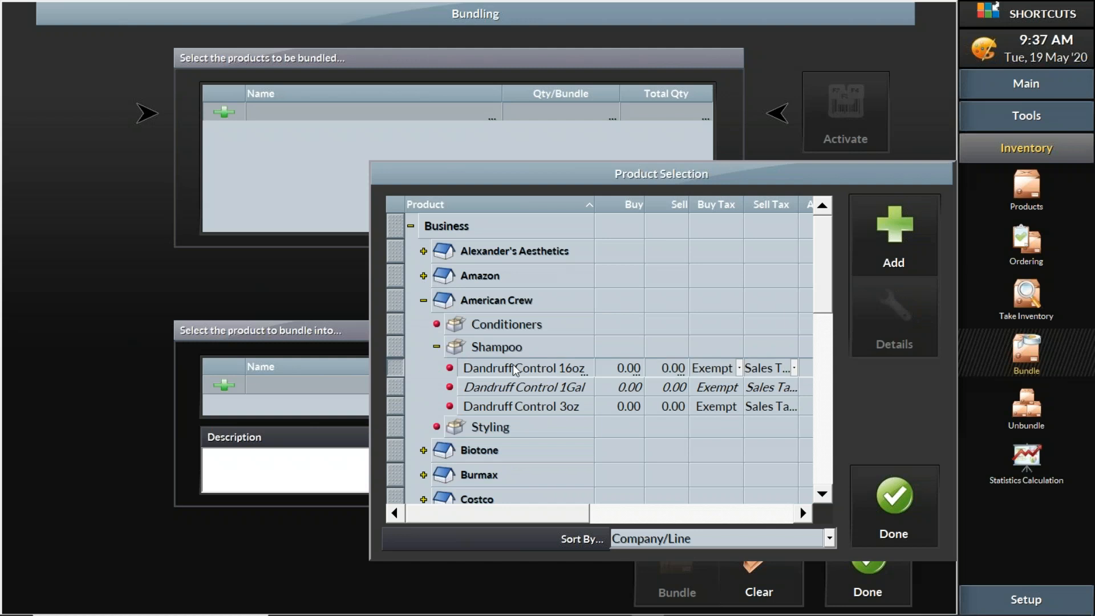
Include Healthy Benefits Oil-Free Face from the Biotone Massage Oils line in the bundle's product selection.
{"action": "left_click", "coordinate": [423, 451]}
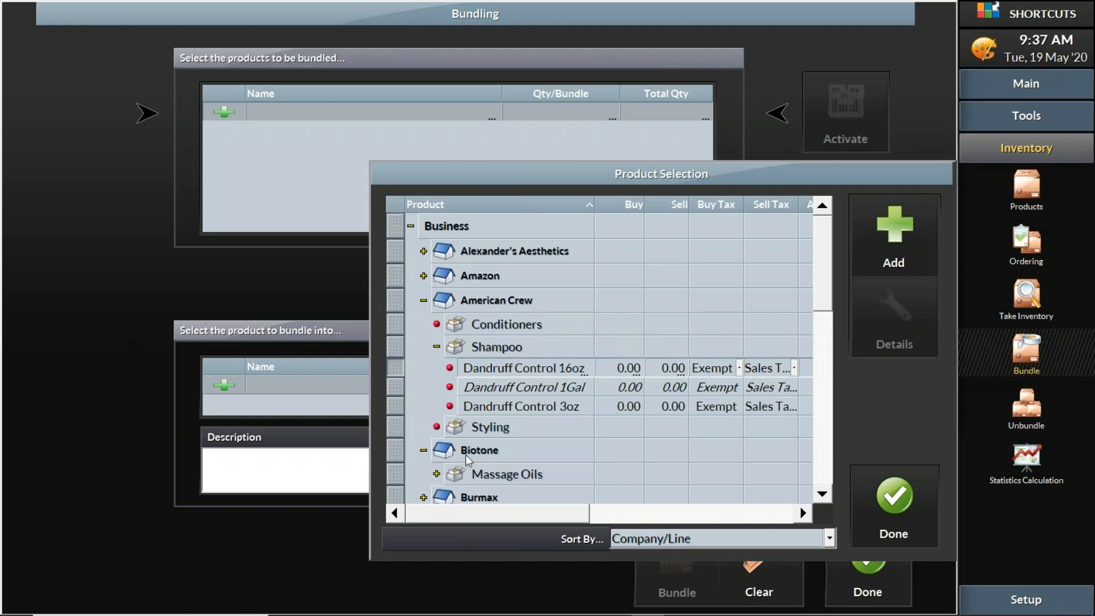
{"action": "left_click", "coordinate": [436, 474]}
{"action": "left_click", "coordinate": [406, 444]}
{"action": "scroll", "coordinate": [406, 444], "scroll_direction": "down", "scroll_amount": 1}
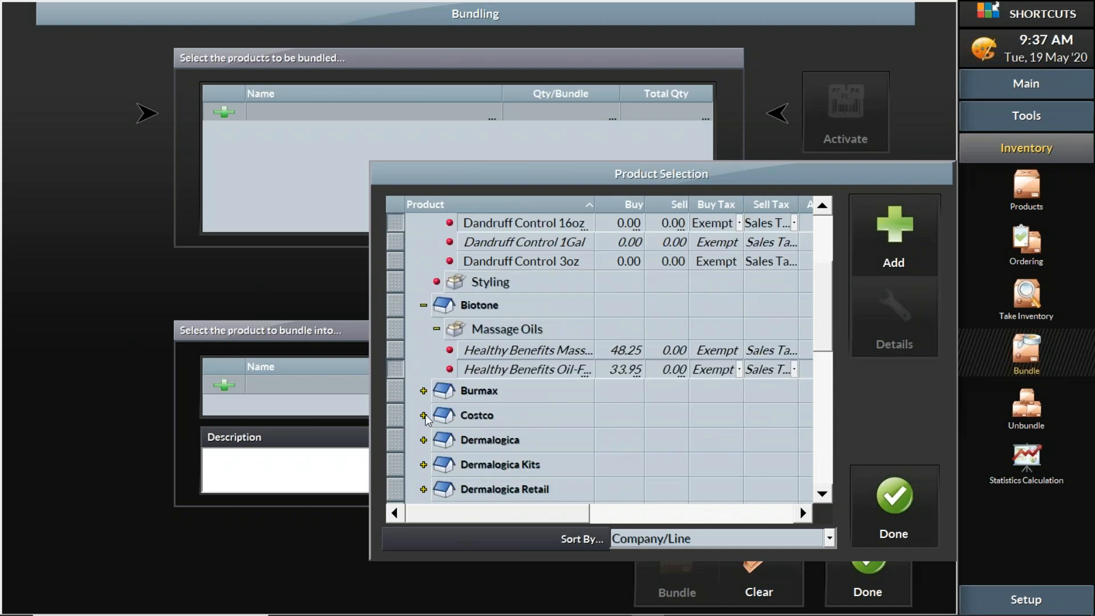
Select Dermal Clay Cleanser 8.4oz from Dermalogica Professional Cleansers and add all the selected products to the bundle list.
{"action": "left_click", "coordinate": [424, 440]}
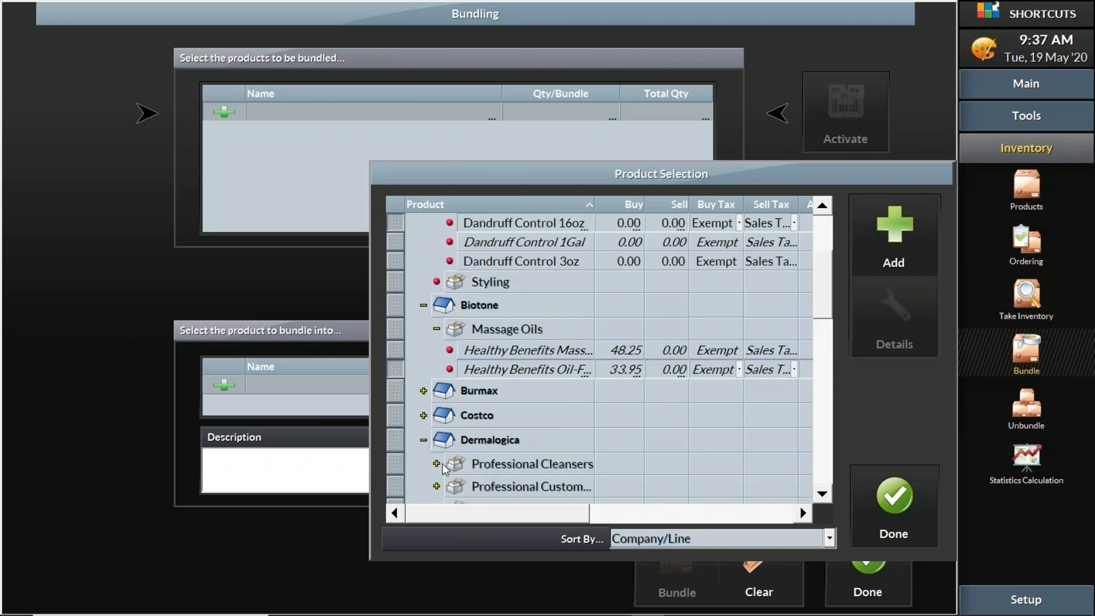
{"action": "left_click", "coordinate": [437, 464]}
{"action": "left_click", "coordinate": [397, 489]}
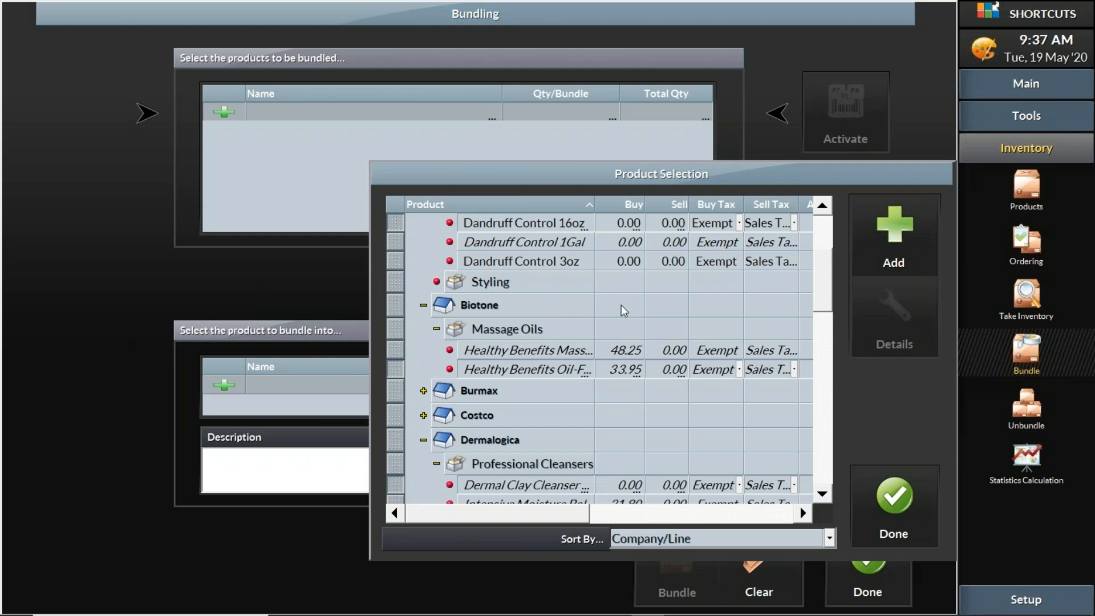
{"action": "left_click", "coordinate": [893, 250]}
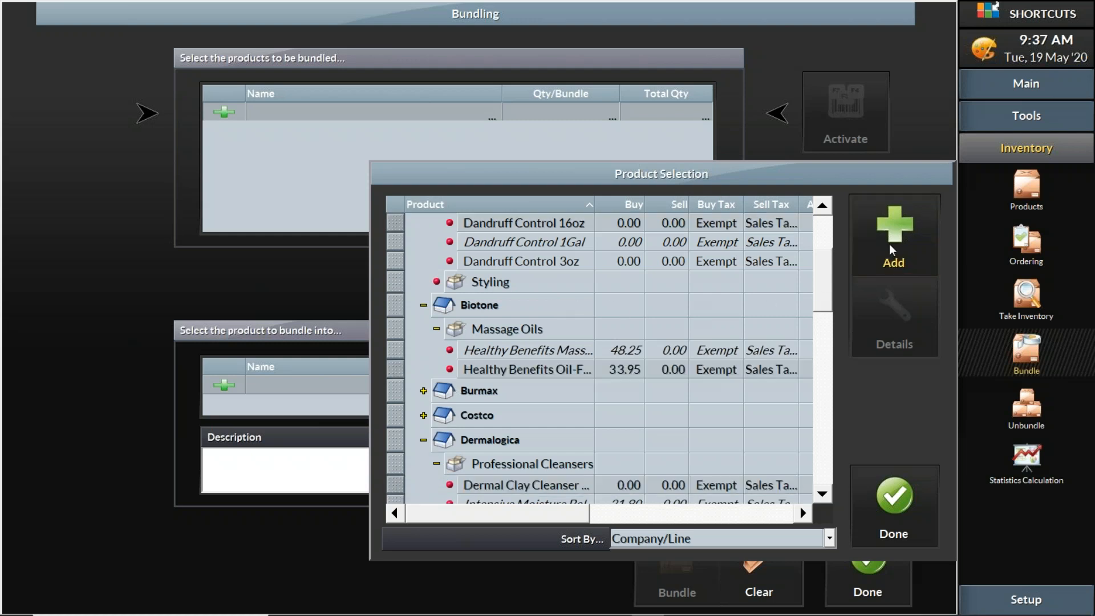
{"action": "left_click", "coordinate": [891, 497]}
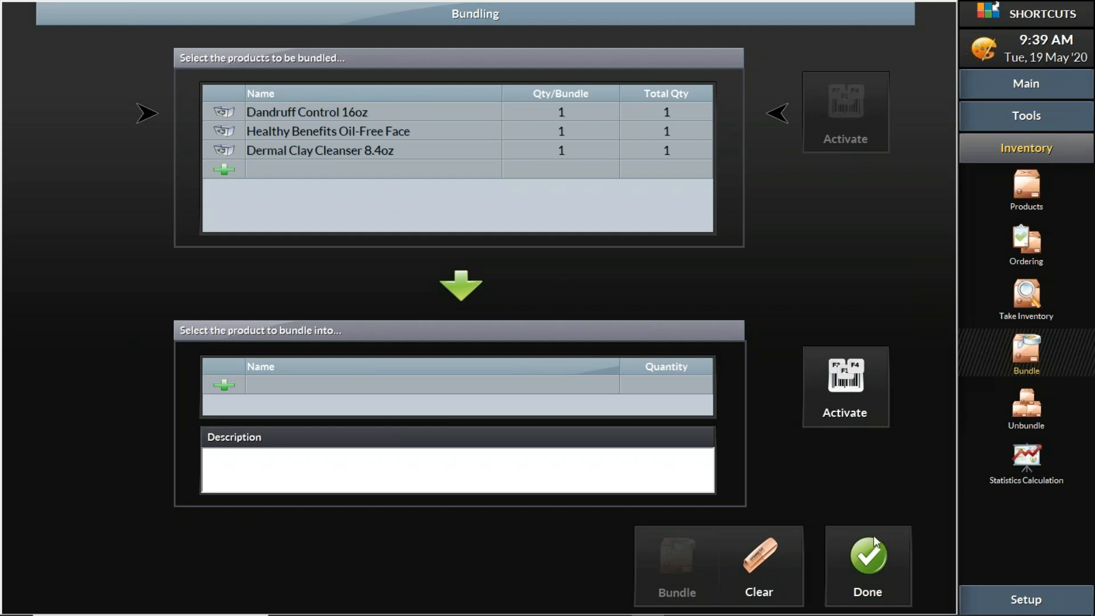
Exit Bundling without completing the bundle, discarding the selected products.
{"action": "left_click", "coordinate": [876, 553]}
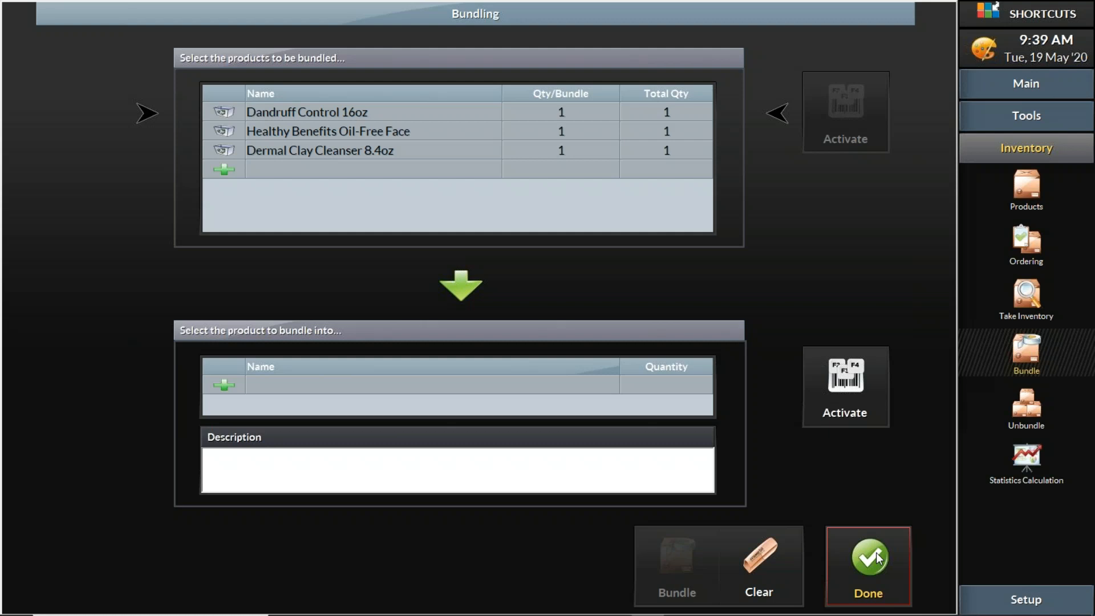
{"action": "left_click", "coordinate": [813, 321]}
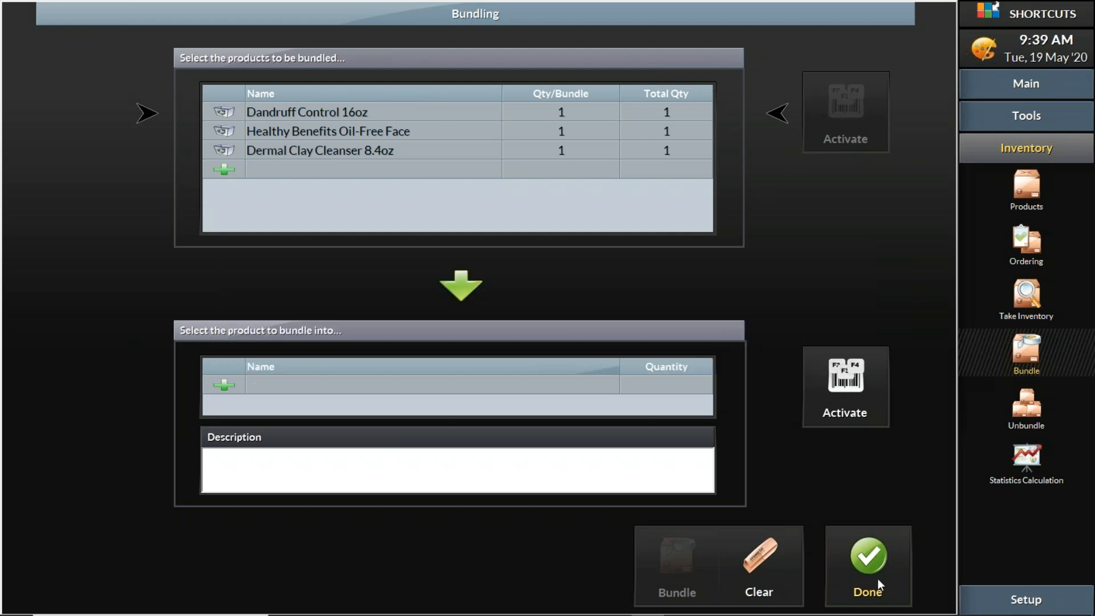
{"action": "left_click", "coordinate": [881, 563]}
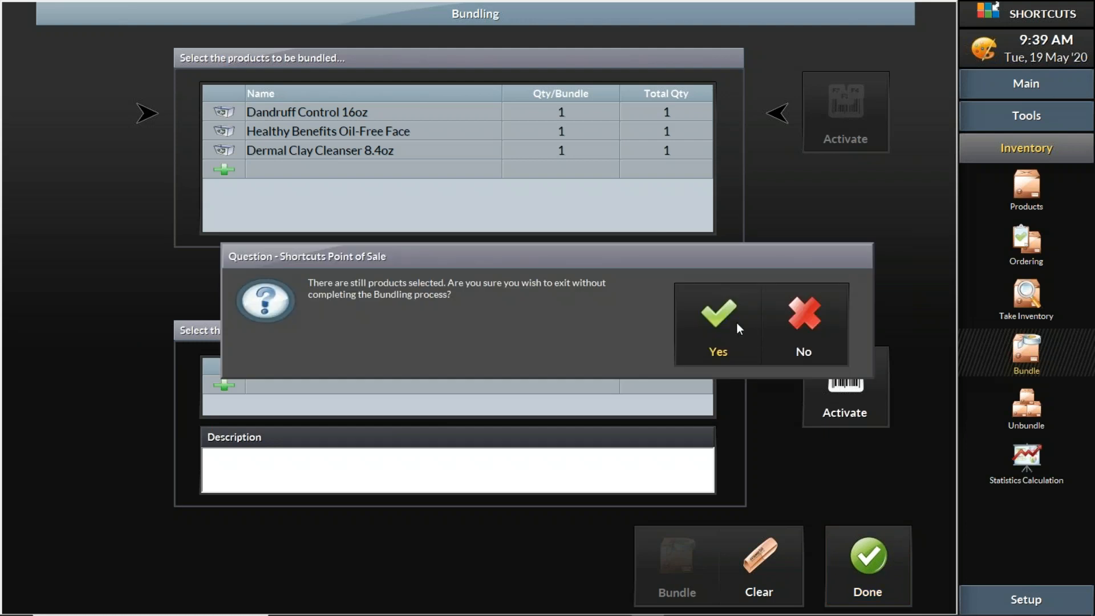
{"action": "left_click", "coordinate": [735, 323]}
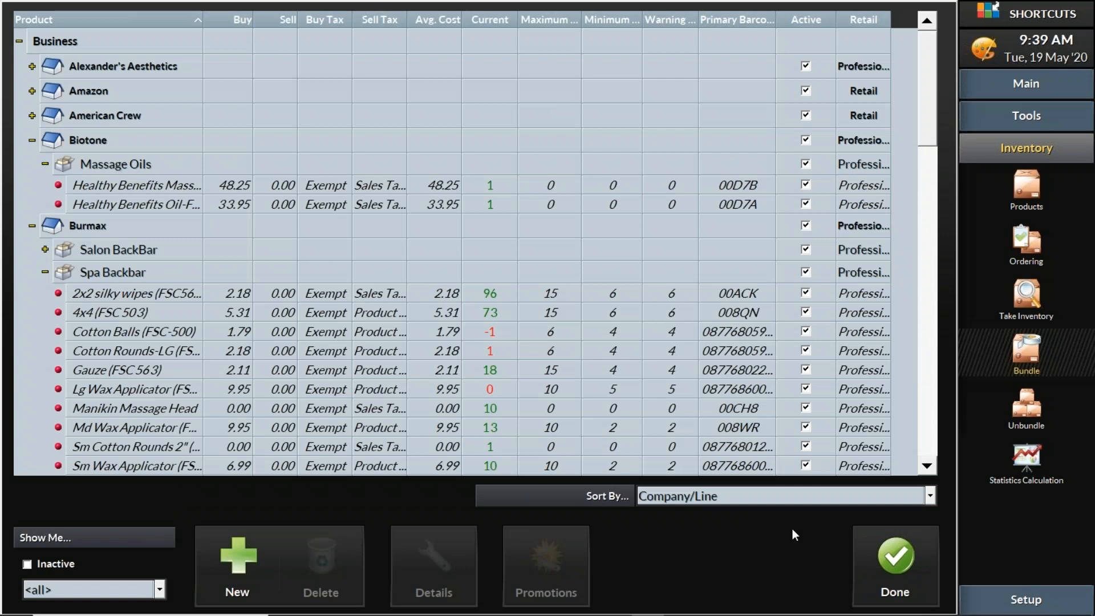
Switch to the Inventory-Advanced presentation in PowerPoint and start the slide show from the Ordering Demo slide.
{"action": "mouse_move", "coordinate": [623, 610]}
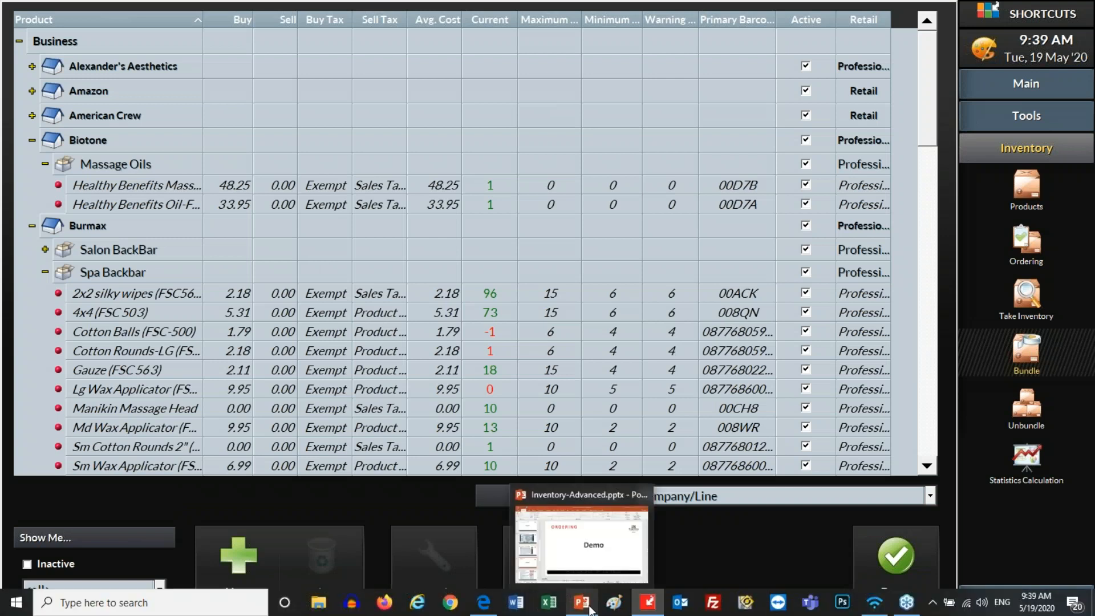
{"action": "left_click", "coordinate": [581, 602]}
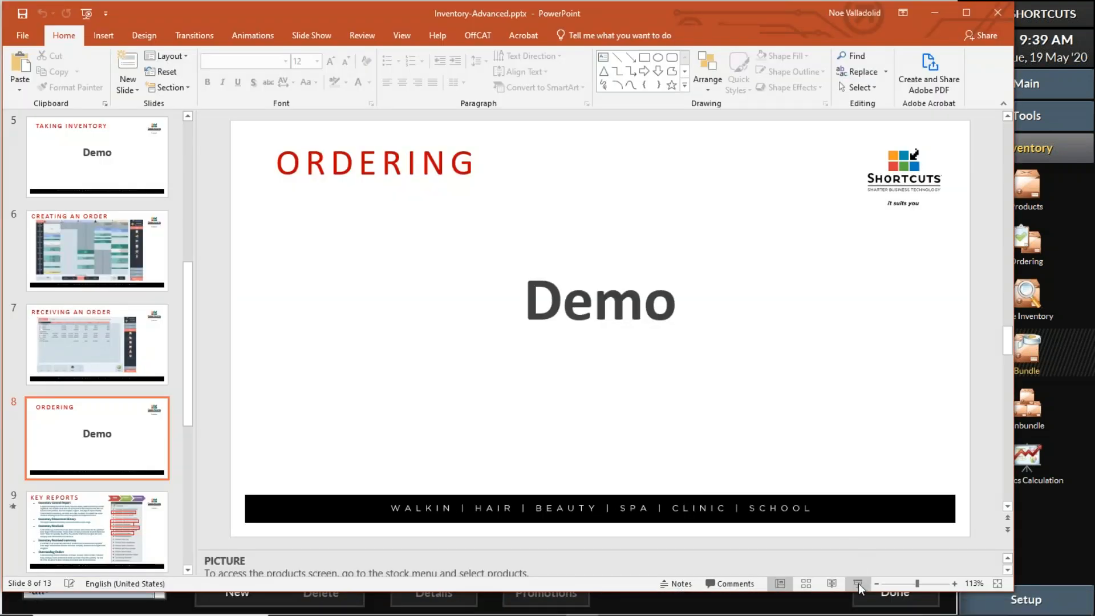
{"action": "left_click", "coordinate": [857, 583]}
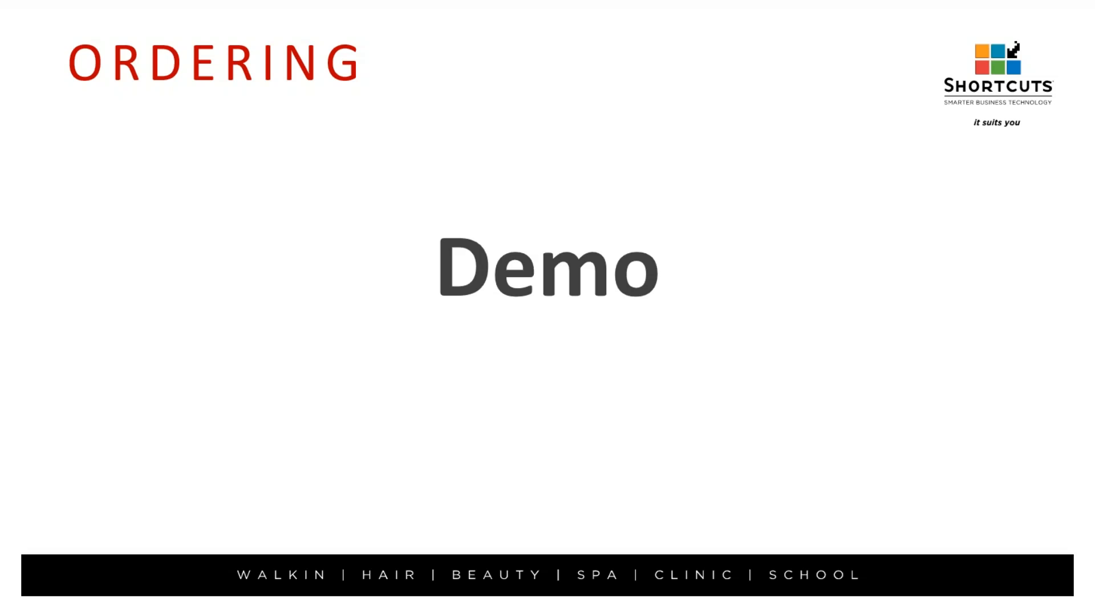
Advance the slide show to the Key Reports slide about the Inventory Control Report.
{"action": "key", "text": "Right"}
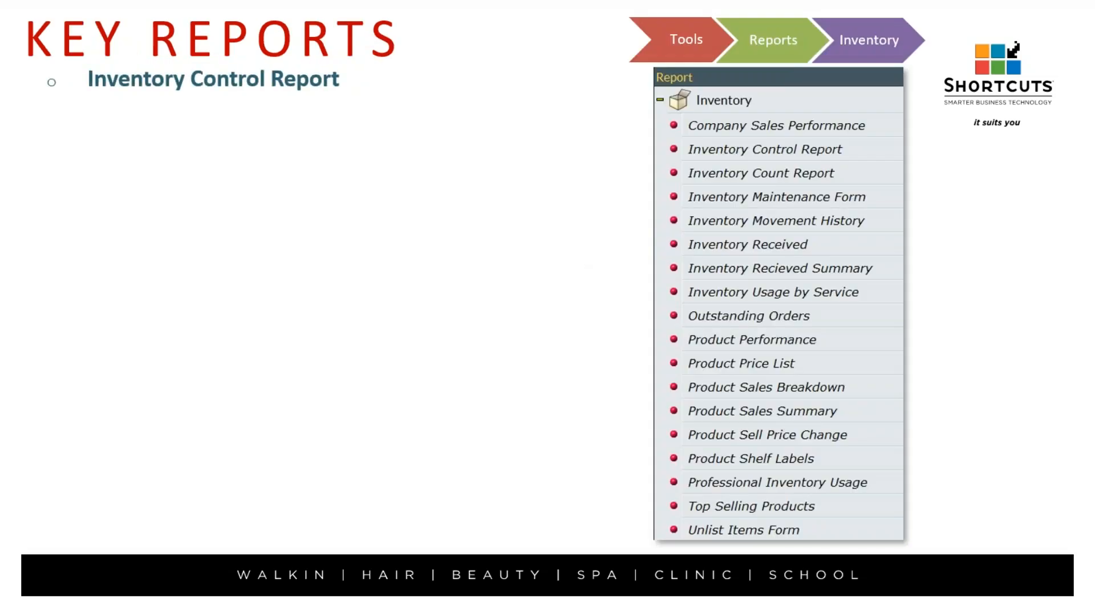
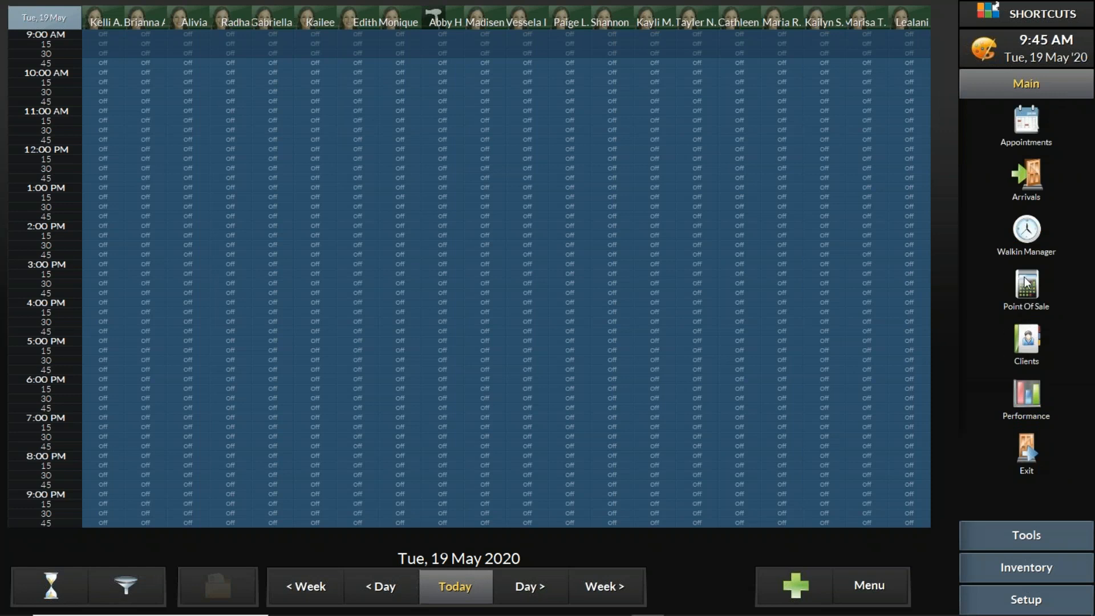
Switch to Shortcuts, view the day's Point of Sale transactions and return to the sale screen.
{"action": "left_click", "coordinate": [1027, 284]}
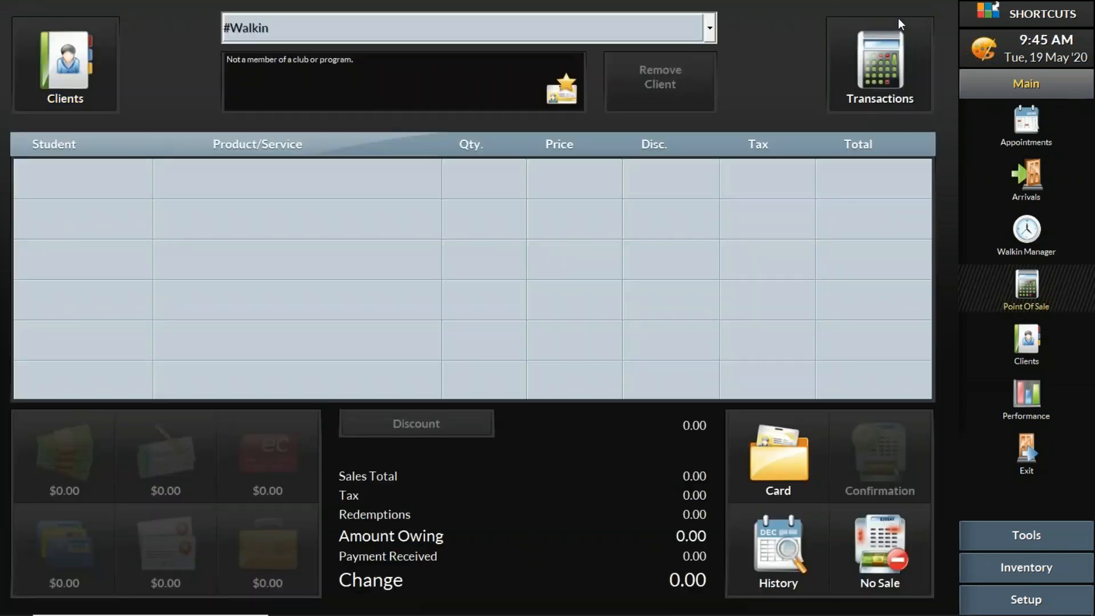
{"action": "left_click", "coordinate": [897, 50]}
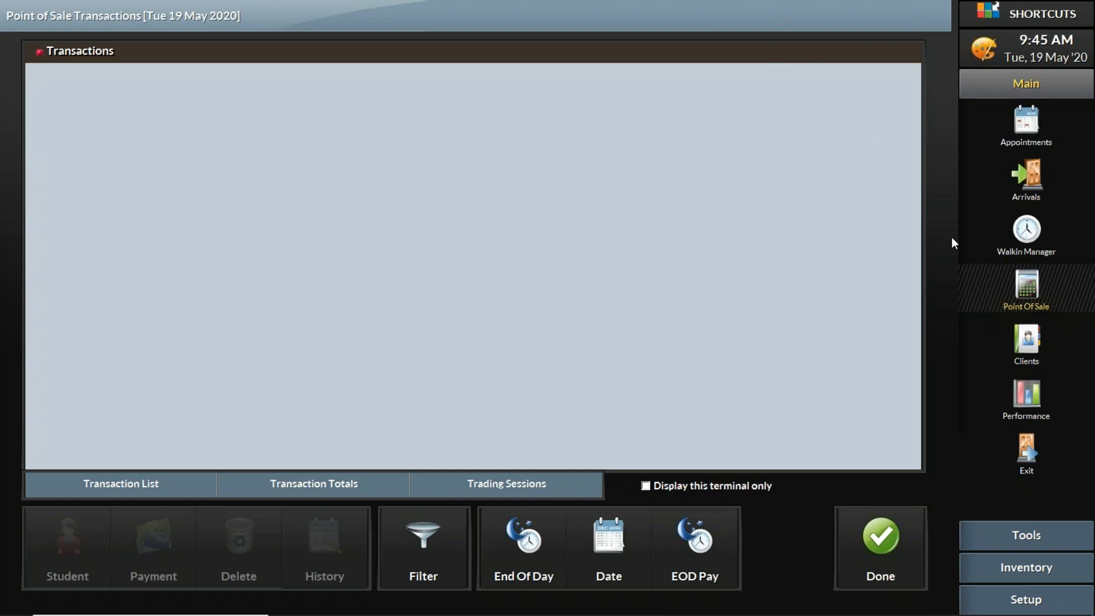
{"action": "left_click", "coordinate": [906, 579]}
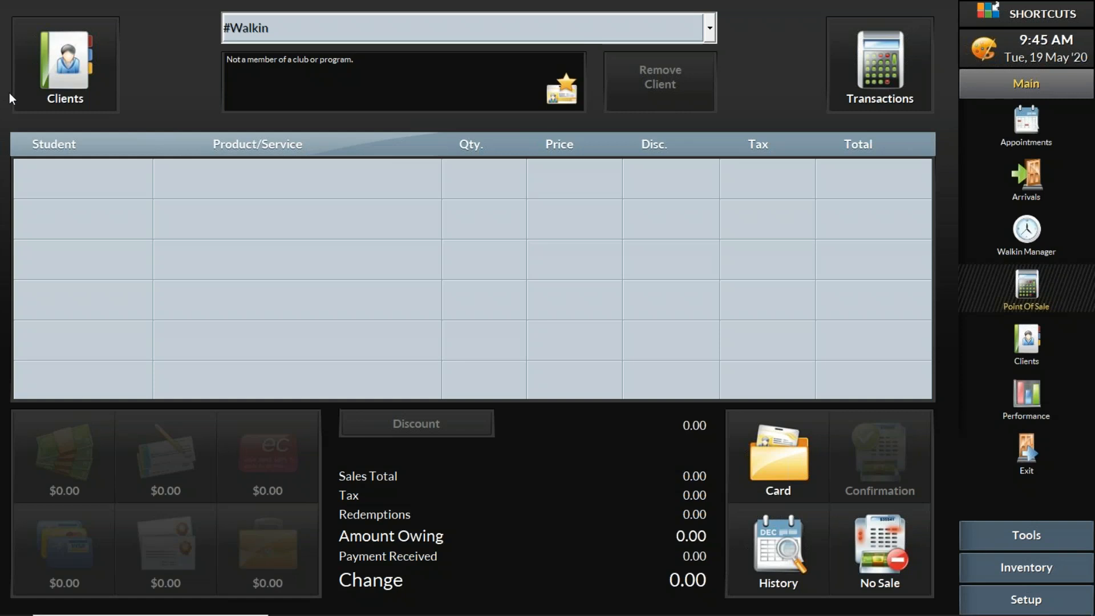
Find clients whose last name starts with H and check the visit histories of the eighth, ninth and tenth clients listed.
{"action": "left_click", "coordinate": [82, 87]}
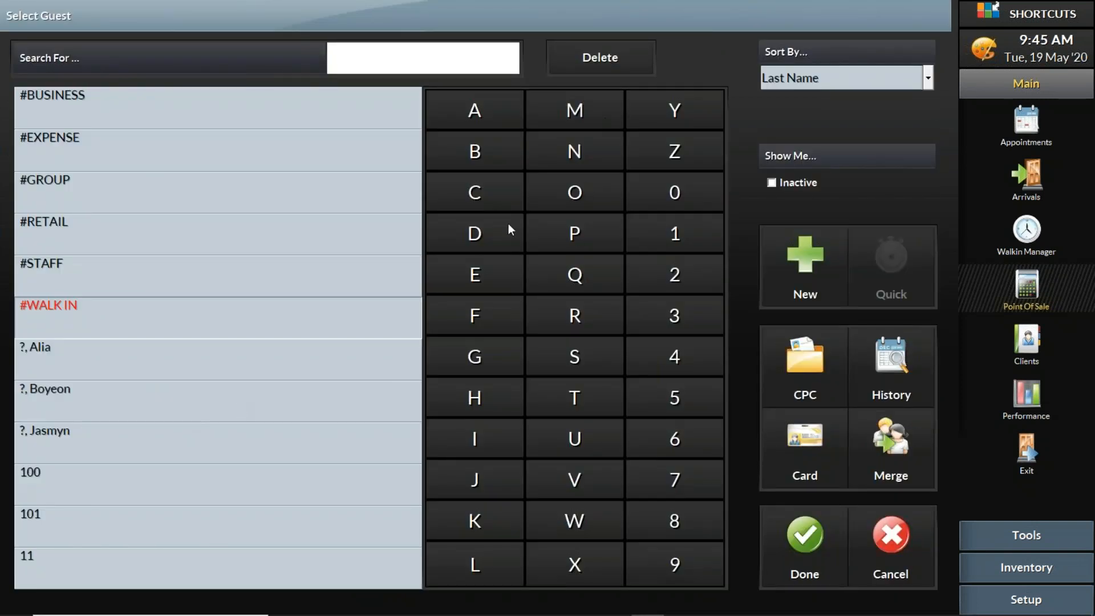
{"action": "left_click", "coordinate": [475, 395]}
{"action": "left_click", "coordinate": [236, 421]}
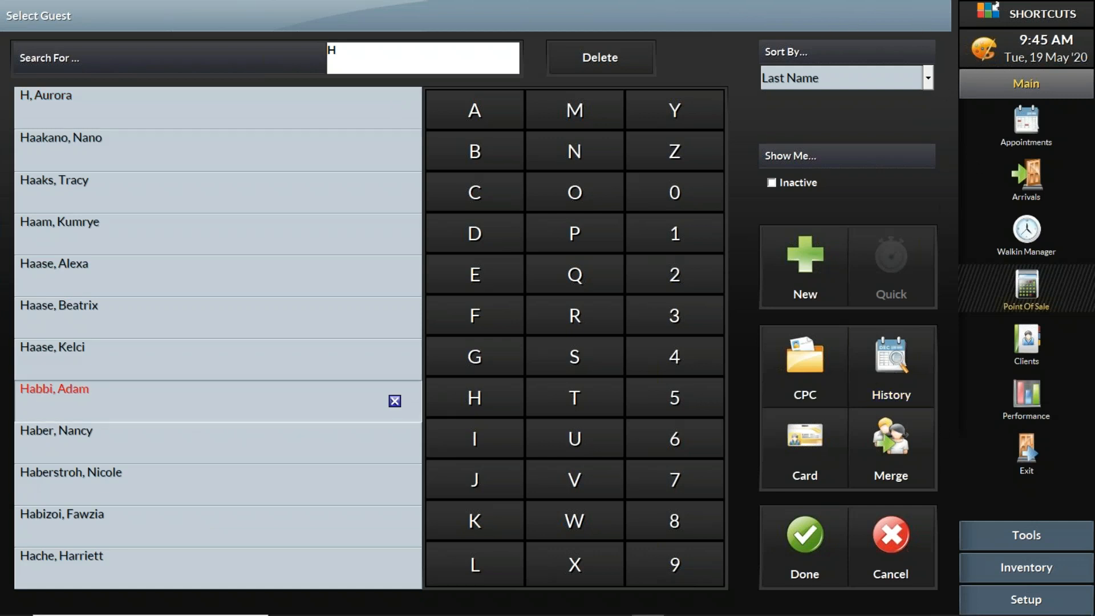
{"action": "left_click", "coordinate": [893, 372]}
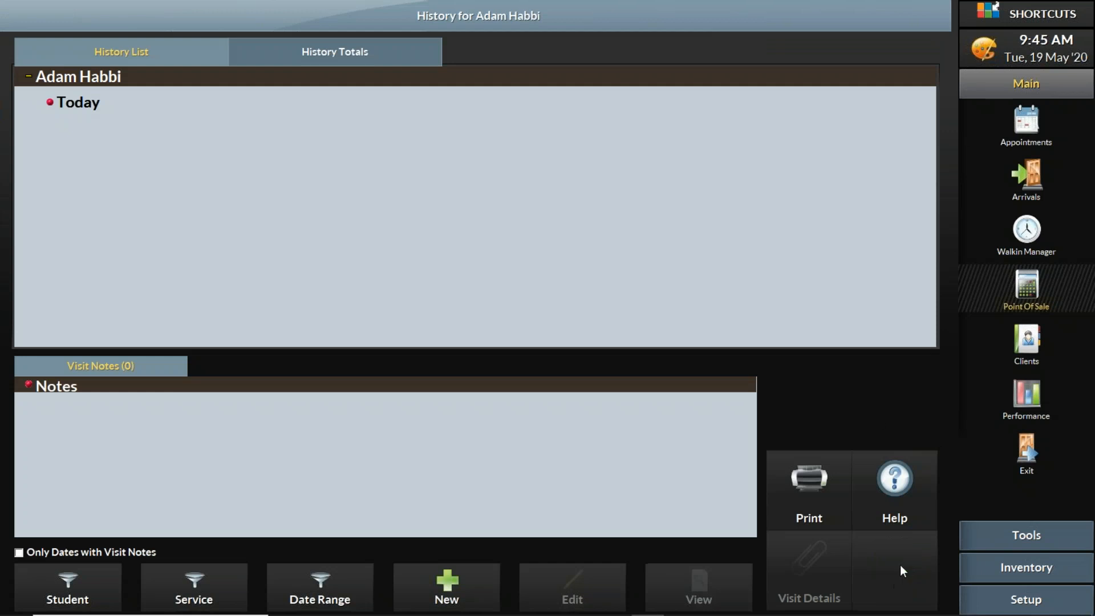
{"action": "left_click", "coordinate": [900, 565]}
{"action": "left_click", "coordinate": [143, 457]}
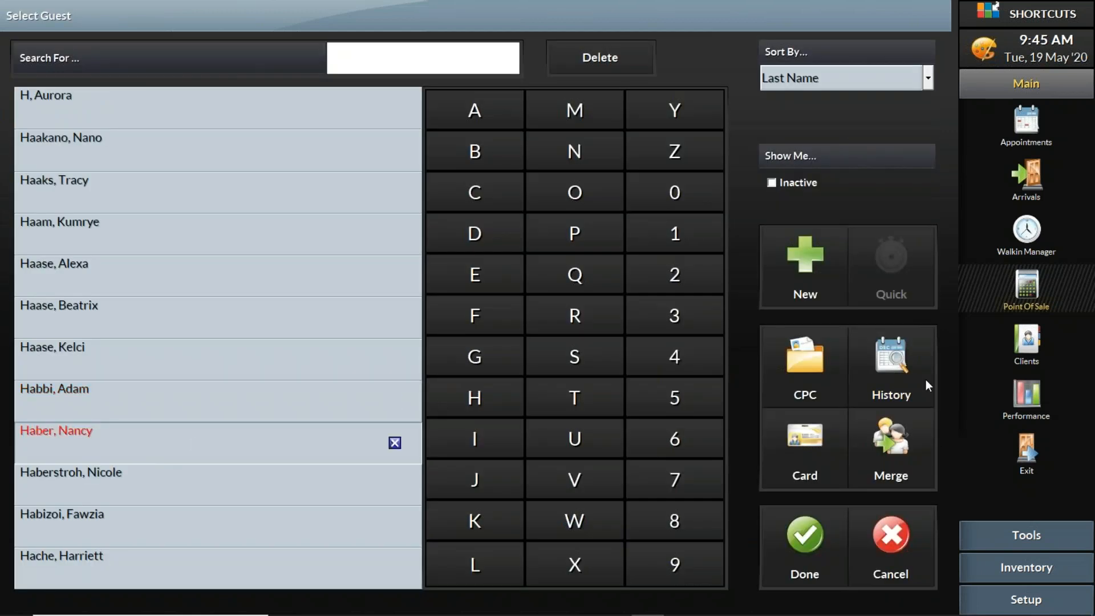
{"action": "left_click", "coordinate": [897, 375]}
{"action": "left_click", "coordinate": [902, 567]}
{"action": "left_click", "coordinate": [169, 491]}
{"action": "left_click", "coordinate": [888, 372]}
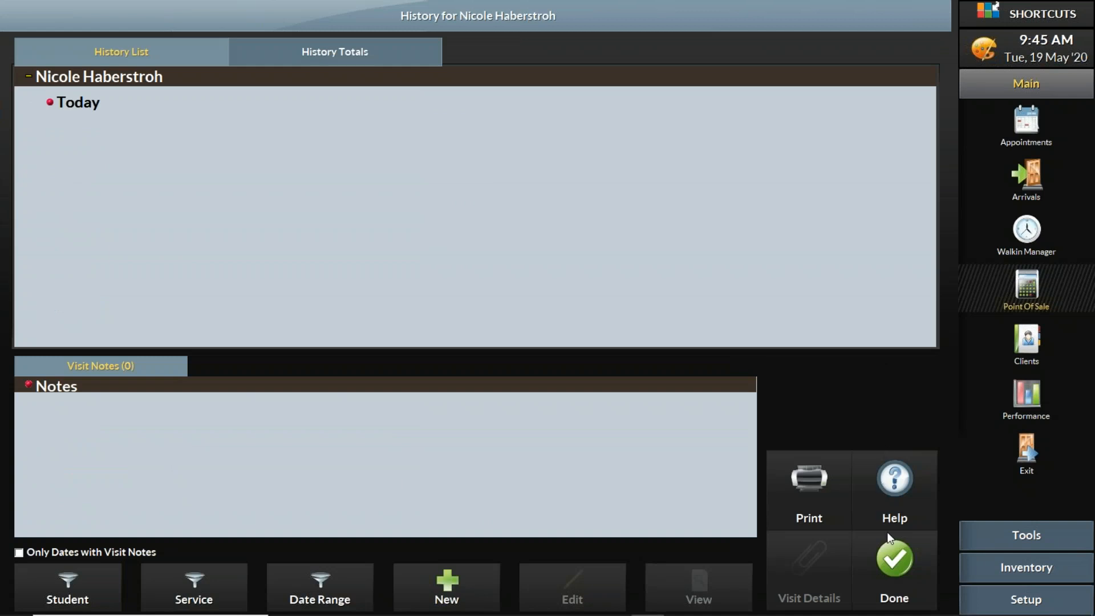
{"action": "left_click", "coordinate": [895, 558]}
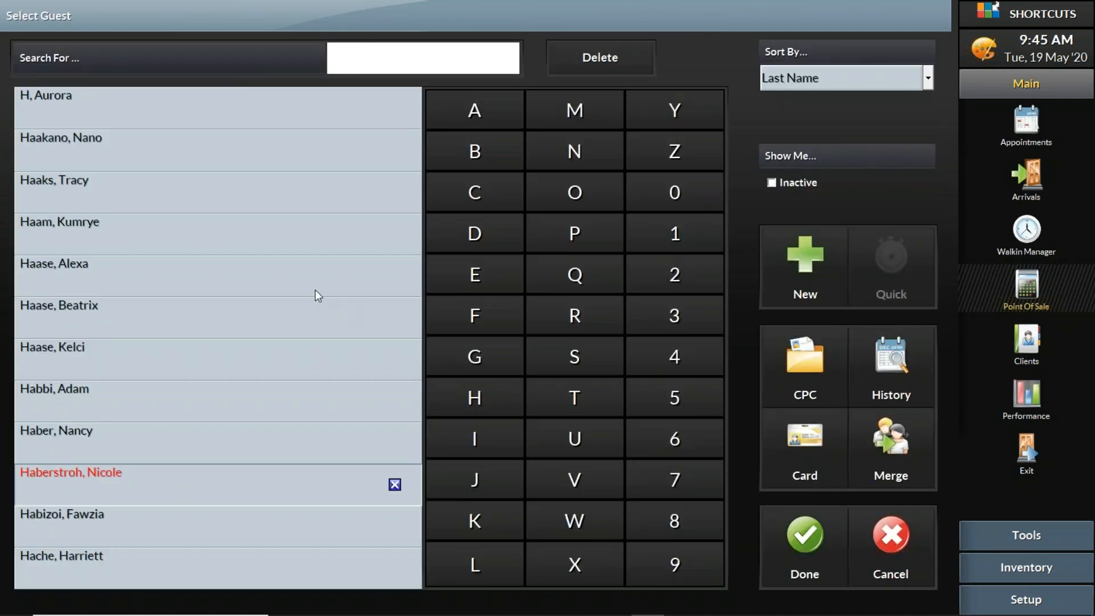
View the sixth listed client's history and show the Refund option for the 4 Apr 2019 Color additional 40GRAMS service, without refunding it.
{"action": "left_click", "coordinate": [29, 325]}
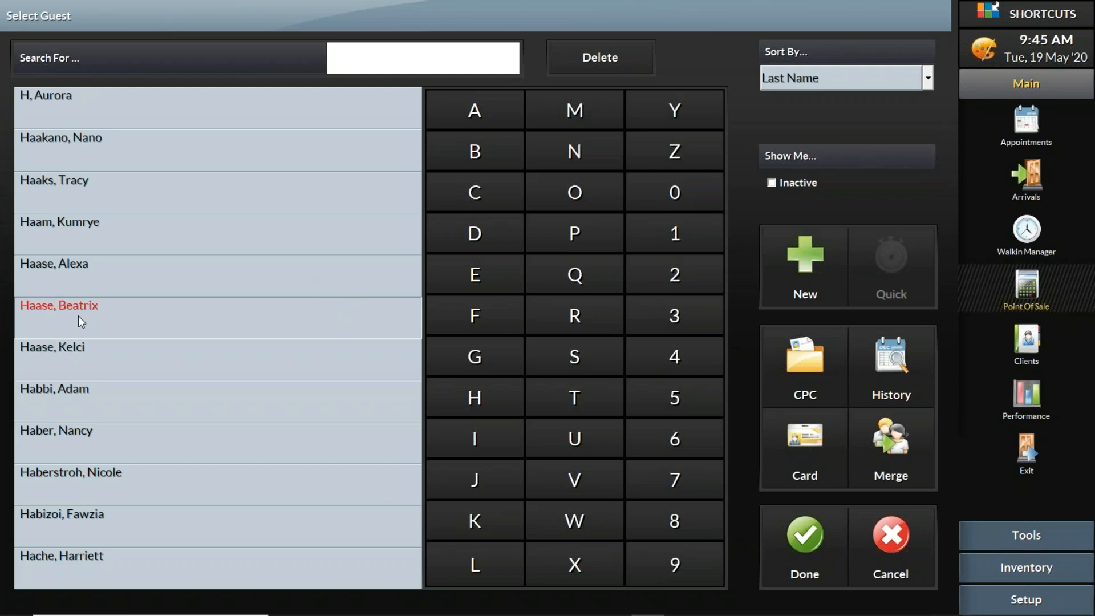
{"action": "left_click", "coordinate": [891, 370]}
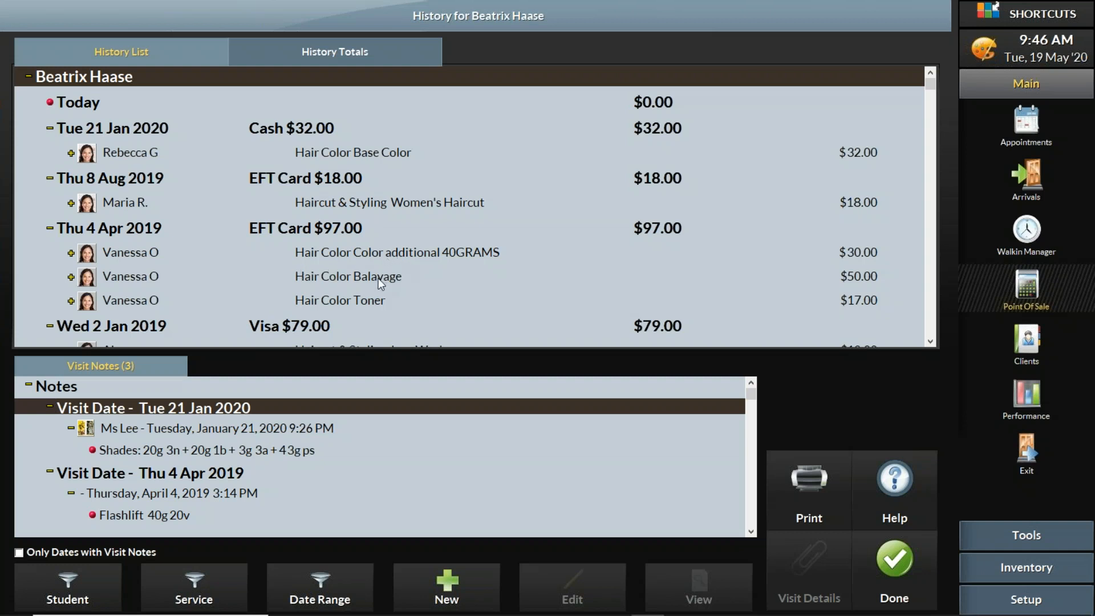
{"action": "left_click", "coordinate": [384, 255]}
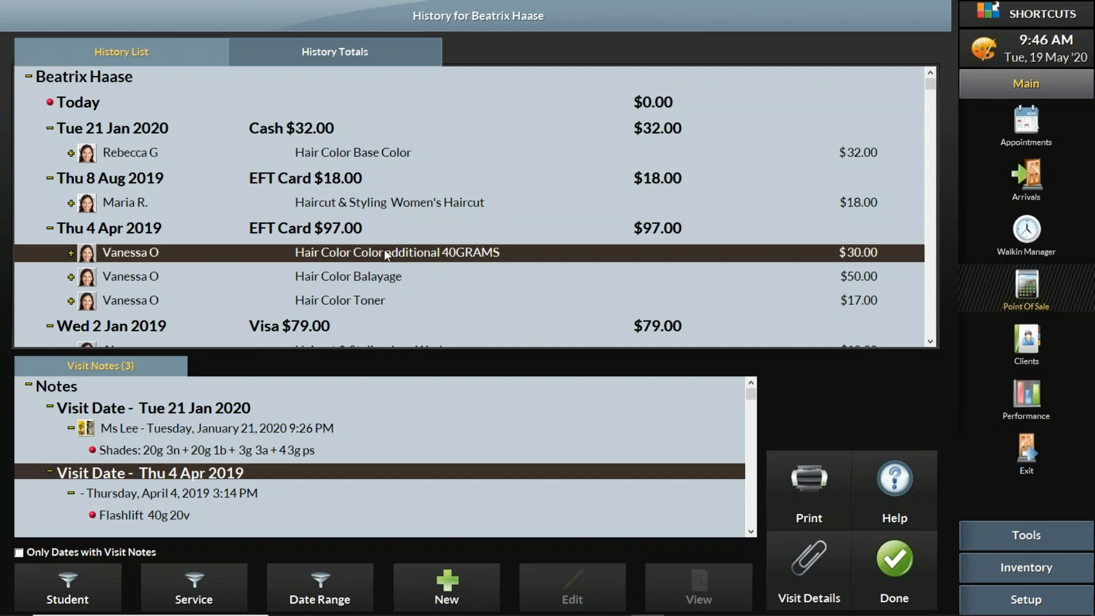
{"action": "right_click", "coordinate": [386, 255]}
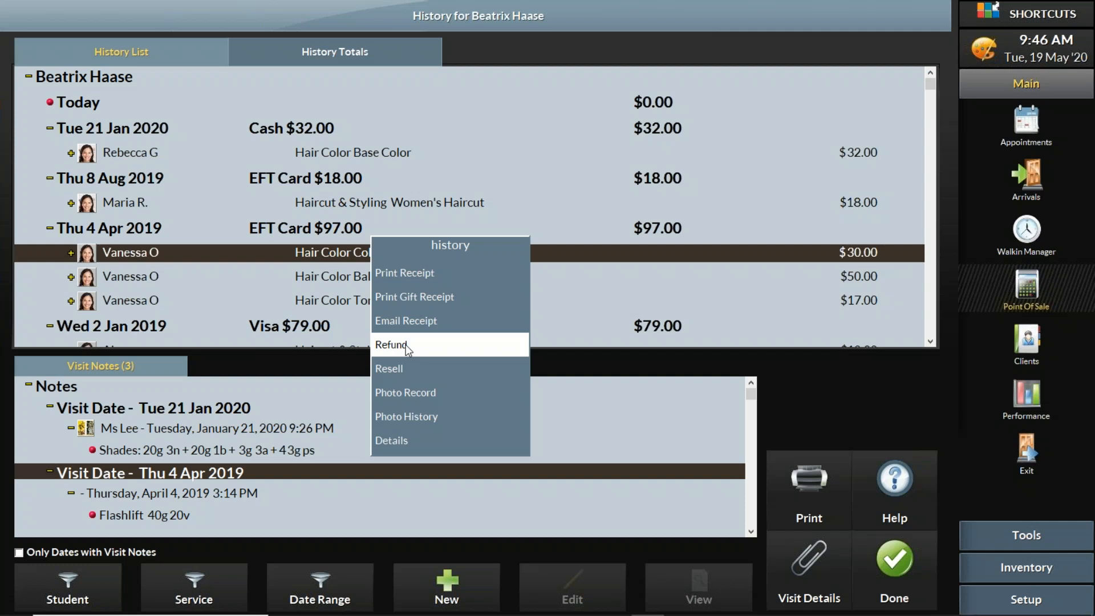
{"action": "left_click", "coordinate": [915, 569]}
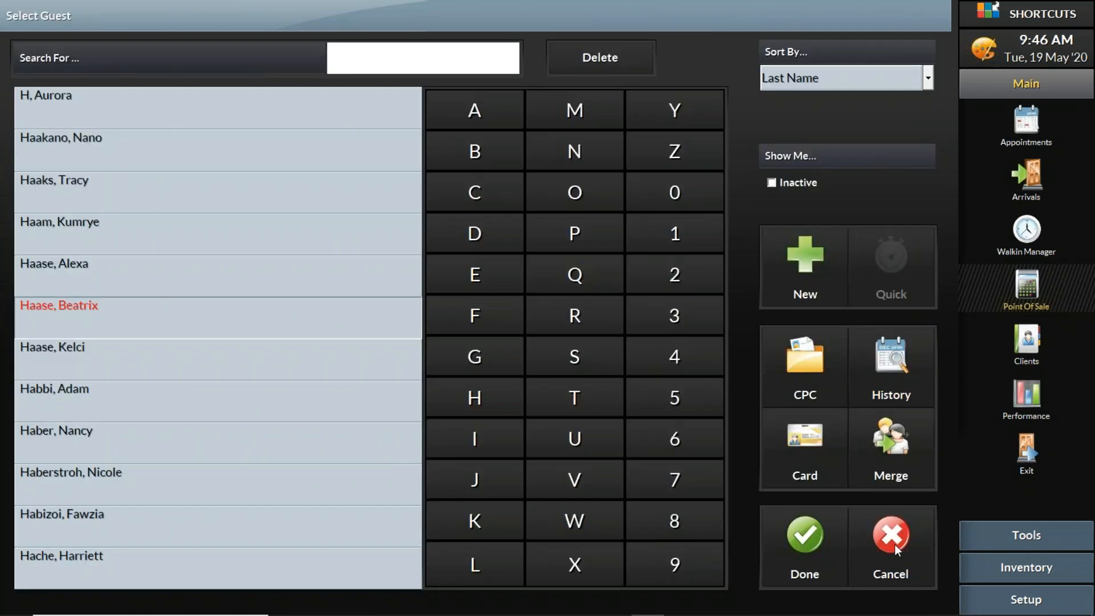
Clear the client search, choose #BUSINESS as the sale's client and assign Business as the student on the first product line.
{"action": "left_click", "coordinate": [568, 51]}
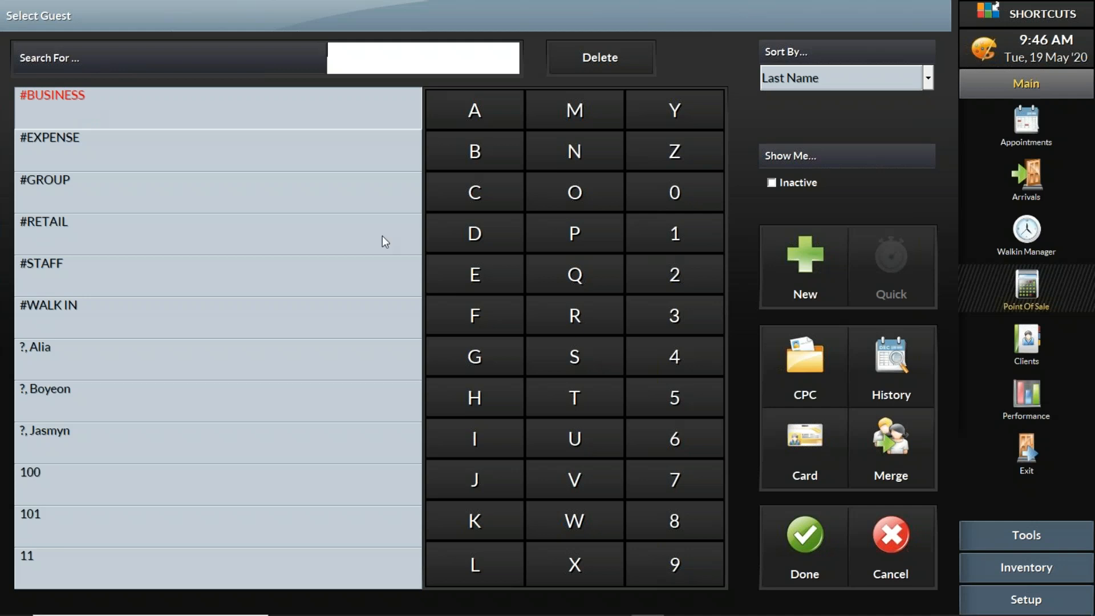
{"action": "left_click", "coordinate": [826, 559]}
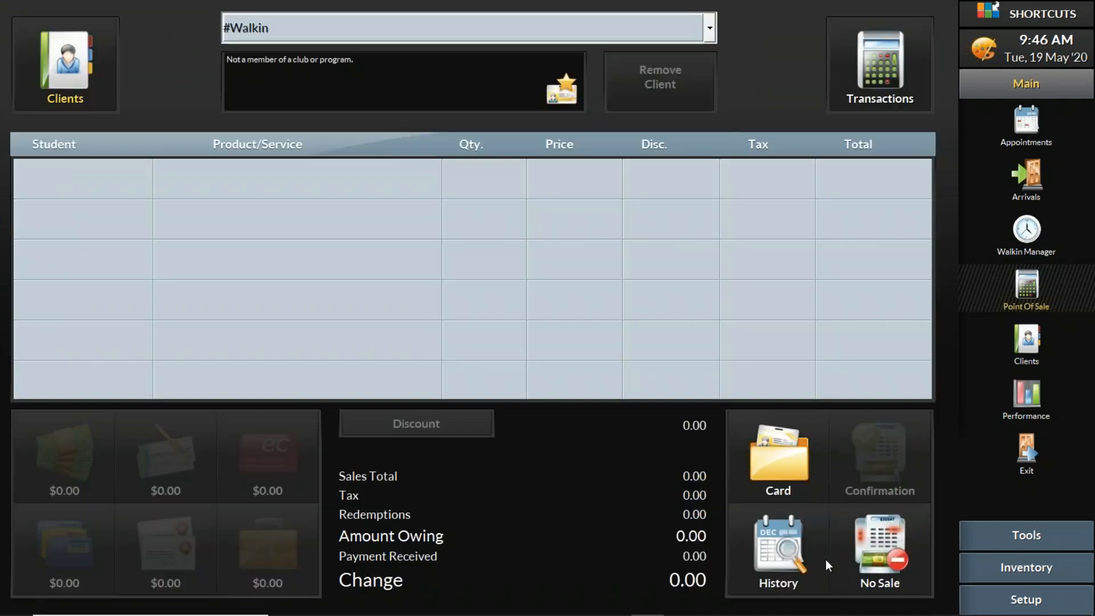
{"action": "left_click", "coordinate": [288, 171]}
{"action": "left_click", "coordinate": [288, 176]}
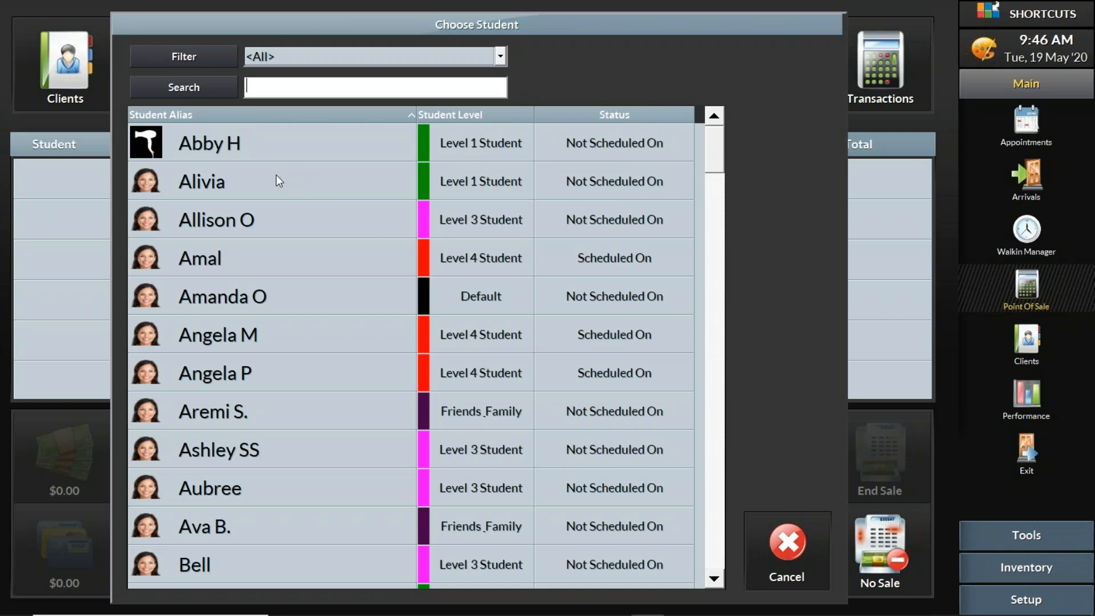
{"action": "scroll", "coordinate": [306, 308], "scroll_direction": "down", "scroll_amount": 4}
{"action": "scroll", "coordinate": [305, 310], "scroll_direction": "up", "scroll_amount": 4}
{"action": "scroll", "coordinate": [306, 309], "scroll_direction": "down", "scroll_amount": 1}
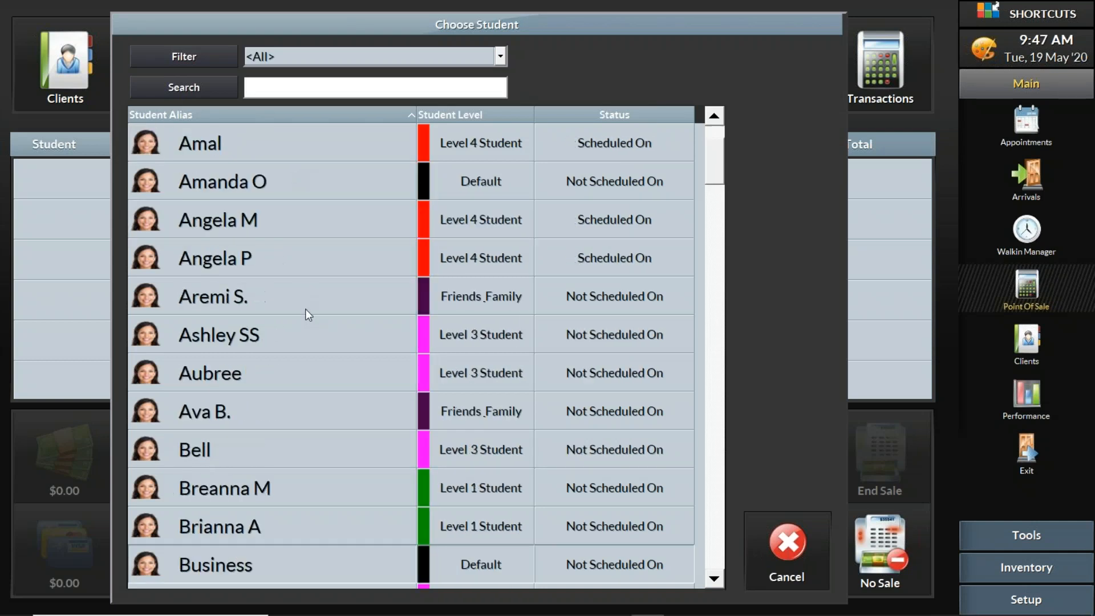
{"action": "left_click", "coordinate": [242, 566]}
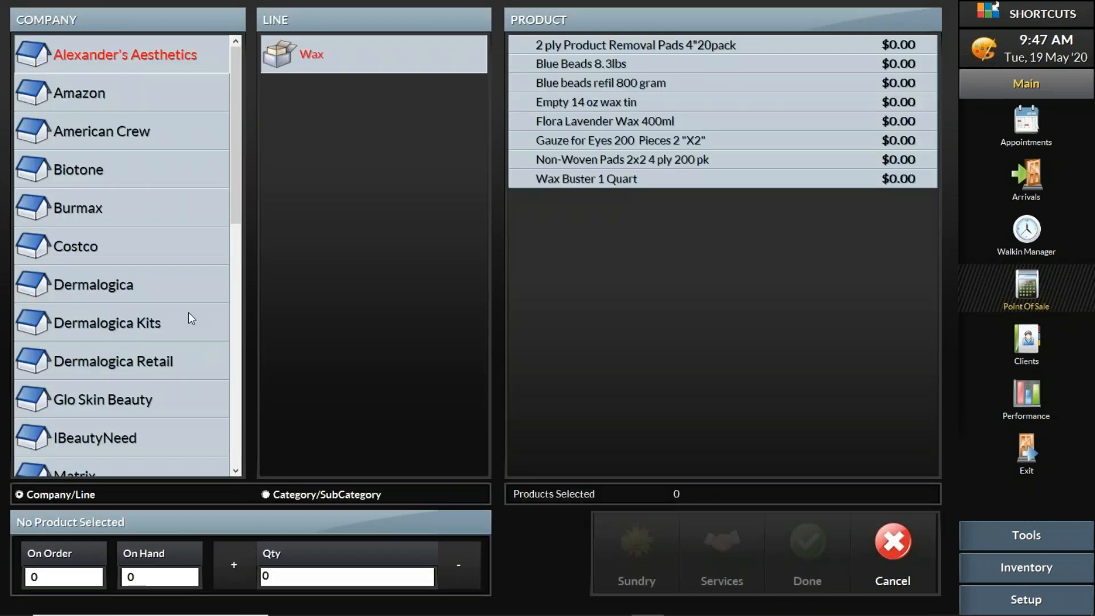
Add one each of Costco's Bleach 1 gal, Cups, Hand Sanitizer and Medium Gloves to the sale and end it.
{"action": "left_click", "coordinate": [137, 245]}
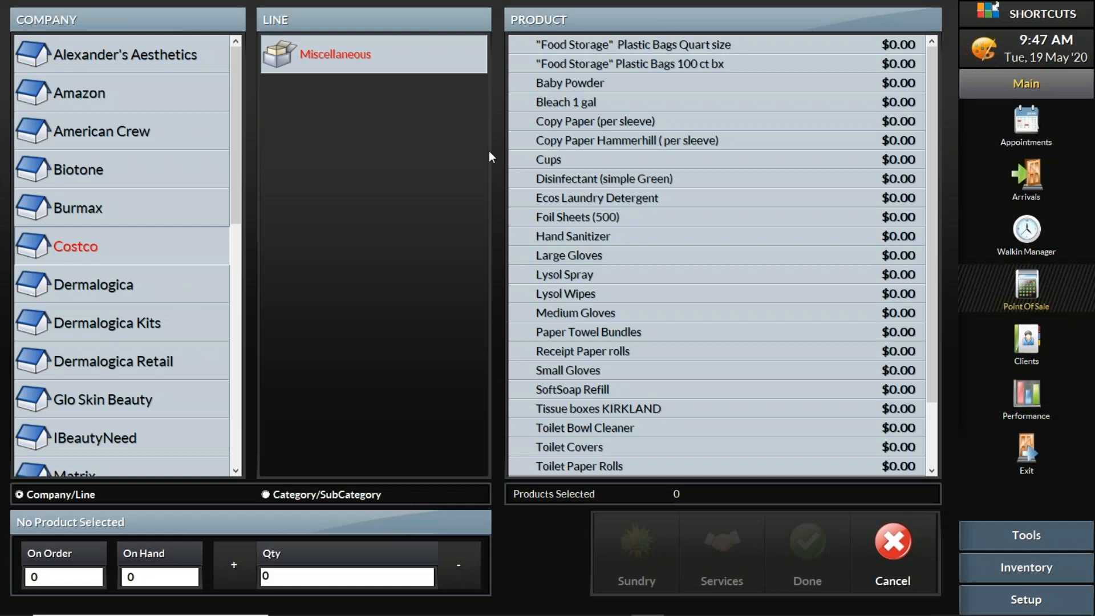
{"action": "left_click", "coordinate": [547, 103]}
{"action": "left_click", "coordinate": [549, 160]}
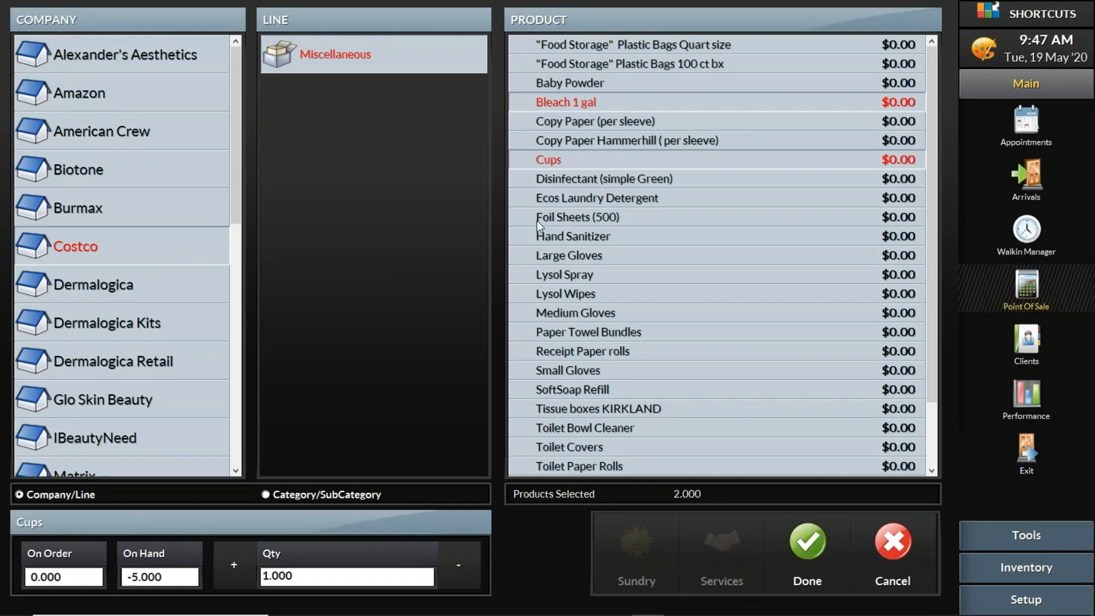
{"action": "left_click", "coordinate": [536, 240]}
{"action": "left_click", "coordinate": [537, 312]}
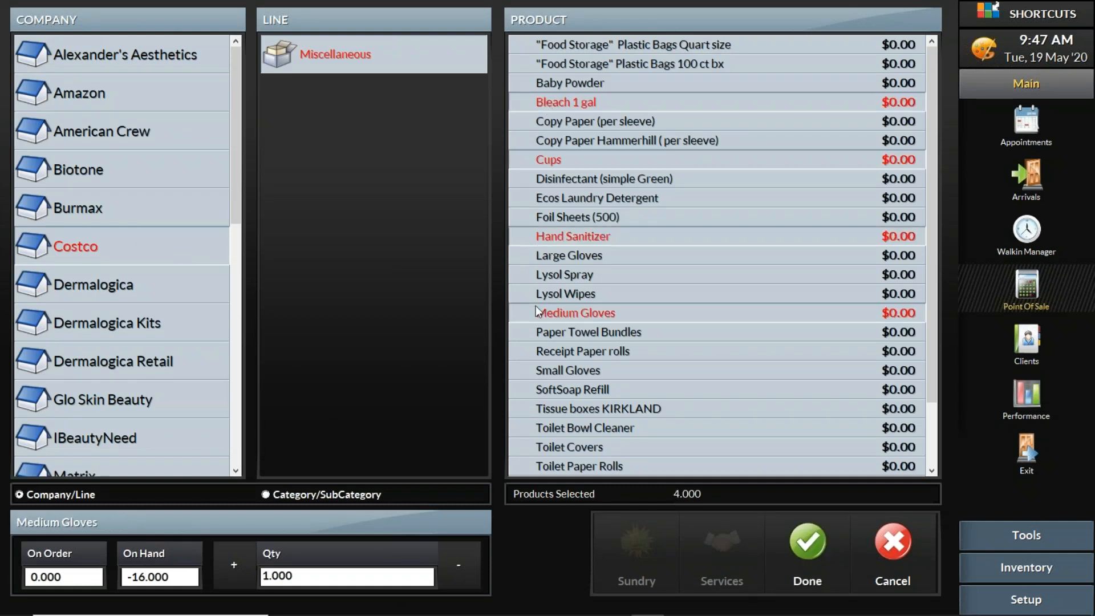
{"action": "left_click", "coordinate": [815, 560]}
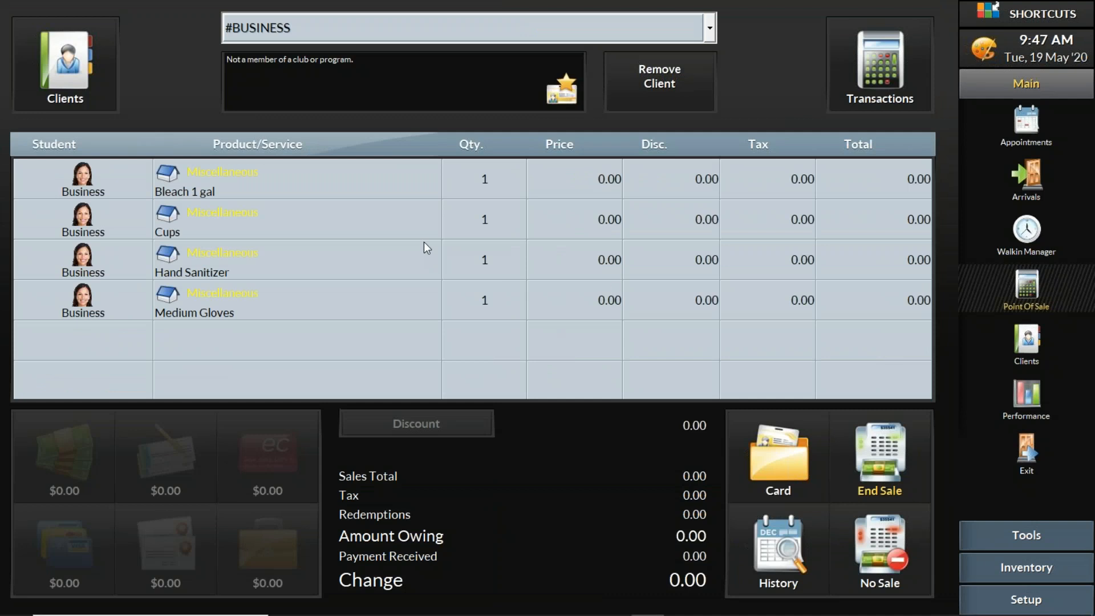
{"action": "left_click", "coordinate": [903, 464]}
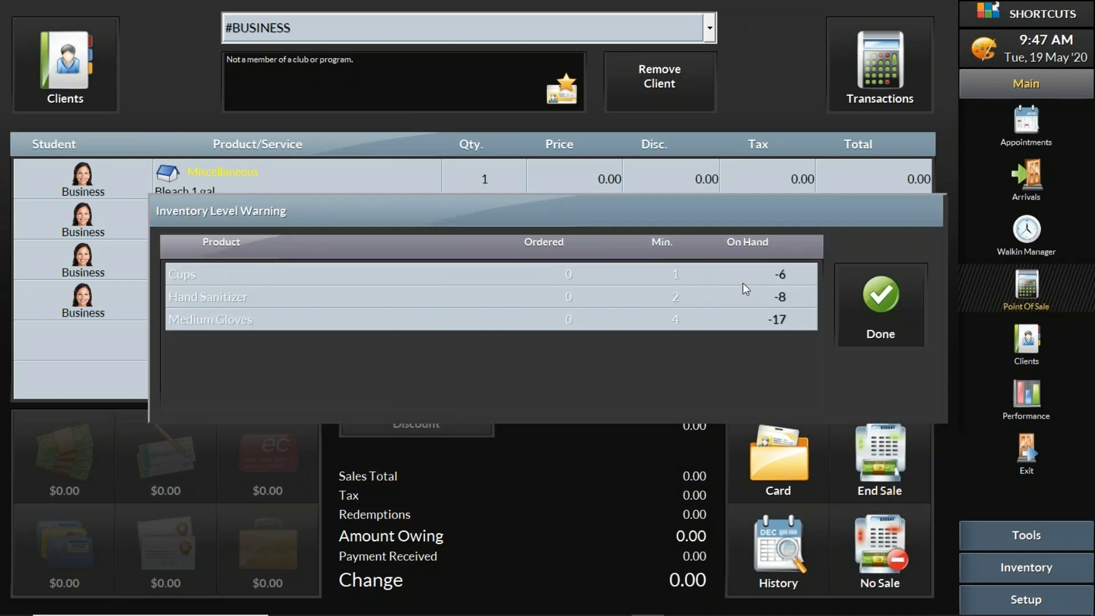
{"action": "left_click", "coordinate": [875, 300]}
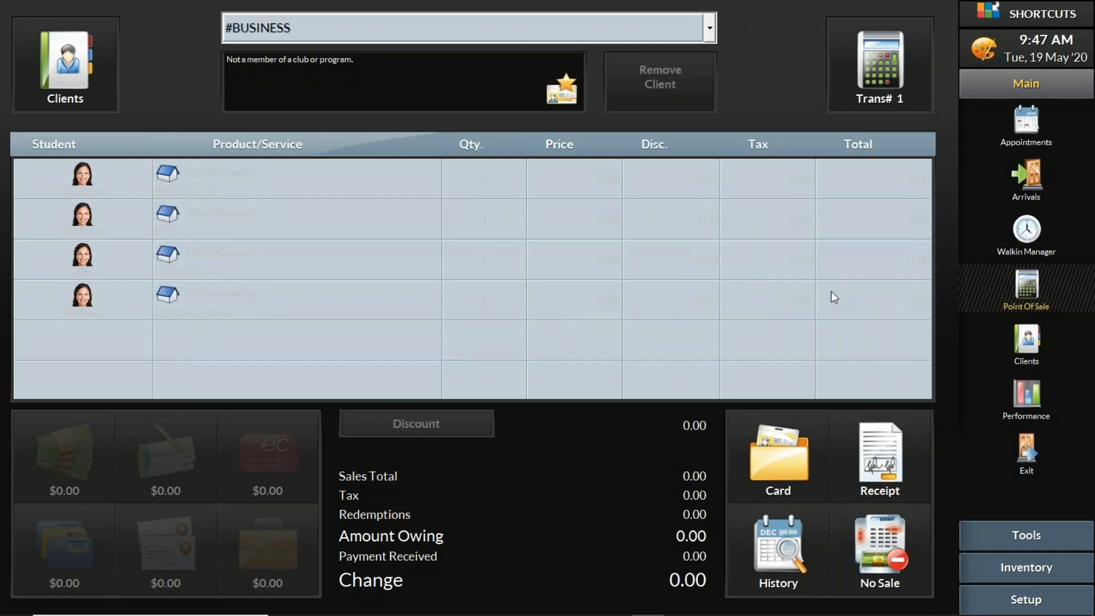
Refund the 11 Feb 2020 Color additional 40GRAMS service from the history of the third client with last name "?" and load it into the sale.
{"action": "left_click", "coordinate": [63, 64]}
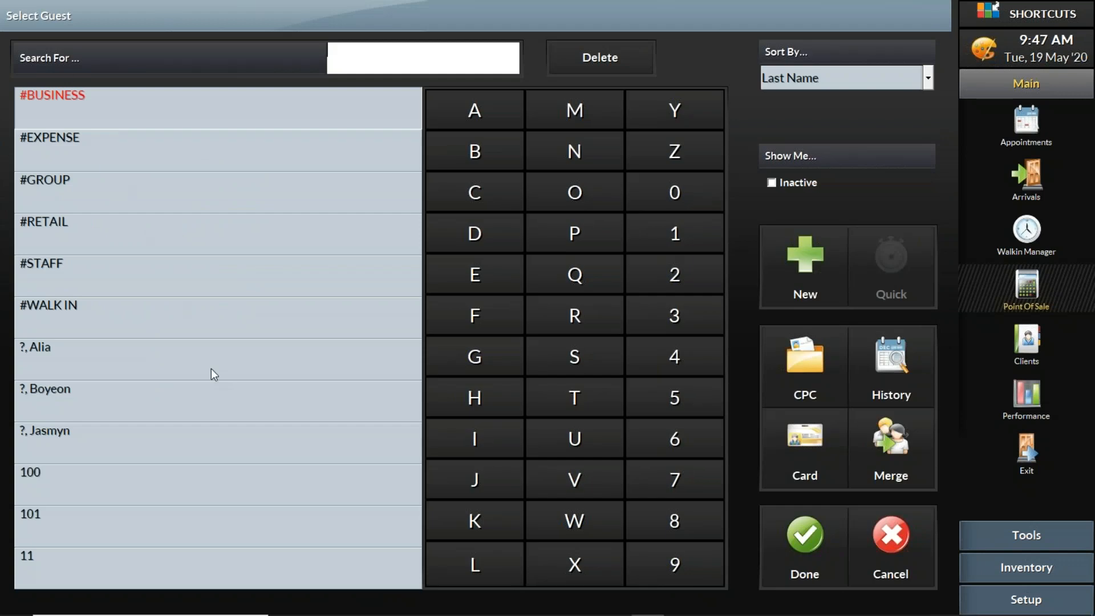
{"action": "left_click", "coordinate": [212, 460]}
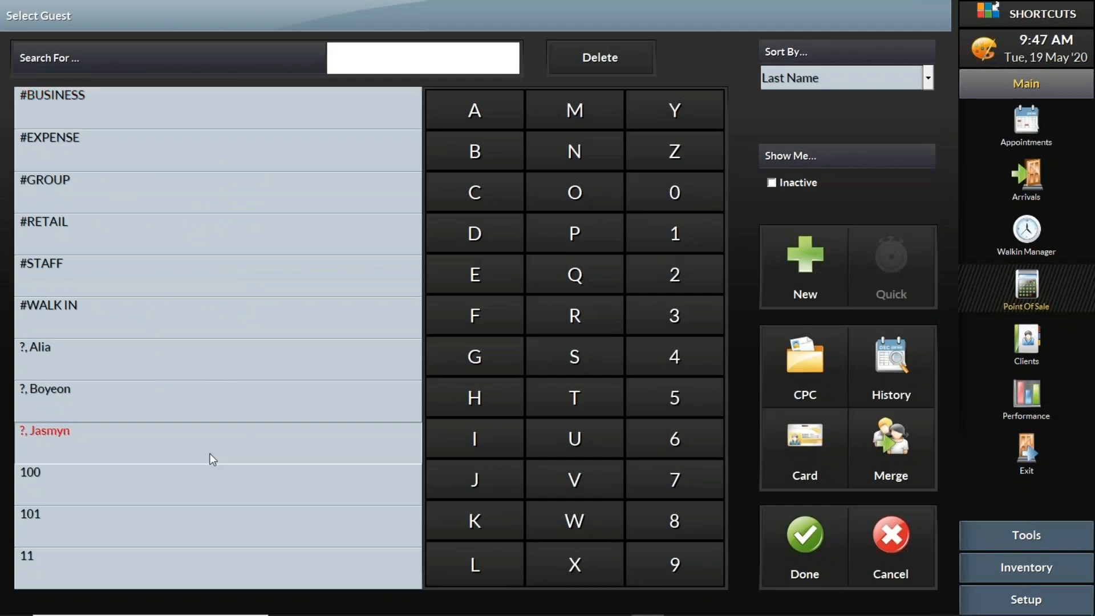
{"action": "left_click", "coordinate": [900, 372]}
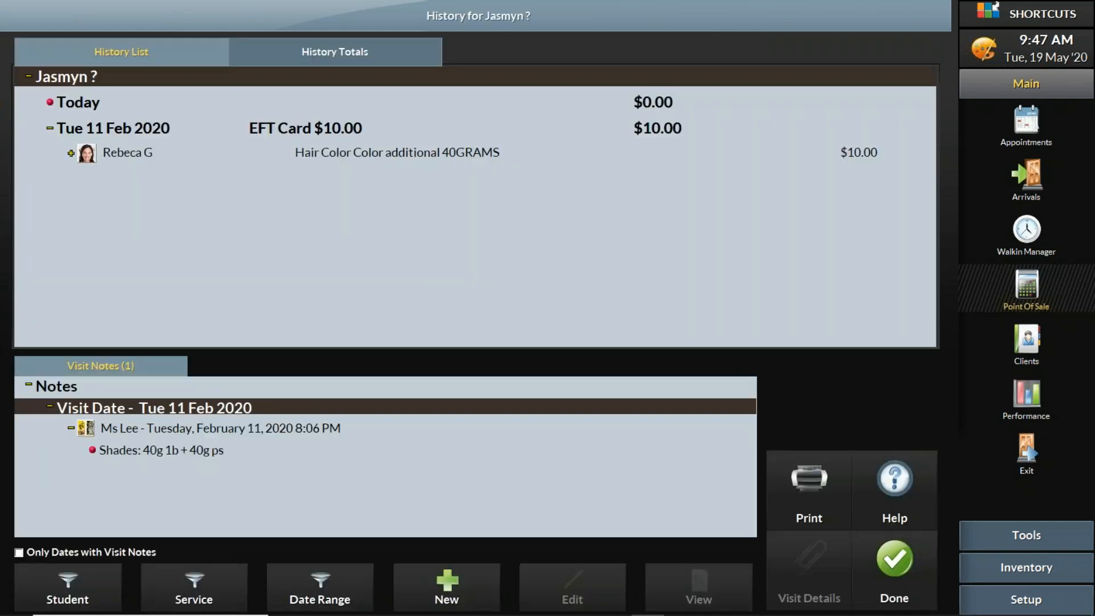
{"action": "left_click", "coordinate": [403, 146]}
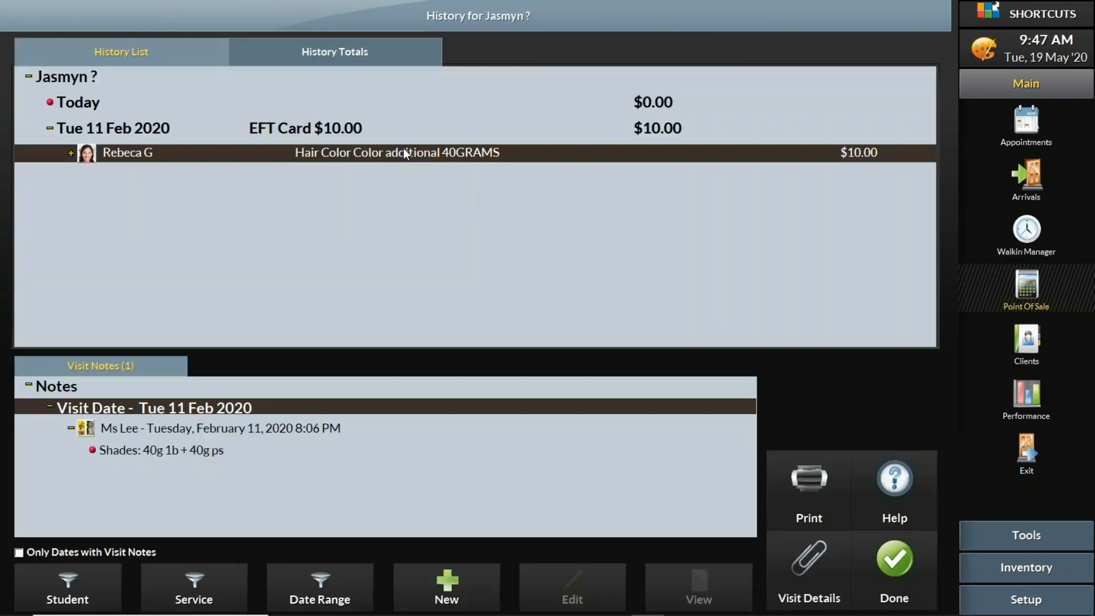
{"action": "right_click", "coordinate": [403, 147]}
{"action": "left_click", "coordinate": [447, 245]}
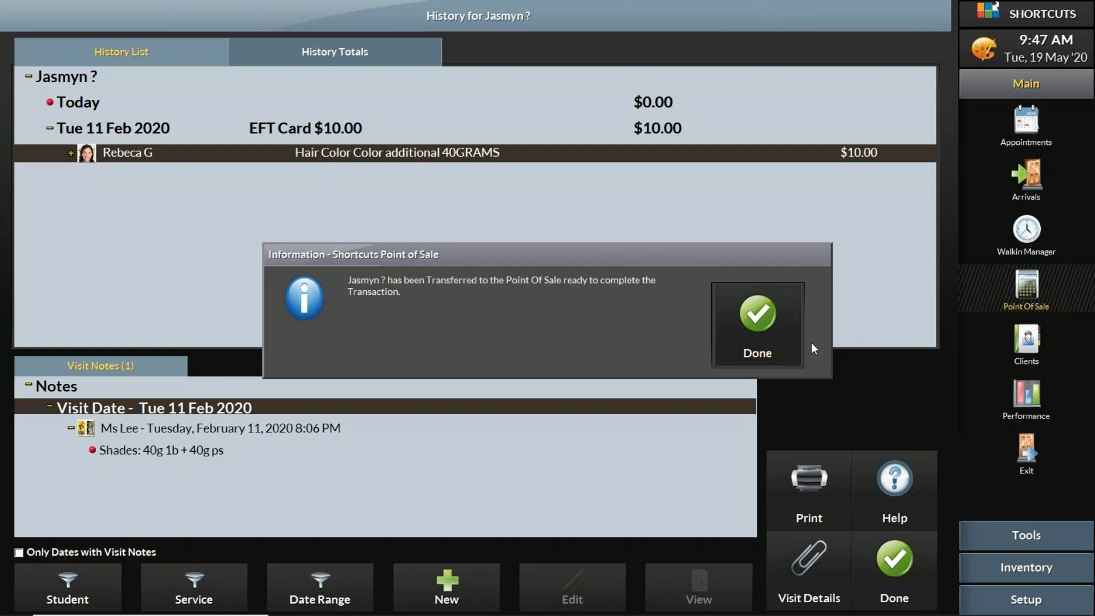
{"action": "left_click", "coordinate": [760, 330]}
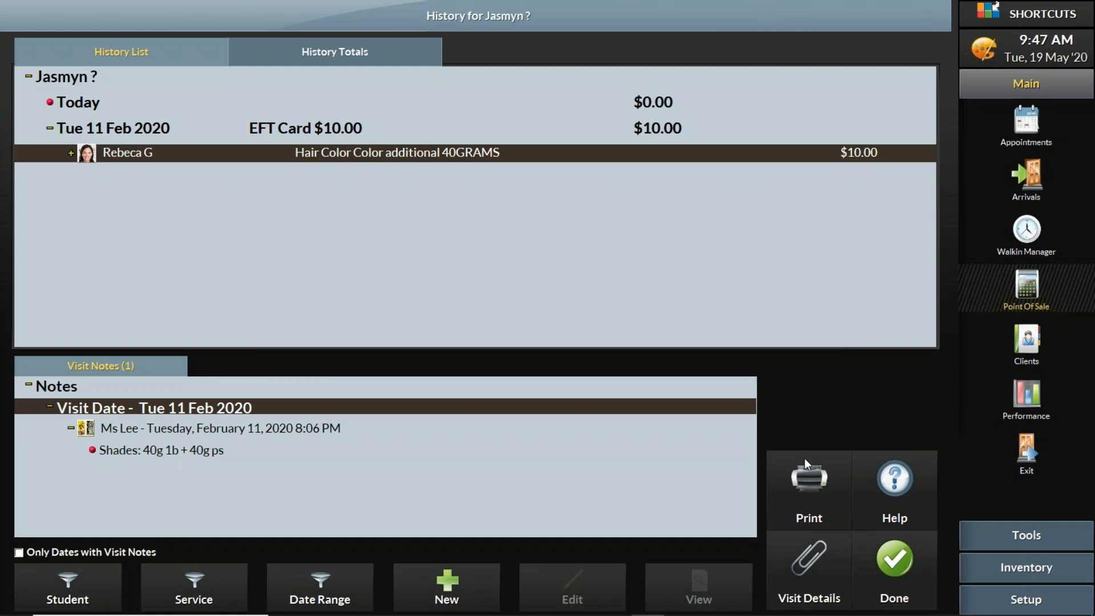
{"action": "left_click", "coordinate": [905, 574]}
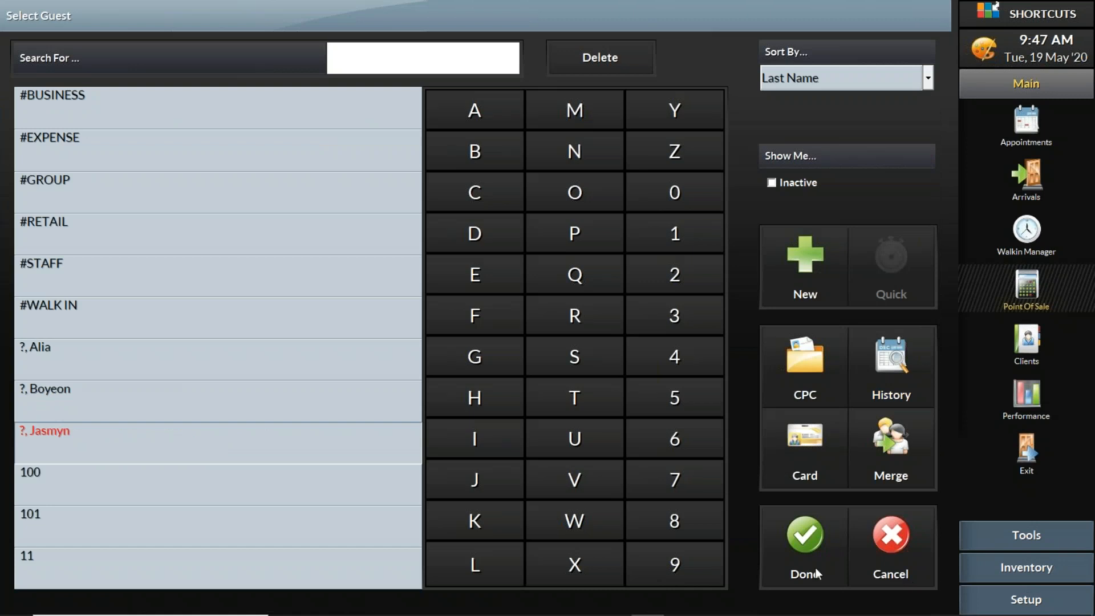
{"action": "left_click", "coordinate": [808, 559]}
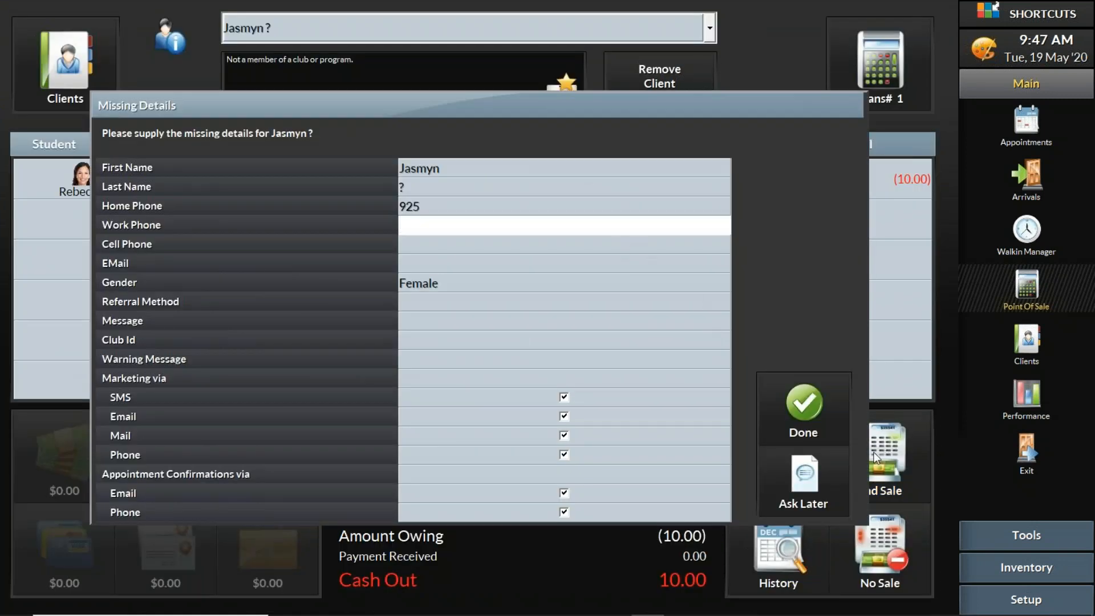
Defer the client's missing details and complete the refund sale to Cash with the reason Defective and no receipt.
{"action": "left_click", "coordinate": [804, 479]}
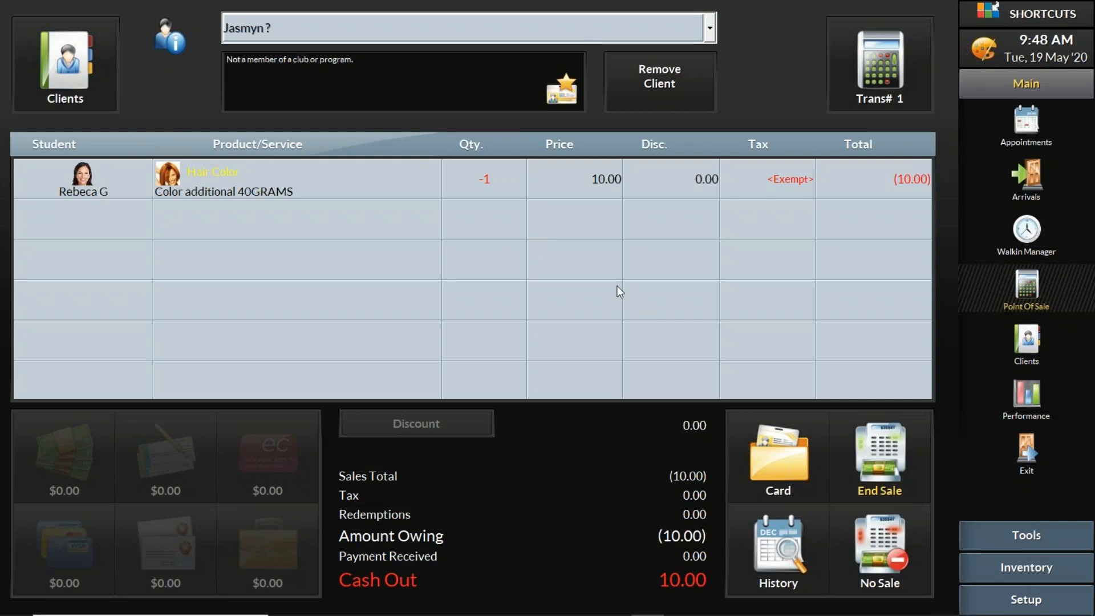
{"action": "left_click", "coordinate": [860, 462]}
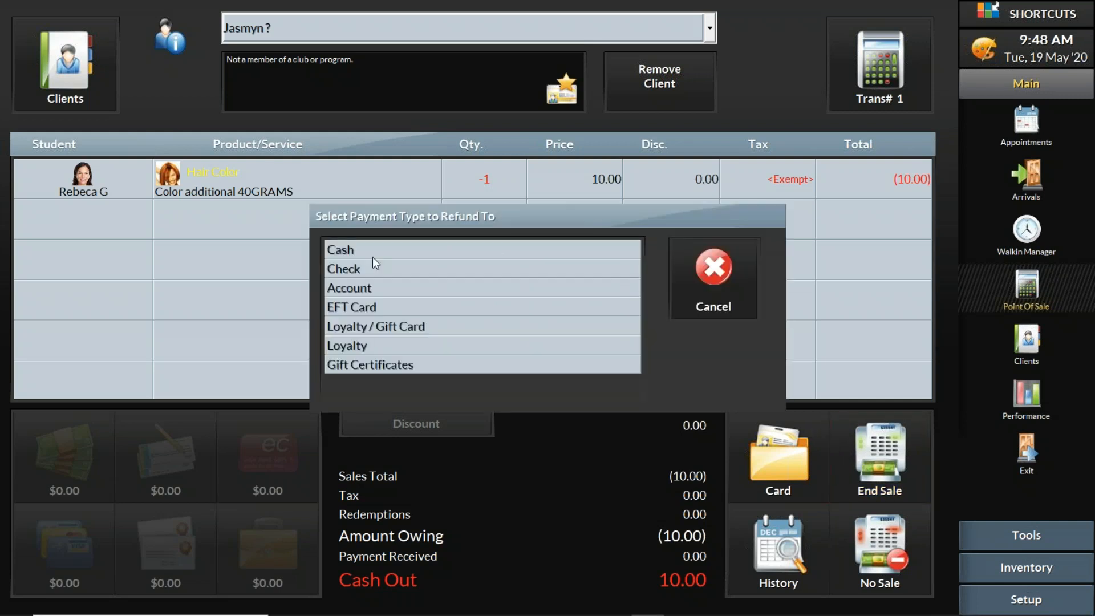
{"action": "left_click", "coordinate": [363, 256]}
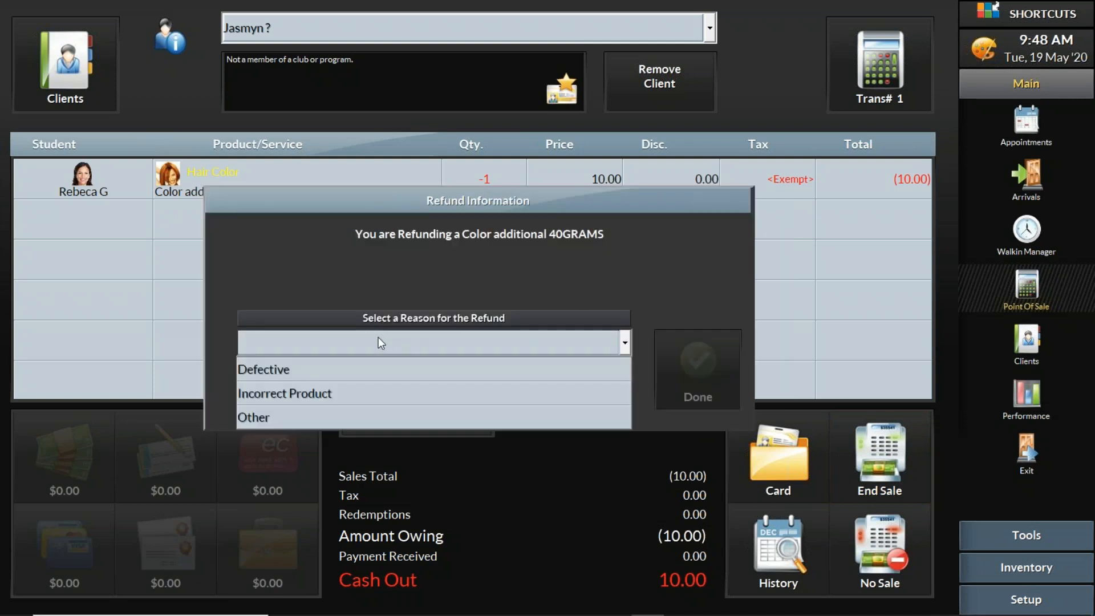
{"action": "left_click", "coordinate": [267, 370]}
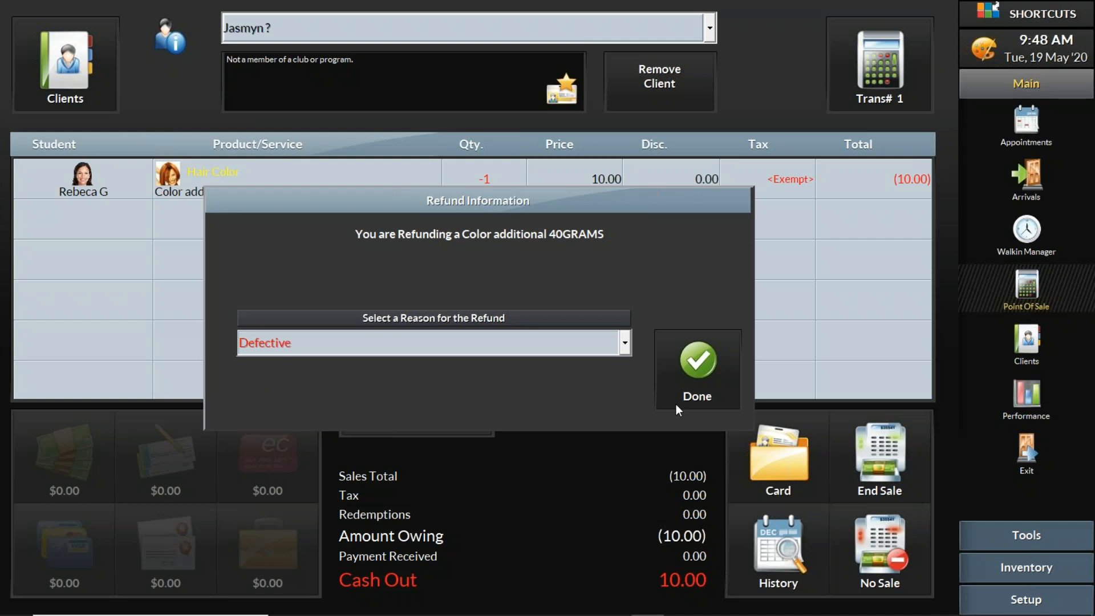
{"action": "left_click", "coordinate": [710, 359]}
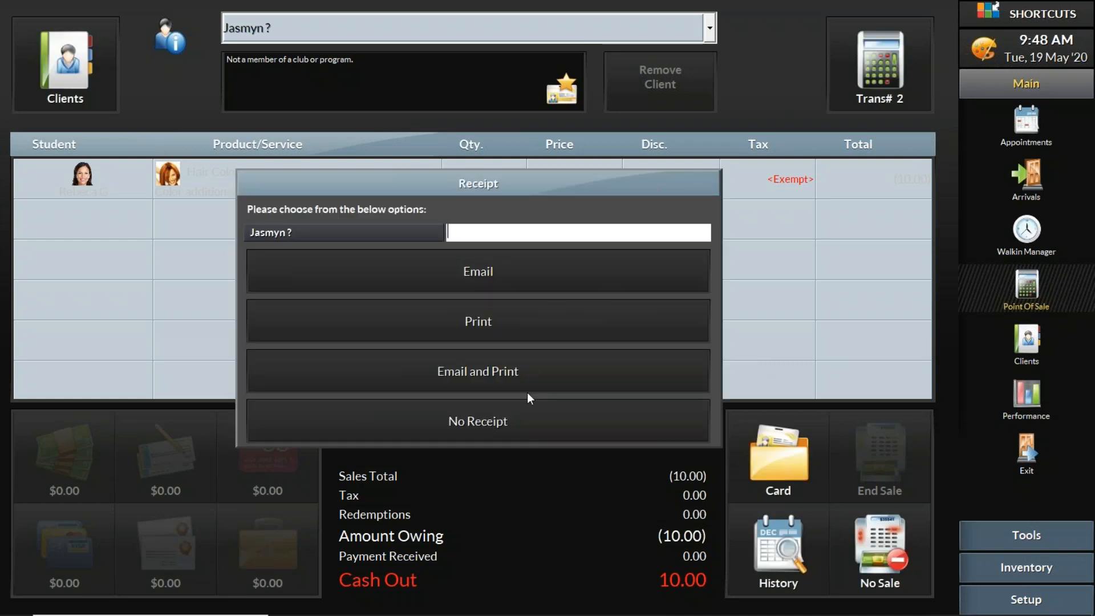
{"action": "left_click", "coordinate": [515, 423]}
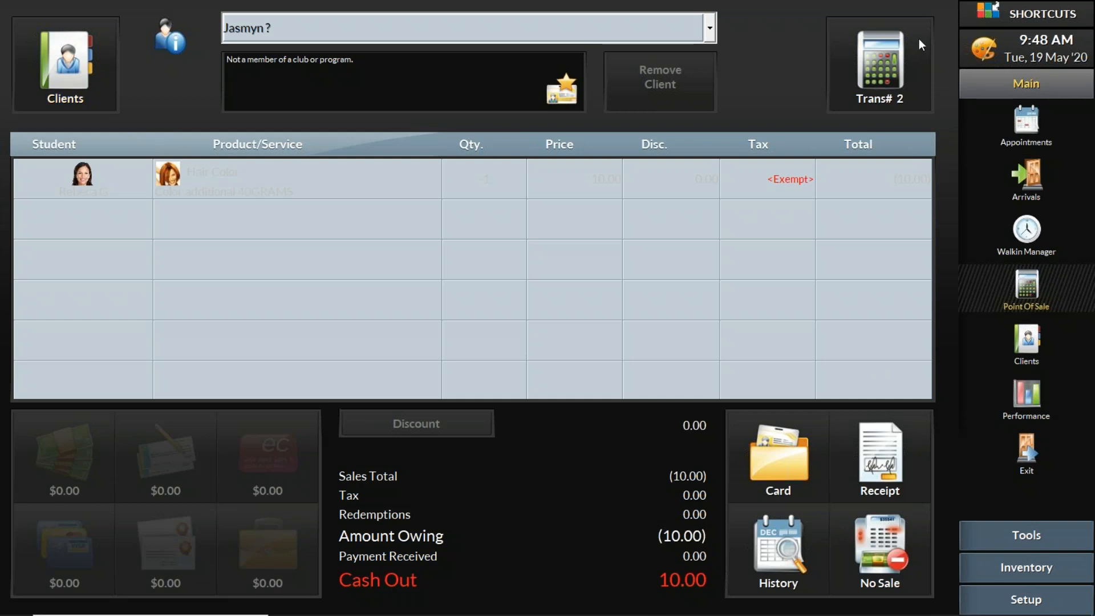
Open the count entries of the active Redken inventory count dated 5/19/2020.
{"action": "left_click", "coordinate": [1041, 568]}
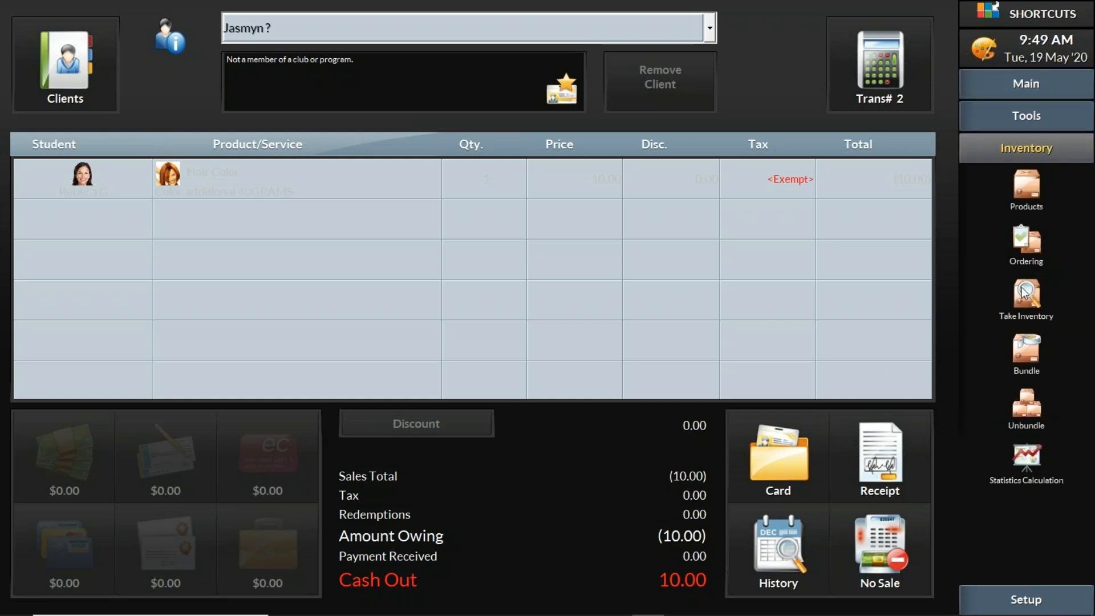
{"action": "left_click", "coordinate": [1031, 186]}
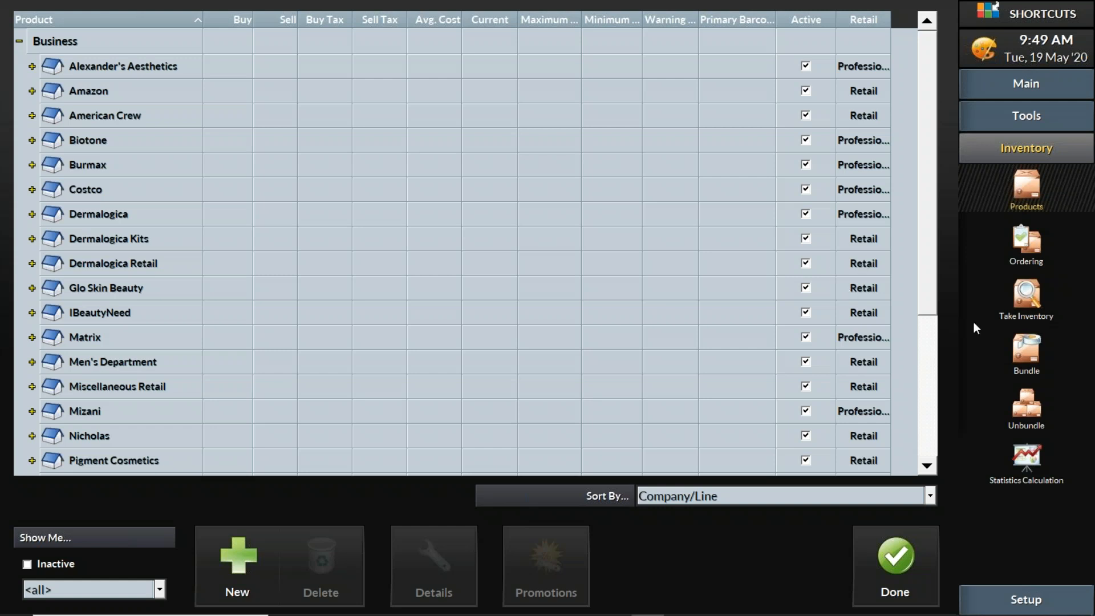
{"action": "left_click", "coordinate": [1027, 295]}
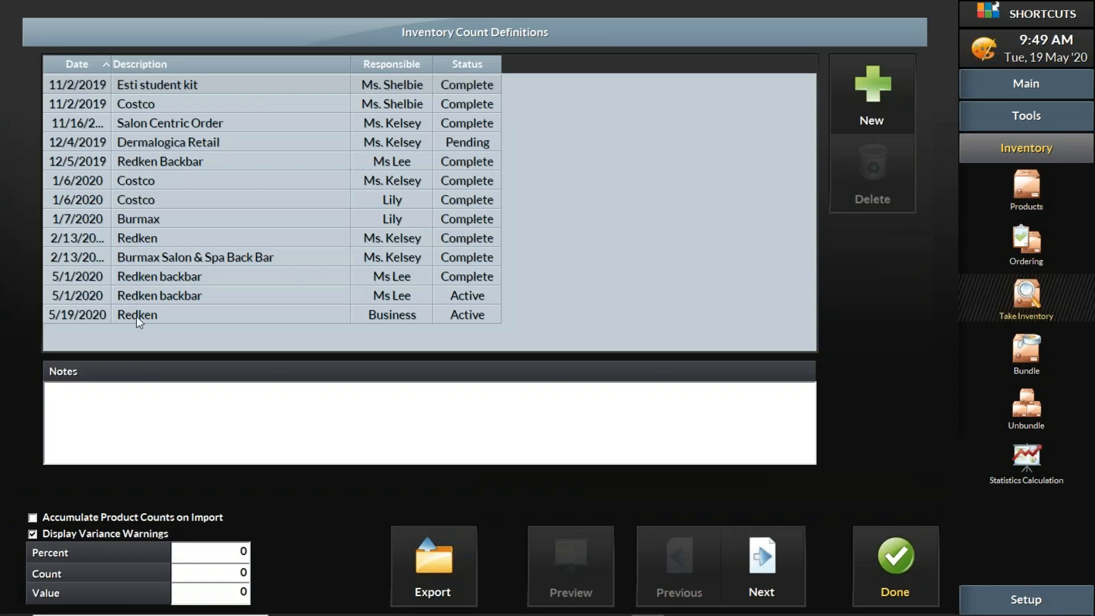
{"action": "left_click", "coordinate": [160, 315]}
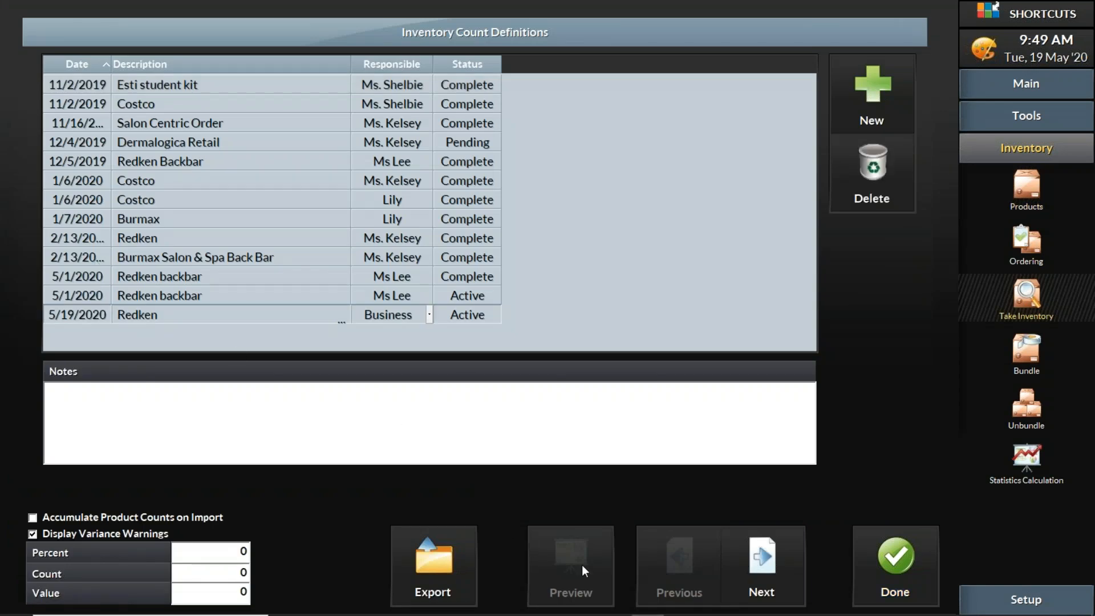
{"action": "left_click", "coordinate": [746, 582]}
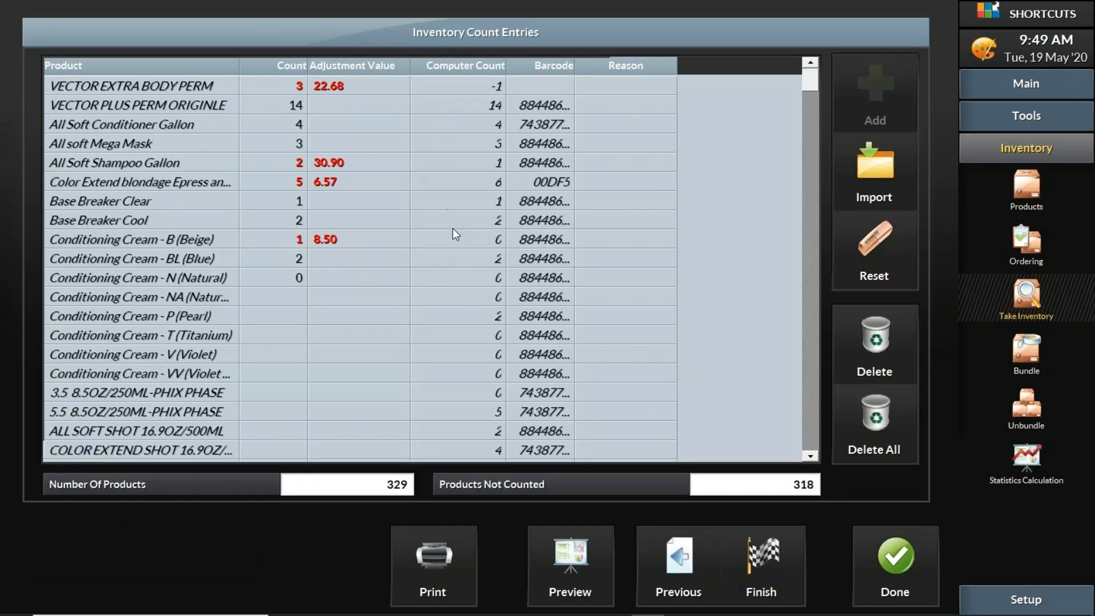
Enter a count of 17 for product 10N in the Redken inventory count.
{"action": "scroll", "coordinate": [461, 315], "scroll_direction": "down", "scroll_amount": 3}
{"action": "scroll", "coordinate": [461, 322], "scroll_direction": "down", "scroll_amount": 2}
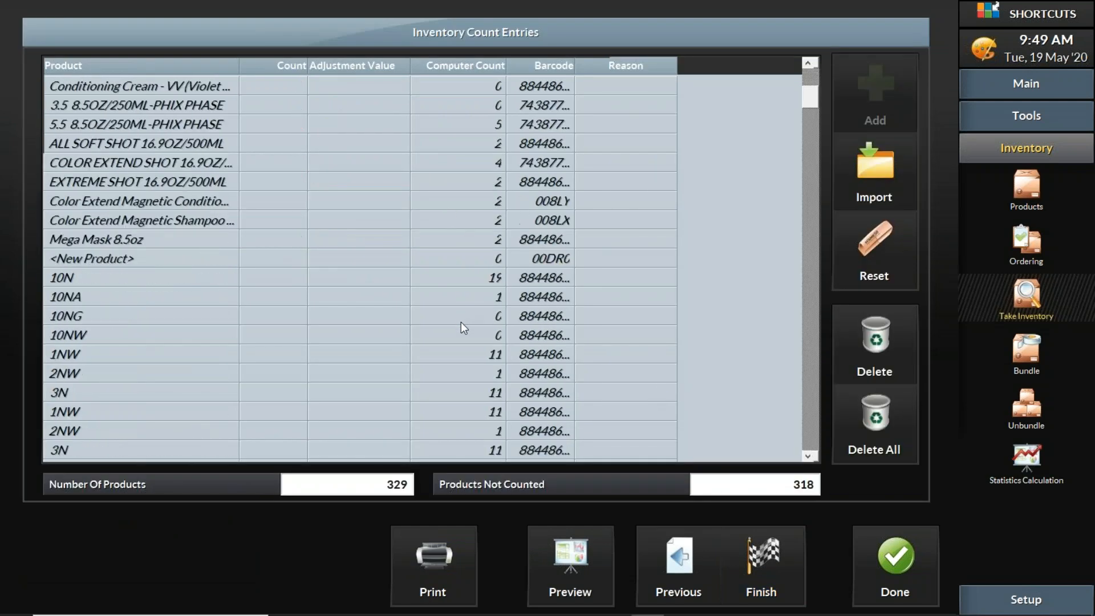
{"action": "left_click", "coordinate": [481, 278]}
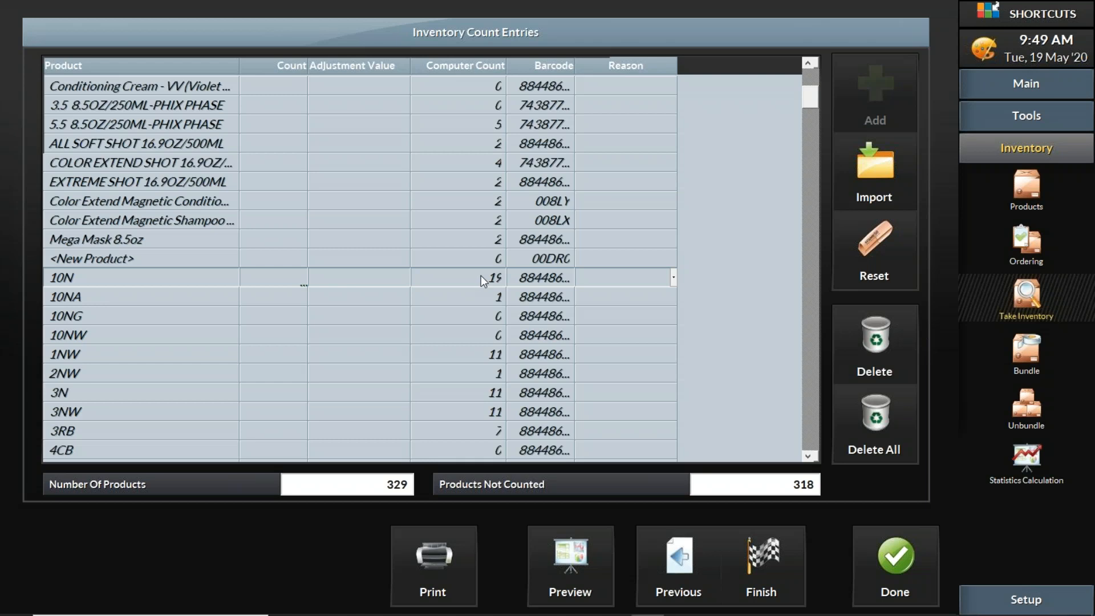
{"action": "left_click", "coordinate": [278, 280]}
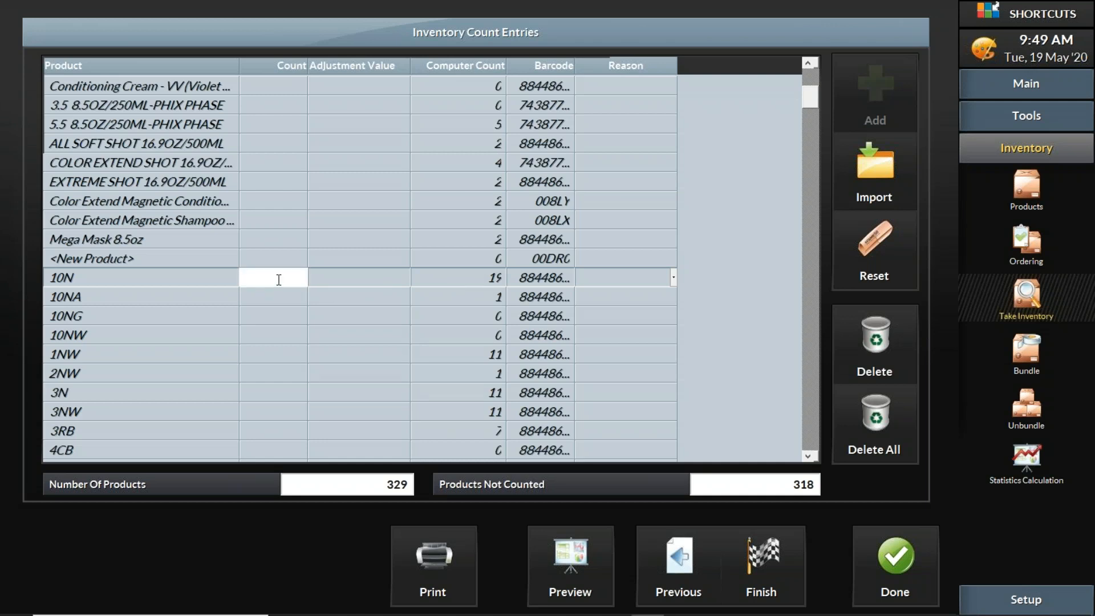
{"action": "type", "text": "17"}
{"action": "key", "text": "Return"}
{"action": "left_click", "coordinate": [355, 278]}
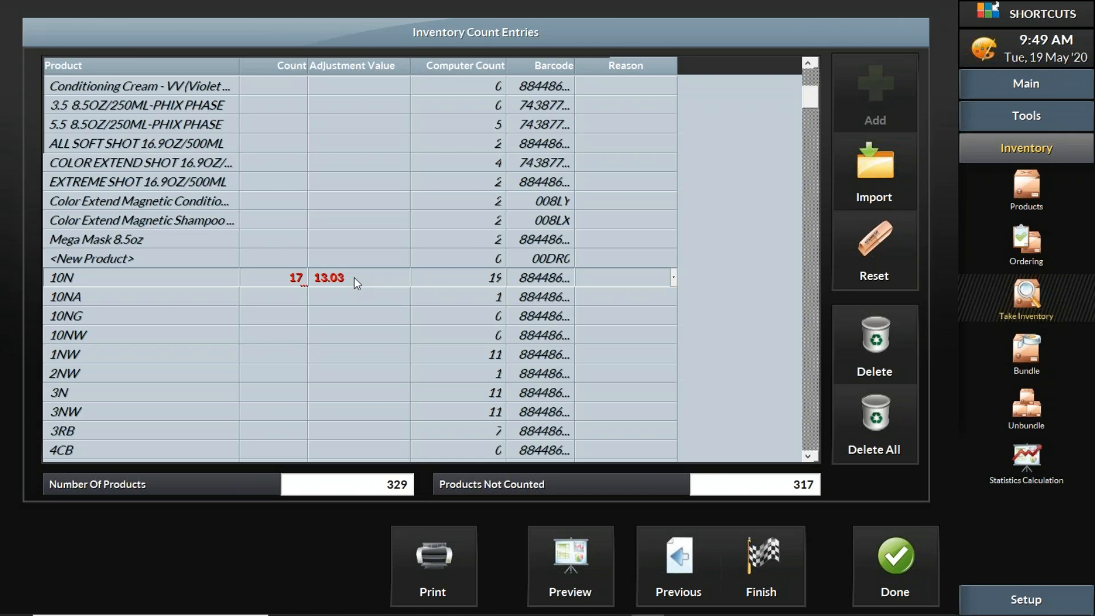
Set the count for product 10N to 19.
{"action": "left_click", "coordinate": [299, 276]}
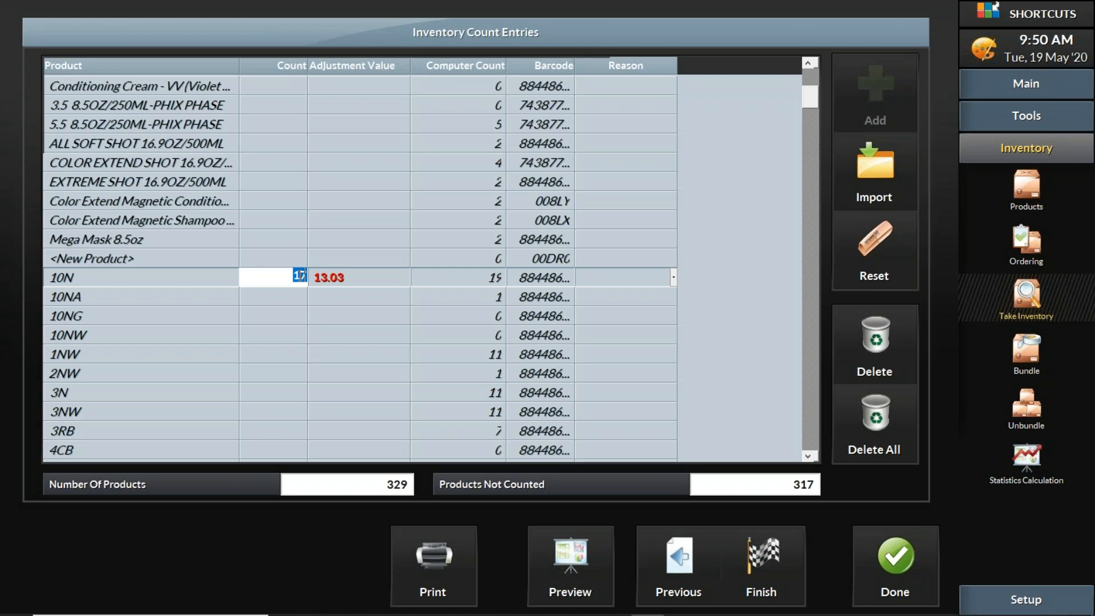
{"action": "type", "text": "19"}
{"action": "key", "text": "Return"}
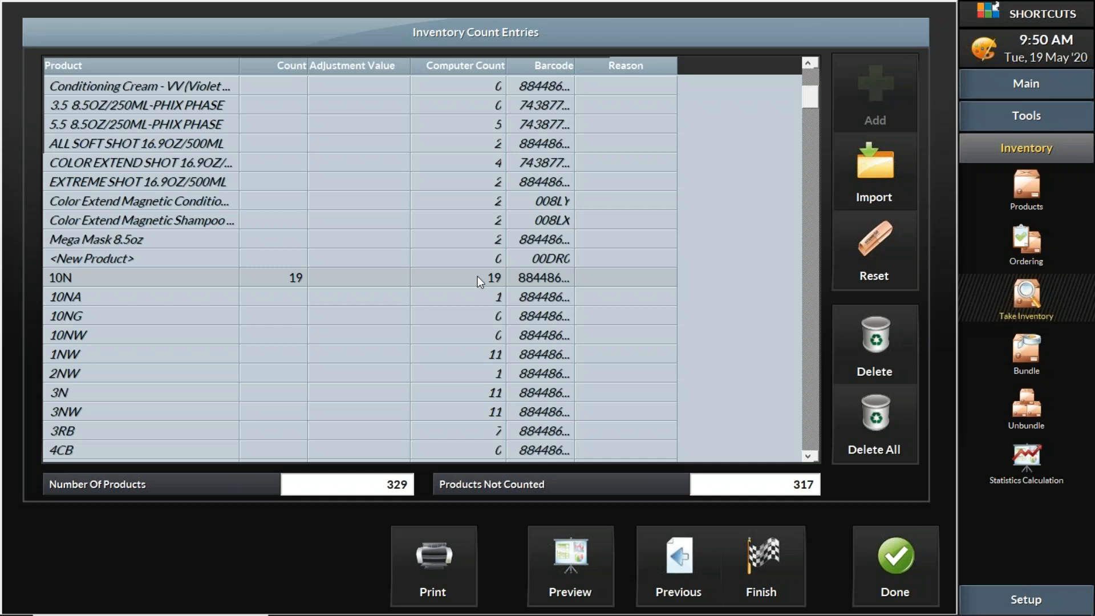
Close the Redken inventory count and switch to the QA slide of the Inventory-Advanced presentation in PowerPoint.
{"action": "left_click", "coordinate": [894, 568]}
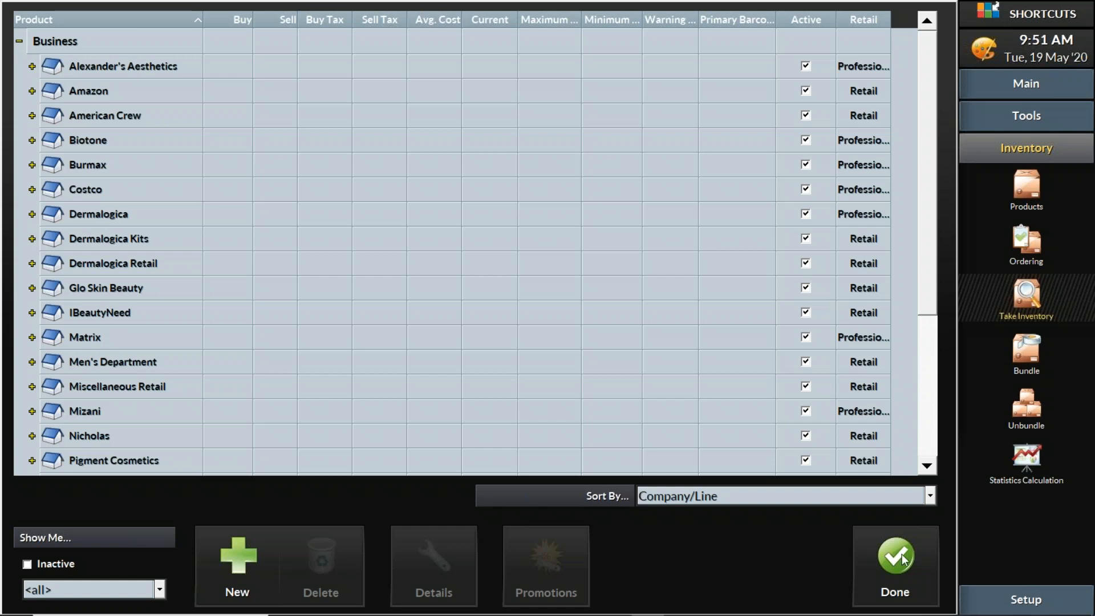
{"action": "left_click", "coordinate": [909, 571]}
{"action": "mouse_move", "coordinate": [470, 614]}
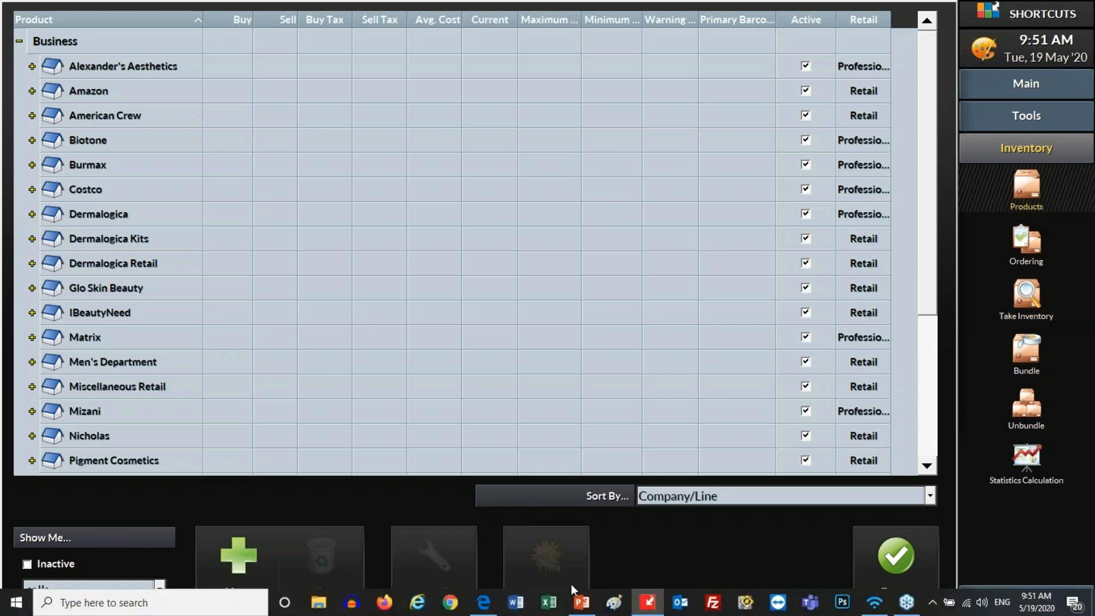
{"action": "left_click", "coordinate": [582, 610]}
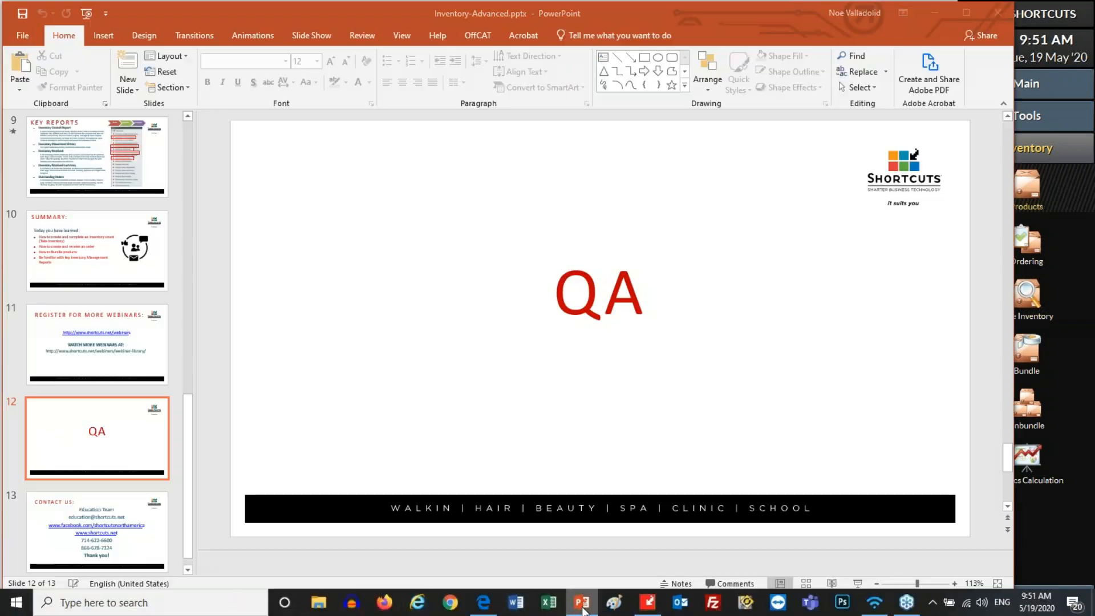